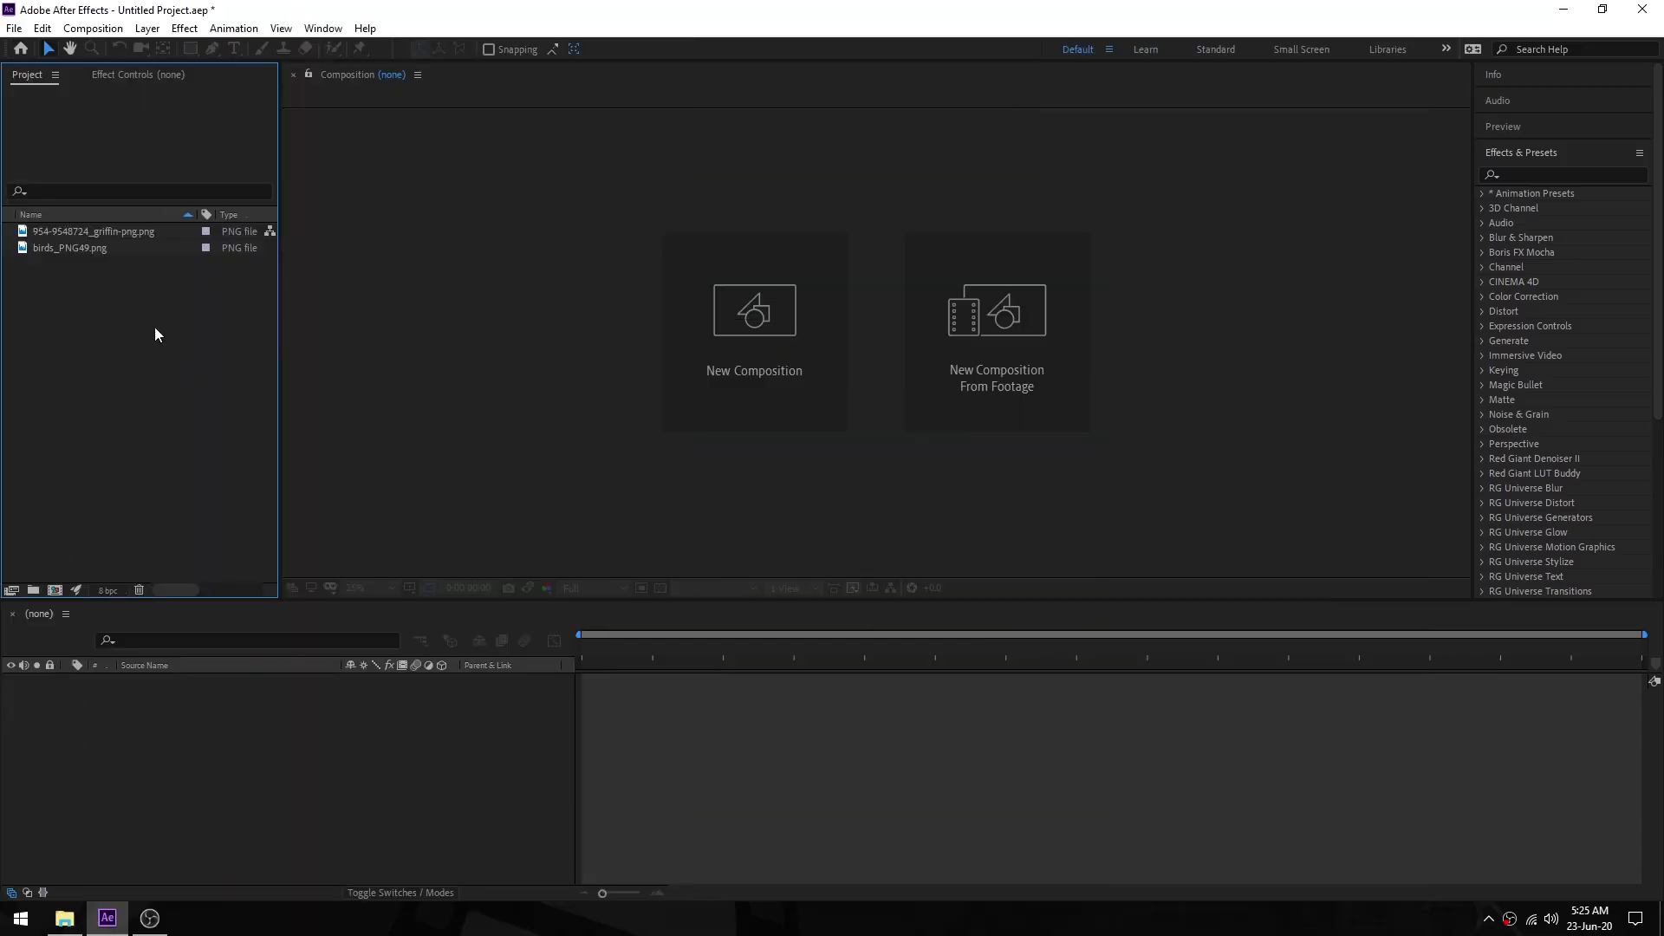
# Step: Create a 1920 × 1080 composition named Comp 1 at 30 fps, 10 seconds long, with the Classic 3D renderer
pyautogui.rightClick(155, 326)
pyautogui.click(292, 336)
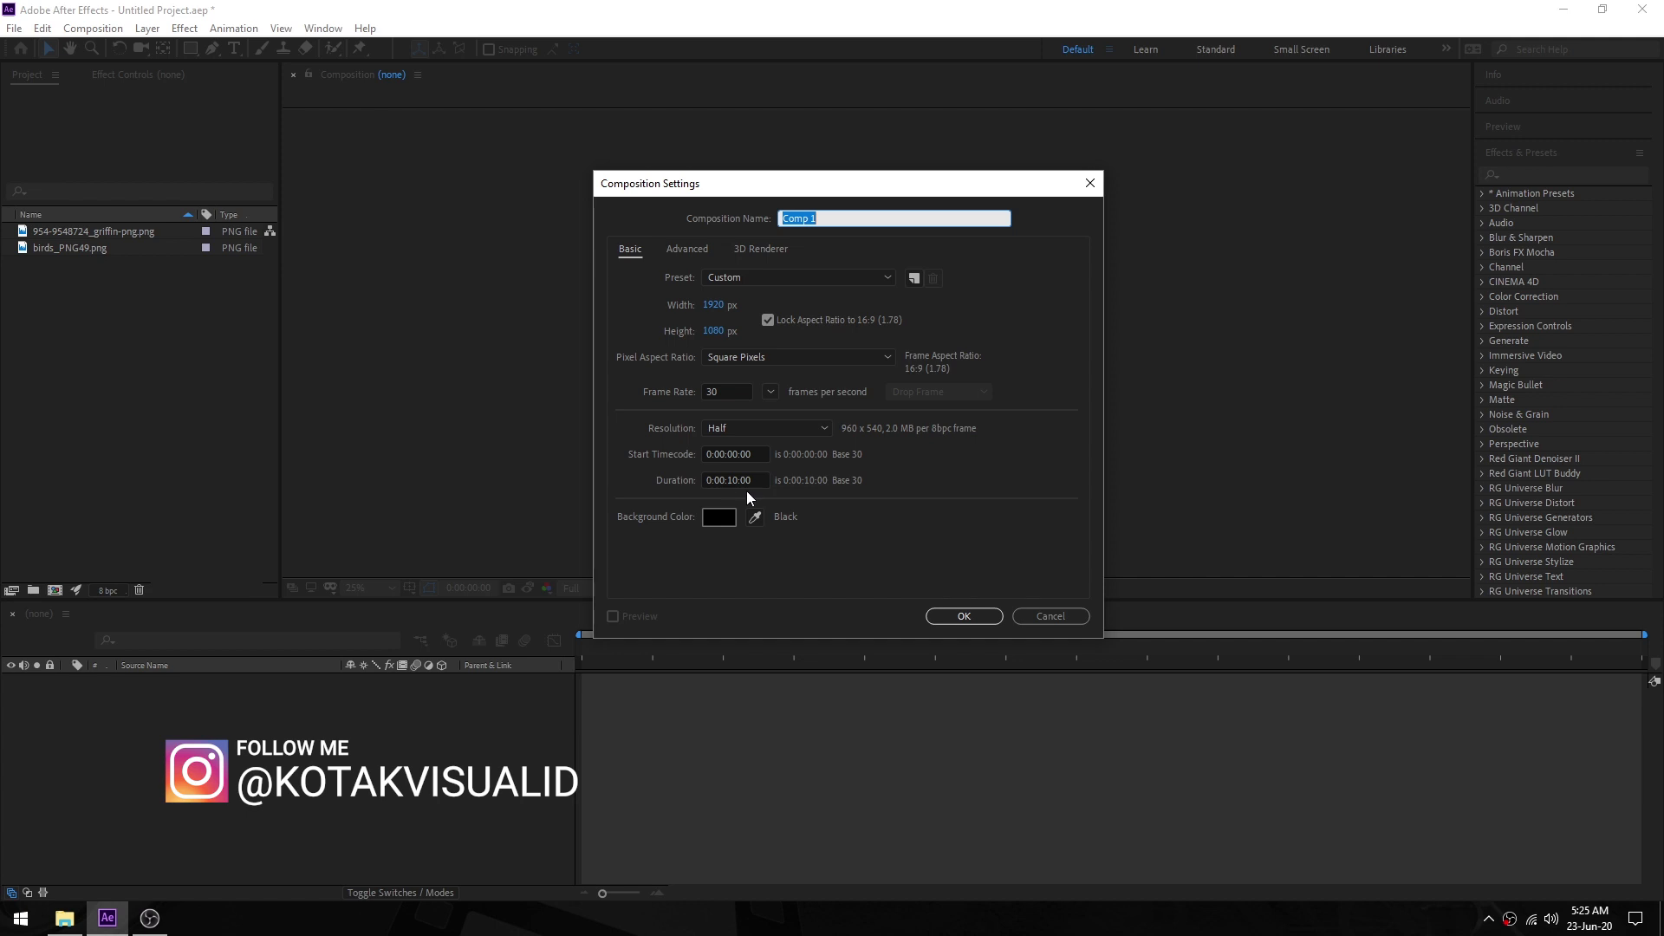
pyautogui.click(779, 246)
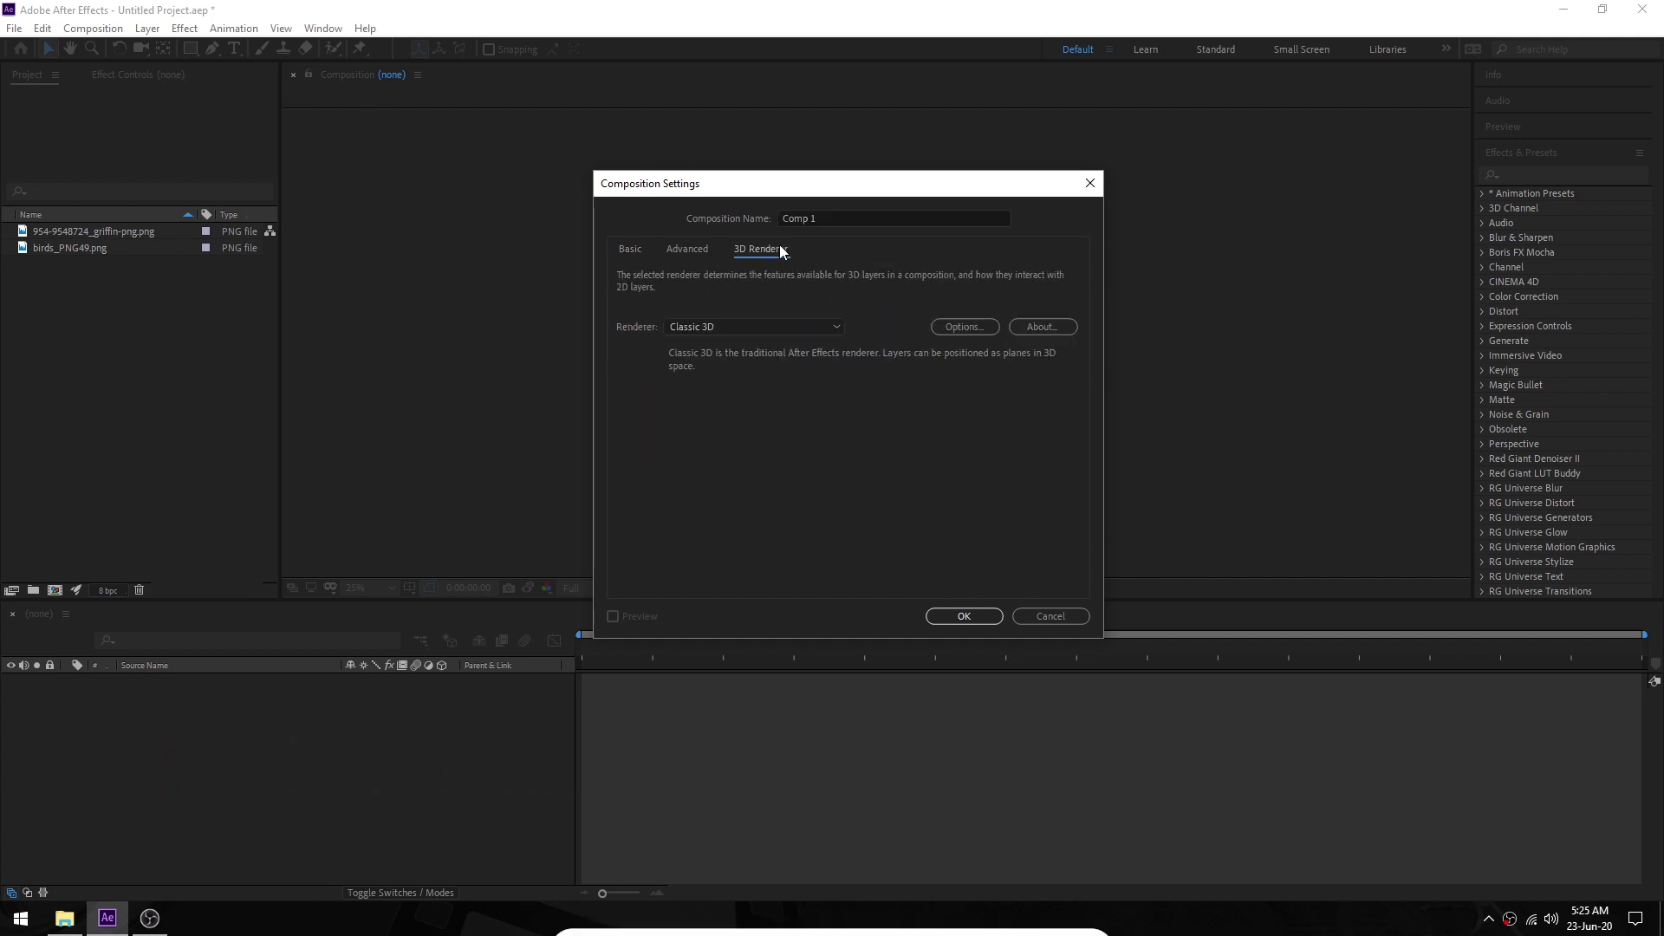
pyautogui.click(959, 616)
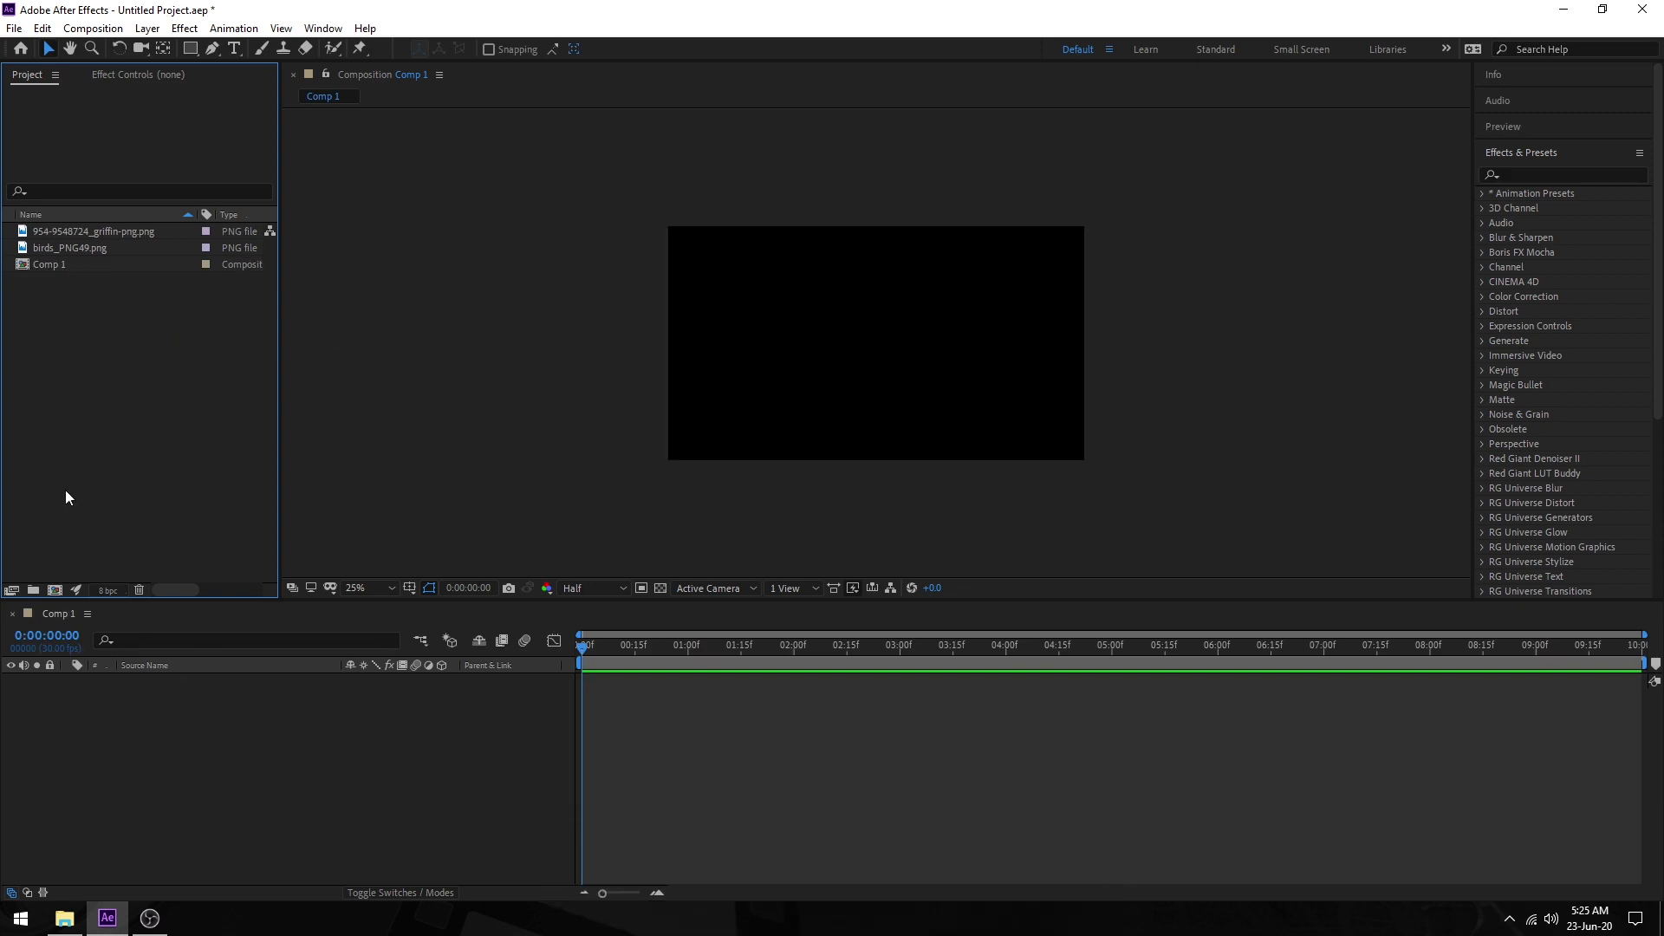
pyautogui.click(43, 619)
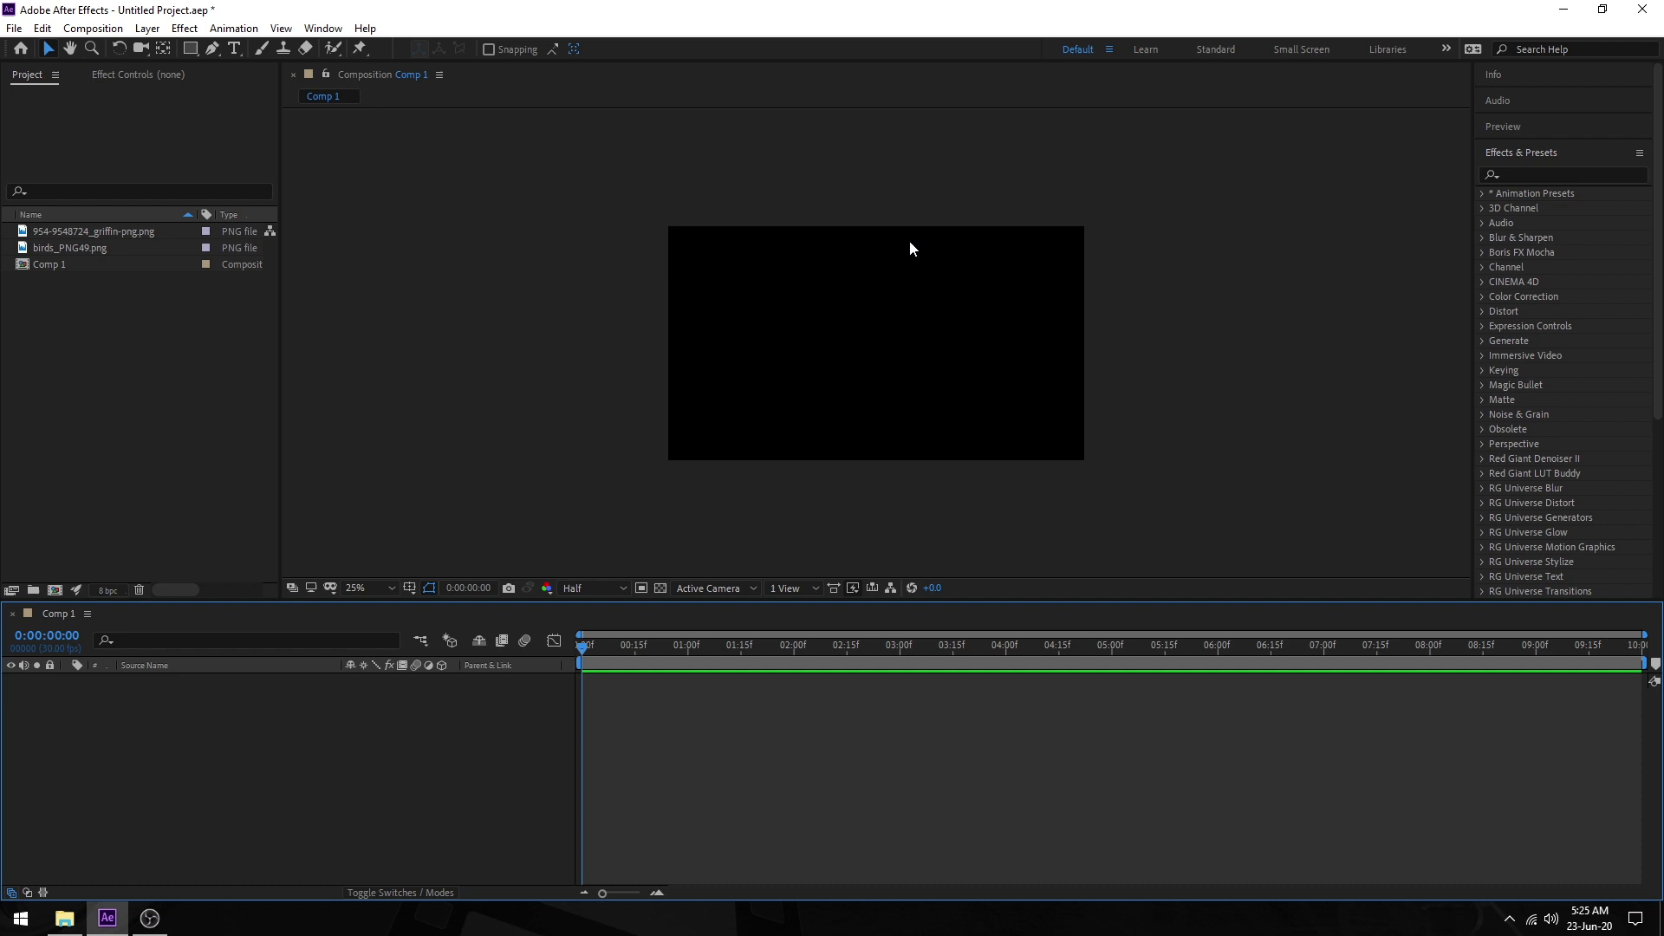
# Step: Add birds_PNG49.png to the composition, scaled down to fit the frame, and place the griffin PNG beside it
pyautogui.click(356, 587)
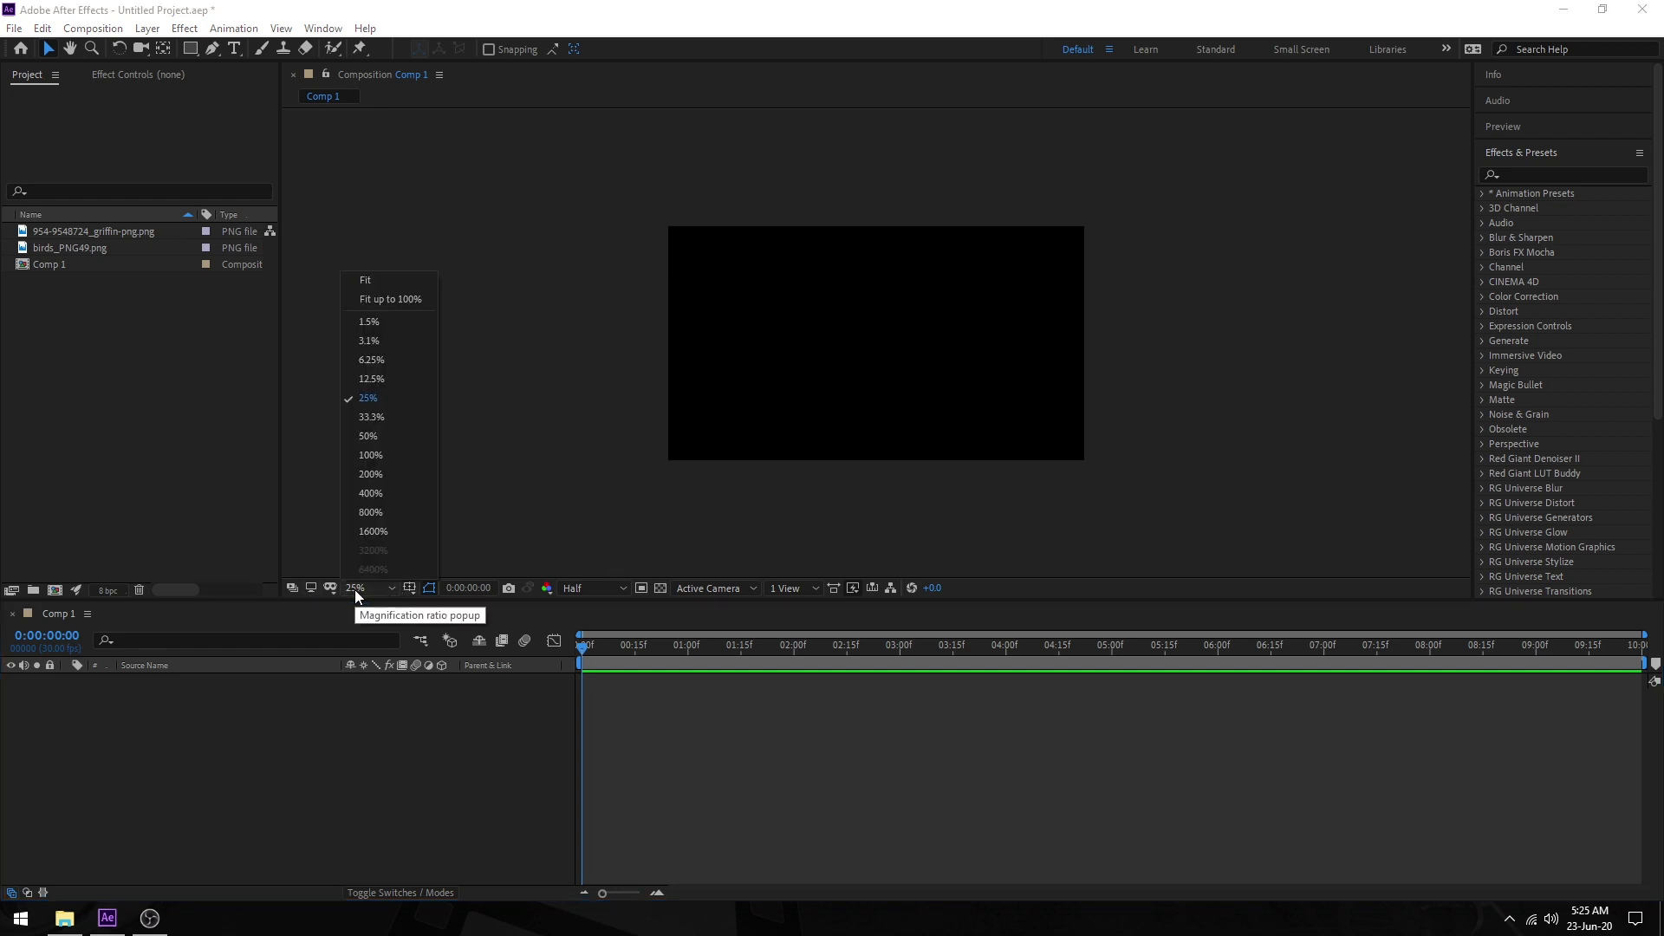
pyautogui.click(371, 442)
pyautogui.click(125, 230)
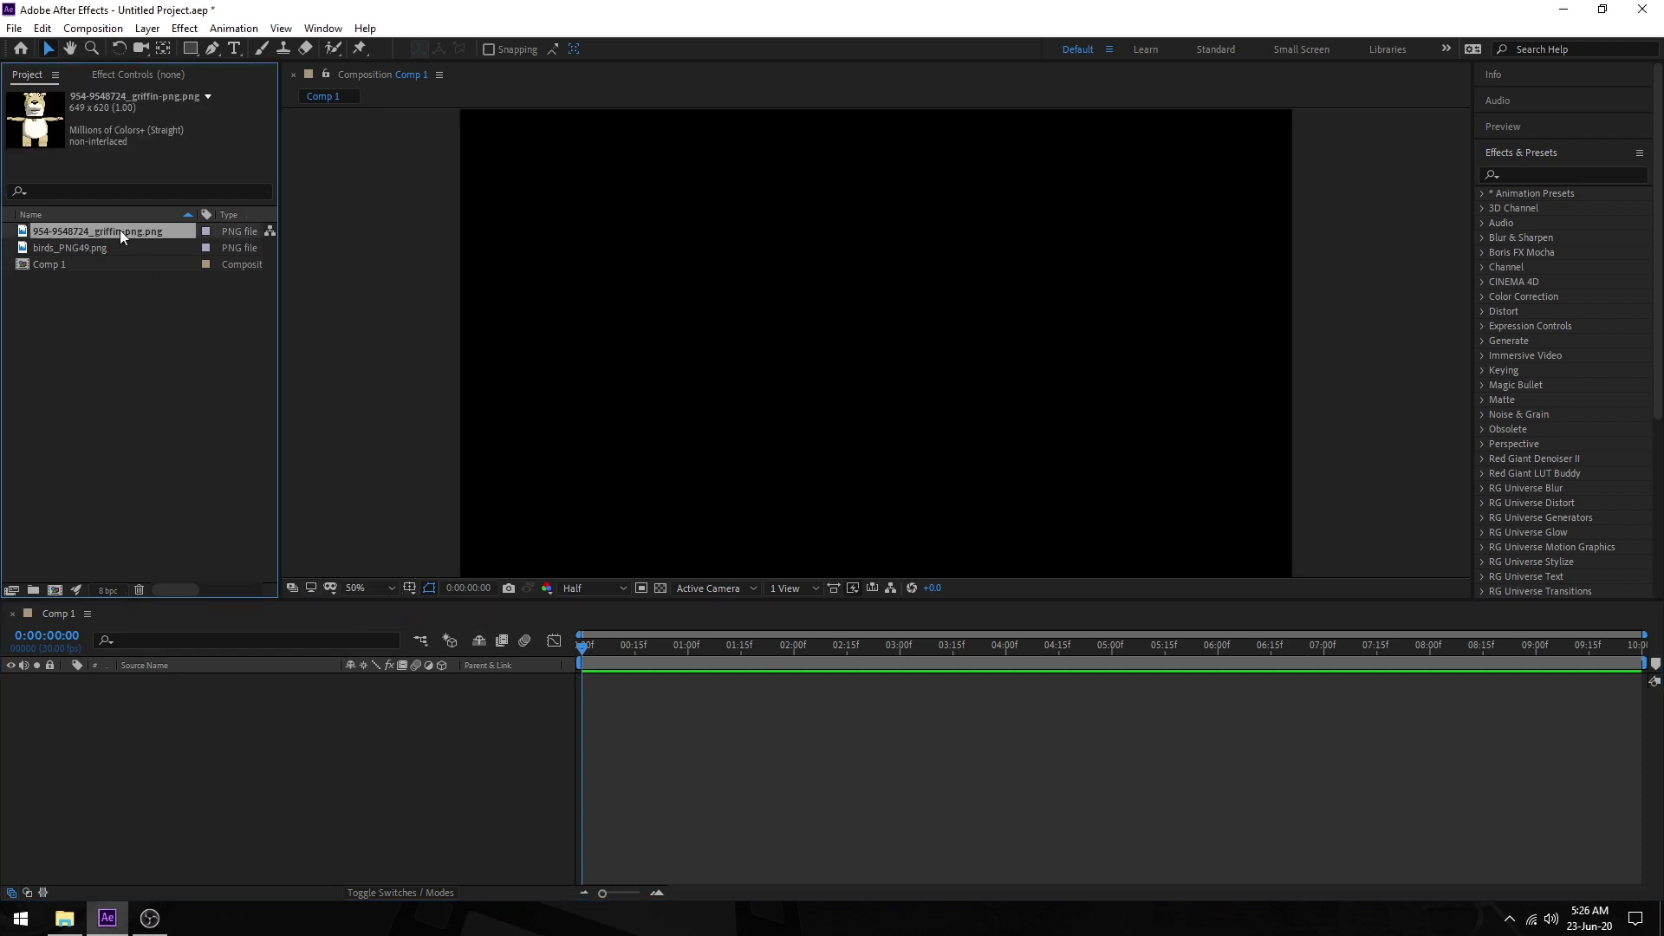
pyautogui.click(97, 247)
pyautogui.moveTo(97, 247); pyautogui.dragTo(882, 278)
pyautogui.scroll(-4, 882, 300)
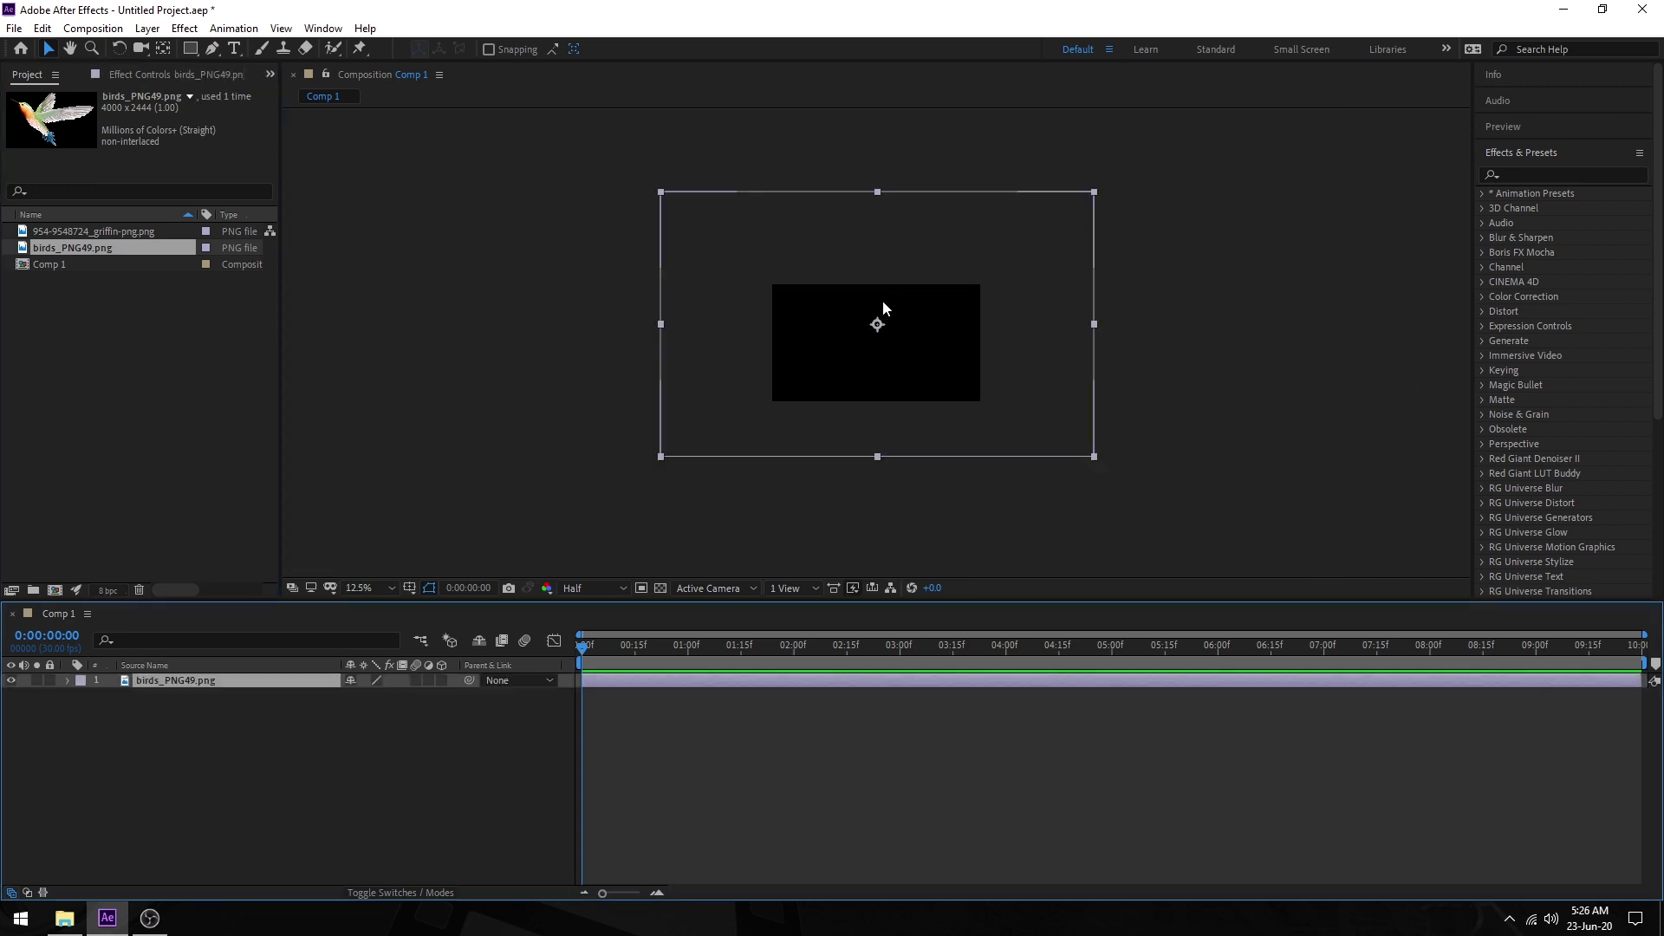
pyautogui.moveTo(663, 192); pyautogui.dragTo(842, 303)
pyautogui.moveTo(125, 232); pyautogui.dragTo(729, 327)
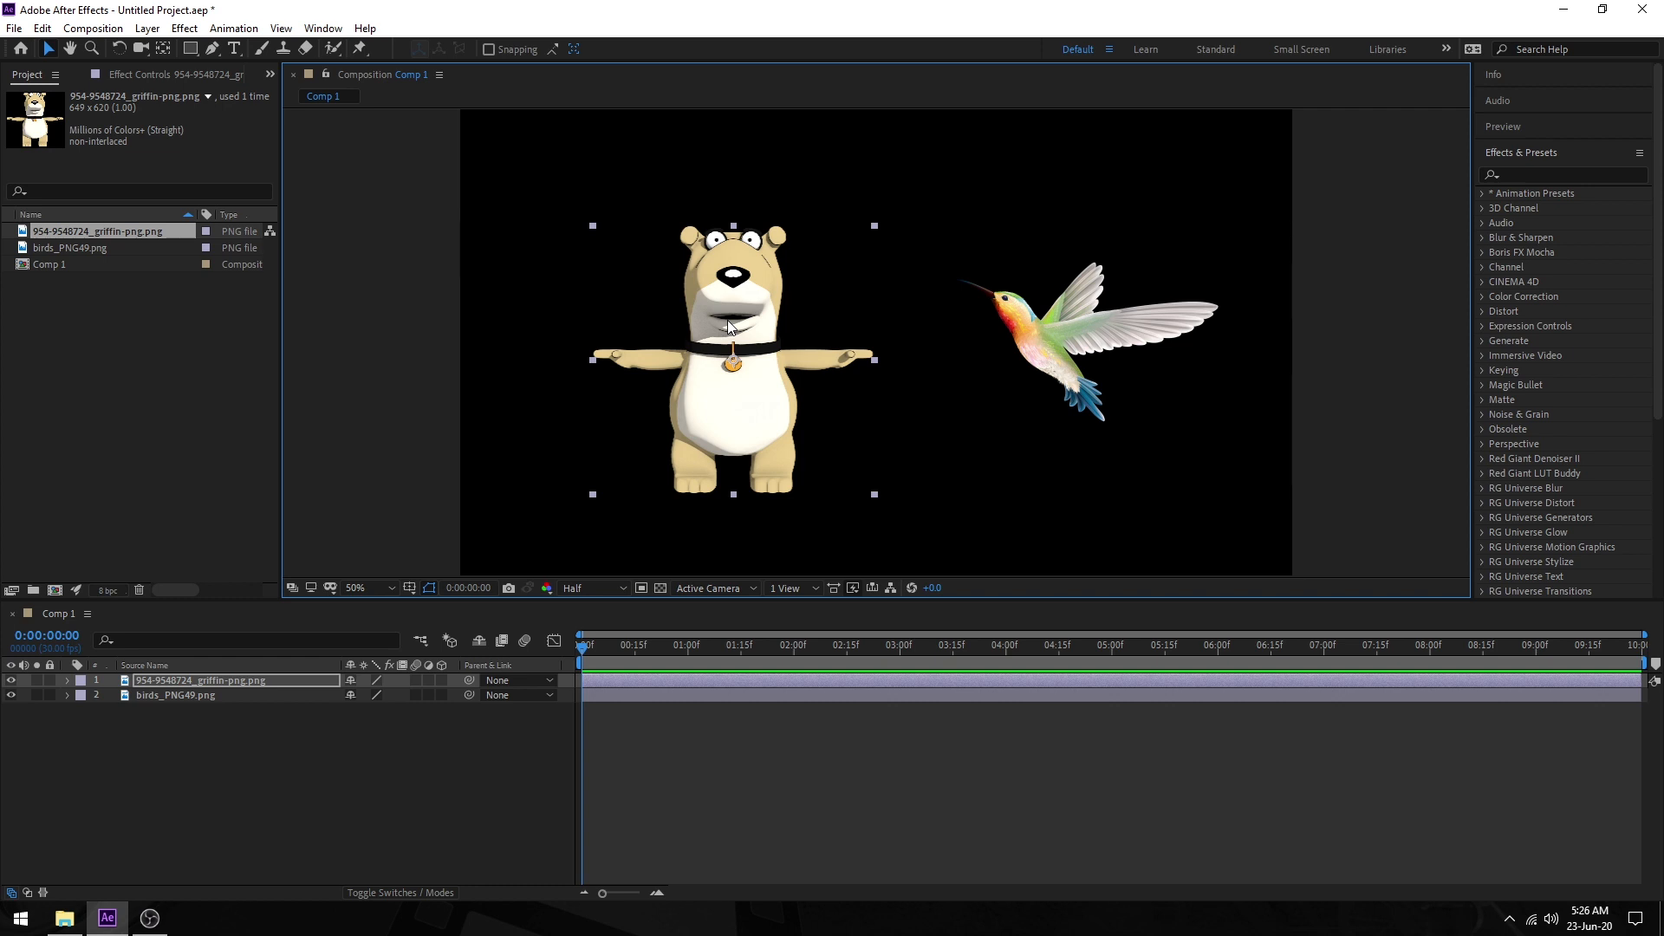
pyautogui.click(477, 828)
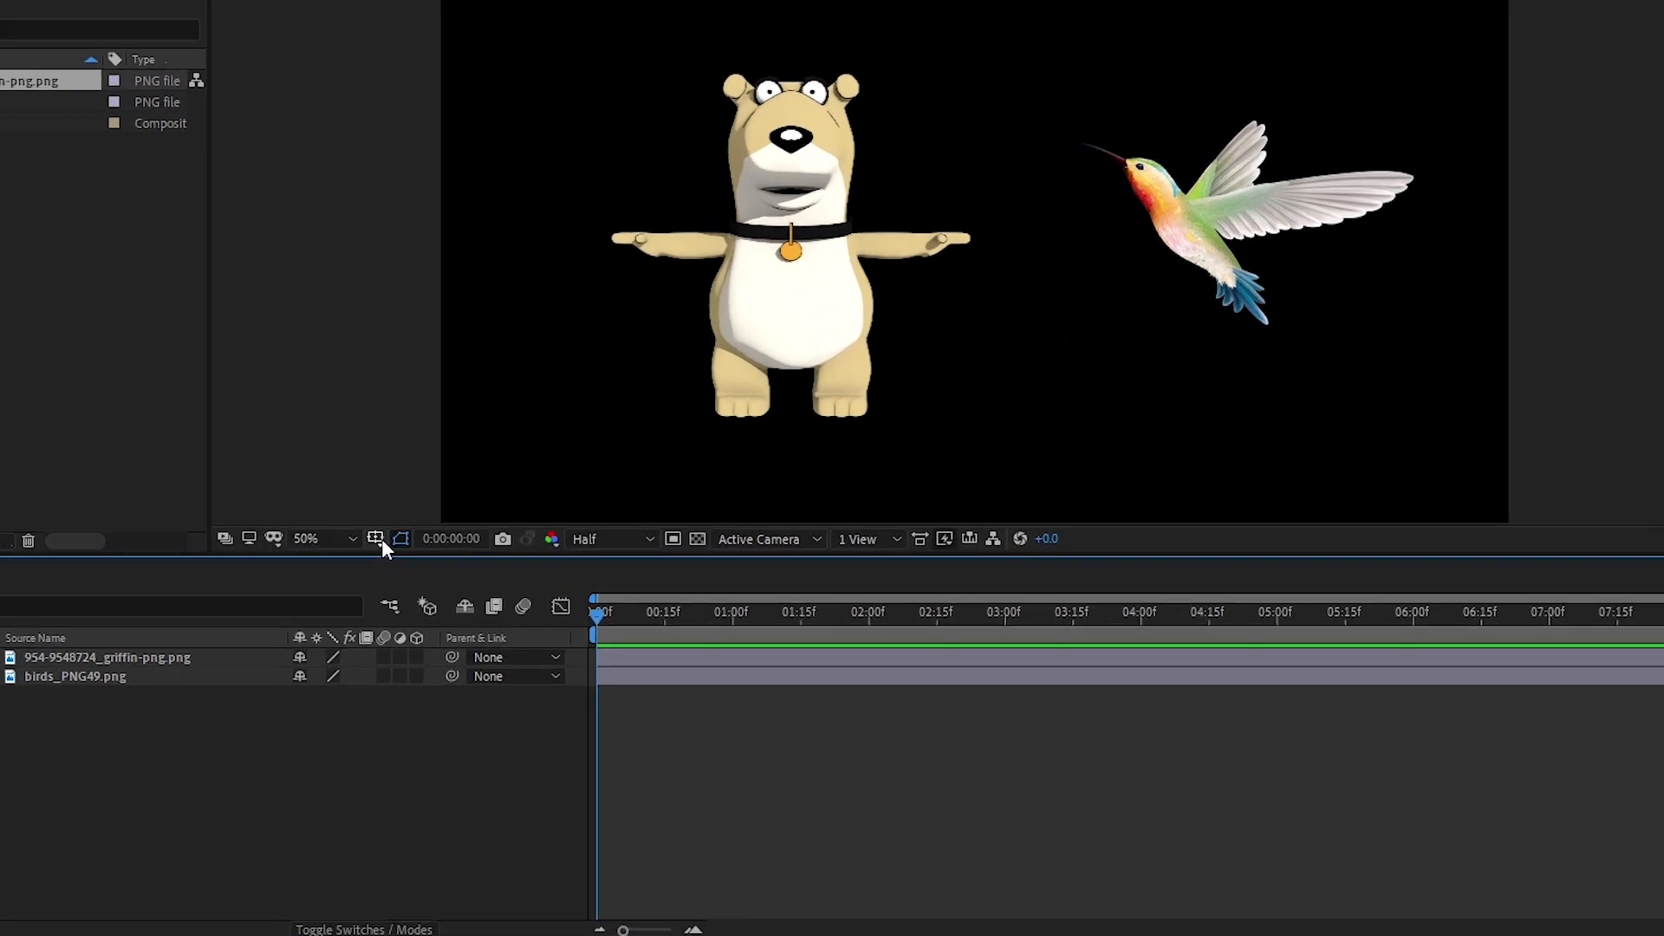
# Step: Overlay the Title/Action Safe guides on the composition and shift the bear slightly to the left
pyautogui.click(410, 588)
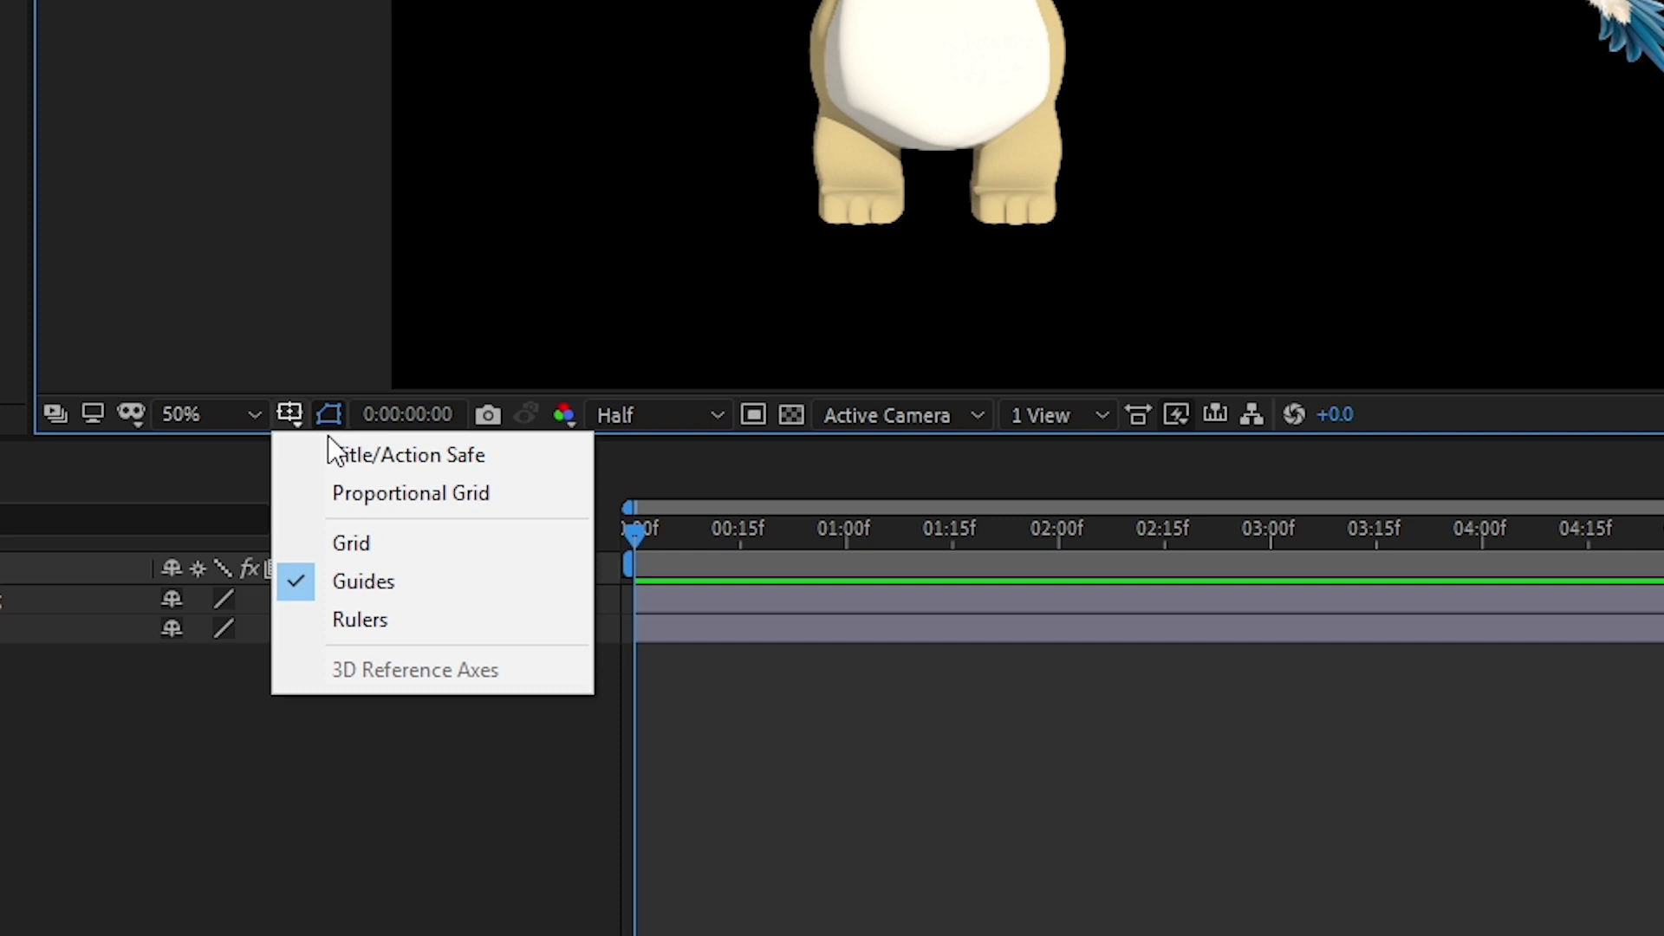
pyautogui.click(366, 457)
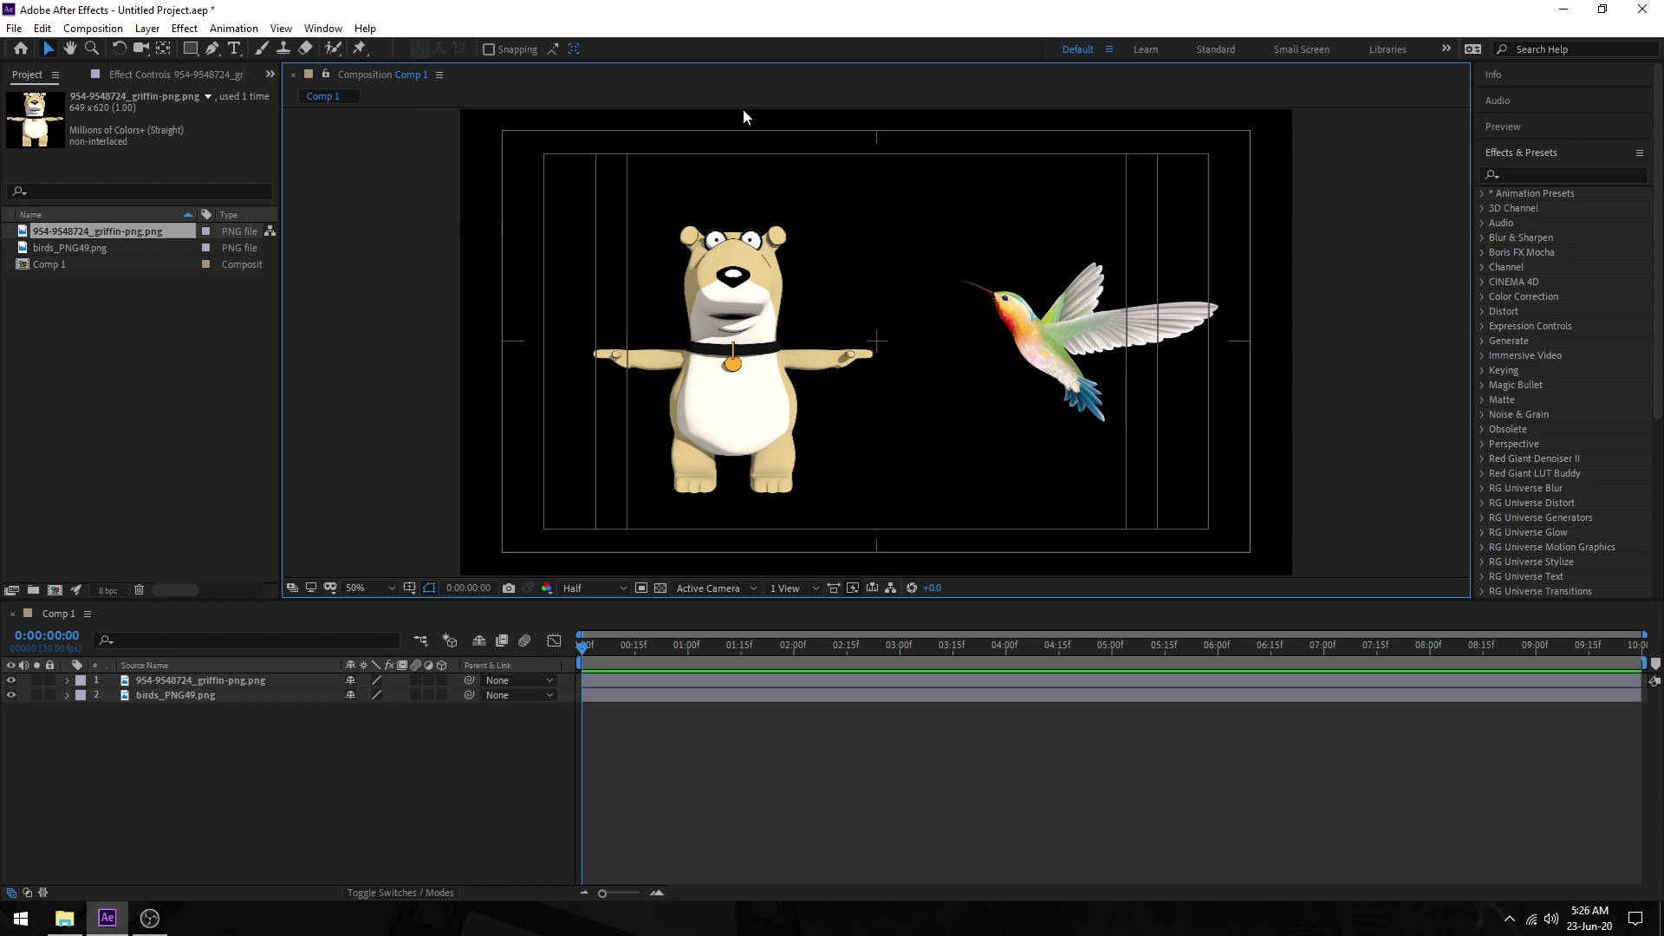
pyautogui.click(719, 239)
pyautogui.click(486, 128)
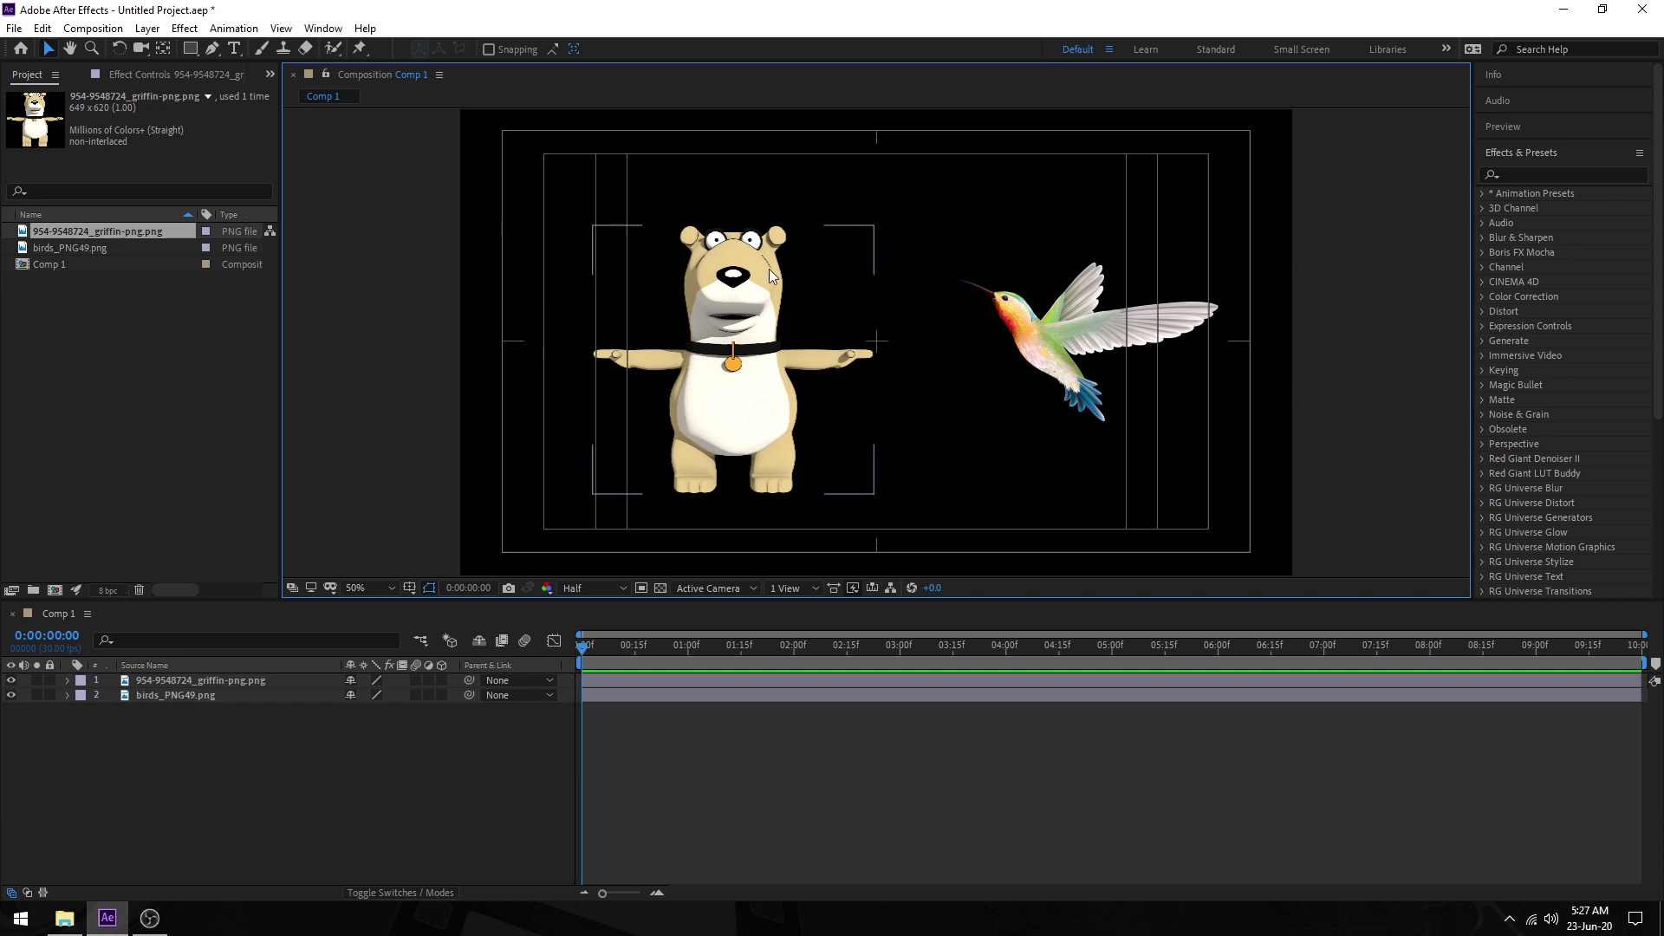
pyautogui.moveTo(744, 281); pyautogui.dragTo(697, 280)
pyautogui.click(1046, 340)
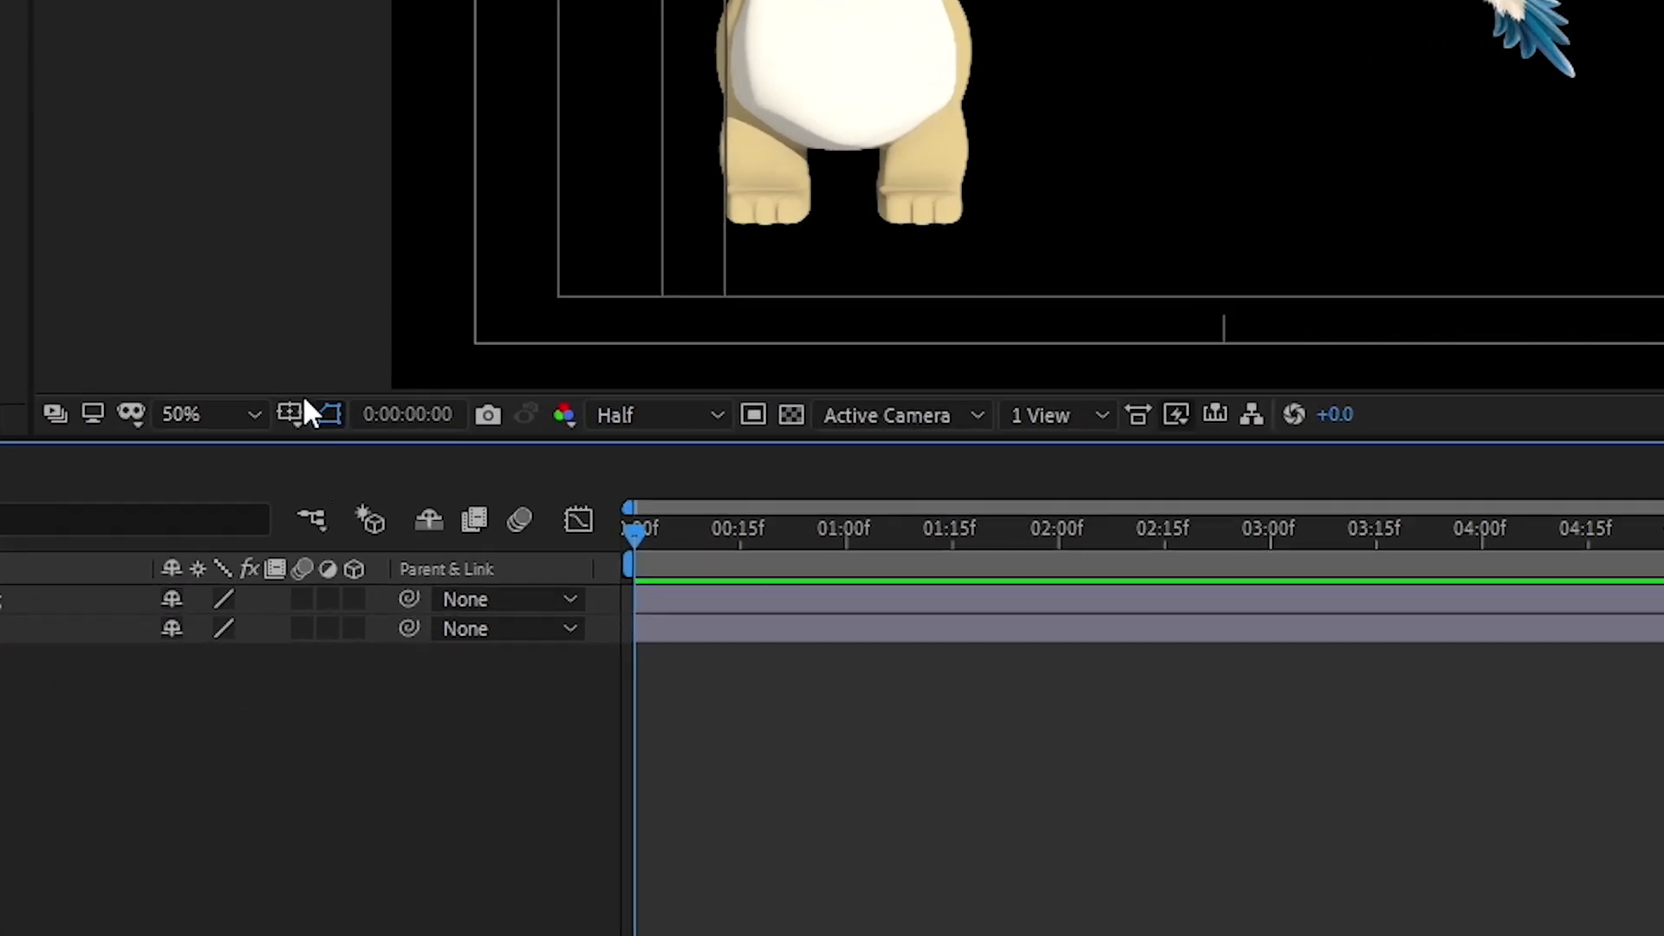
# Step: Switch the overlay to the Proportional Grid and reposition the hummingbird against the grid lines in the right half of the frame
pyautogui.click(410, 589)
pyautogui.click(361, 508)
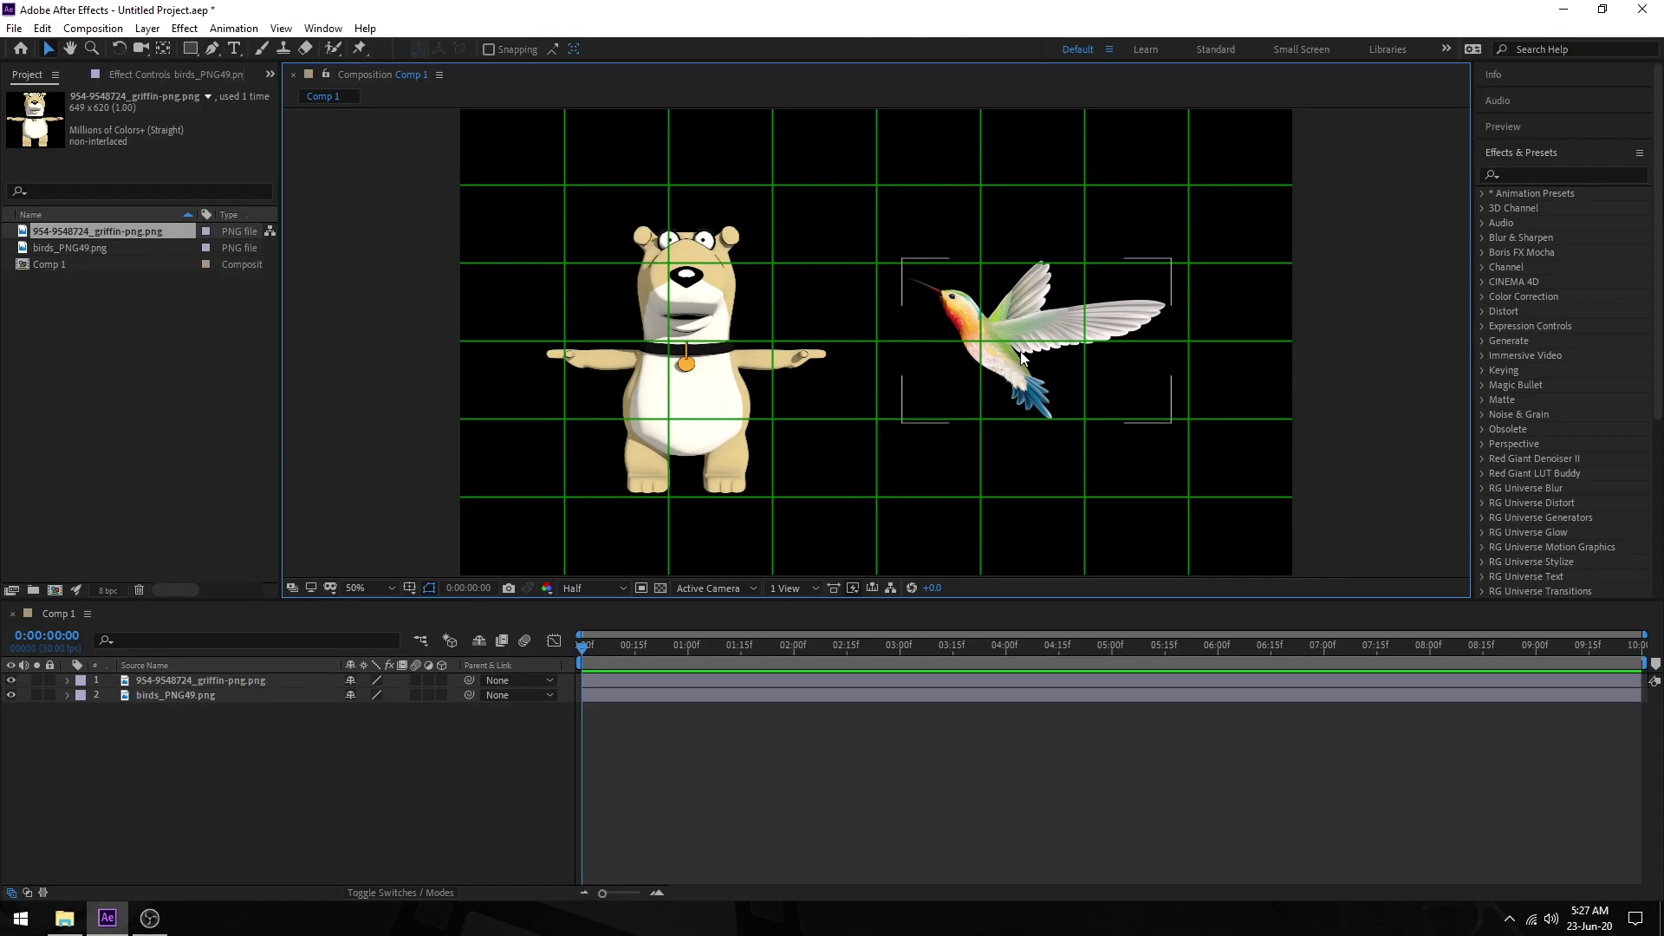
pyautogui.moveTo(1179, 220); pyautogui.dragTo(1276, 203)
pyautogui.moveTo(1094, 339); pyautogui.dragTo(1092, 340)
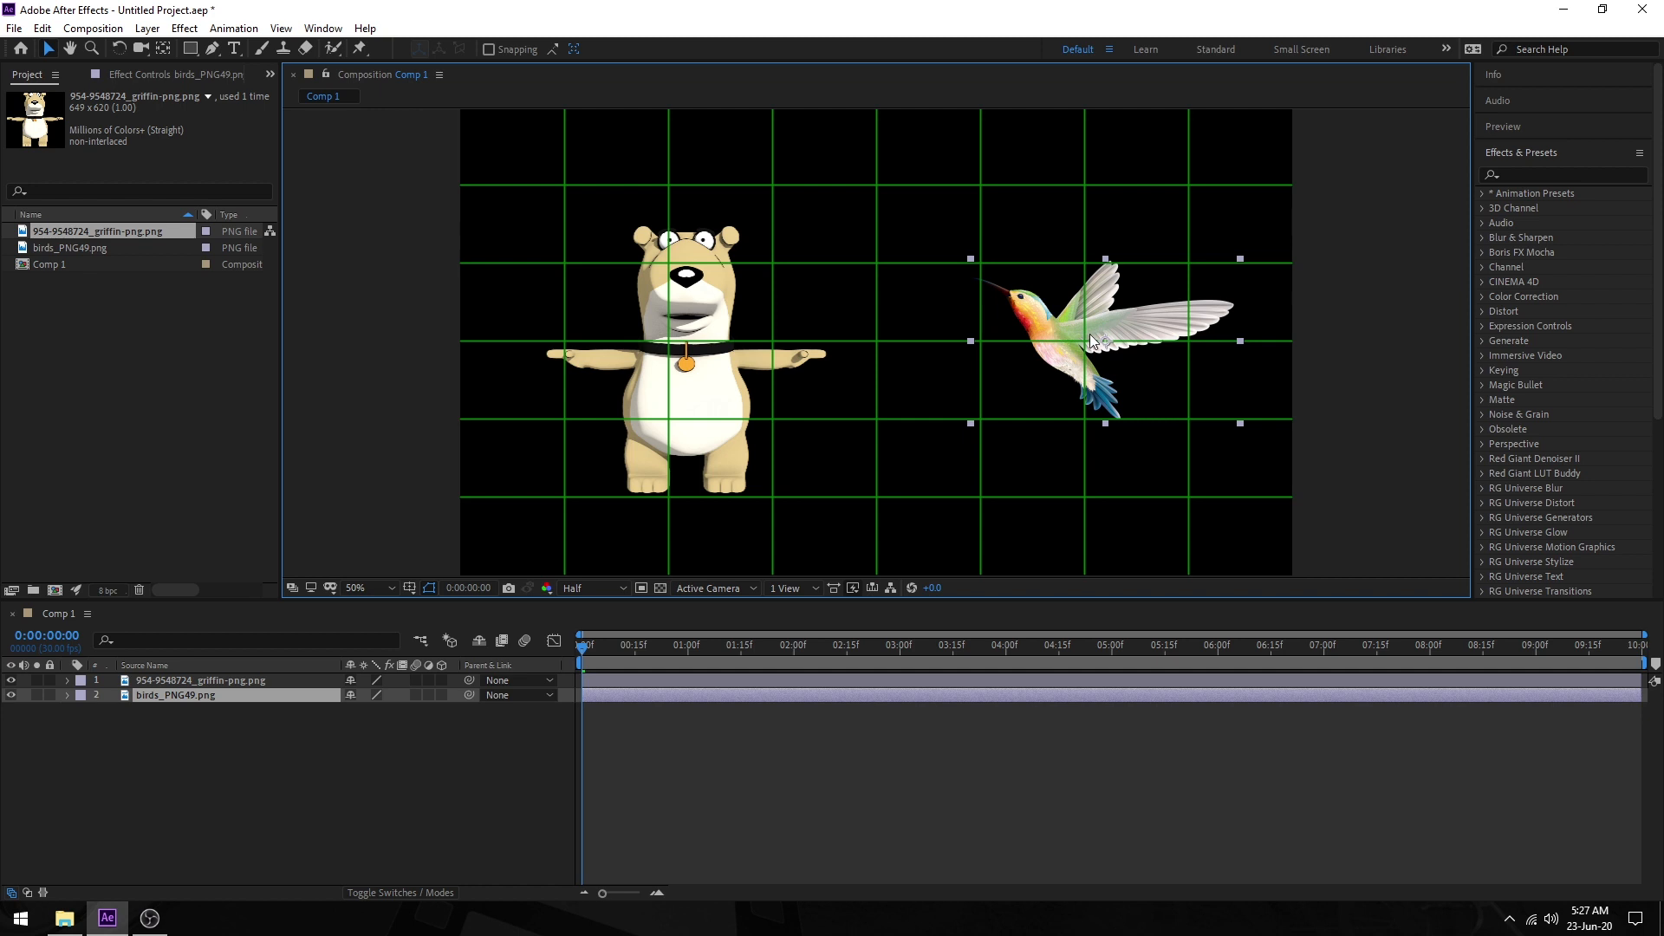
# Step: Hide the birds_PNG49.png layer so only the bear shows in the composition
pyautogui.click(654, 326)
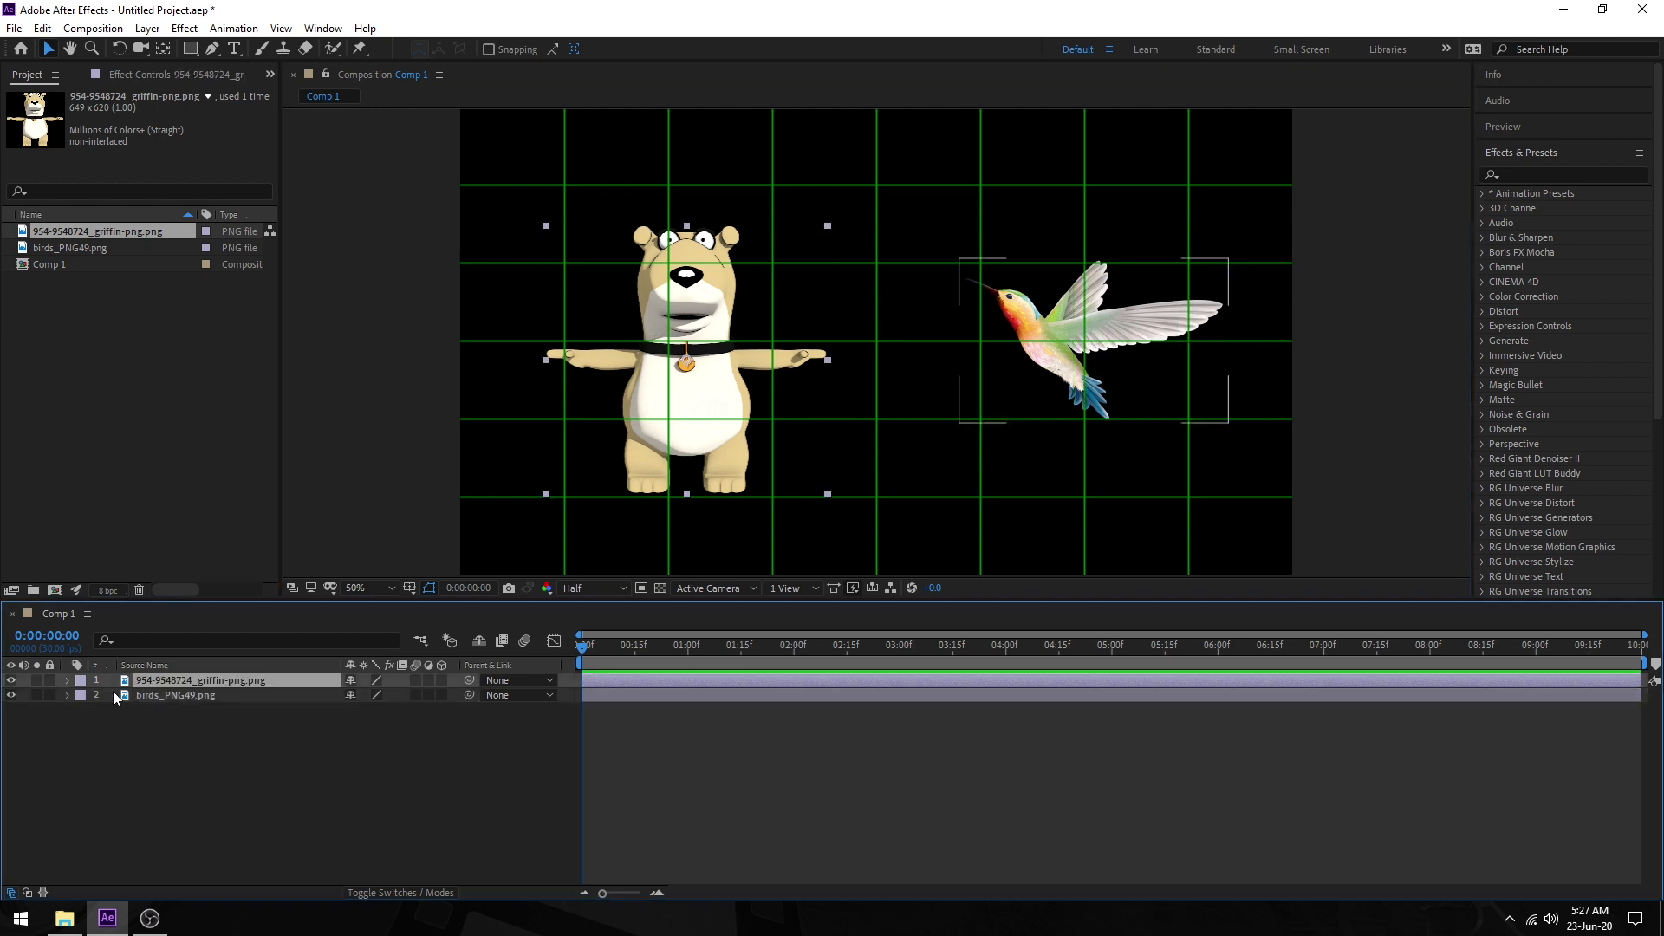
pyautogui.click(118, 694)
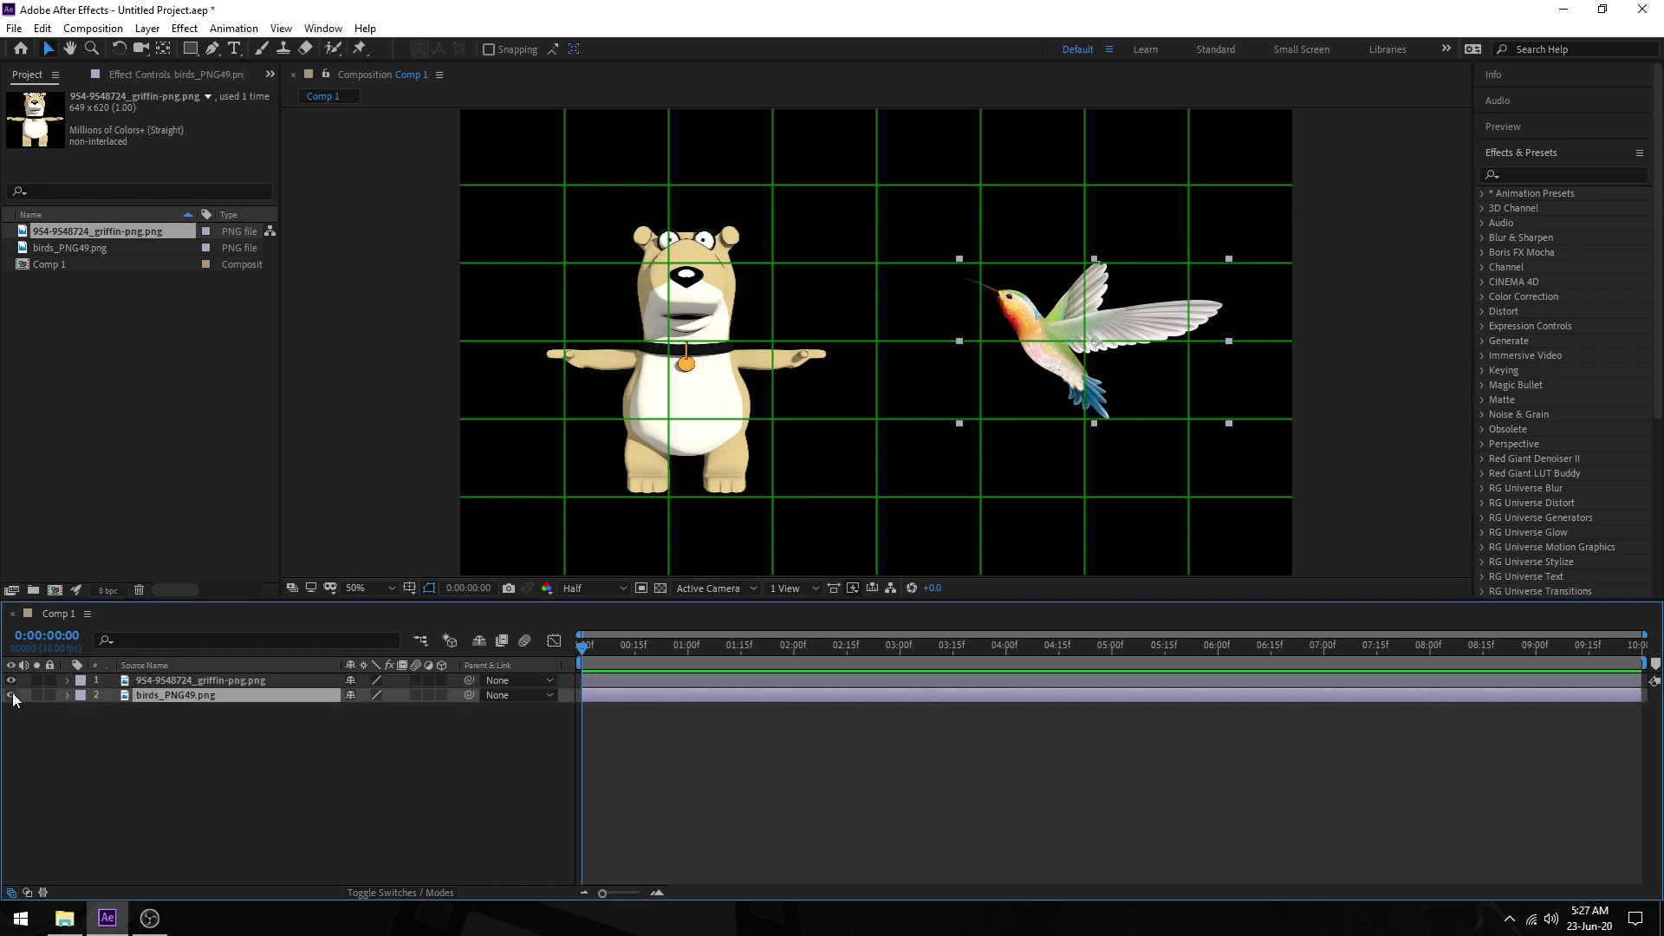
pyautogui.click(12, 696)
# Step: Align the bear layer to the horizontal and vertical centre of the composition
pyautogui.click(620, 362)
pyautogui.moveTo(709, 384); pyautogui.dragTo(959, 389)
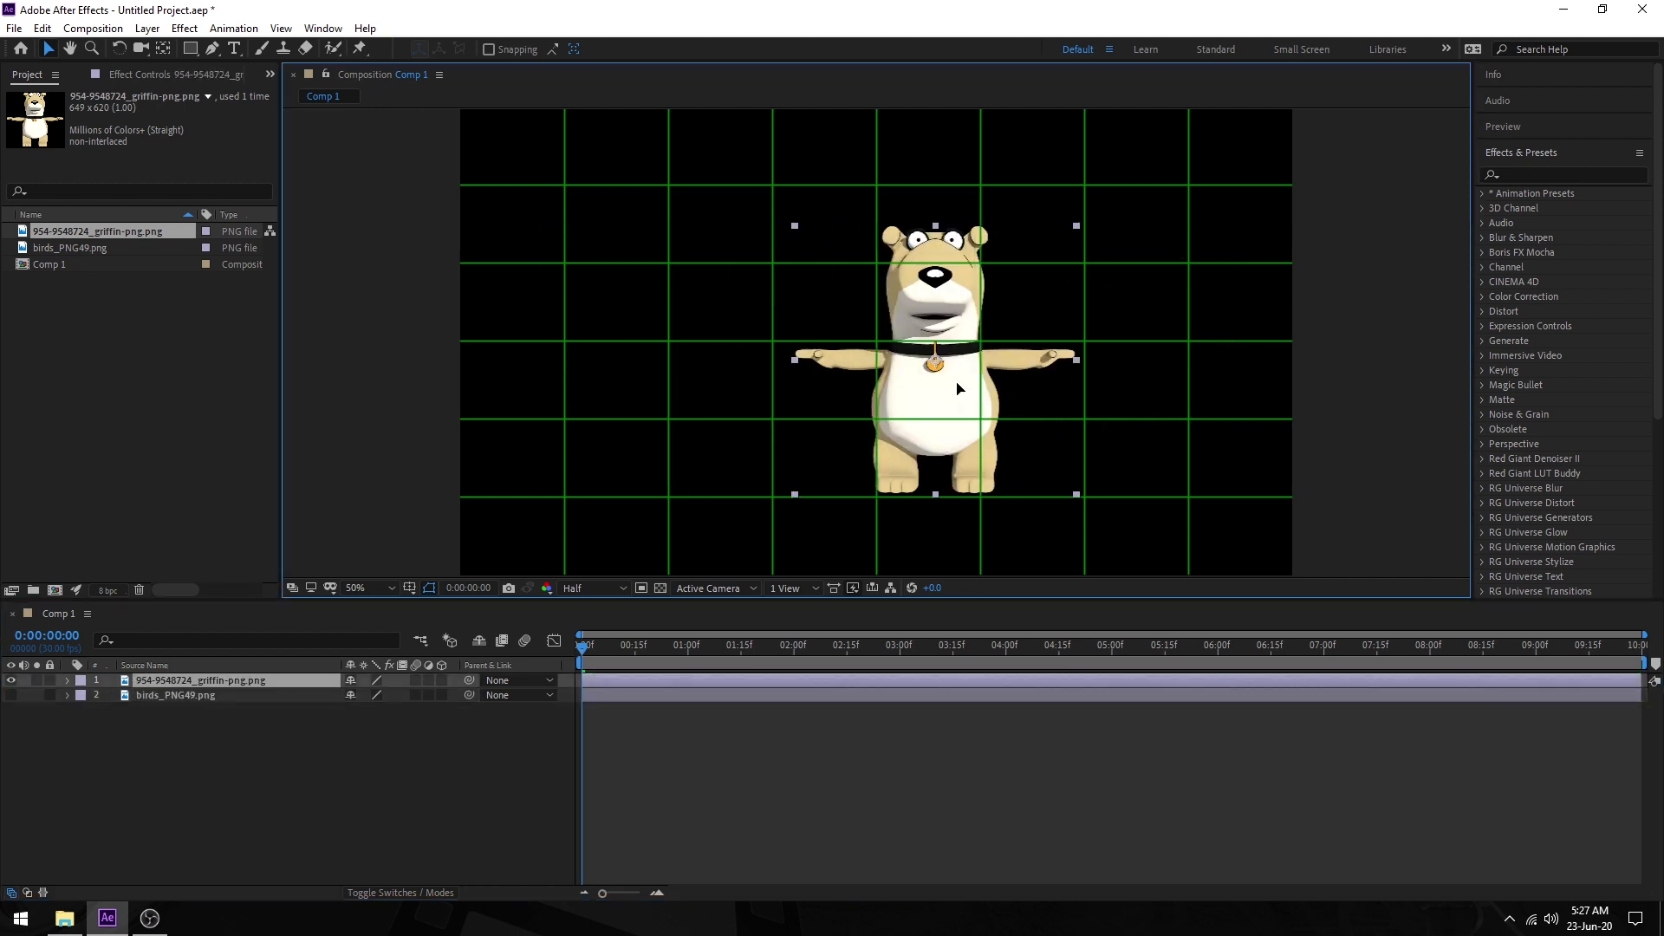
pyautogui.click(1537, 159)
pyautogui.click(1505, 179)
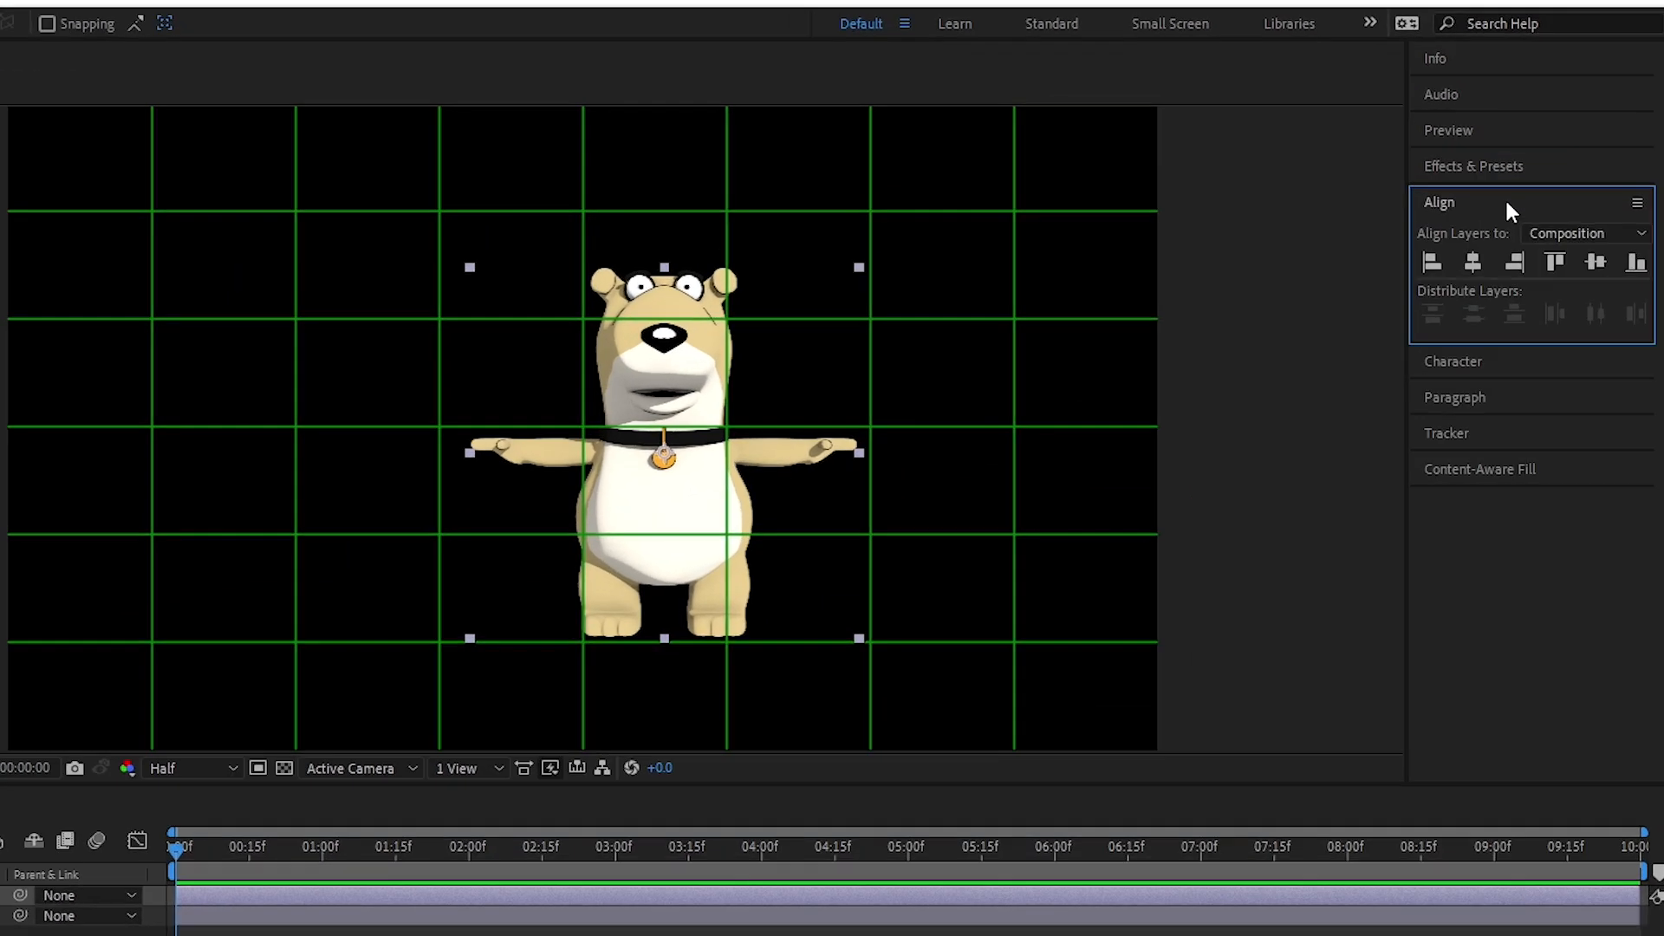
pyautogui.click(1520, 222)
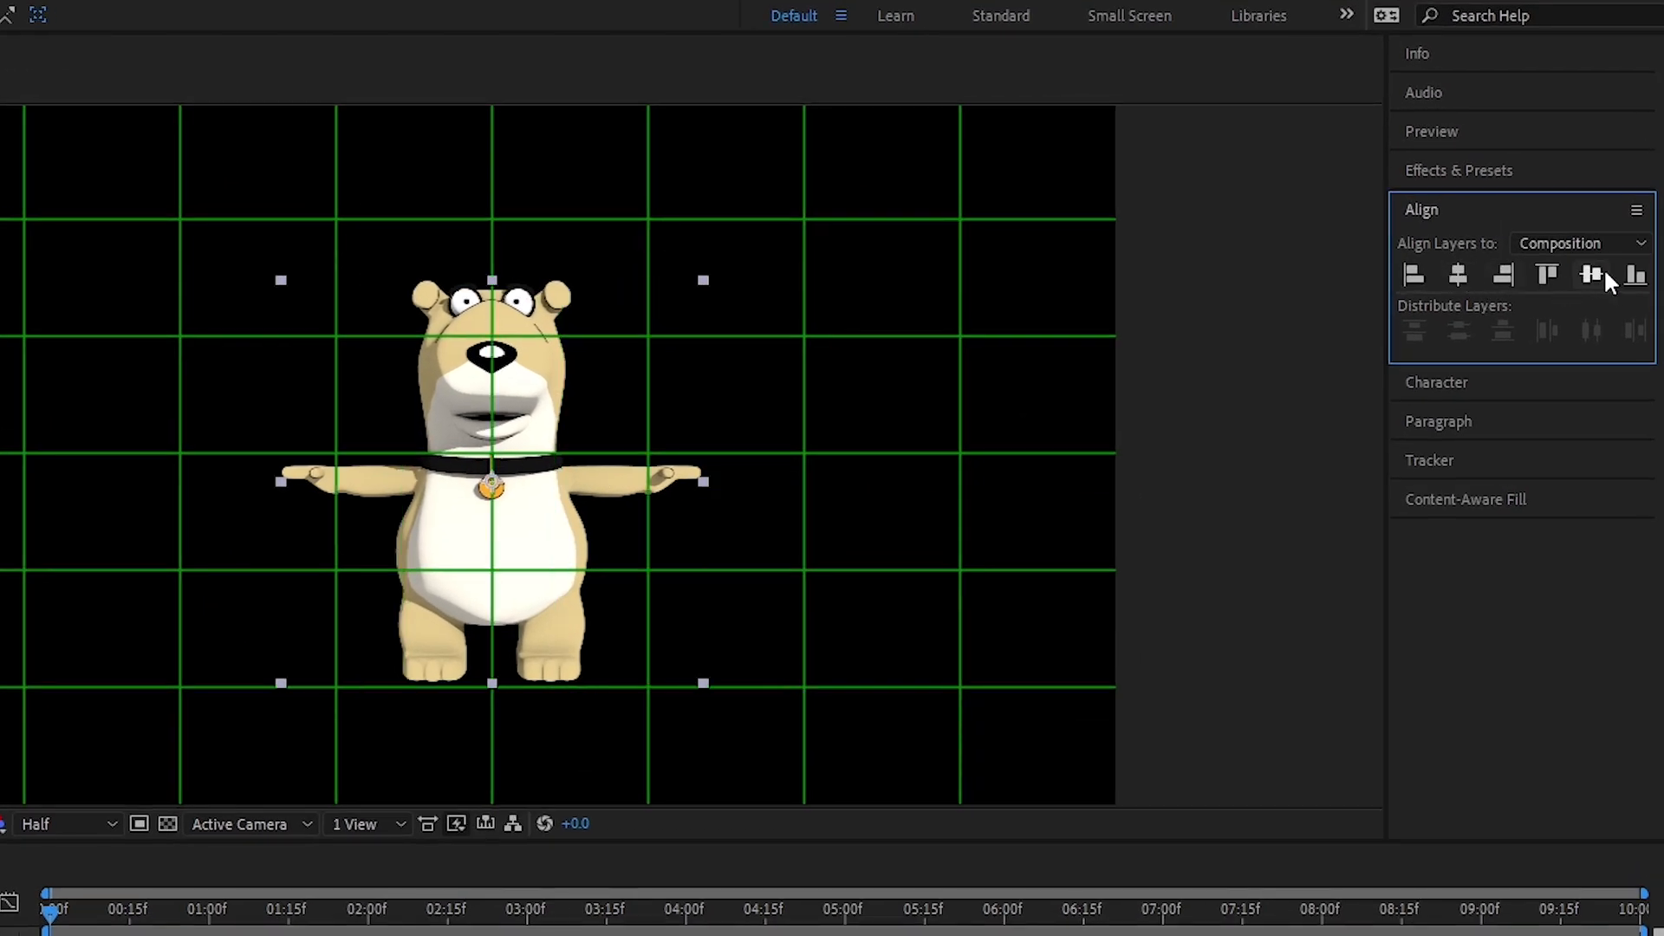
pyautogui.click(1602, 274)
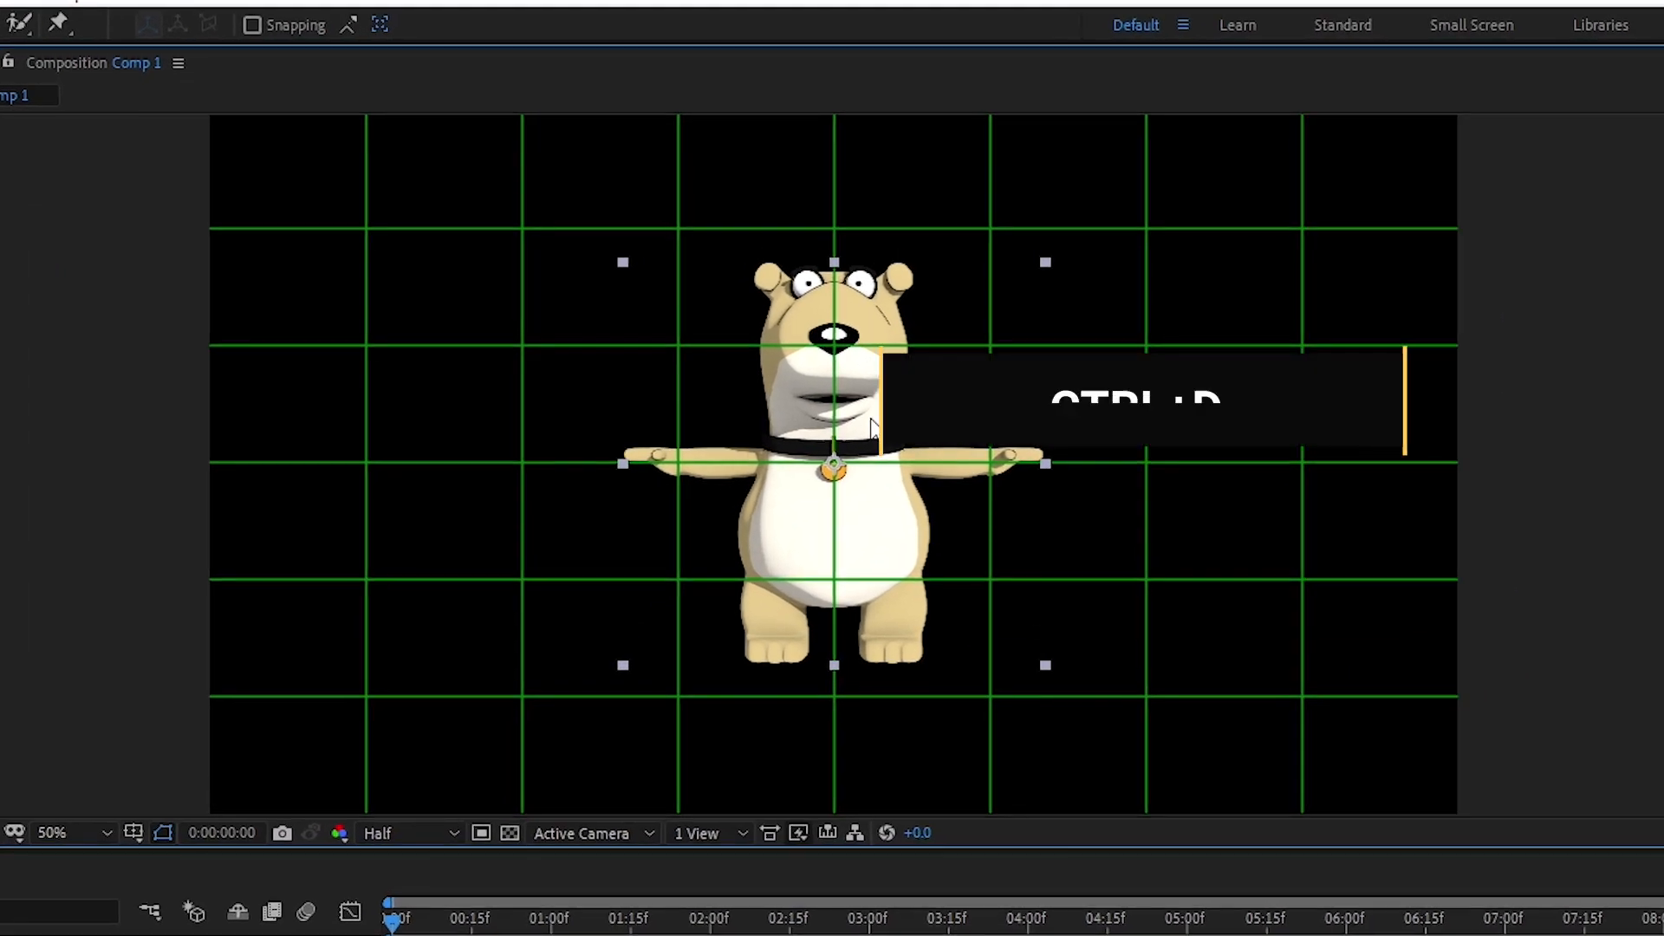
# Step: Duplicate the bear and try placing the copy at different positions against the proportional grid
pyautogui.hotkey('ctrl', 'd')
pyautogui.moveTo(876, 299); pyautogui.dragTo(761, 303)
pyautogui.moveTo(660, 407); pyautogui.dragTo(596, 405)
pyautogui.hotkey('ctrl', 'z')
pyautogui.moveTo(854, 397); pyautogui.dragTo(549, 125)
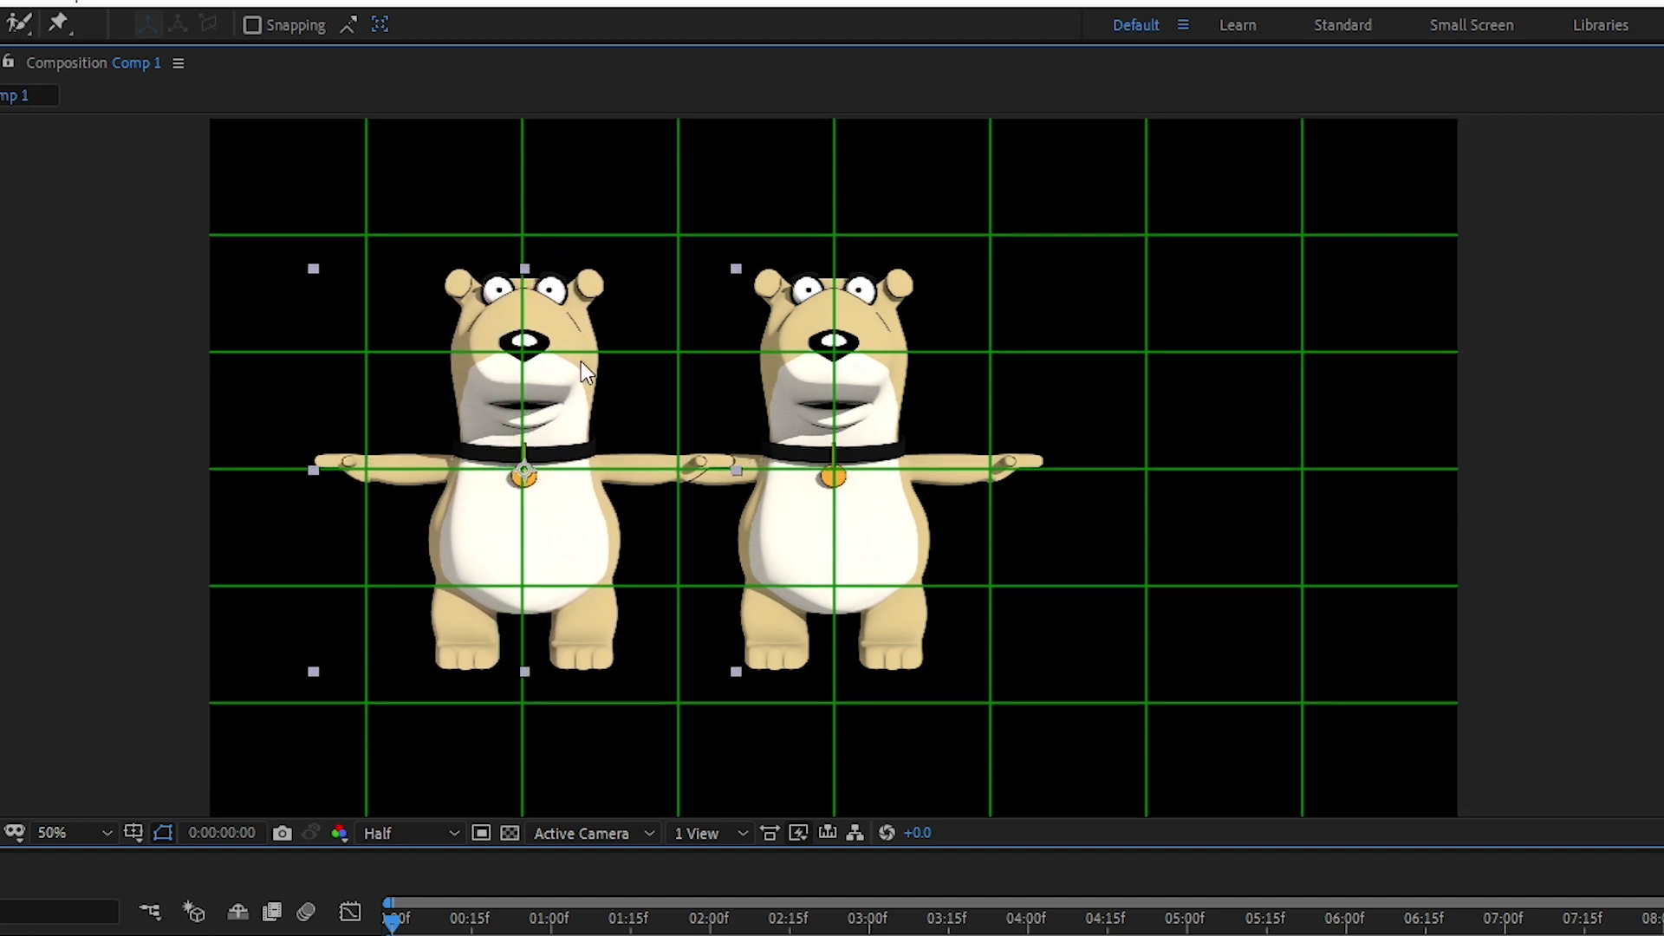
pyautogui.moveTo(576, 447); pyautogui.dragTo(921, 394)
pyautogui.moveTo(1064, 465); pyautogui.dragTo(808, 475)
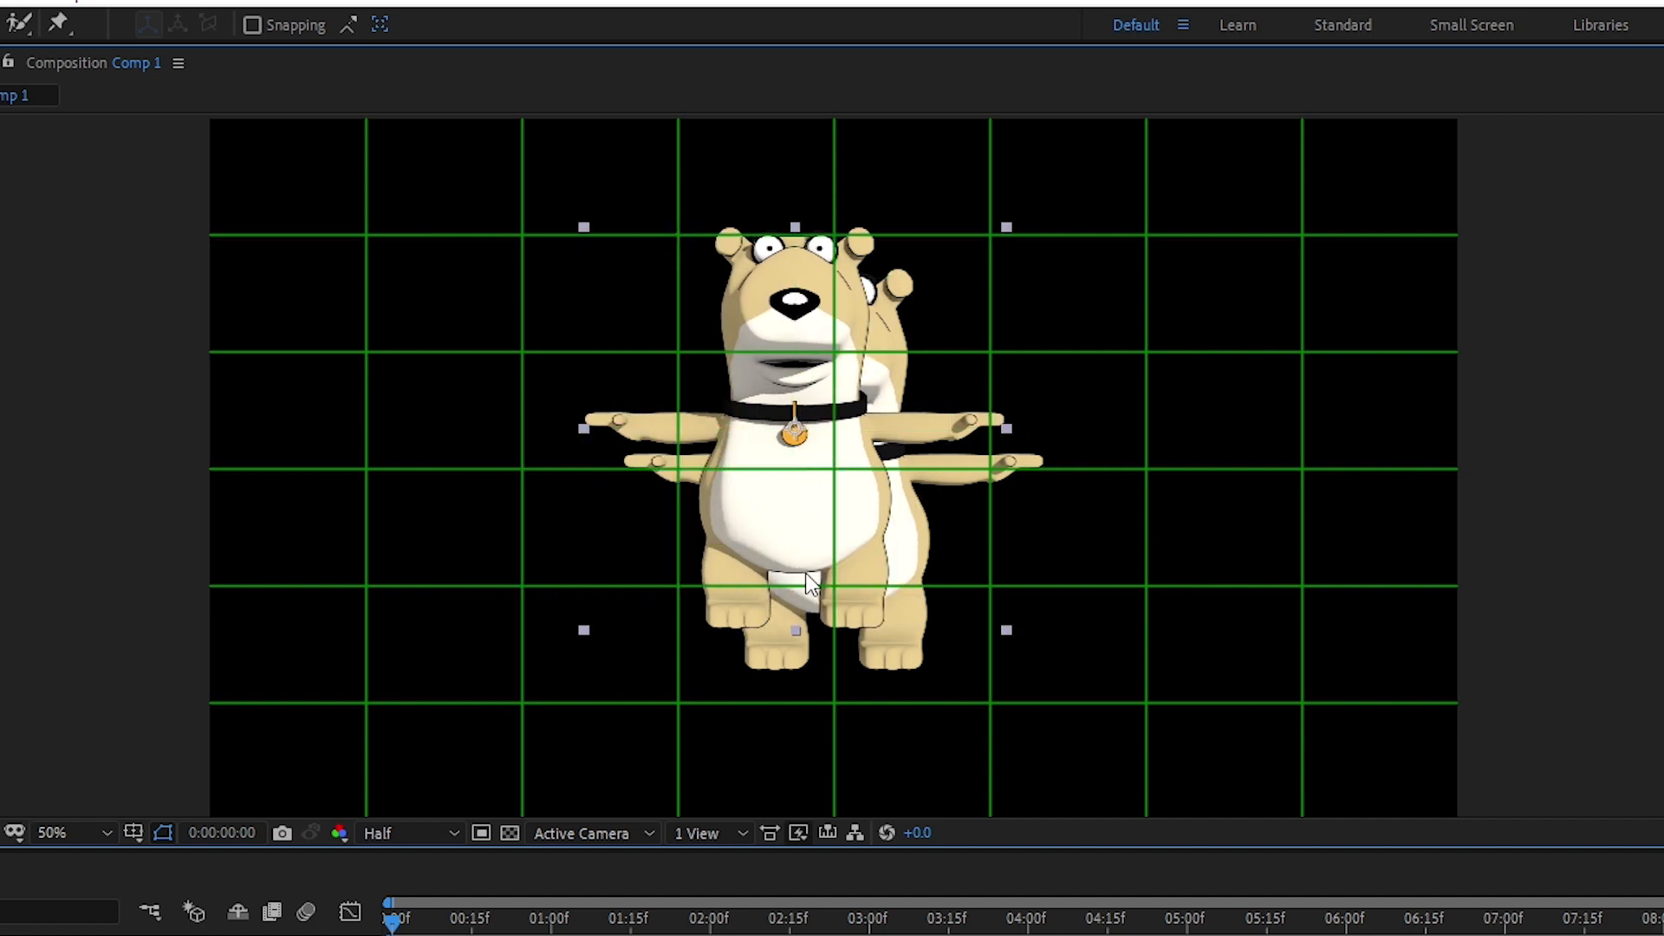
# Step: Duplicate the centred bear and place the copies two grid columns to its left and right for even spacing
pyautogui.hotkey('ctrl', 'd')
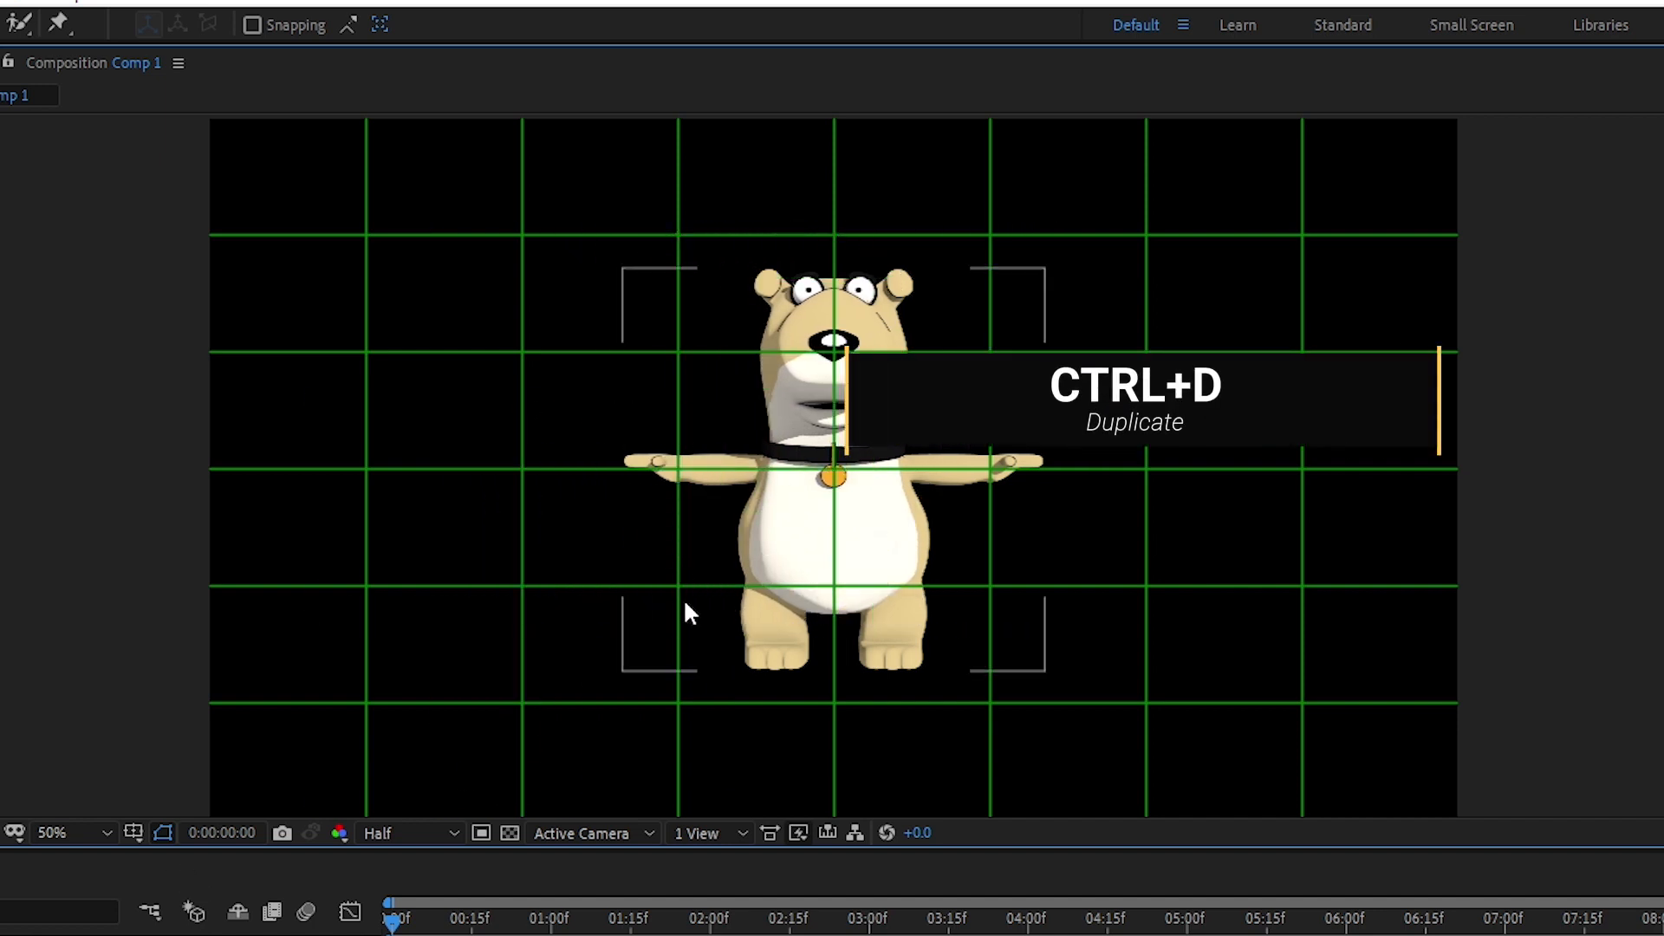
pyautogui.click(854, 511)
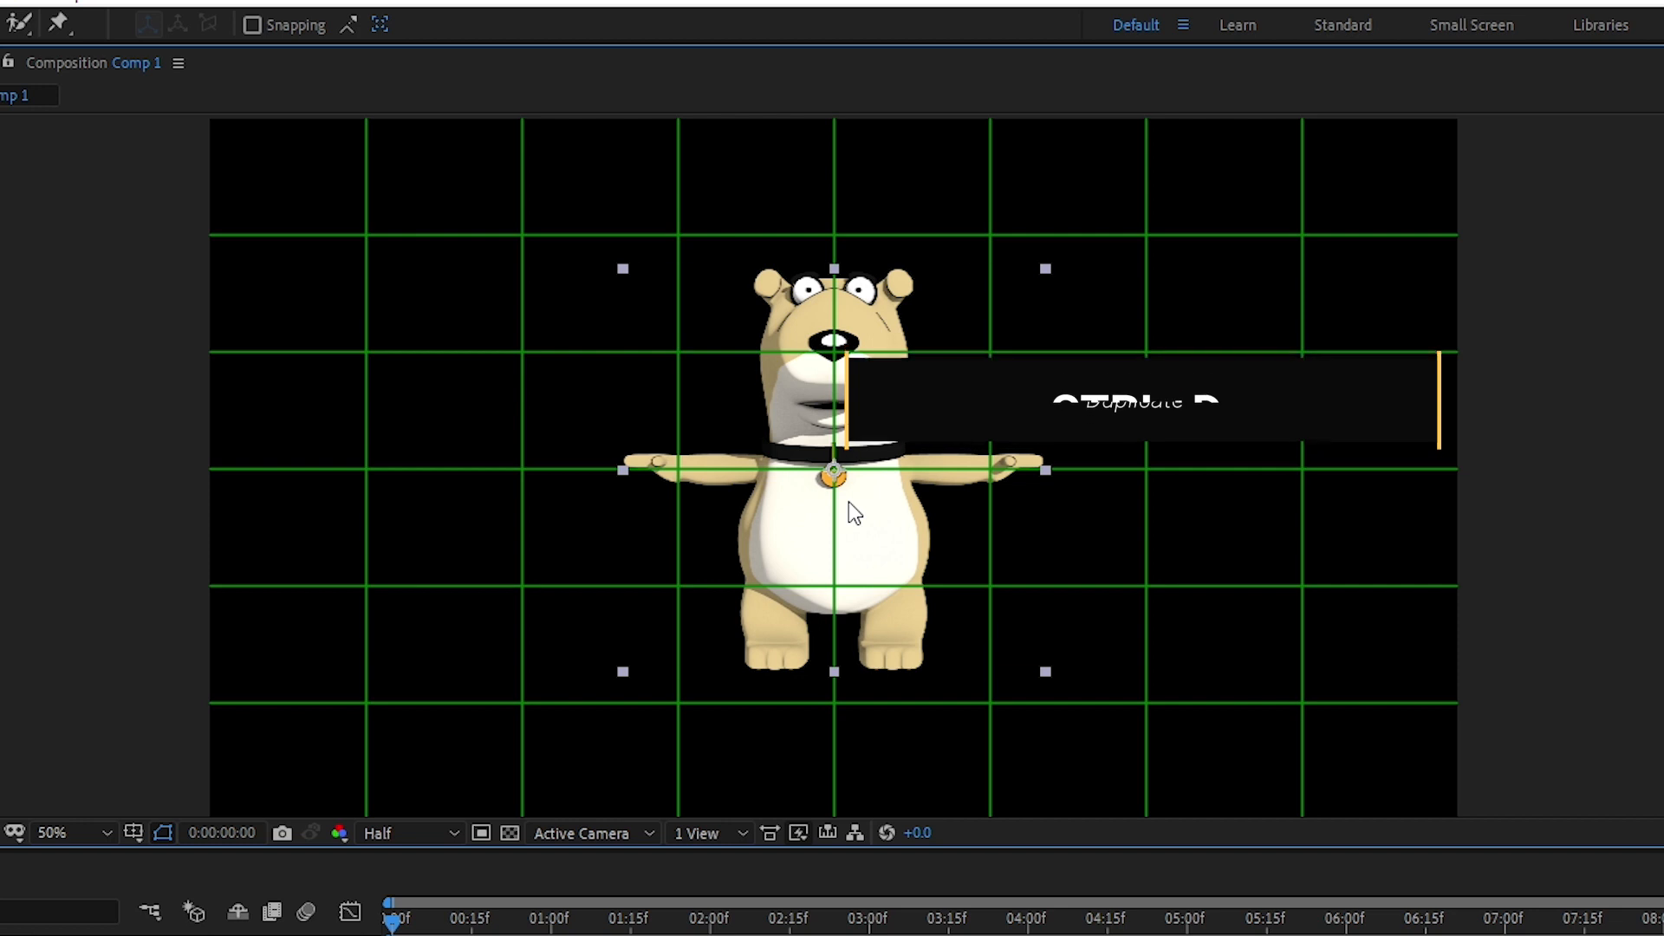
pyautogui.moveTo(870, 408); pyautogui.dragTo(1154, 397)
pyautogui.hotkey('ctrl', 'd')
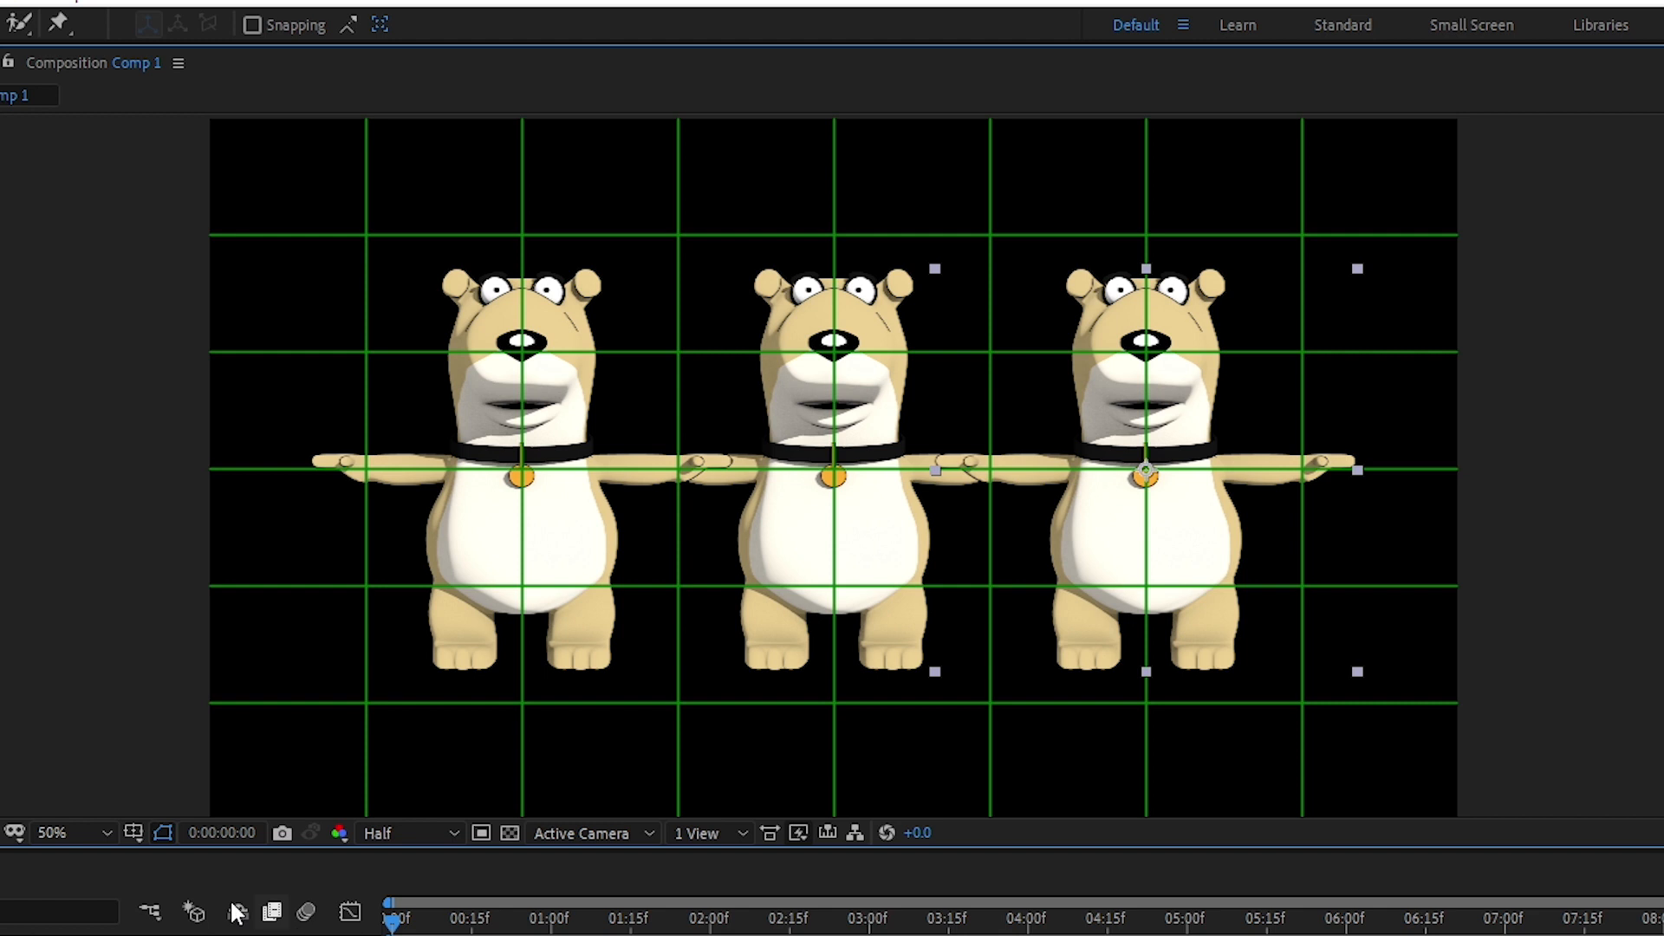
# Step: Switch the composition overlay from the Proportional Grid to Title/Action Safe
pyautogui.click(134, 833)
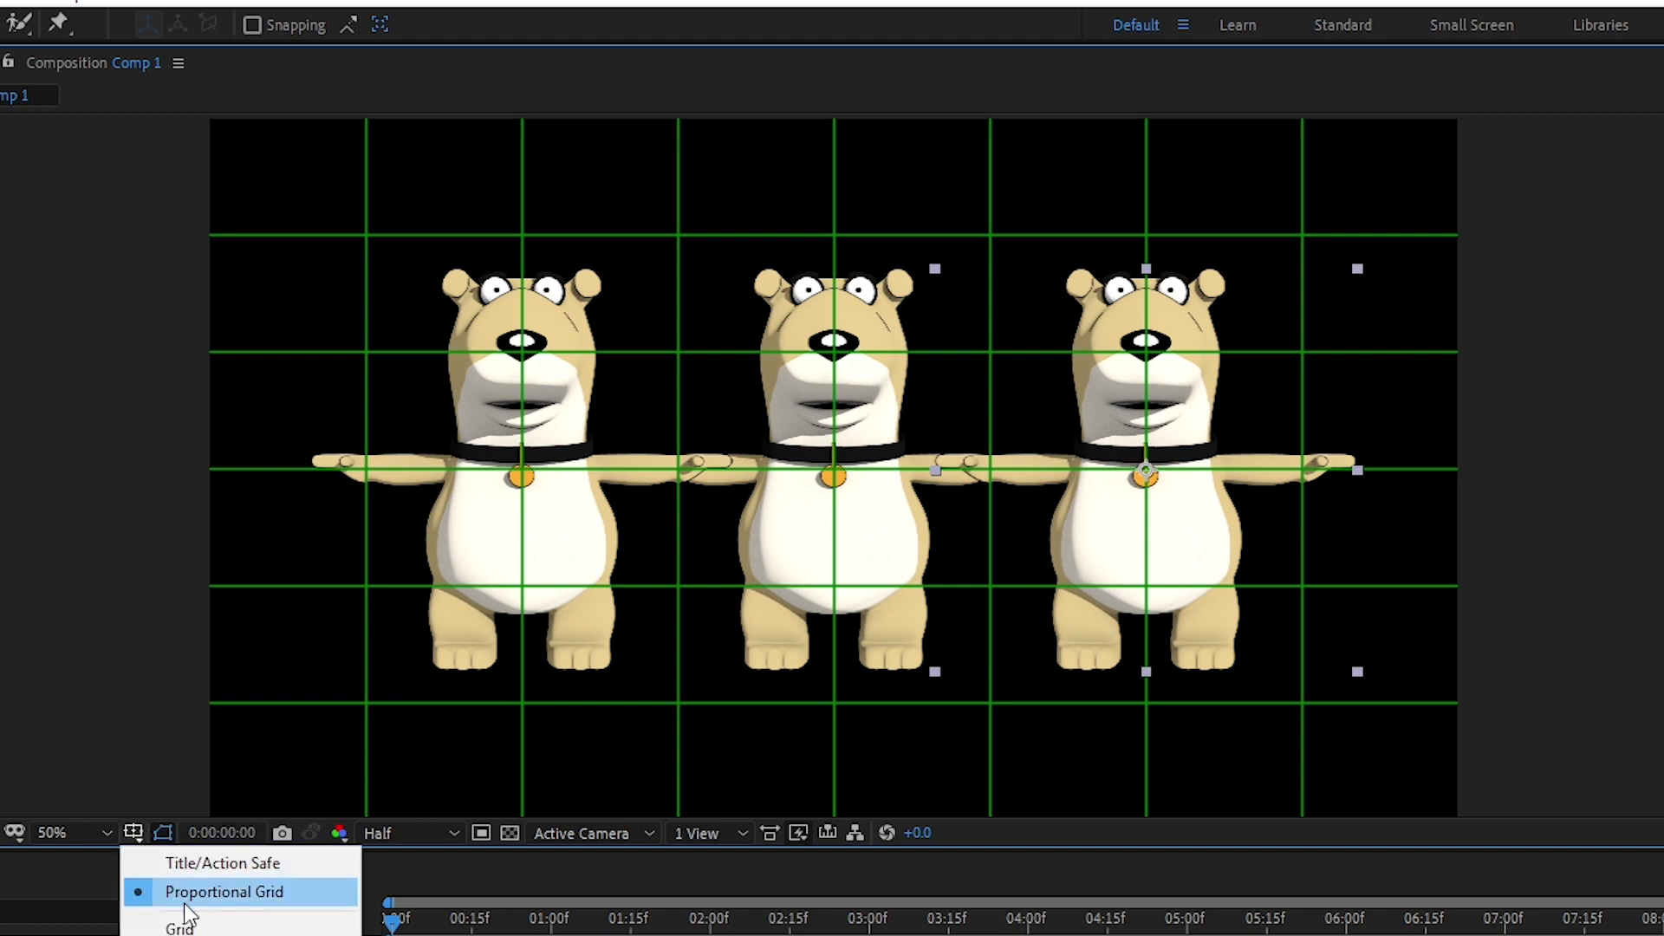
pyautogui.click(229, 864)
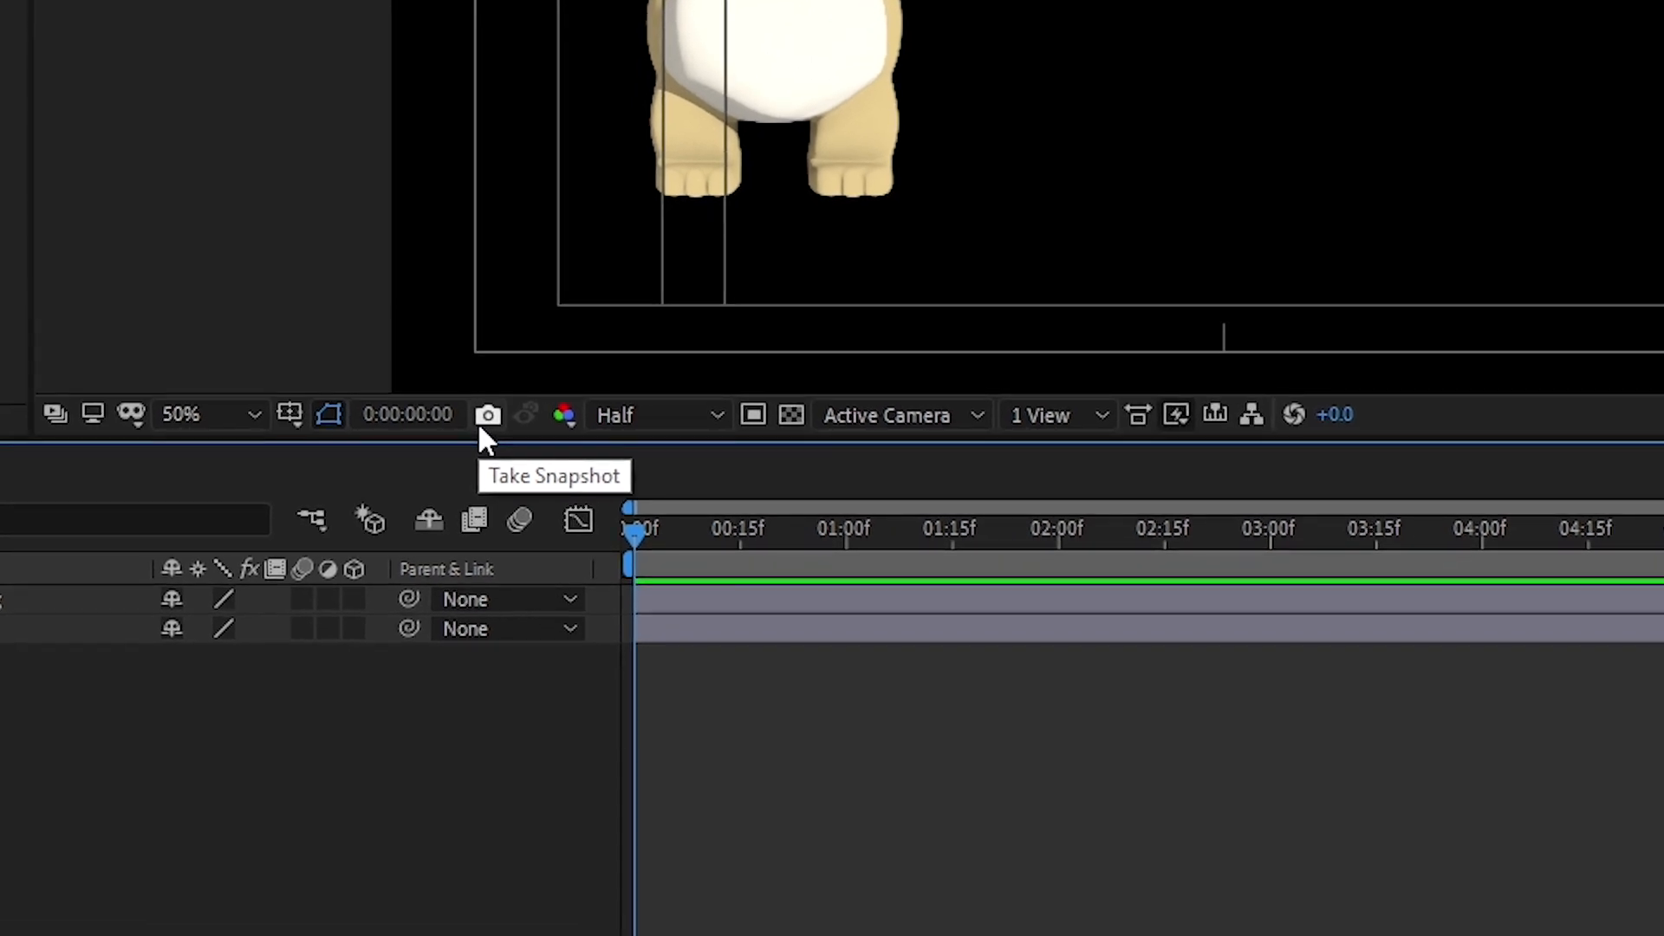
pyautogui.click(562, 418)
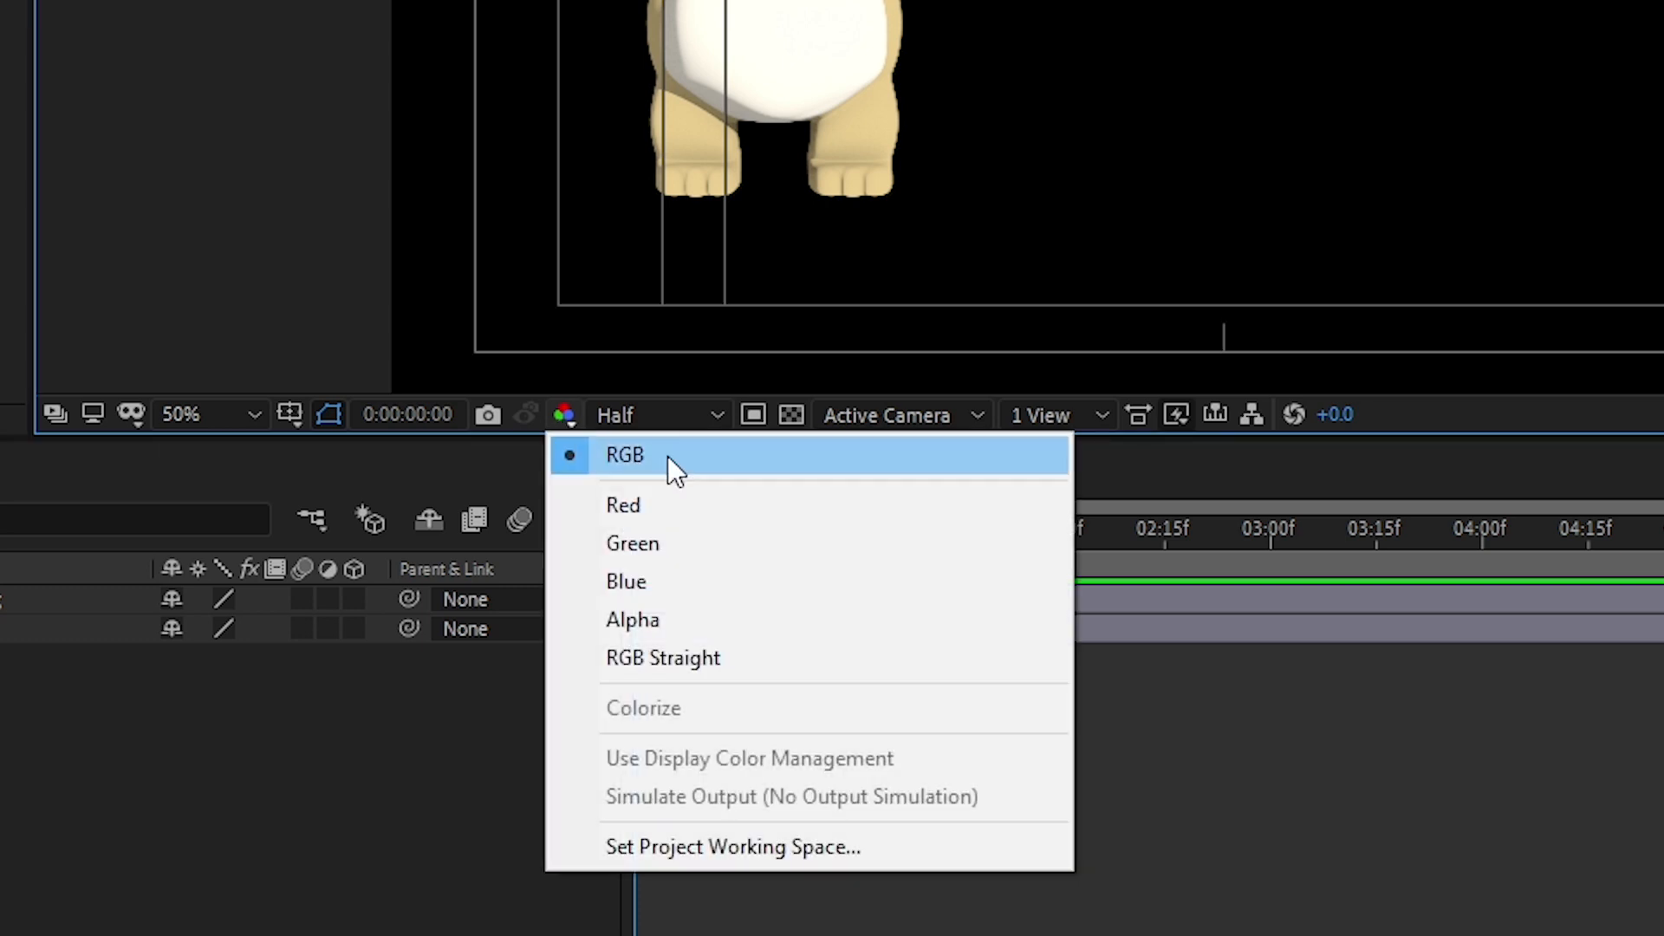
pyautogui.click(730, 467)
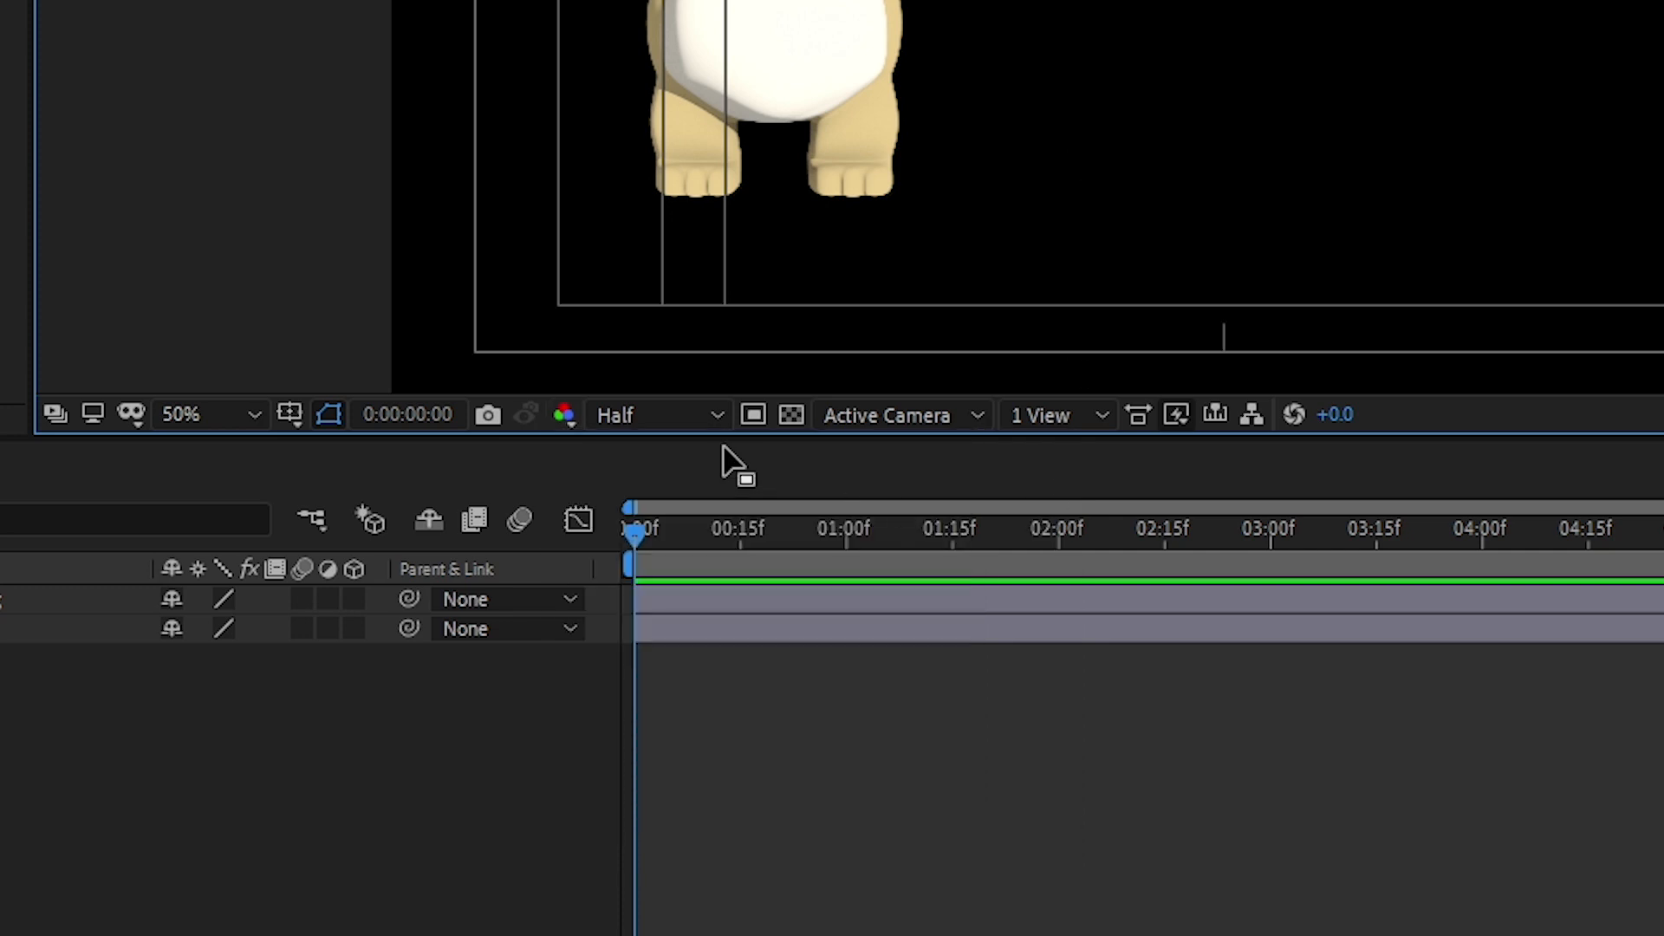
pyautogui.click(633, 415)
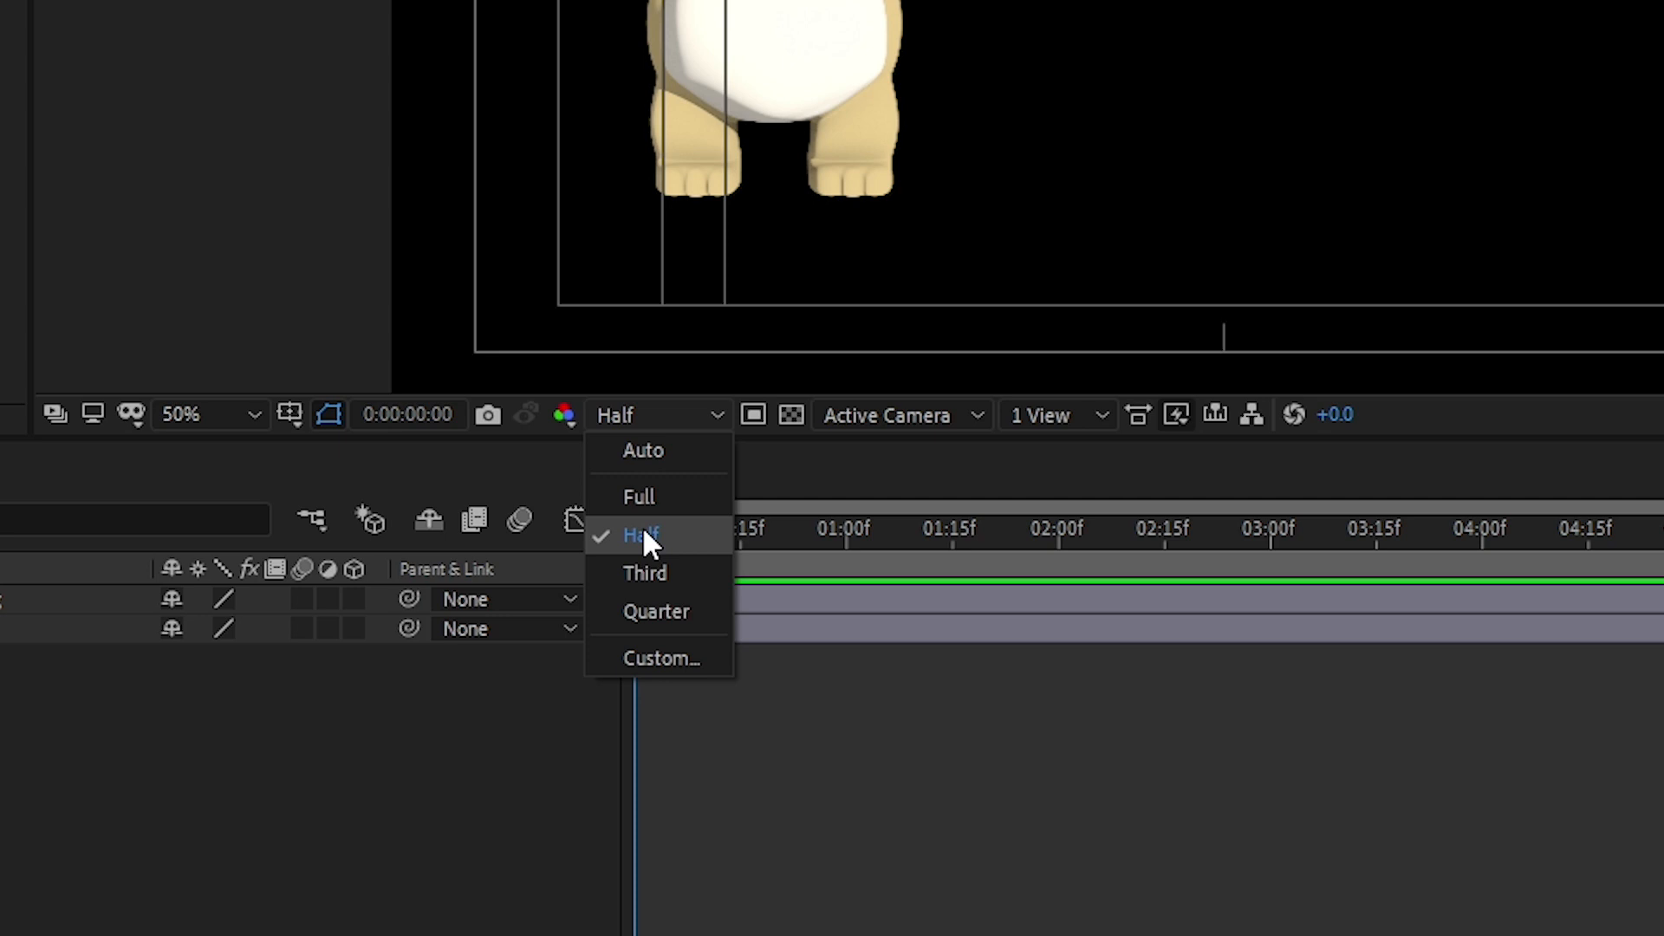
# Step: Move the bear to the centre of the frame inside the Title/Action Safe guides
pyautogui.click(450, 778)
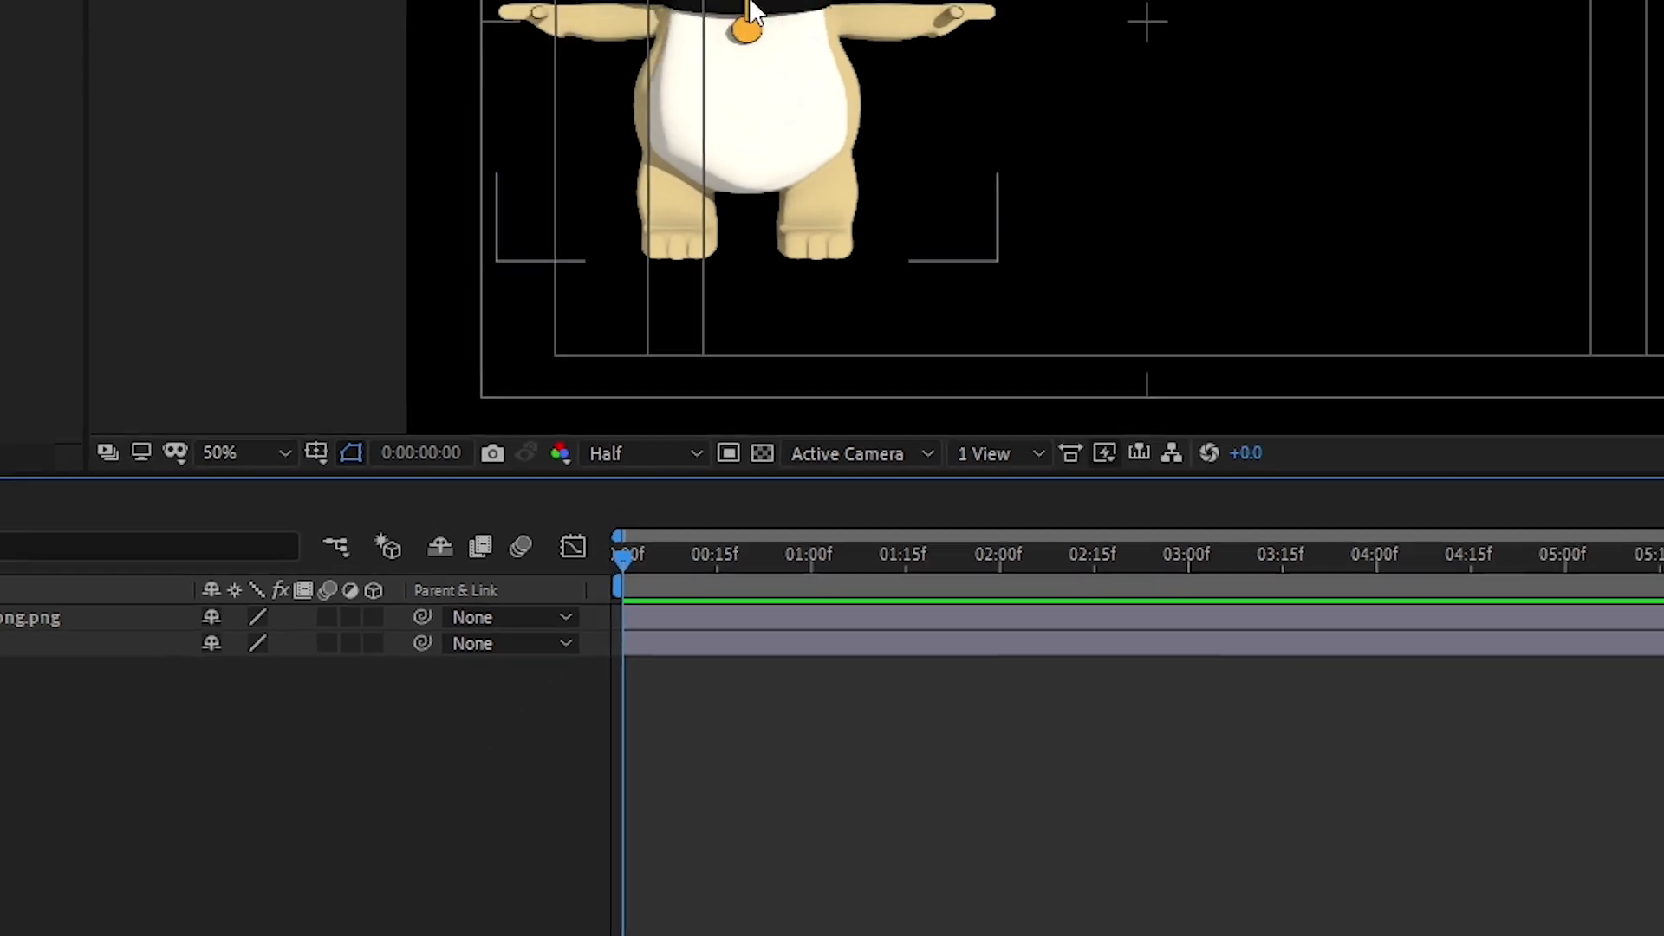
pyautogui.moveTo(669, 114); pyautogui.dragTo(848, 329)
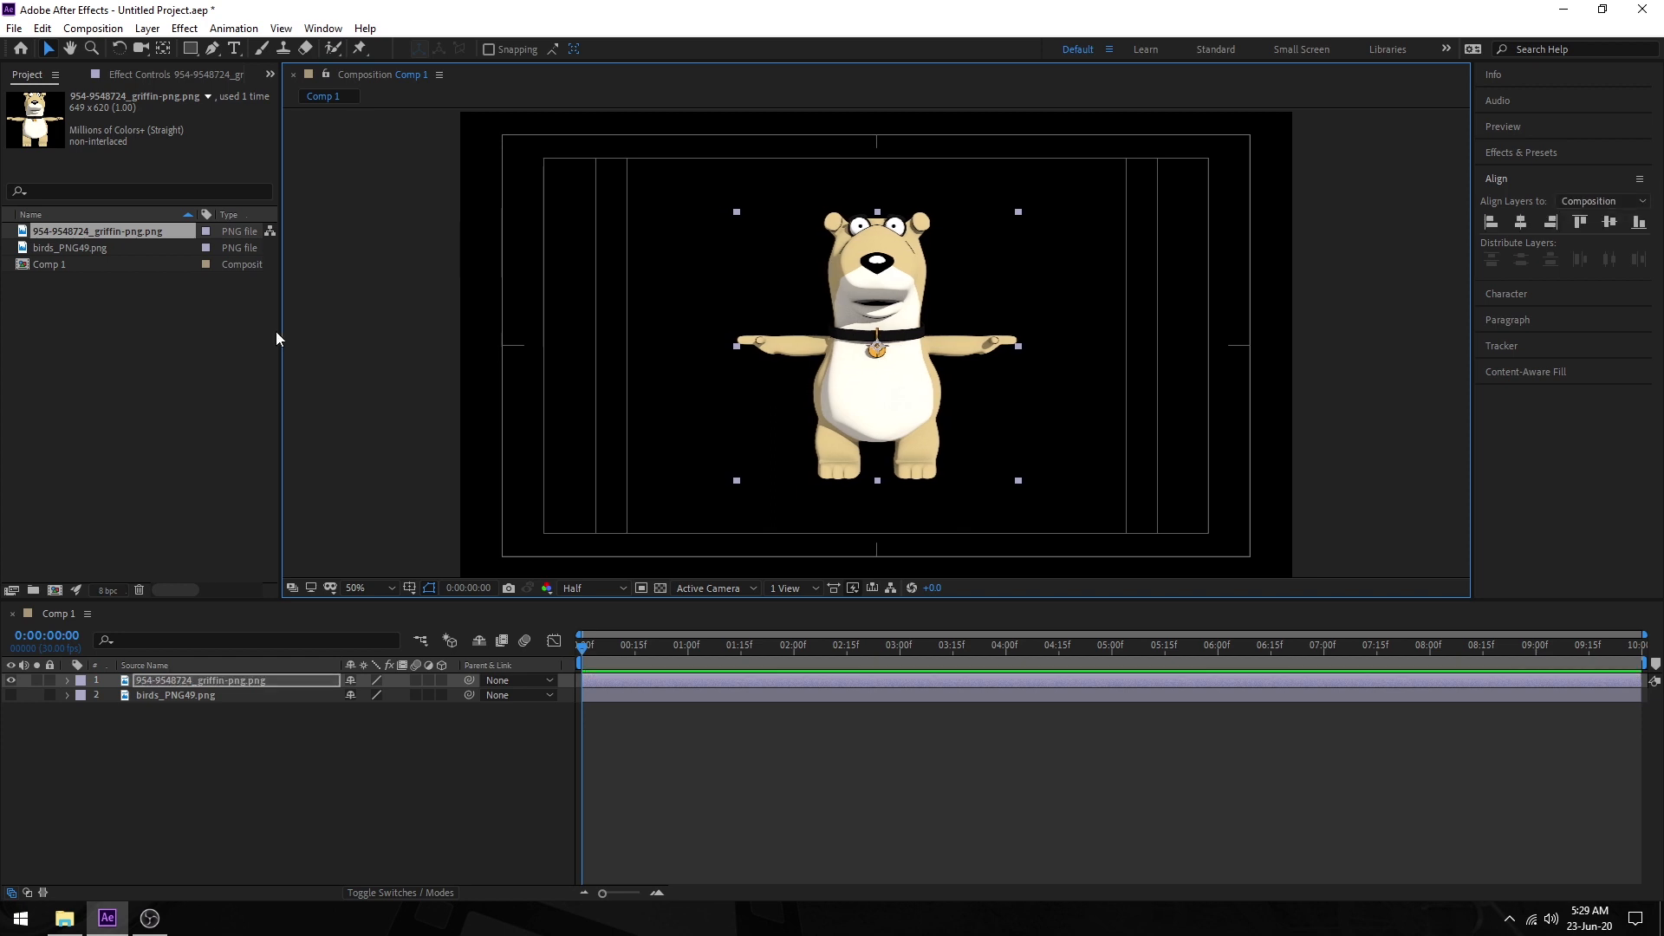
# Step: Review the basic composition settings of Comp 1 and leave them without applying changes
pyautogui.click(122, 273)
pyautogui.rightClick(121, 265)
pyautogui.click(152, 279)
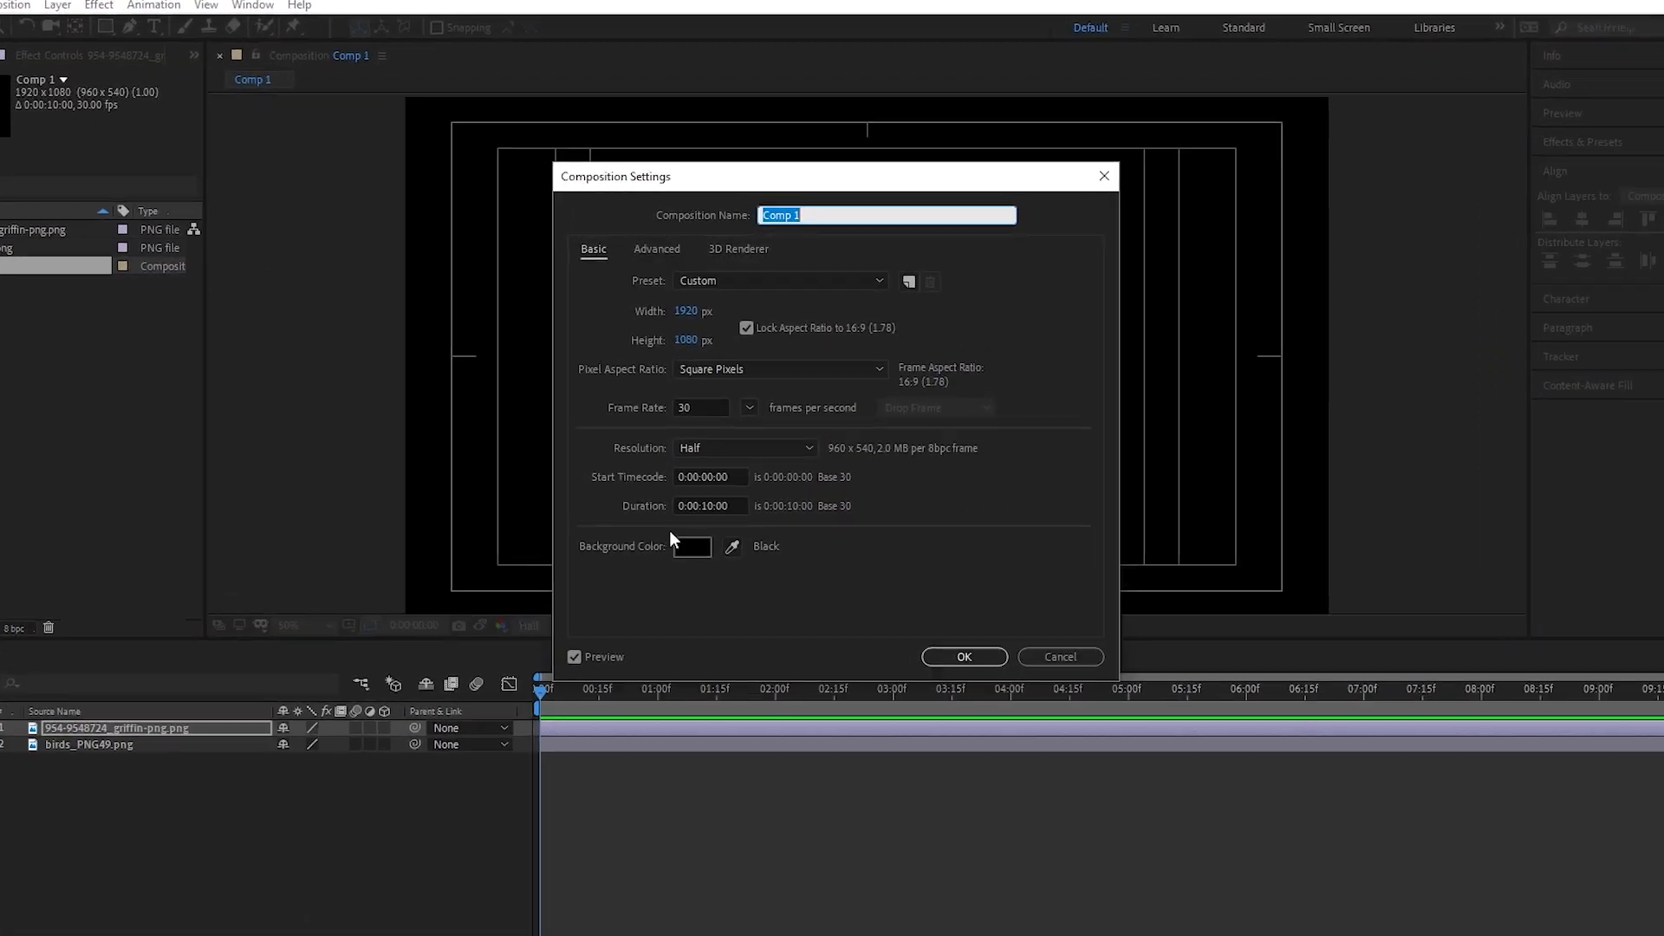
pyautogui.click(1060, 656)
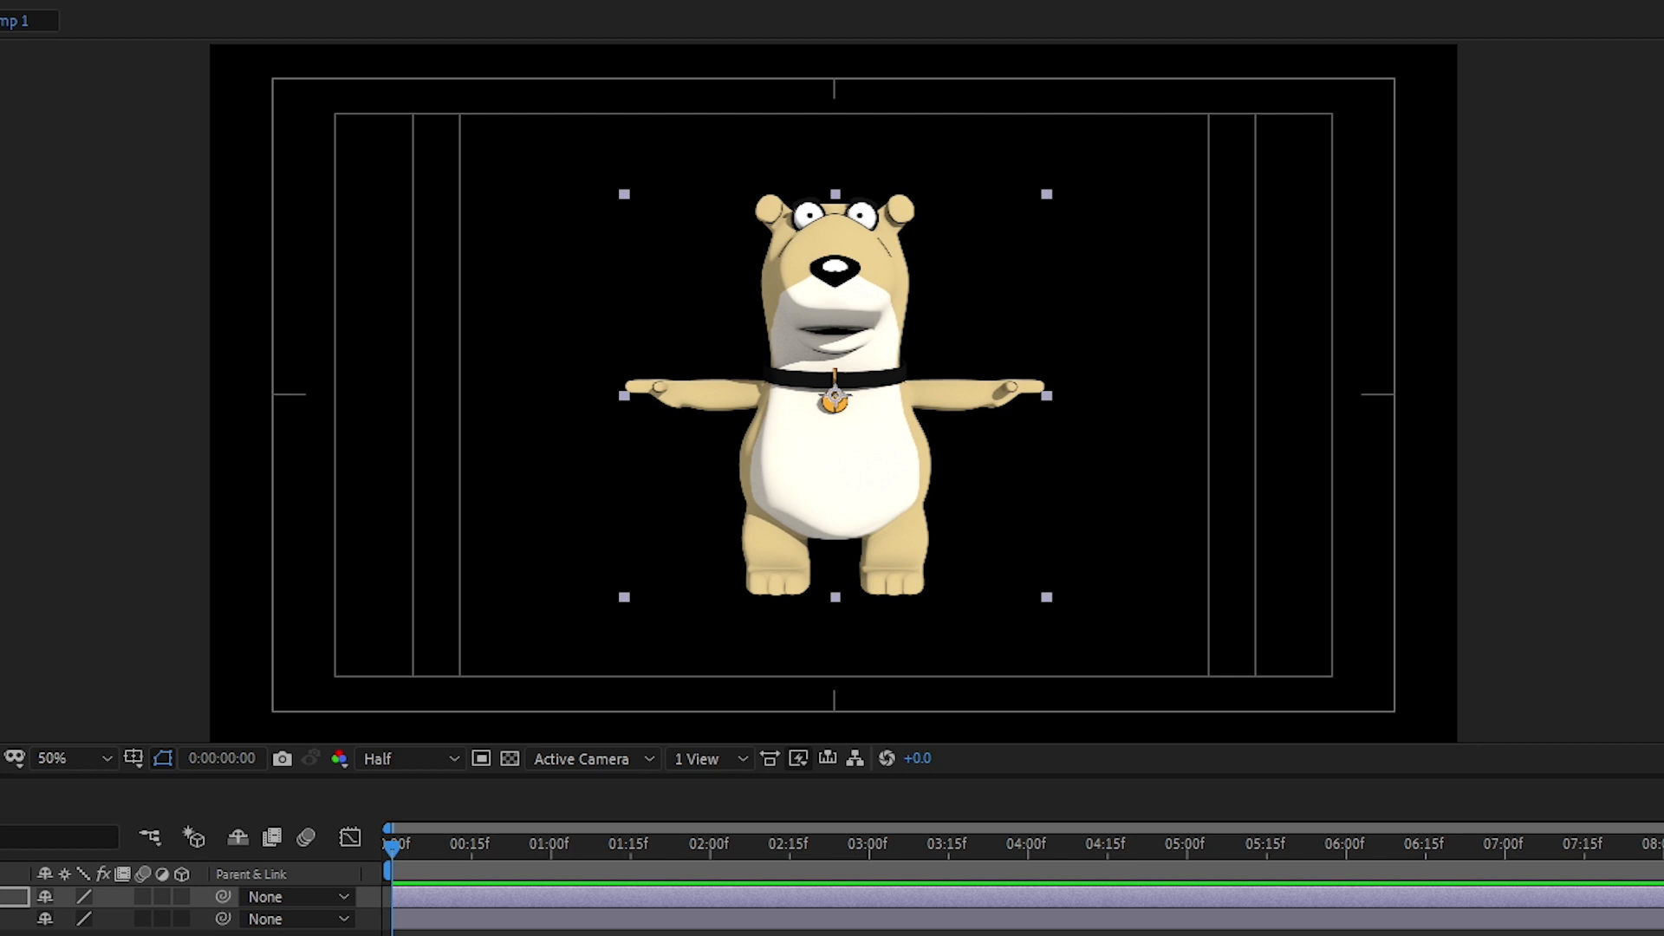
# Step: Preview the composition over the transparency grid, restore the black background, and look through the 3D view options
pyautogui.click(512, 759)
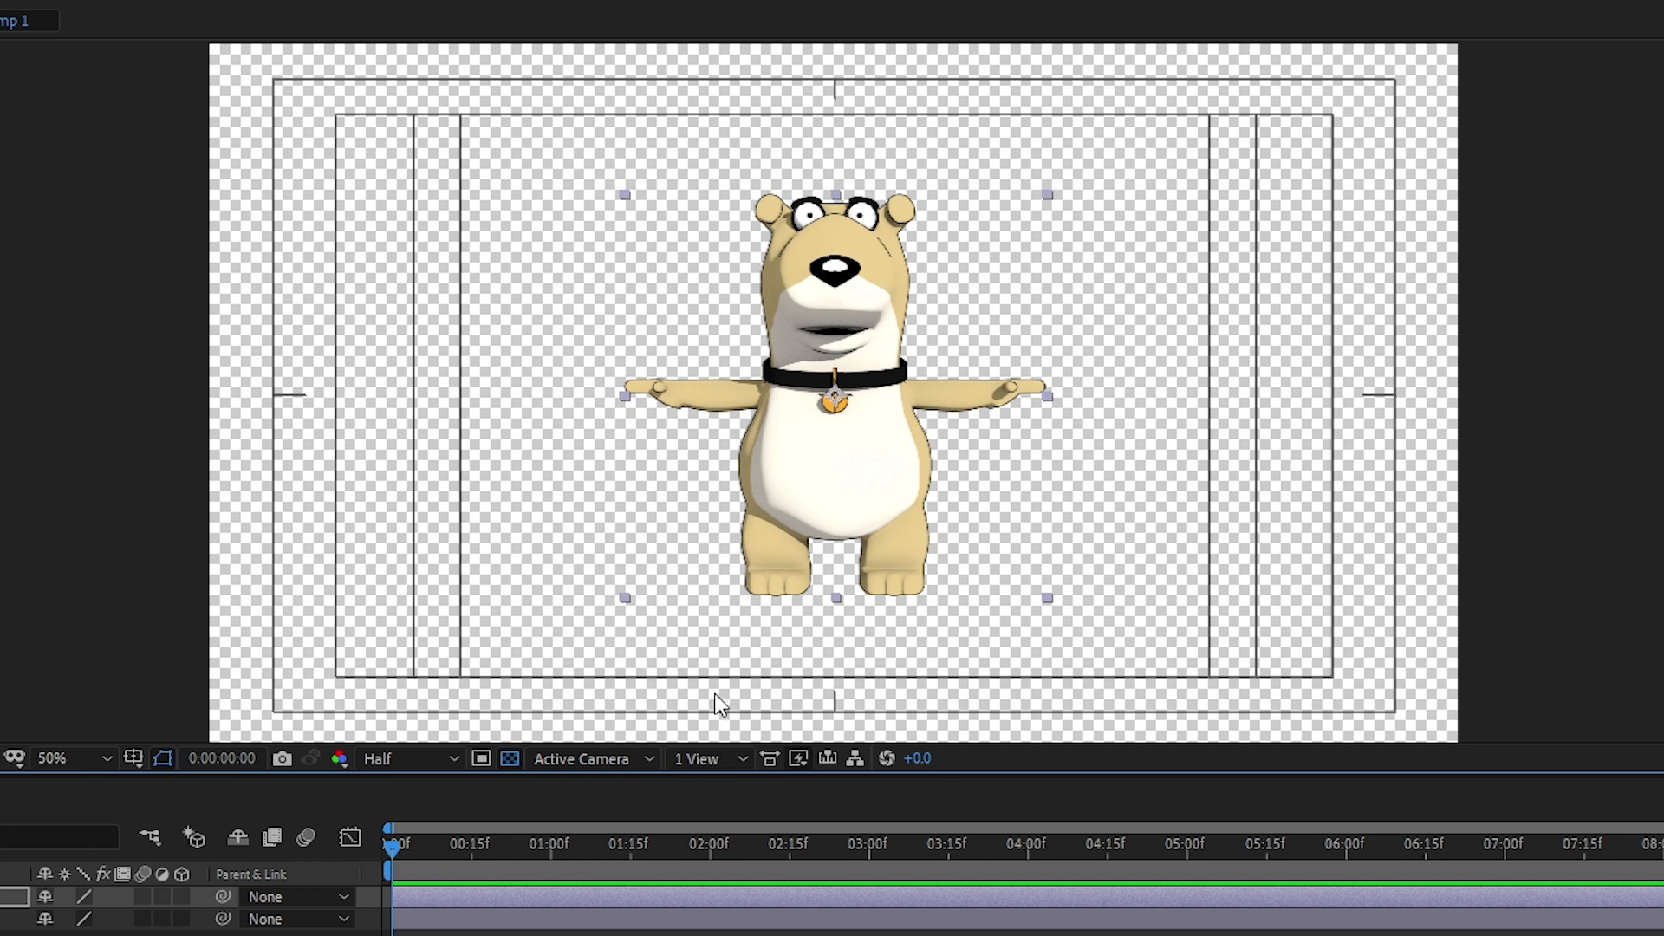
pyautogui.click(510, 759)
pyautogui.click(600, 760)
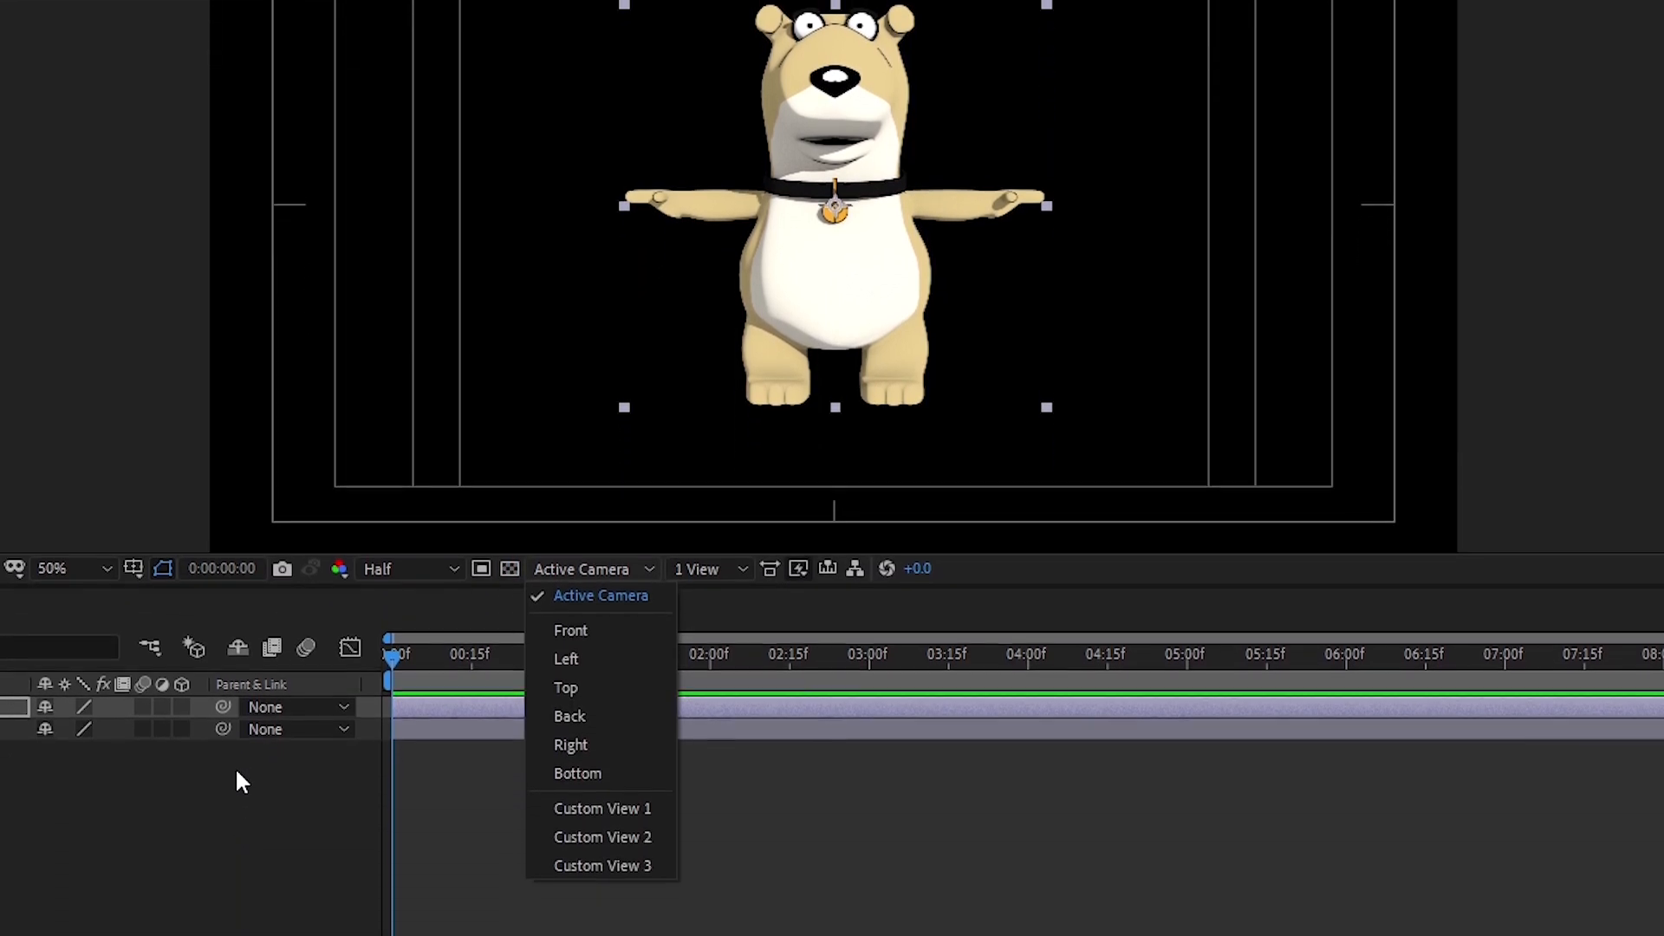
pyautogui.click(525, 697)
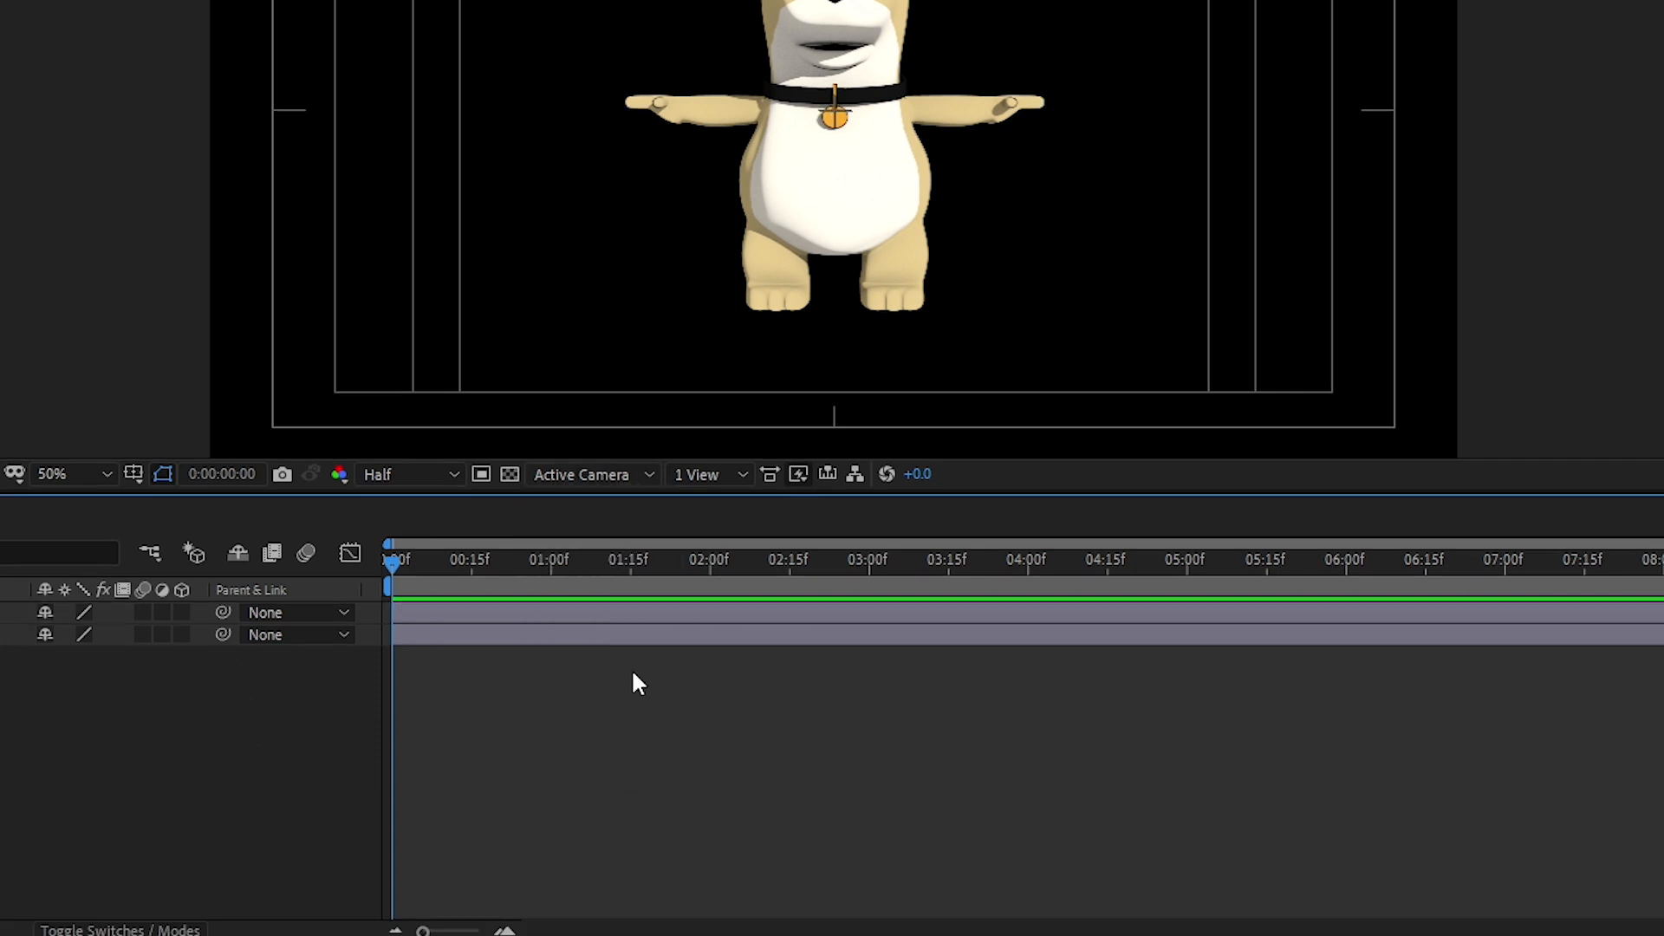
# Step: Look through the Fast Previews options and check the composition's timeline and flowchart views without changing the setup
pyautogui.click(800, 476)
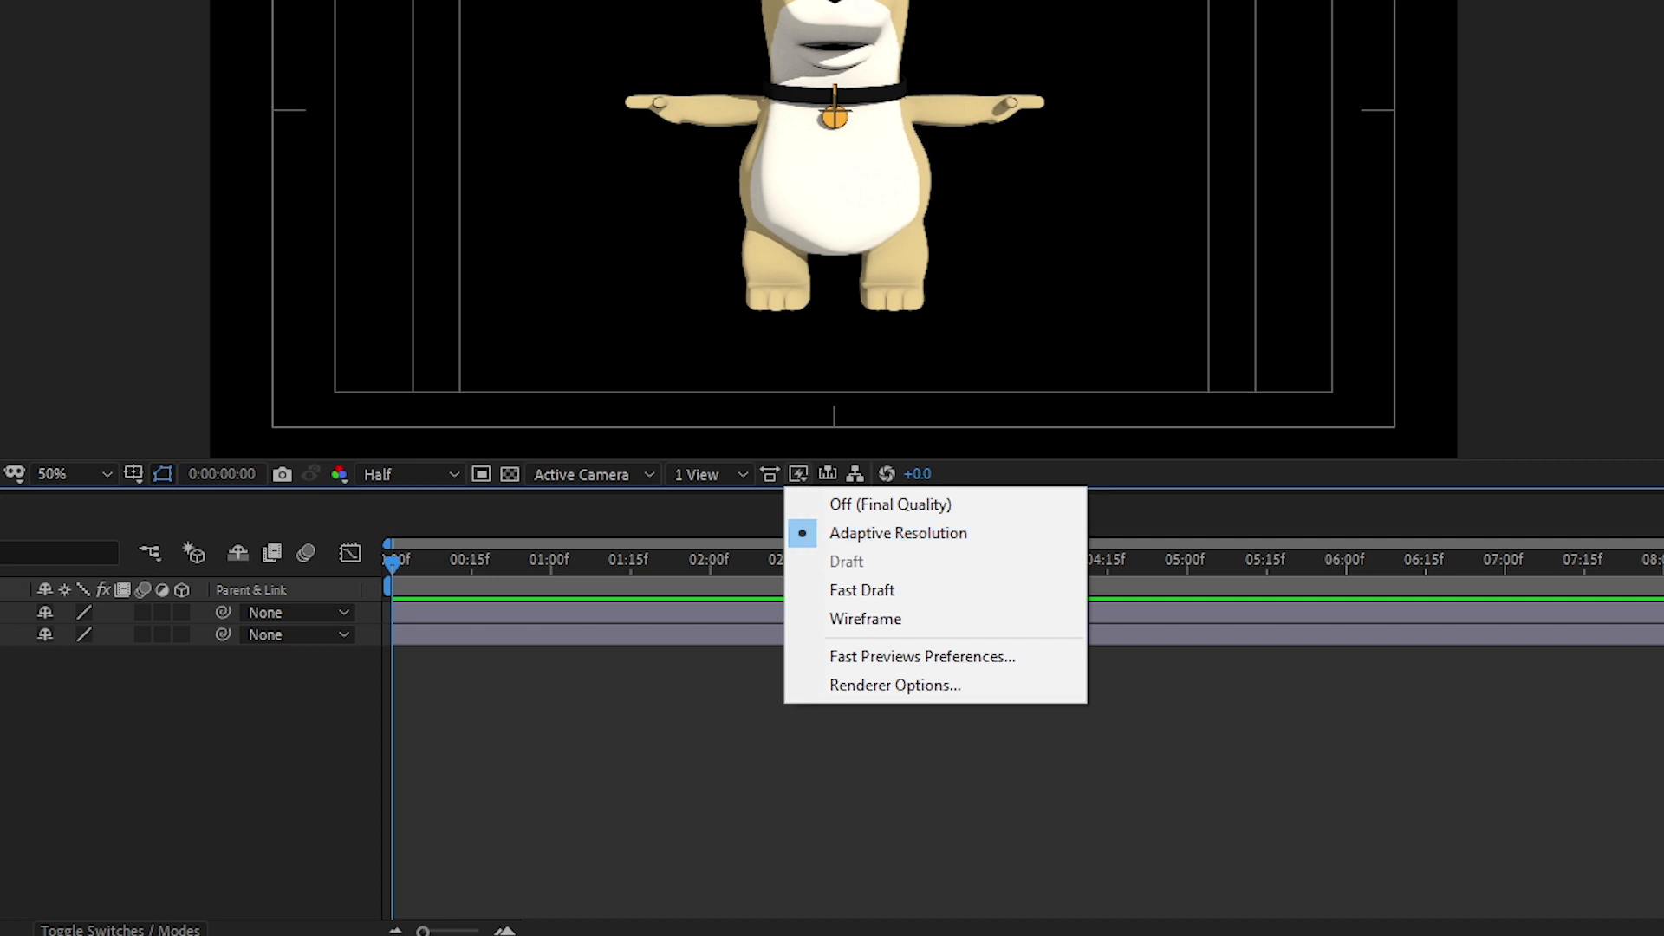
pyautogui.press('Escape')
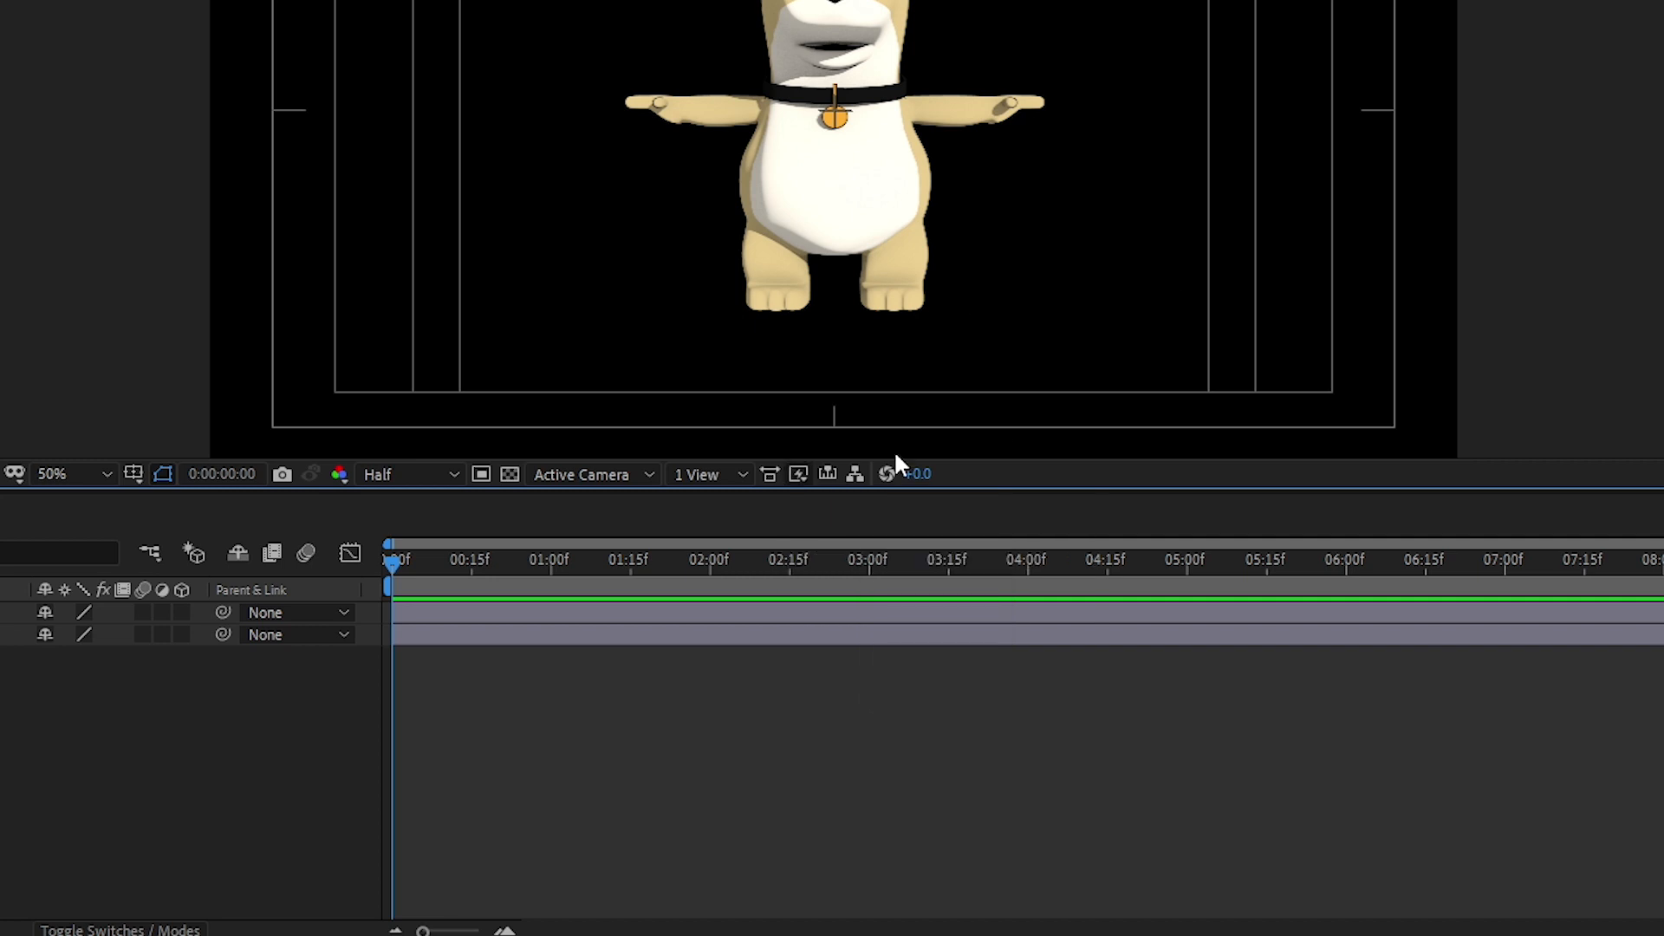
pyautogui.click(826, 474)
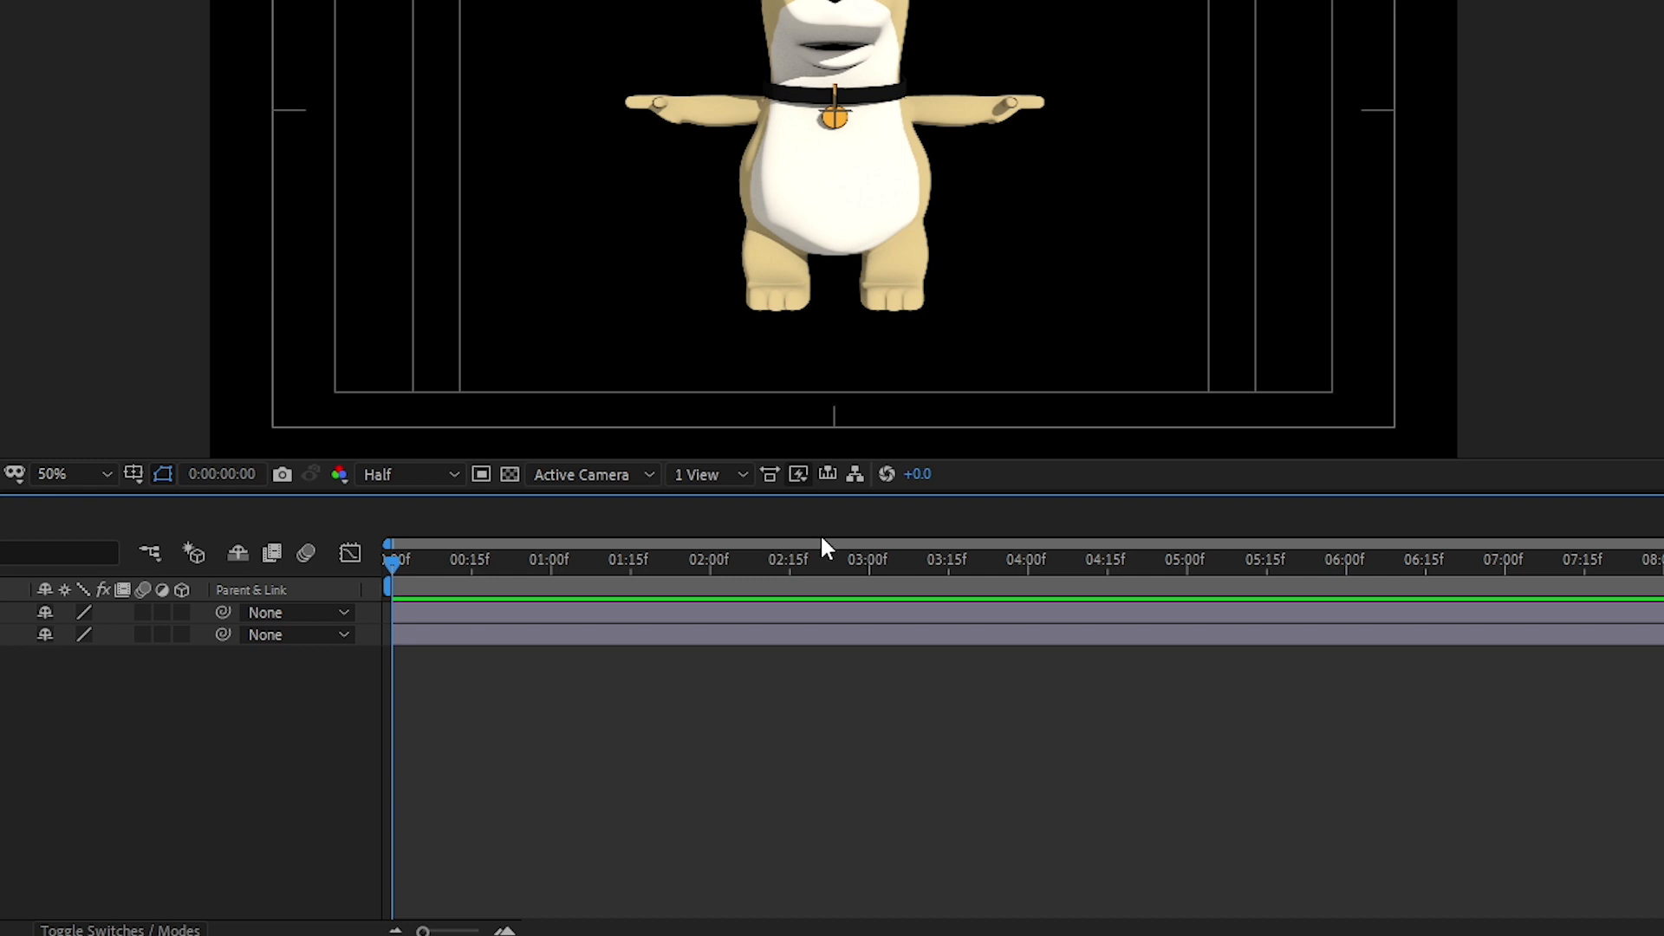
pyautogui.click(861, 476)
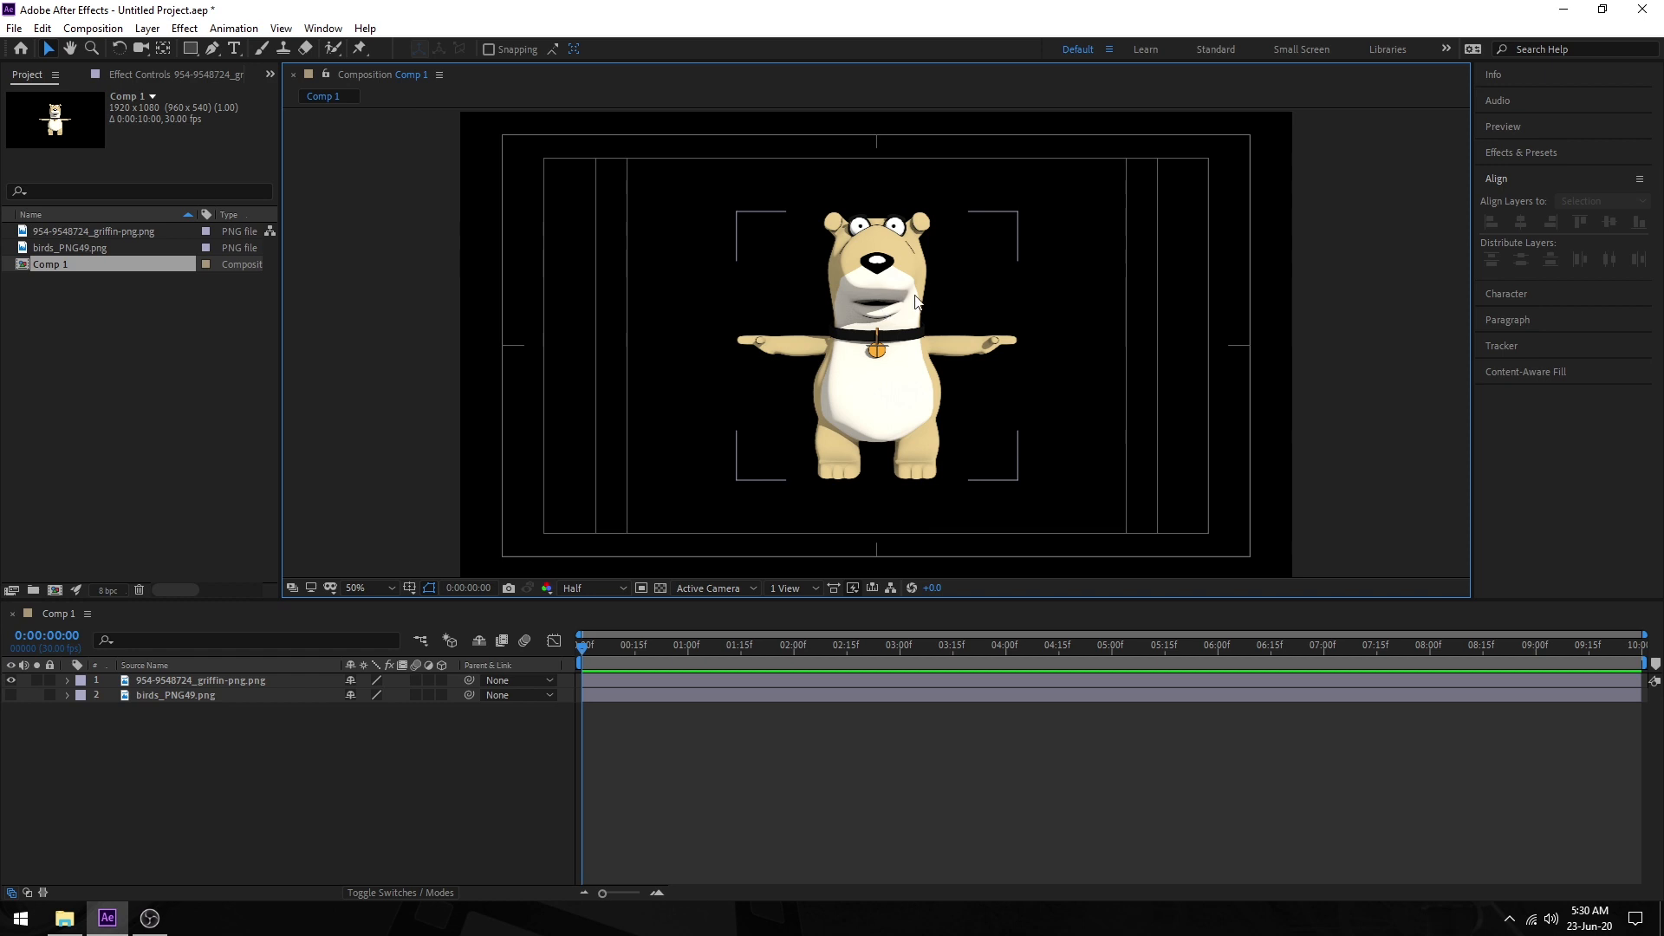
pyautogui.click(1010, 253)
pyautogui.click(400, 844)
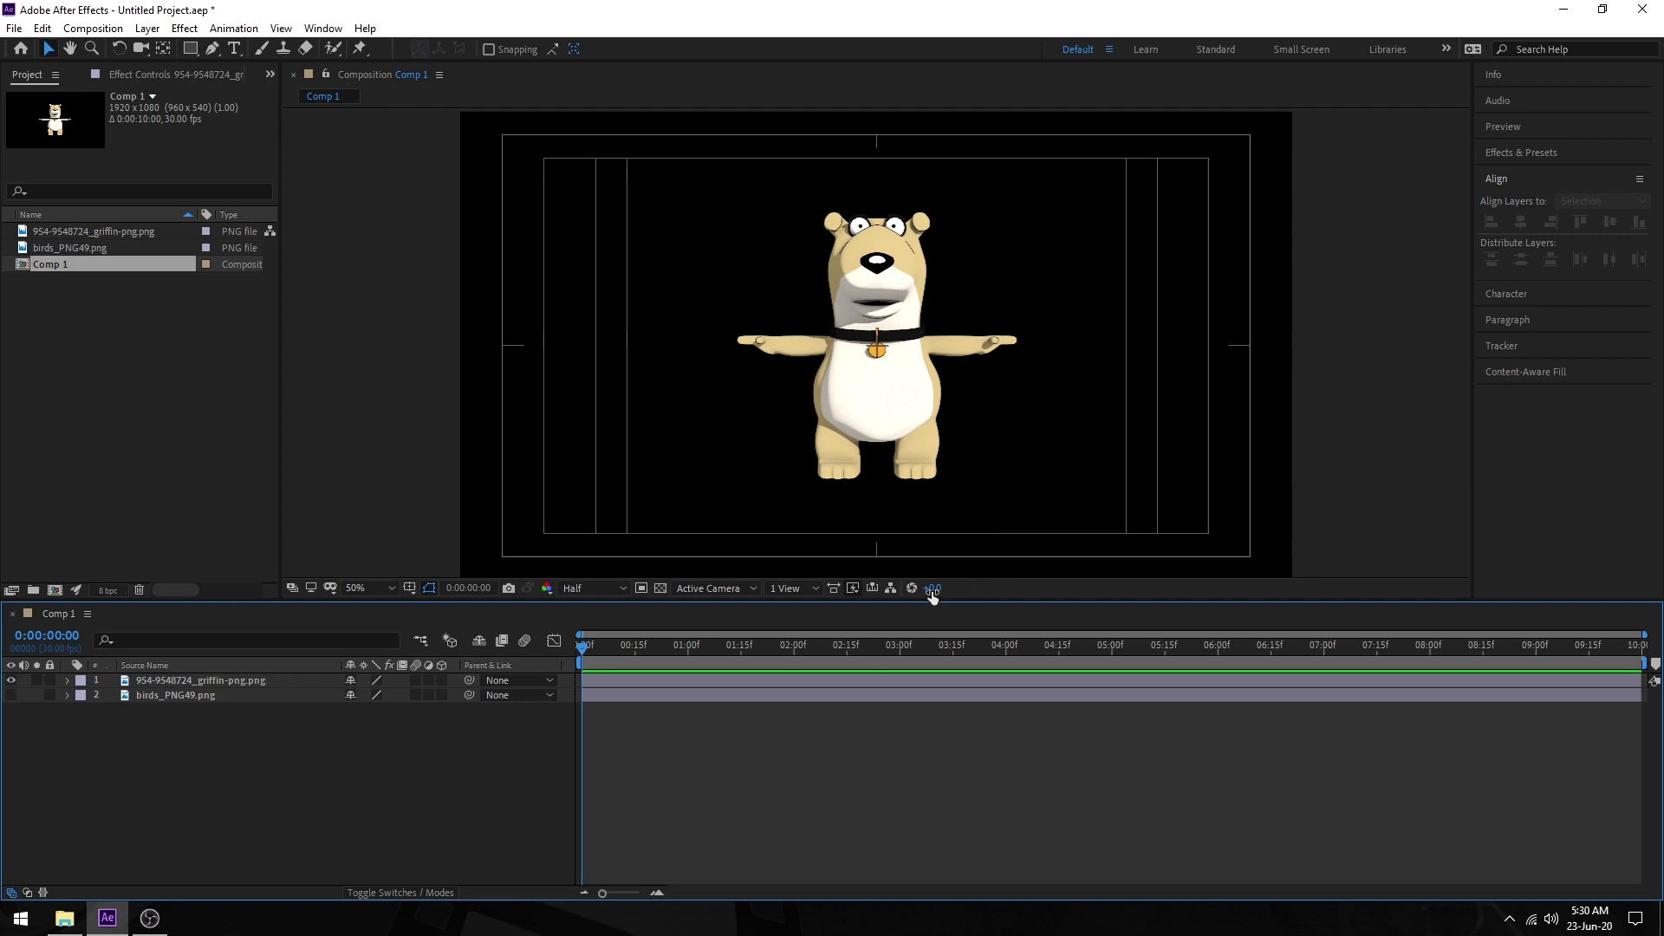
# Step: Make the birds_PNG49.png layer visible, preview the viewer exposure at +2.2 and reset it
pyautogui.click(10, 695)
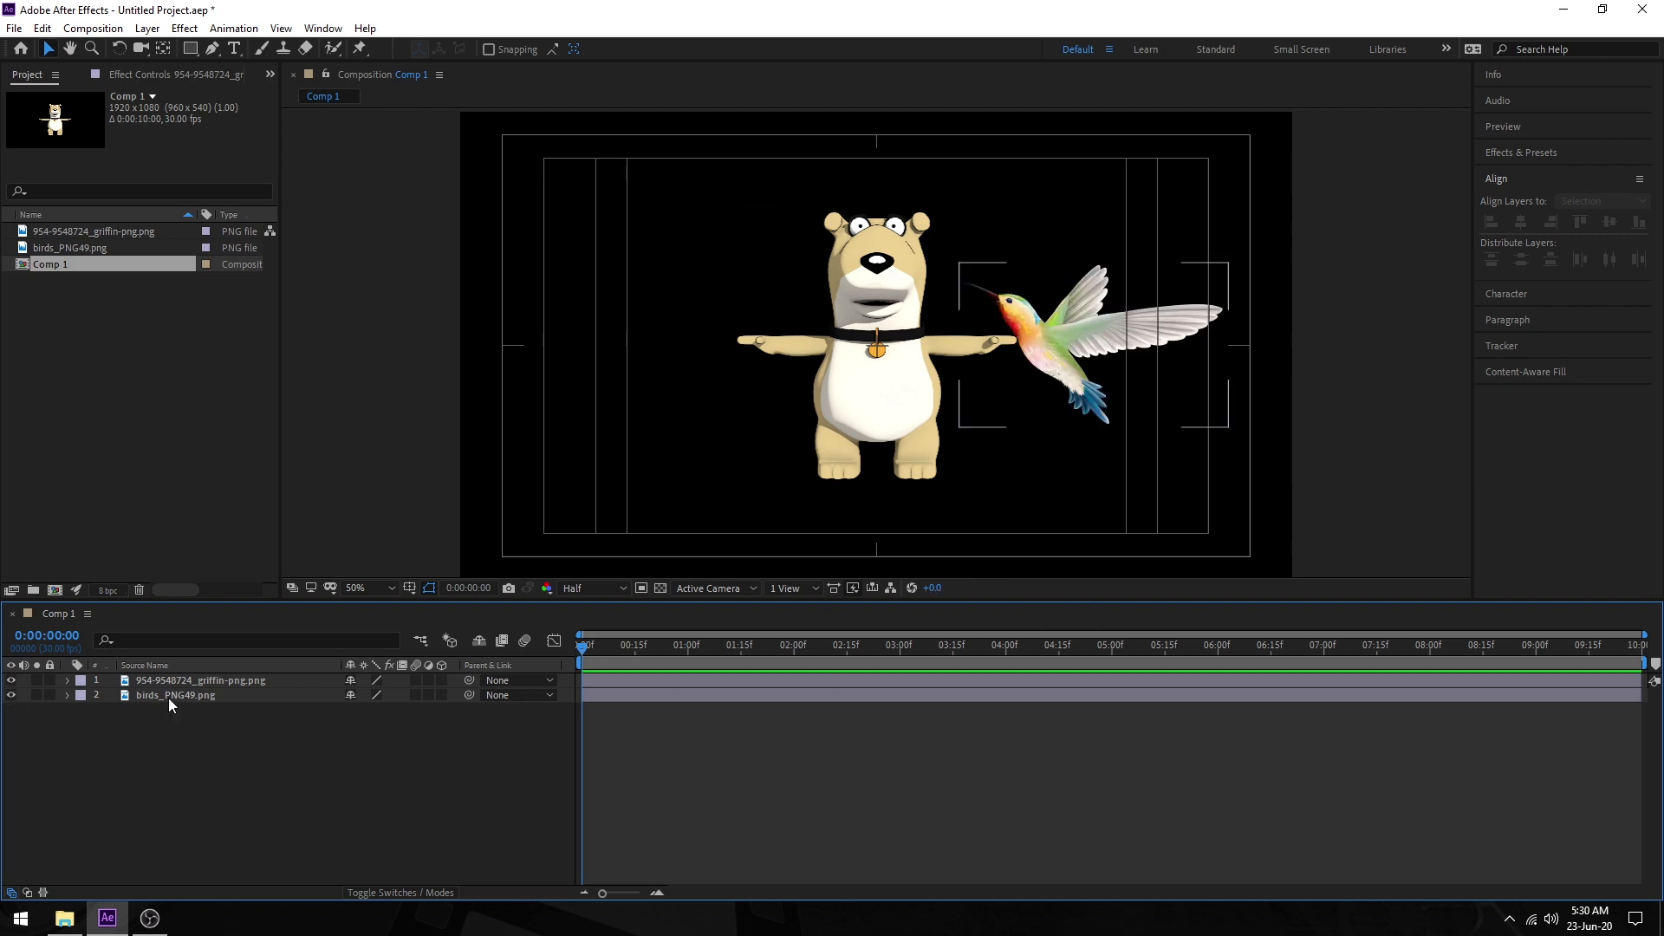
pyautogui.moveTo(934, 592); pyautogui.dragTo(954, 587)
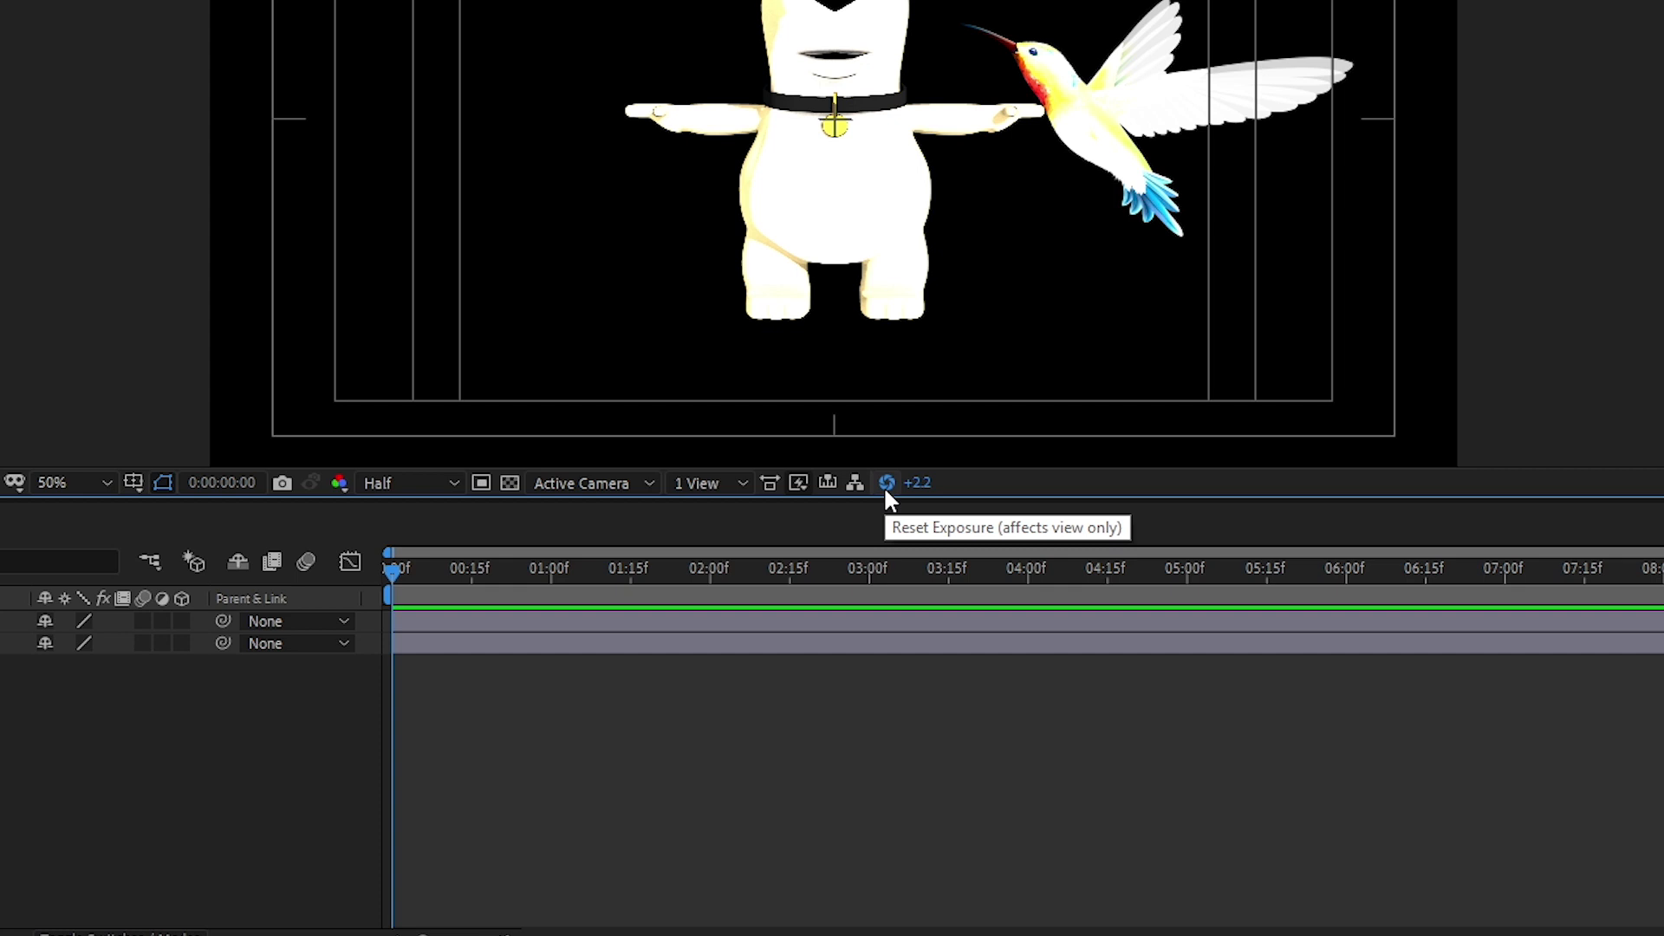
pyautogui.click(911, 589)
# Step: Move the bear horizontally into the left half of the frame and shift the hummingbird slightly to the left
pyautogui.click(875, 52)
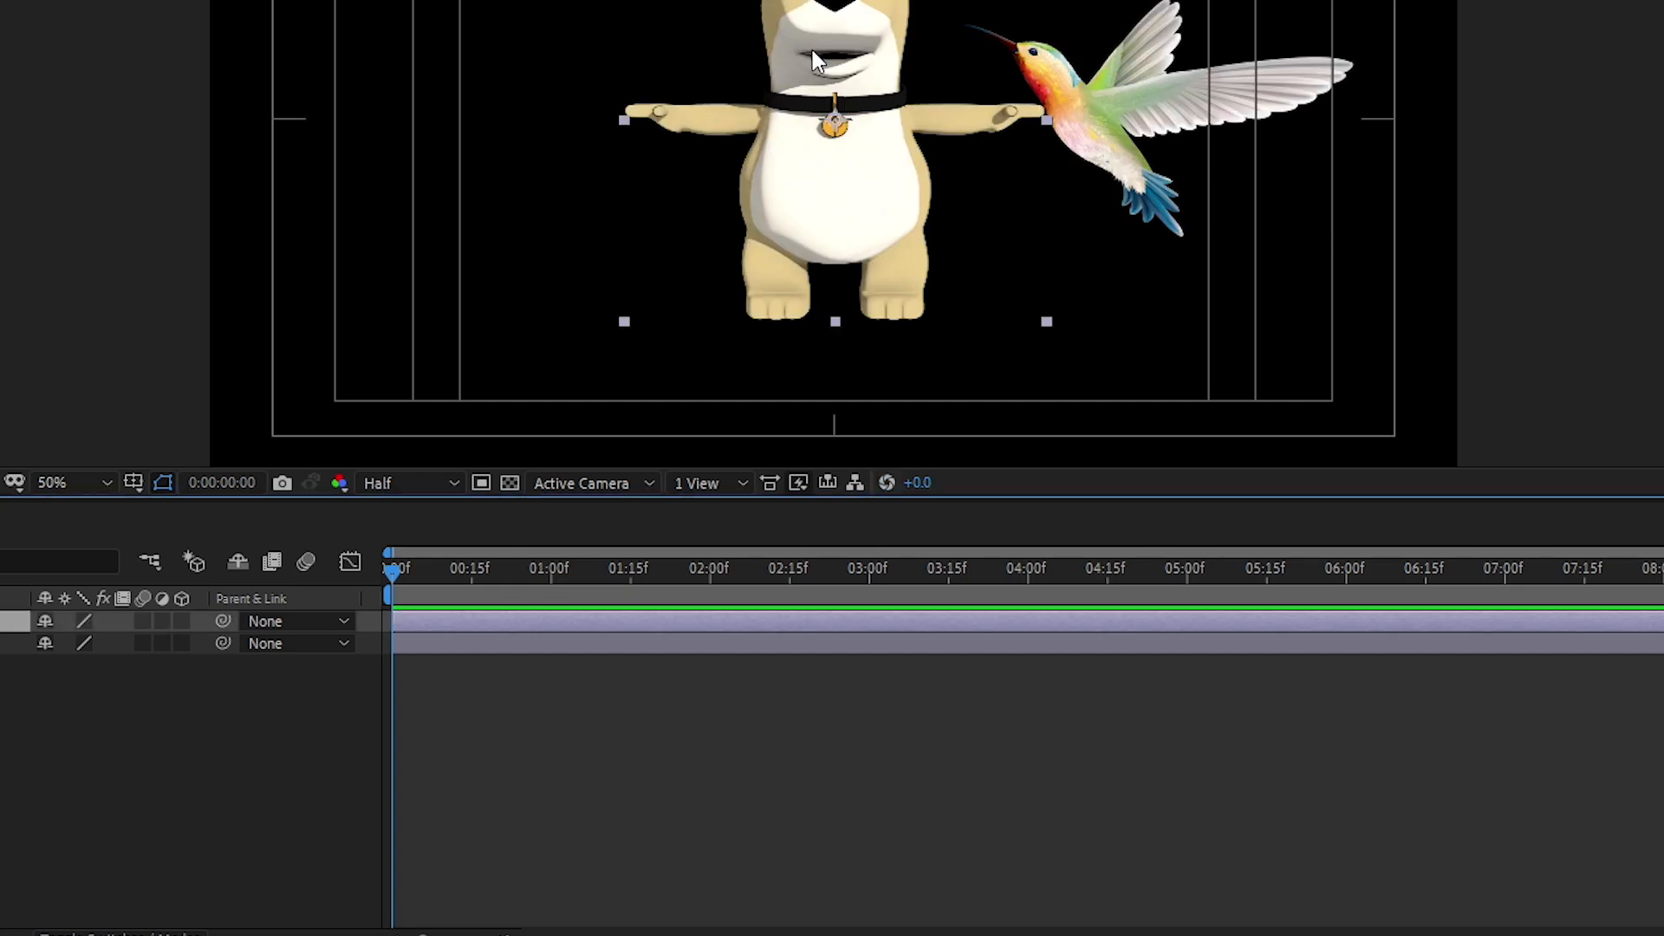
pyautogui.moveTo(875, 47); pyautogui.dragTo(601, 48)
pyautogui.moveTo(1188, 81); pyautogui.dragTo(1155, 83)
pyautogui.click(214, 792)
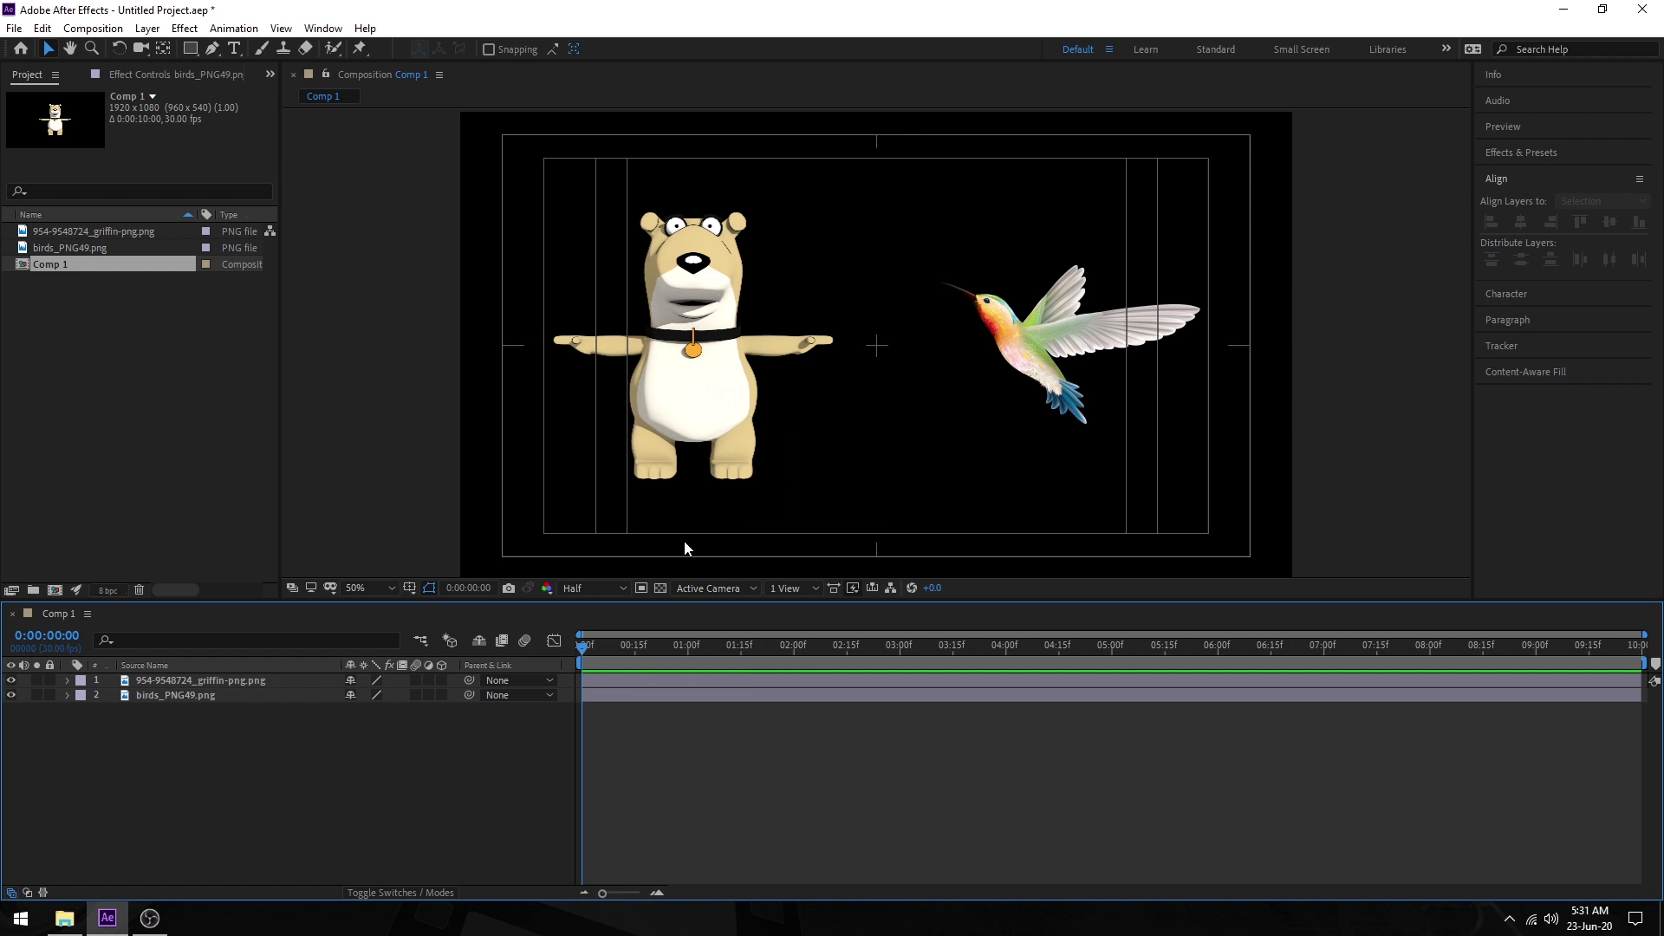
# Step: Mark the bear layer as shy, hide shy layers from the timeline, then show them again and clear the shy switch
pyautogui.click(719, 364)
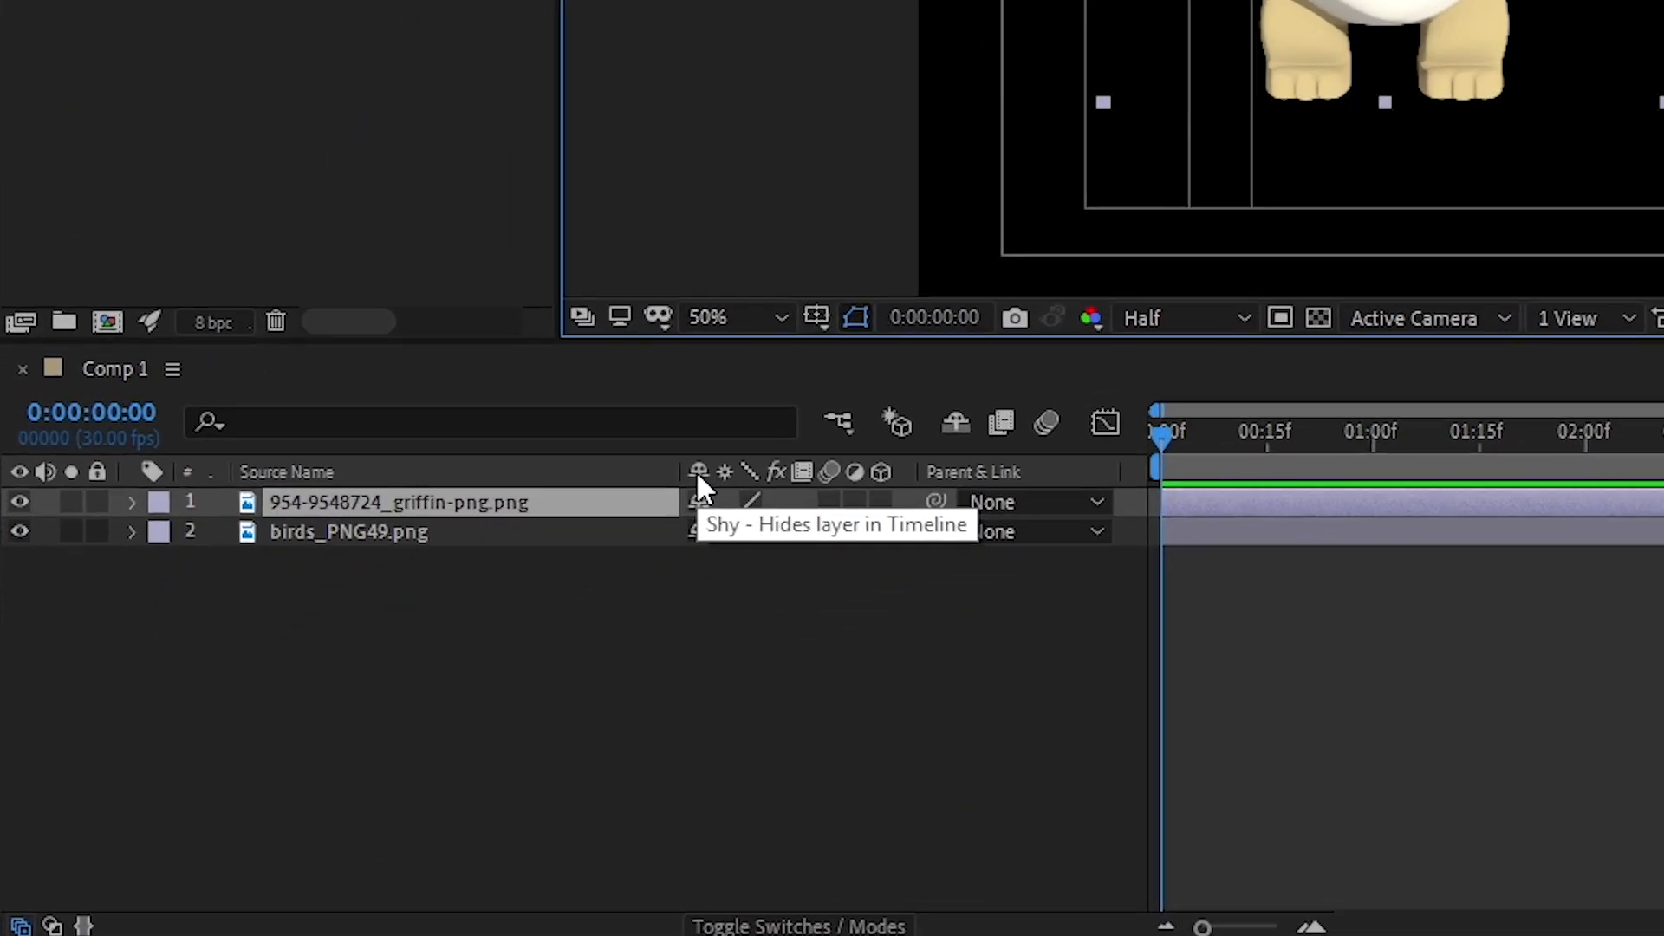
pyautogui.click(699, 506)
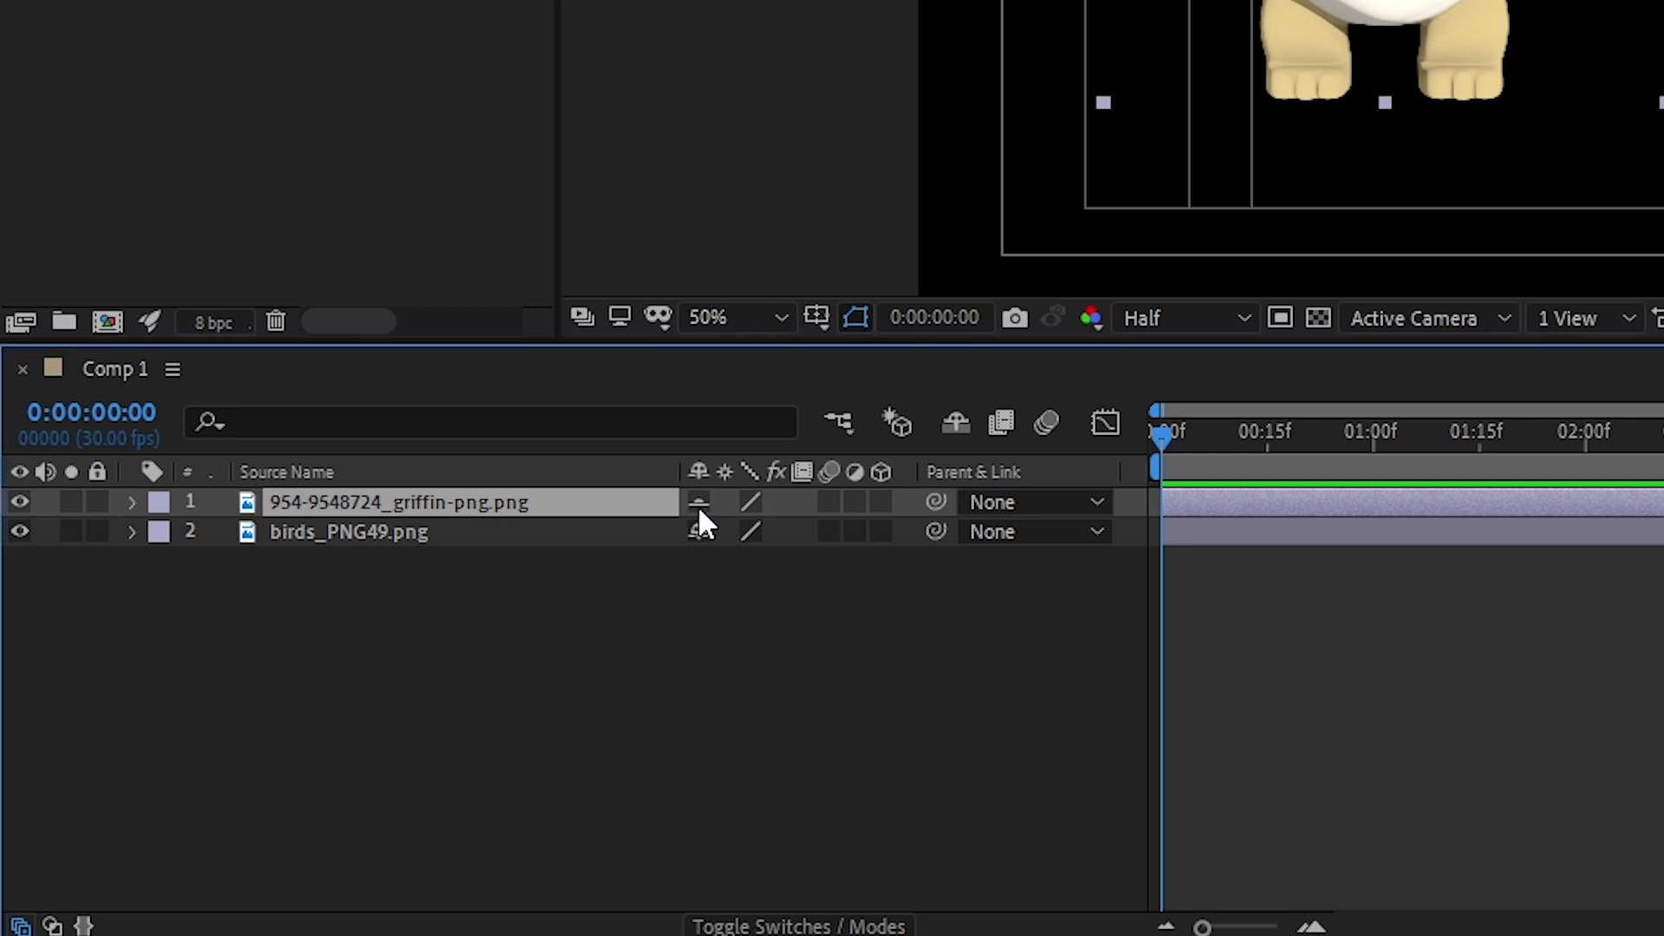
pyautogui.click(957, 422)
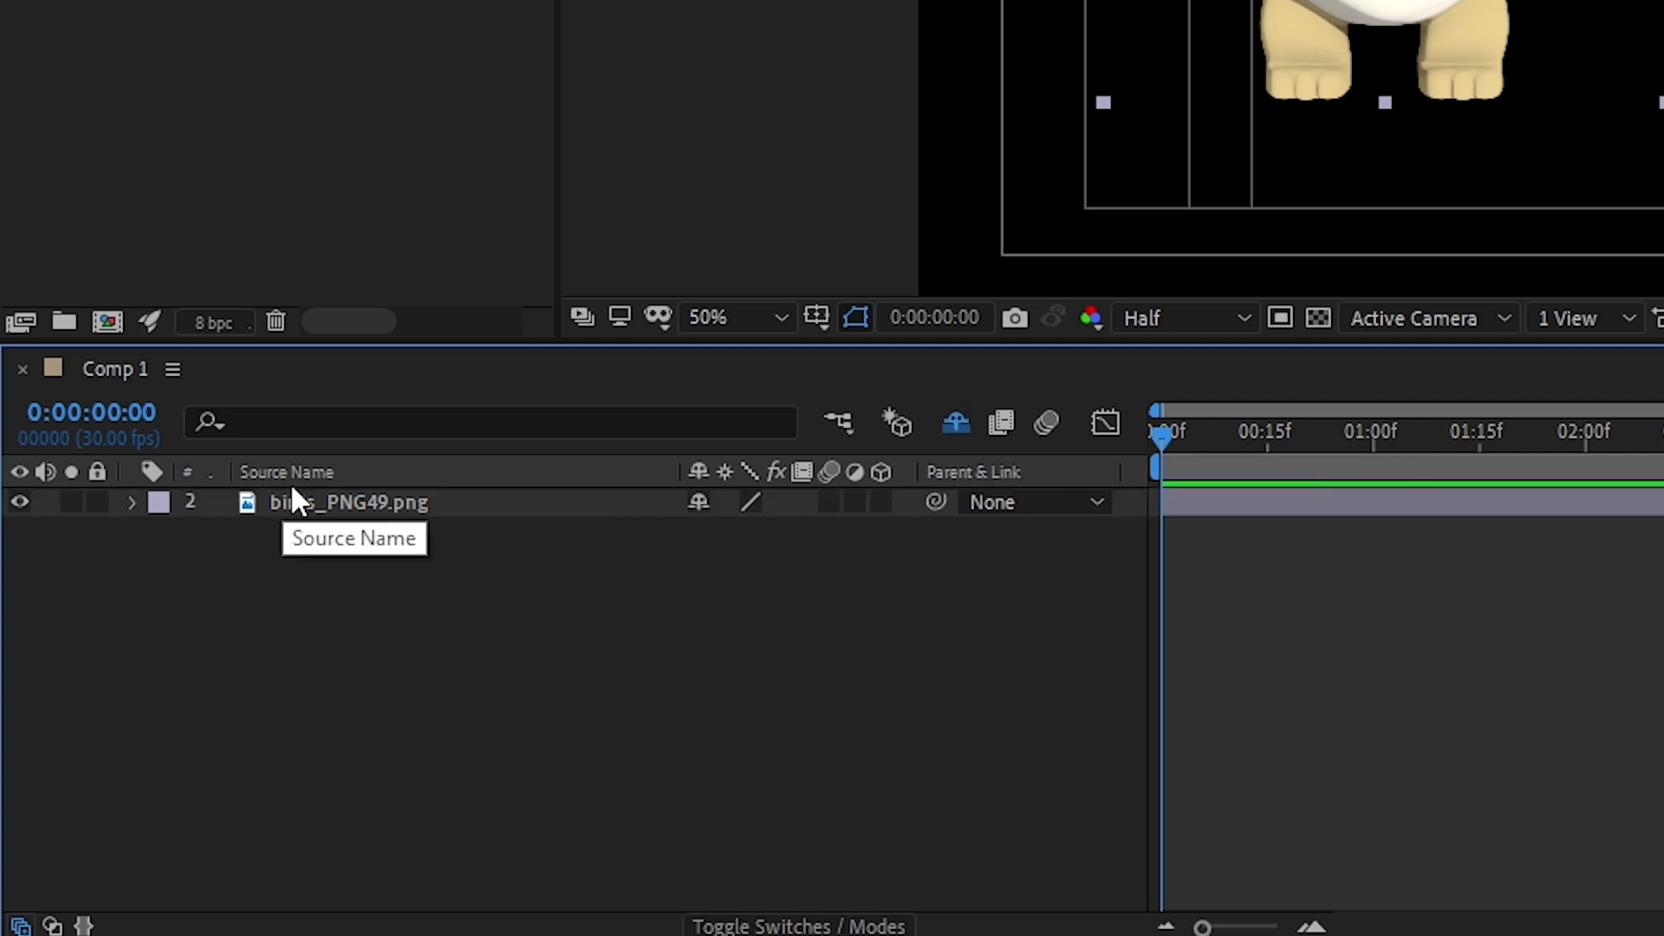
pyautogui.click(962, 434)
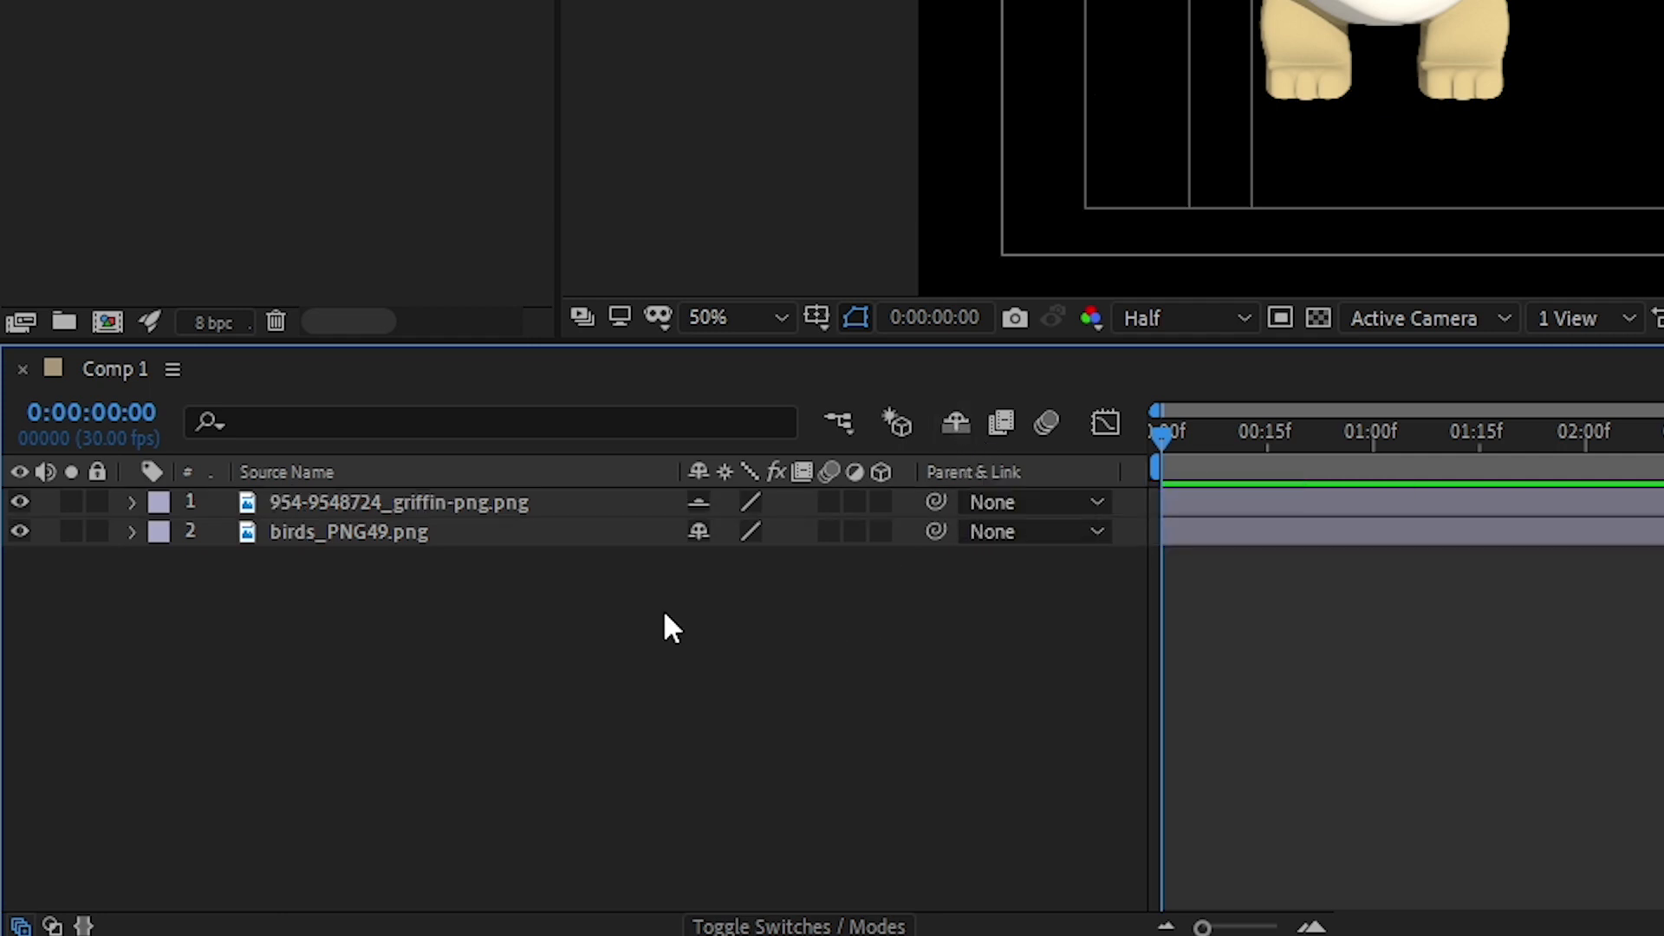
pyautogui.click(696, 503)
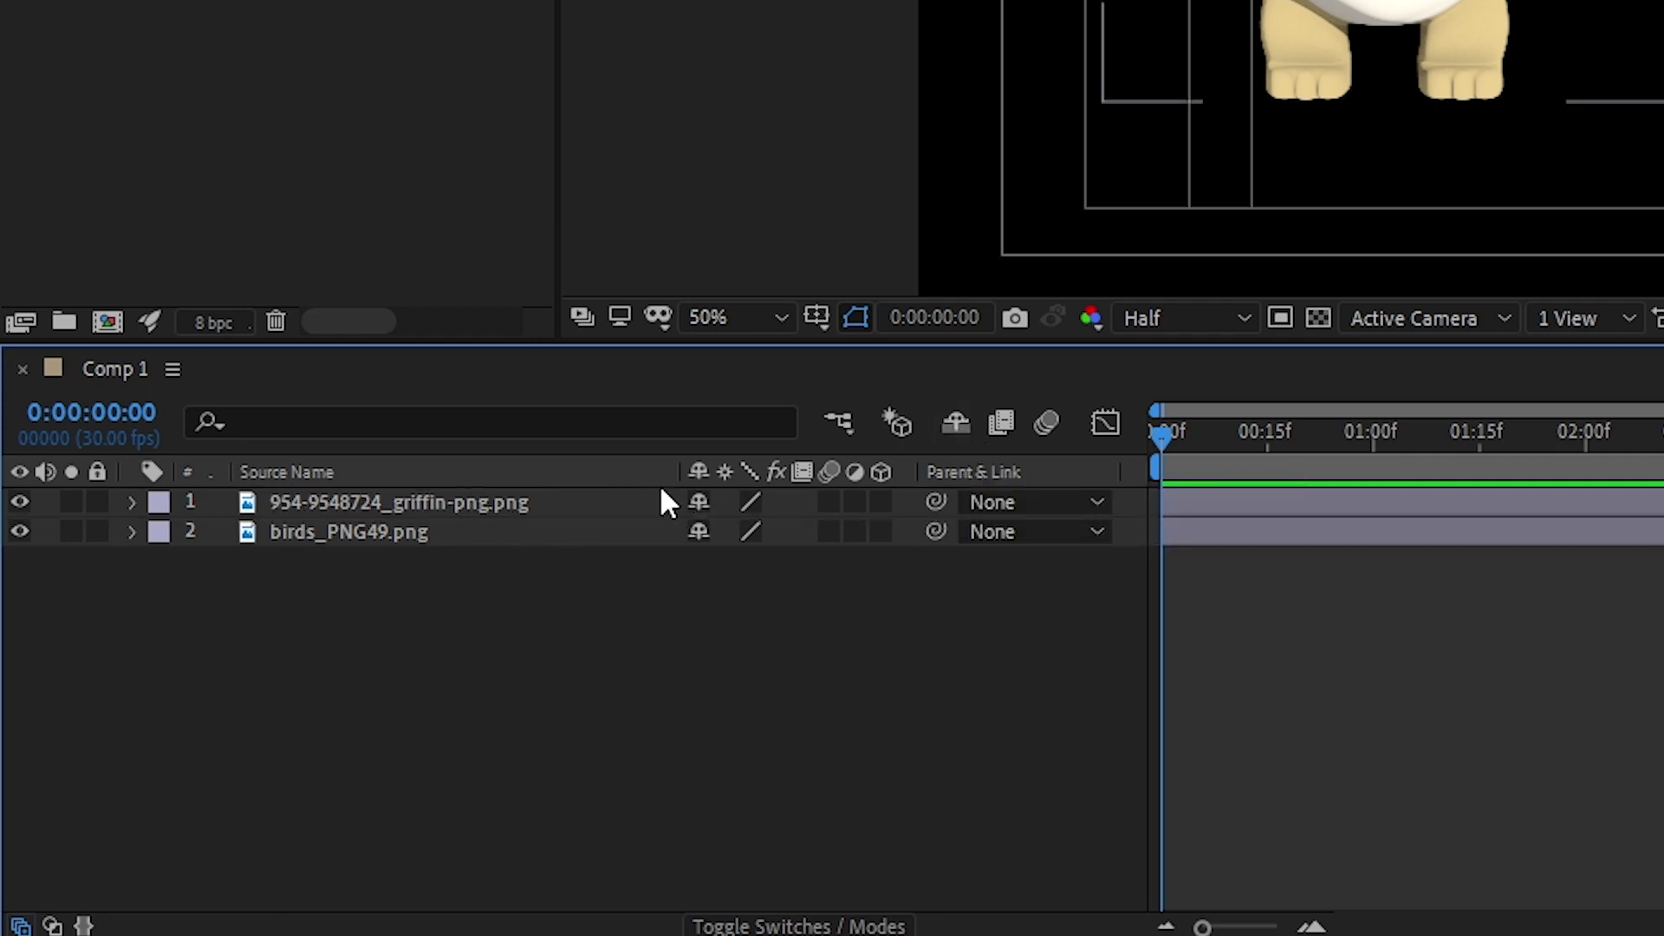
pyautogui.click(626, 503)
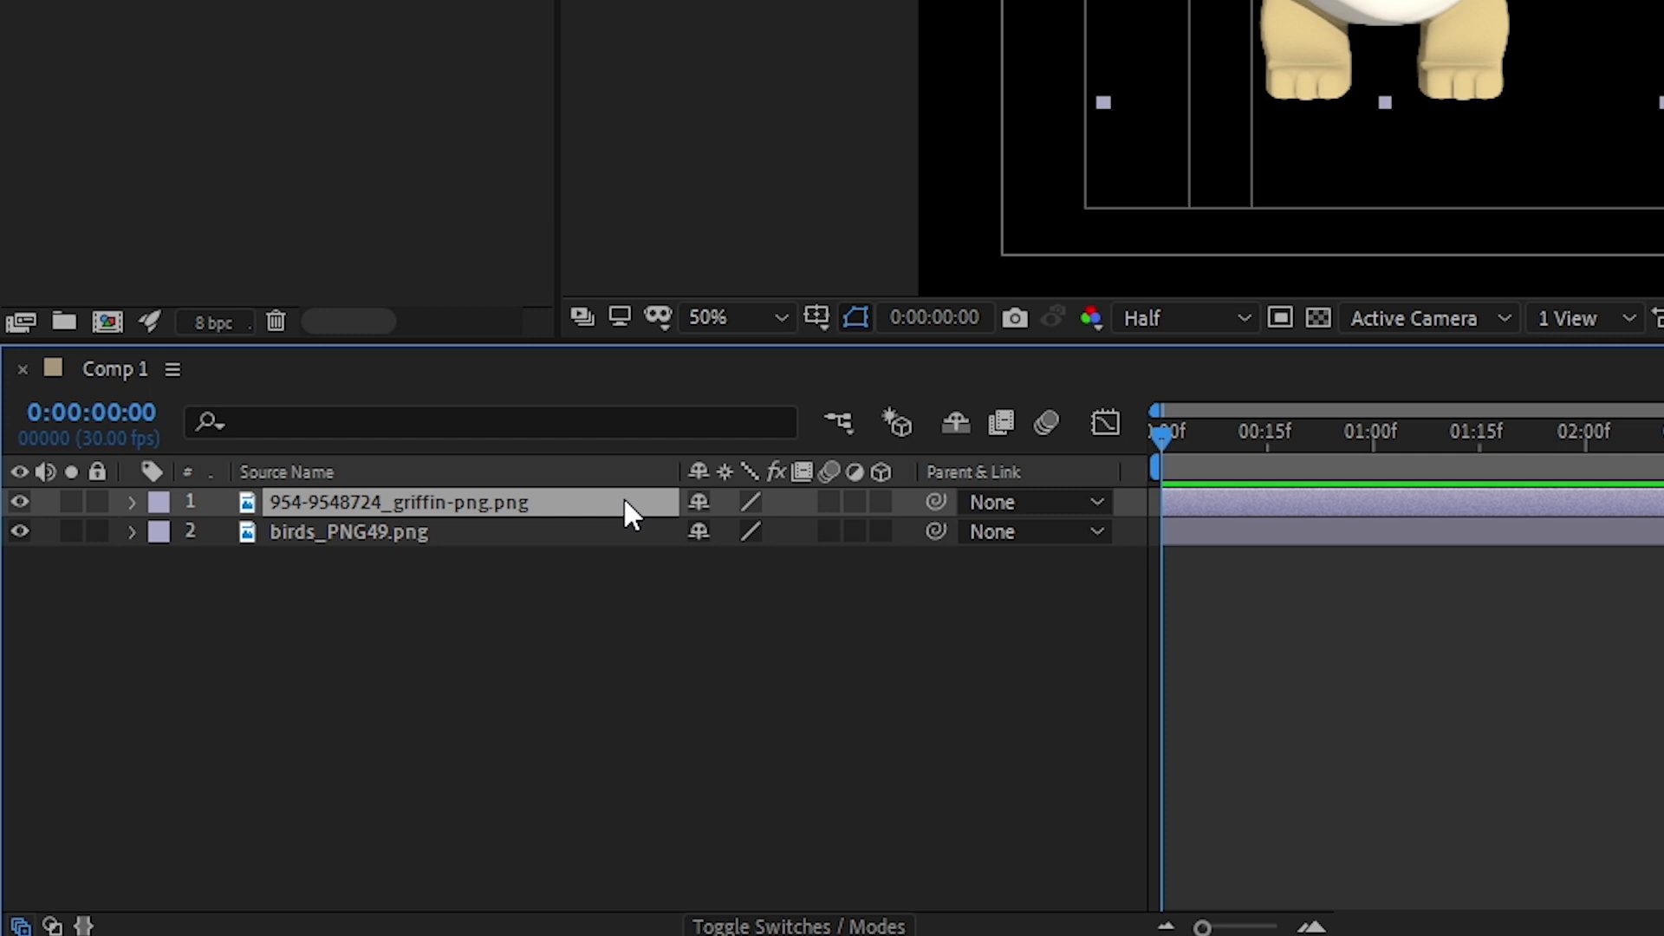
pyautogui.click(686, 636)
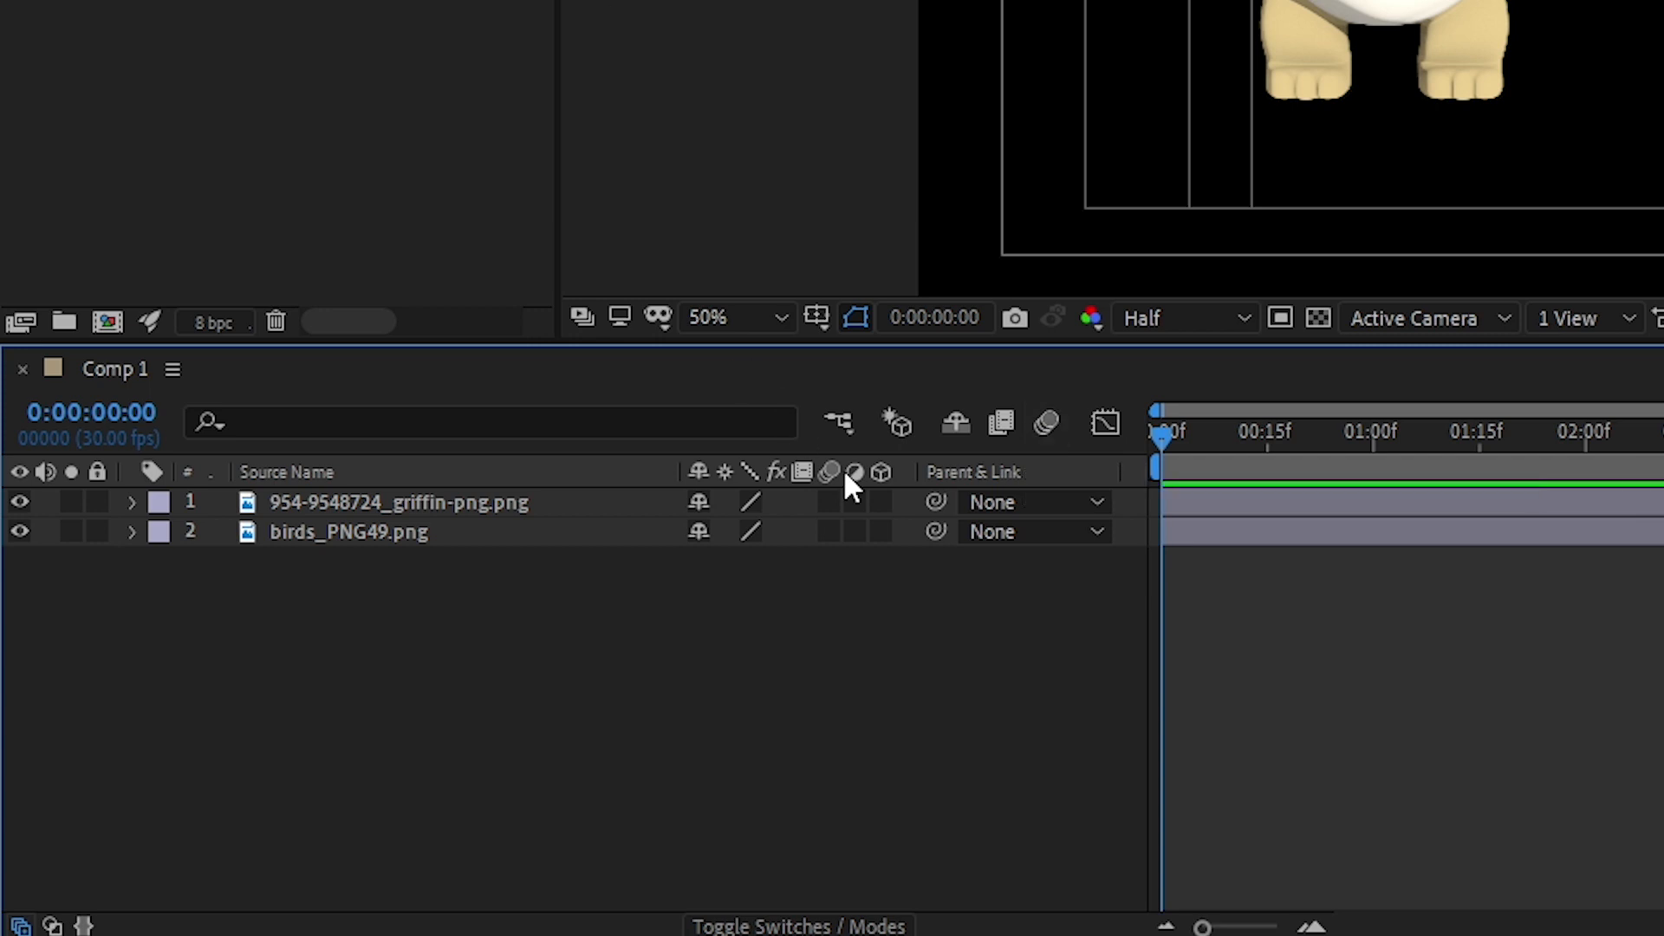
# Step: Check the frame rate in the composition settings of Comp 1 and close them without changes
pyautogui.rightClick(138, 3)
pyautogui.click(208, 3)
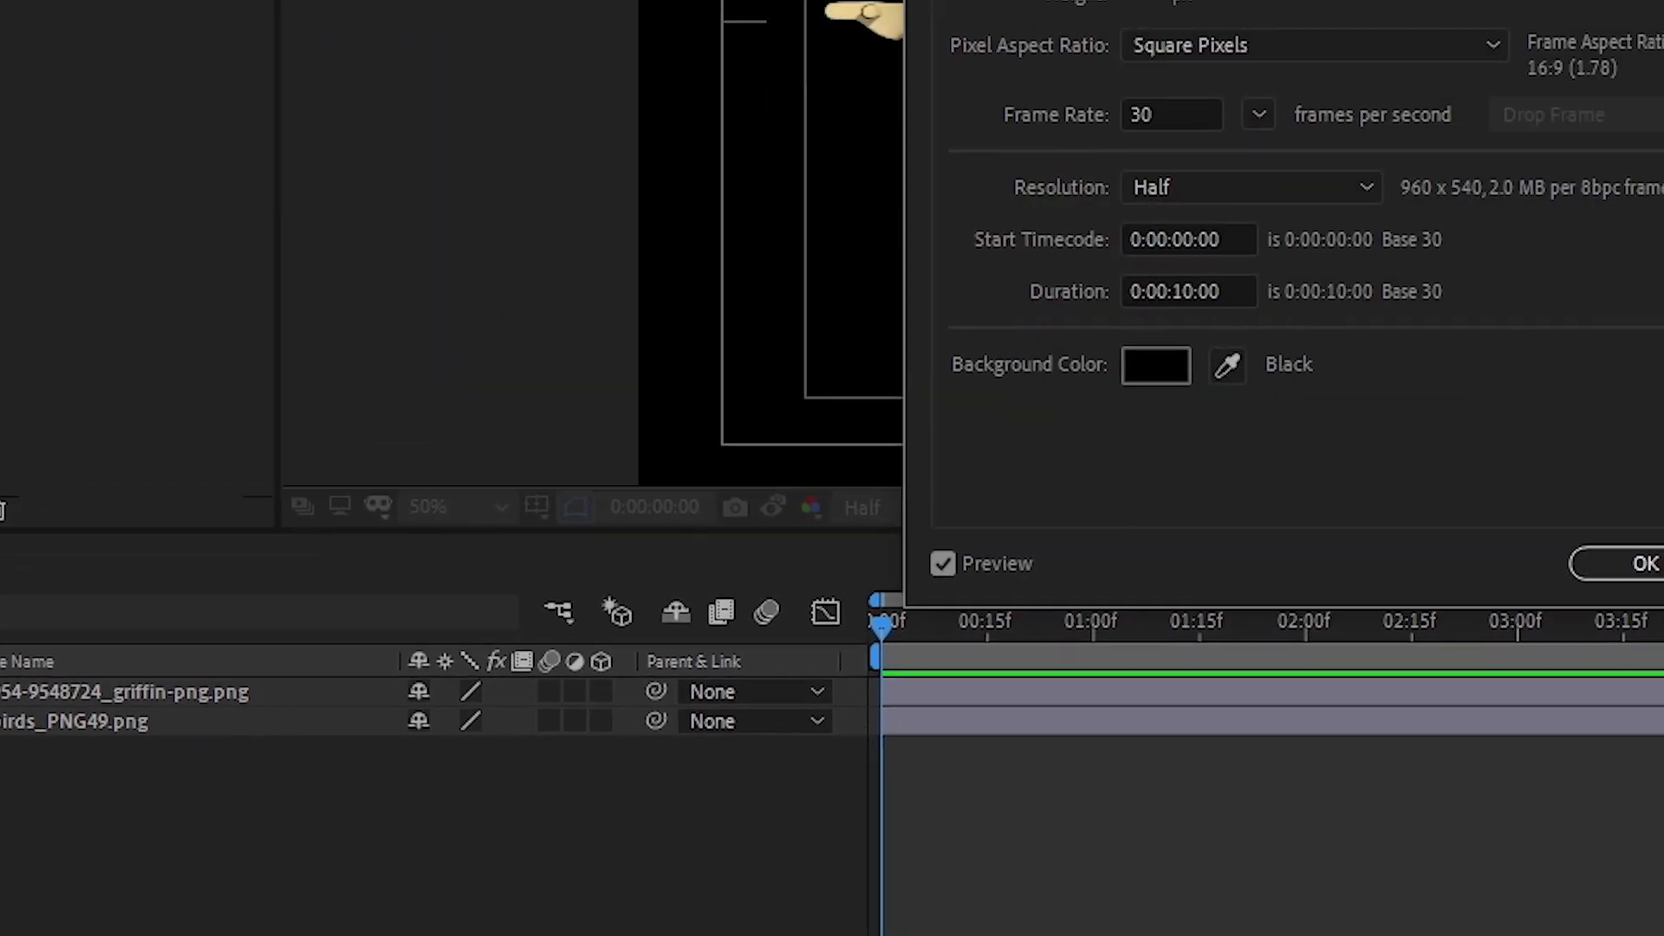
pyautogui.click(822, 9)
pyautogui.click(1349, 71)
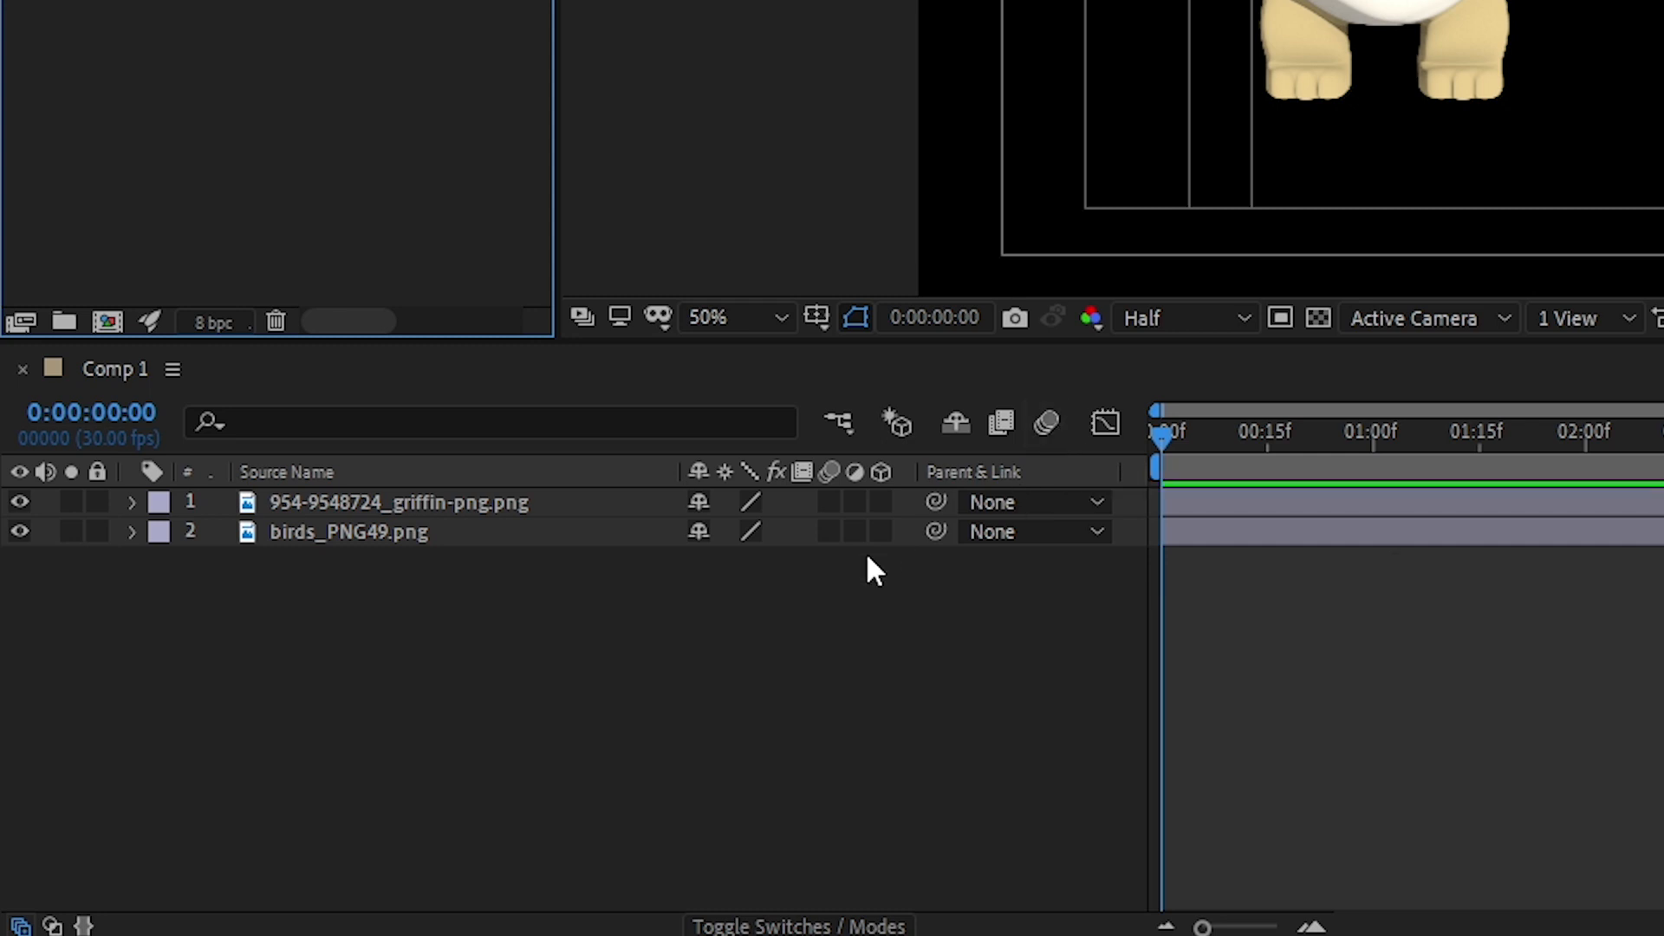
# Step: Try motion blur on the bear layer, switch it off again and take a look at the Graph Editor
pyautogui.click(830, 502)
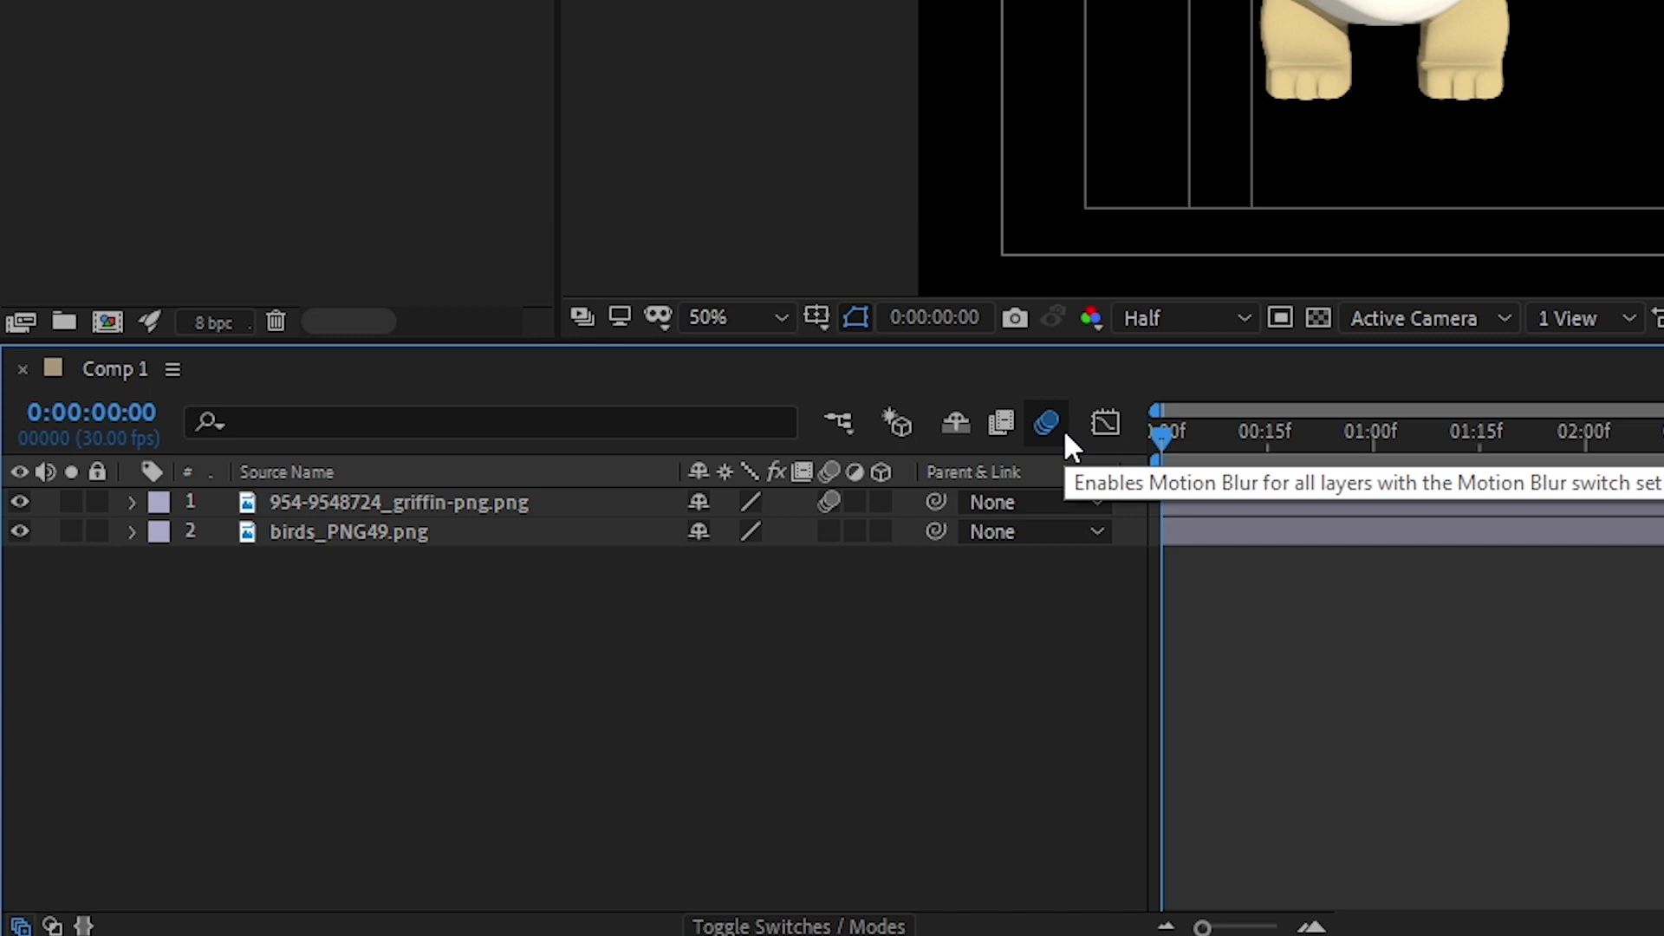
pyautogui.click(828, 507)
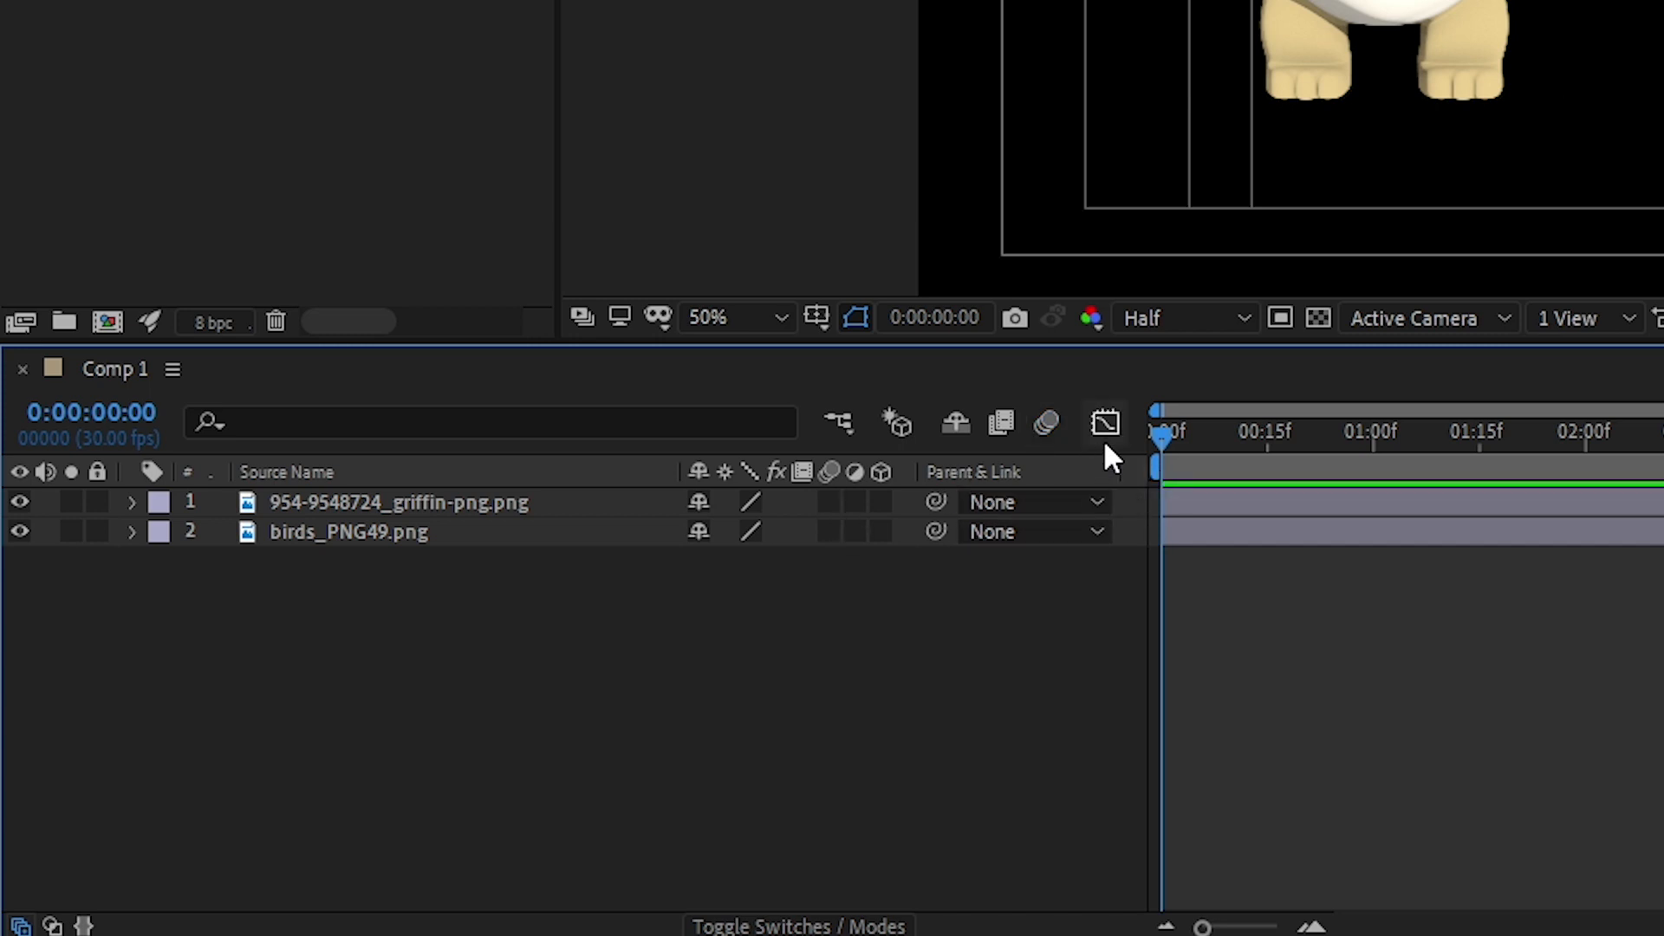
pyautogui.click(1105, 429)
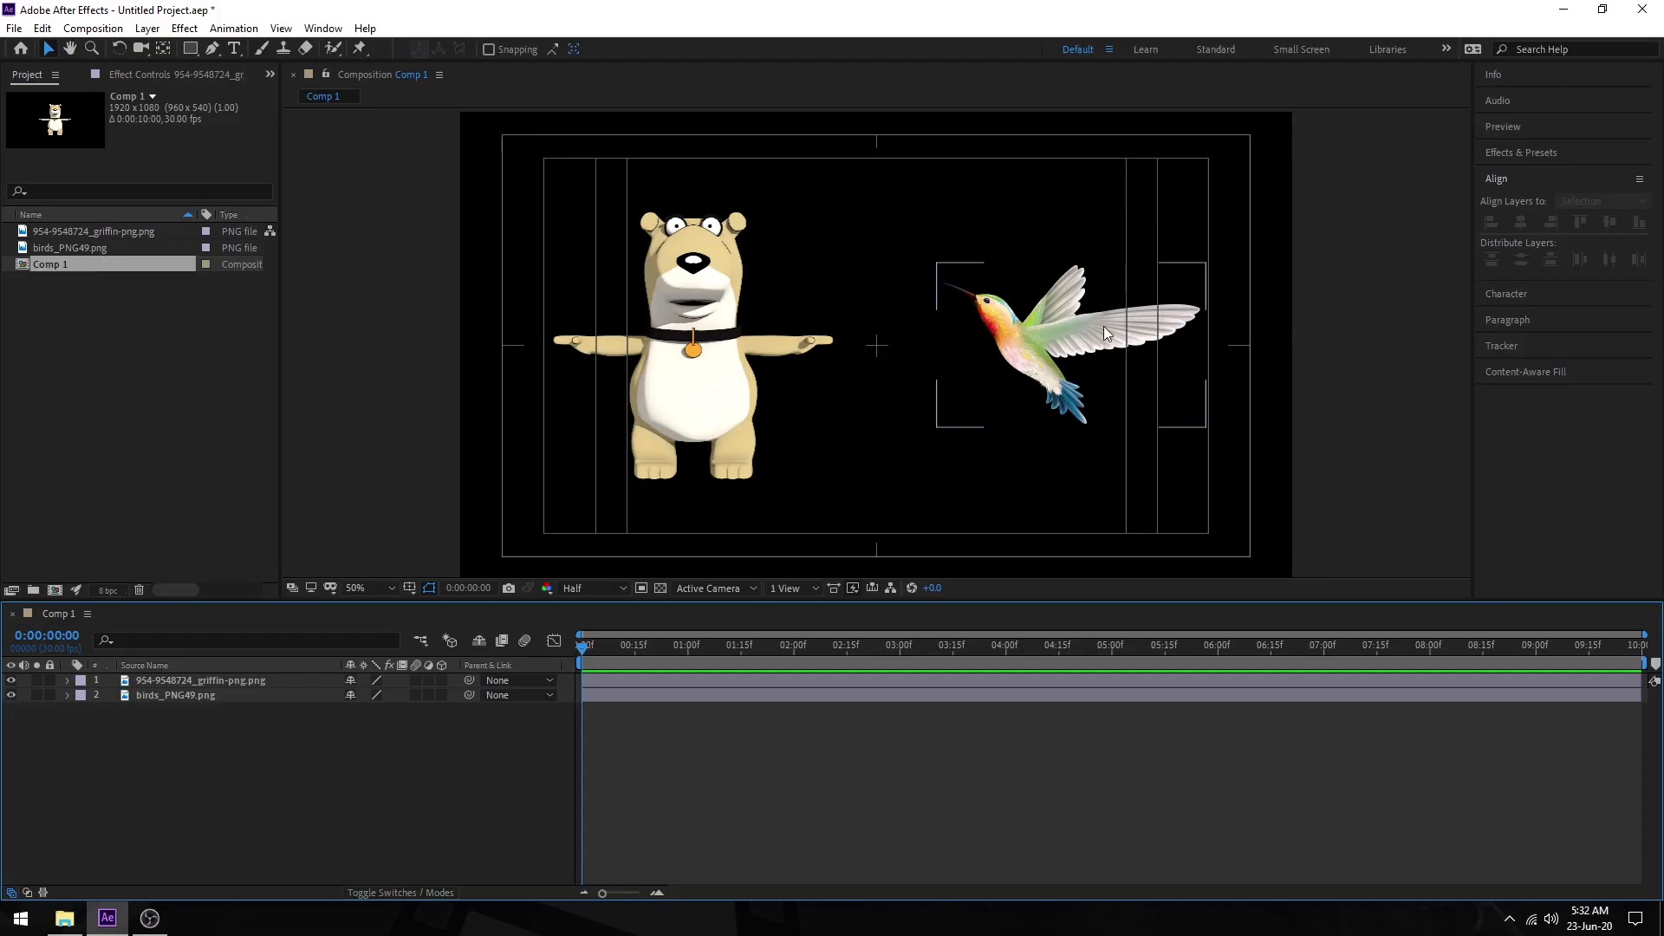
# Step: Hide the birds_PNG49.png layer and move the bear slightly left to about position 520, 538
pyautogui.click(974, 390)
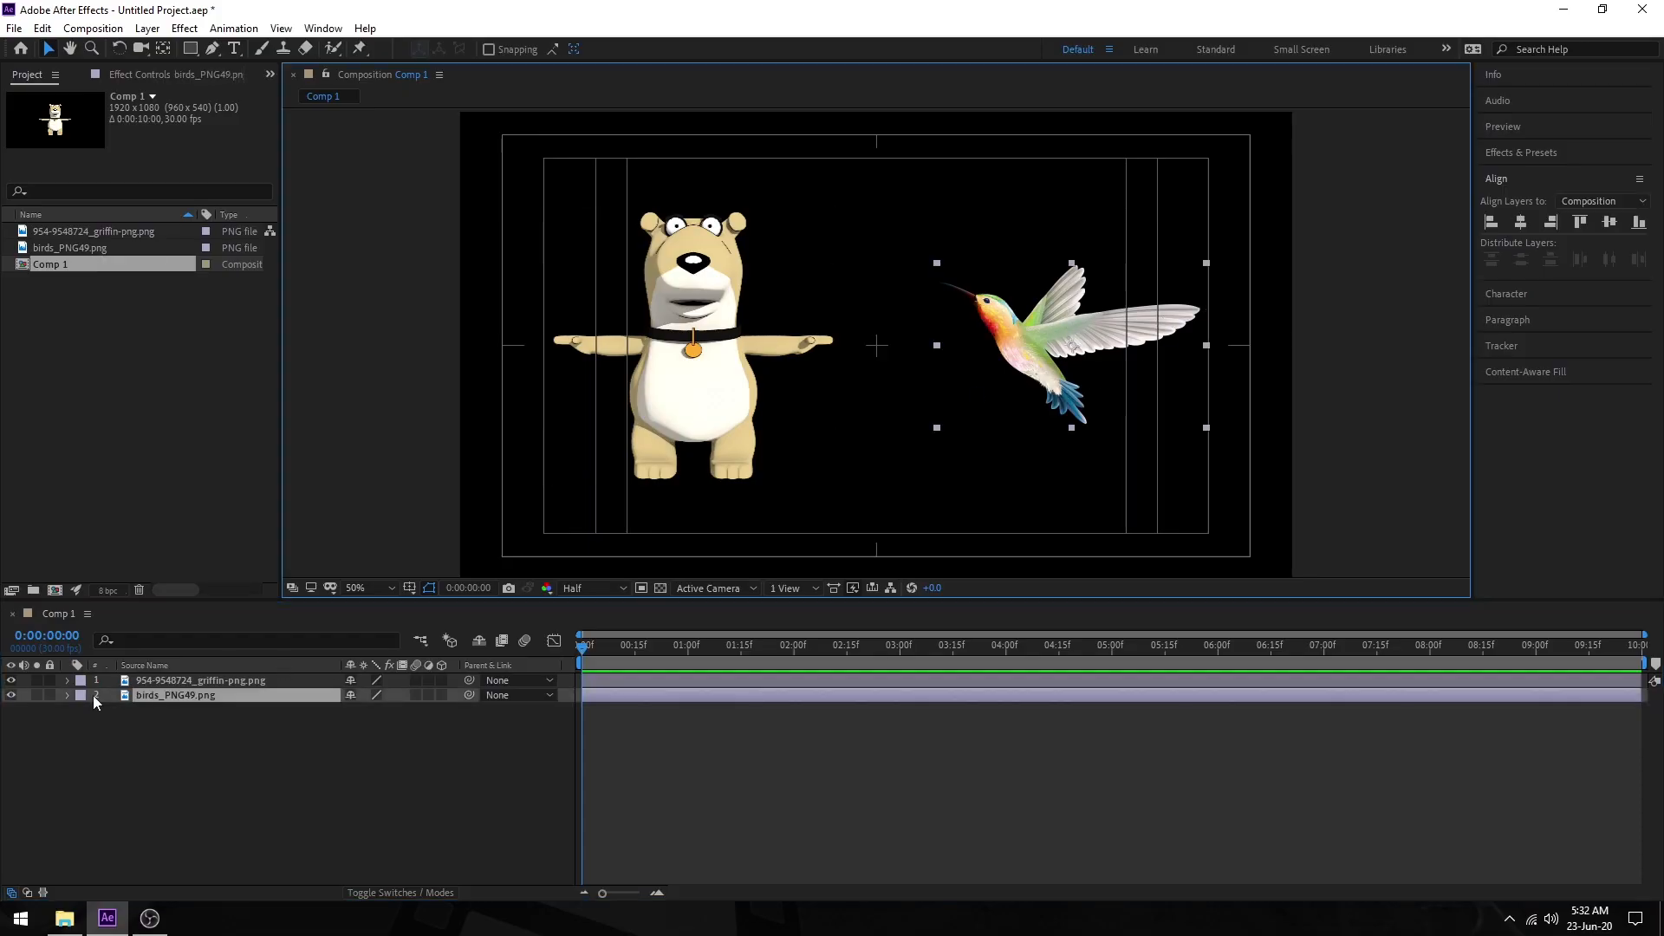
pyautogui.click(11, 695)
pyautogui.click(643, 319)
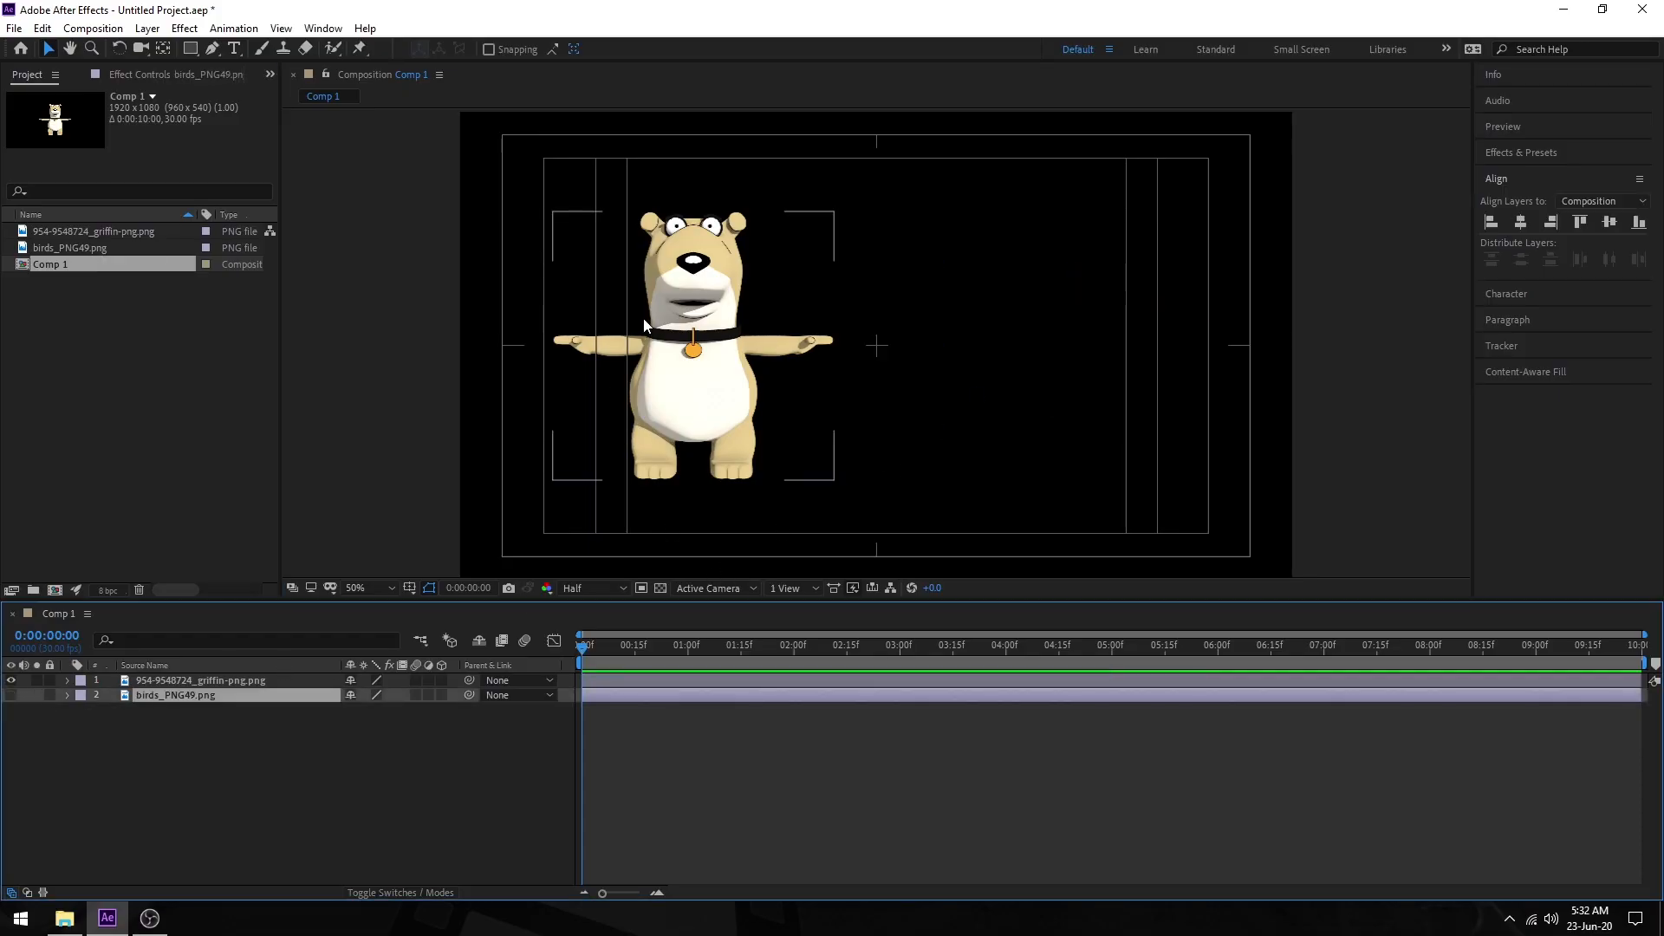
pyautogui.moveTo(704, 340); pyautogui.dragTo(696, 340)
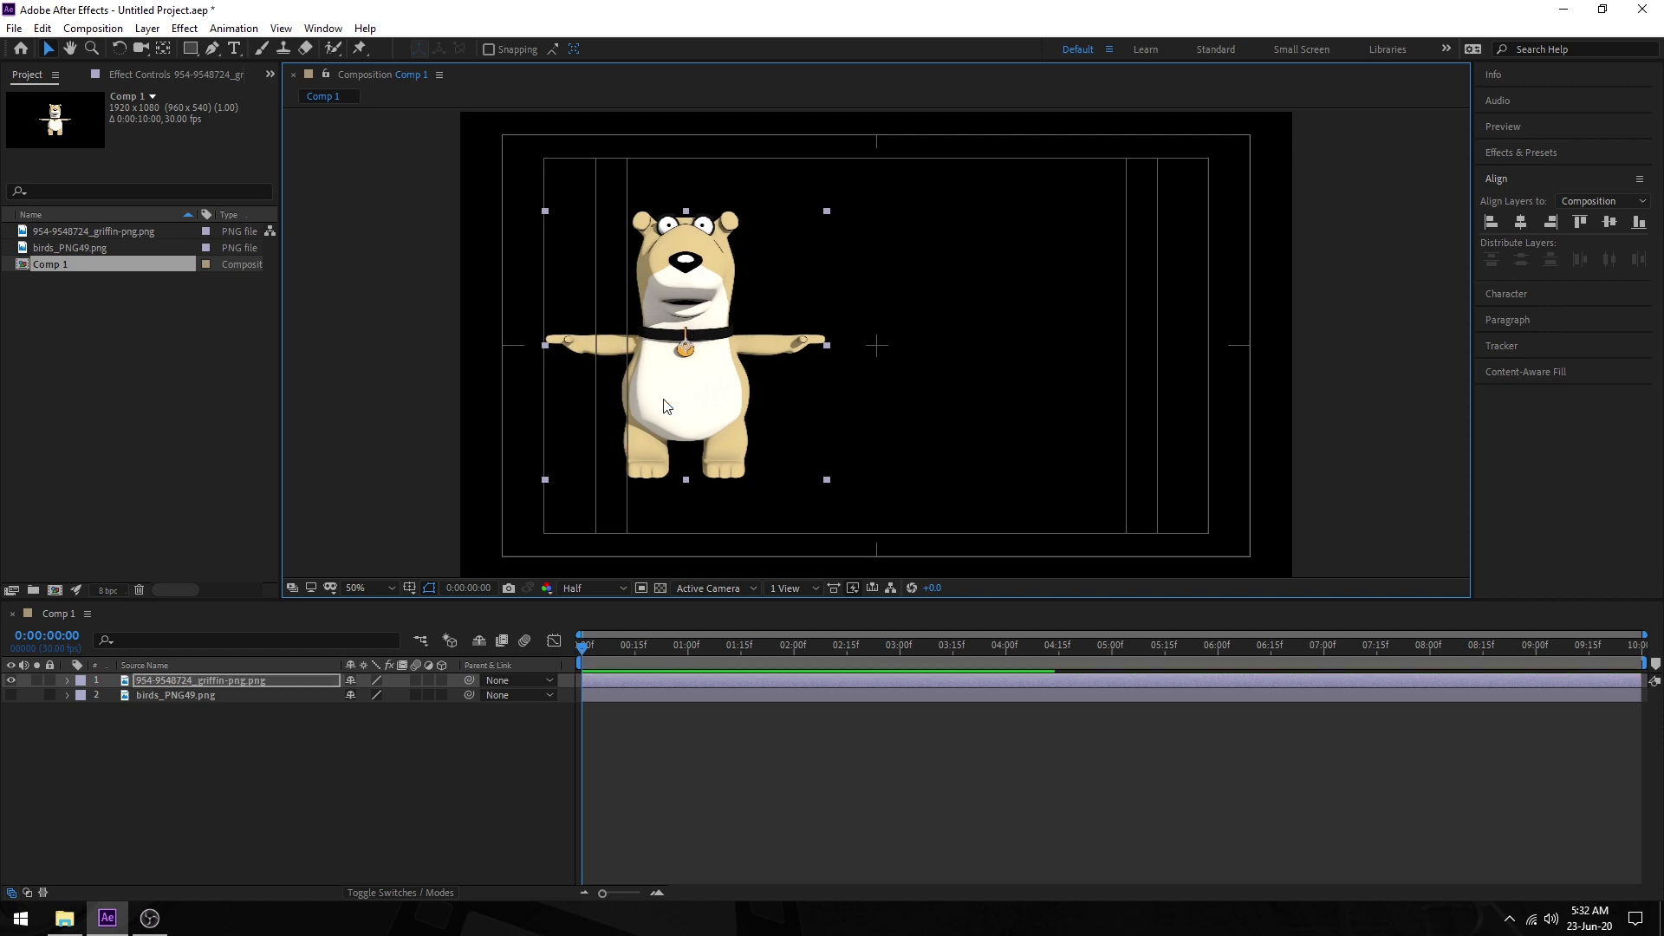
# Step: Animate the bear's Position from 520, 538 at the first frame to about 1276, 538 at 0:00:00:15 with keyframes
pyautogui.click(67, 681)
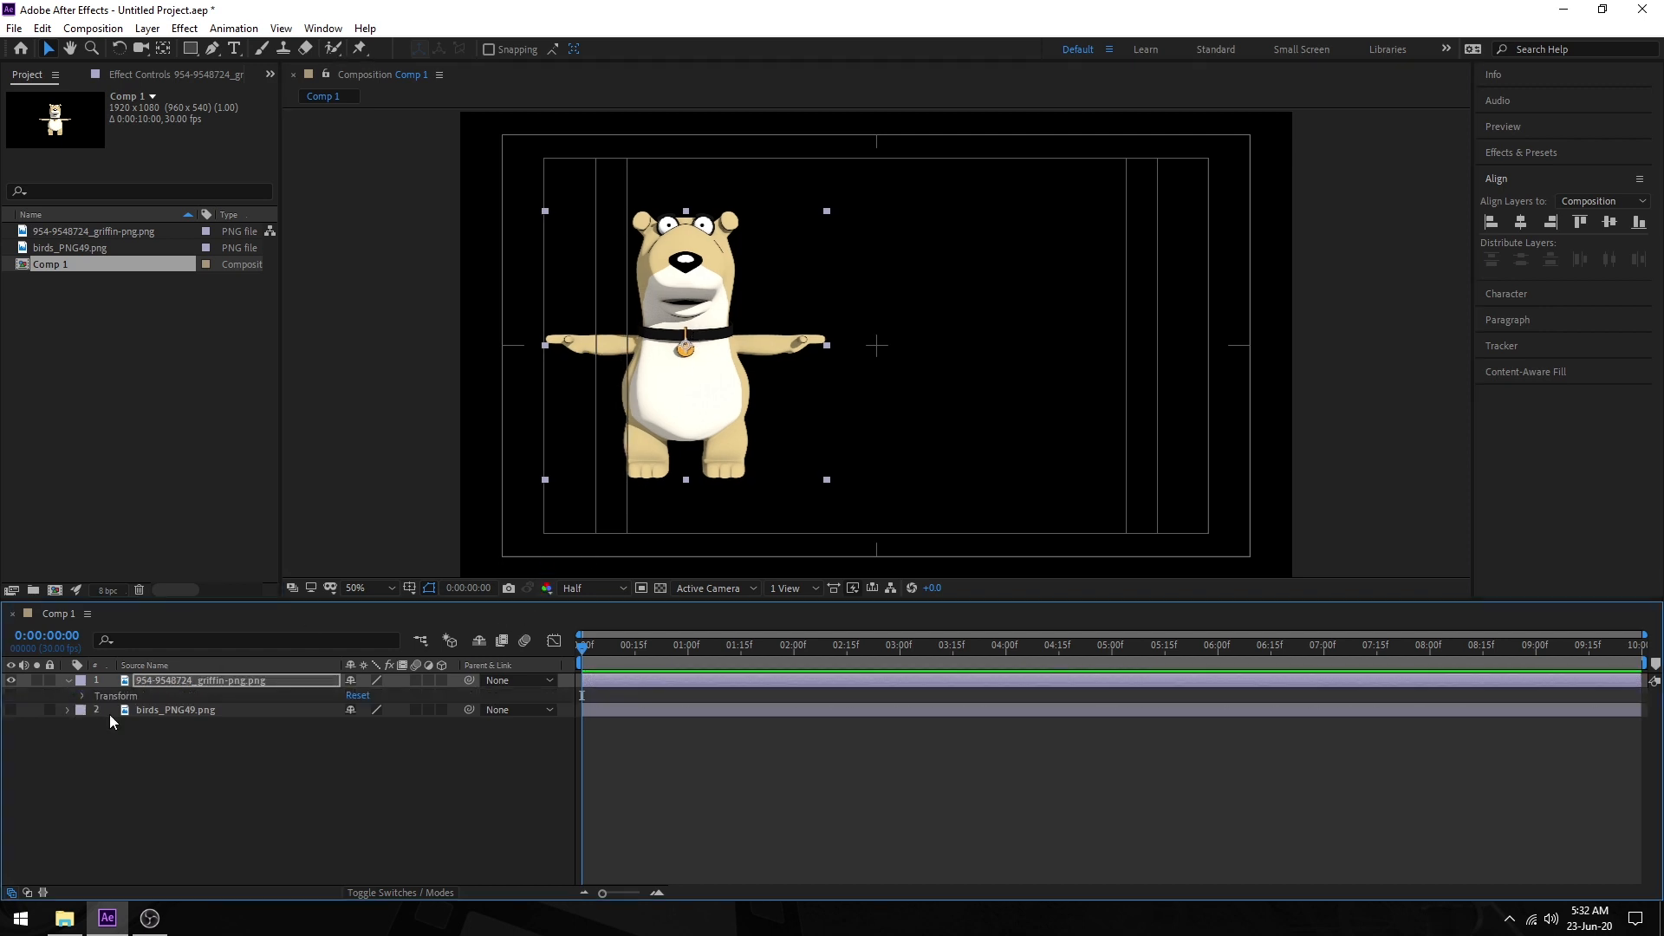
pyautogui.click(82, 696)
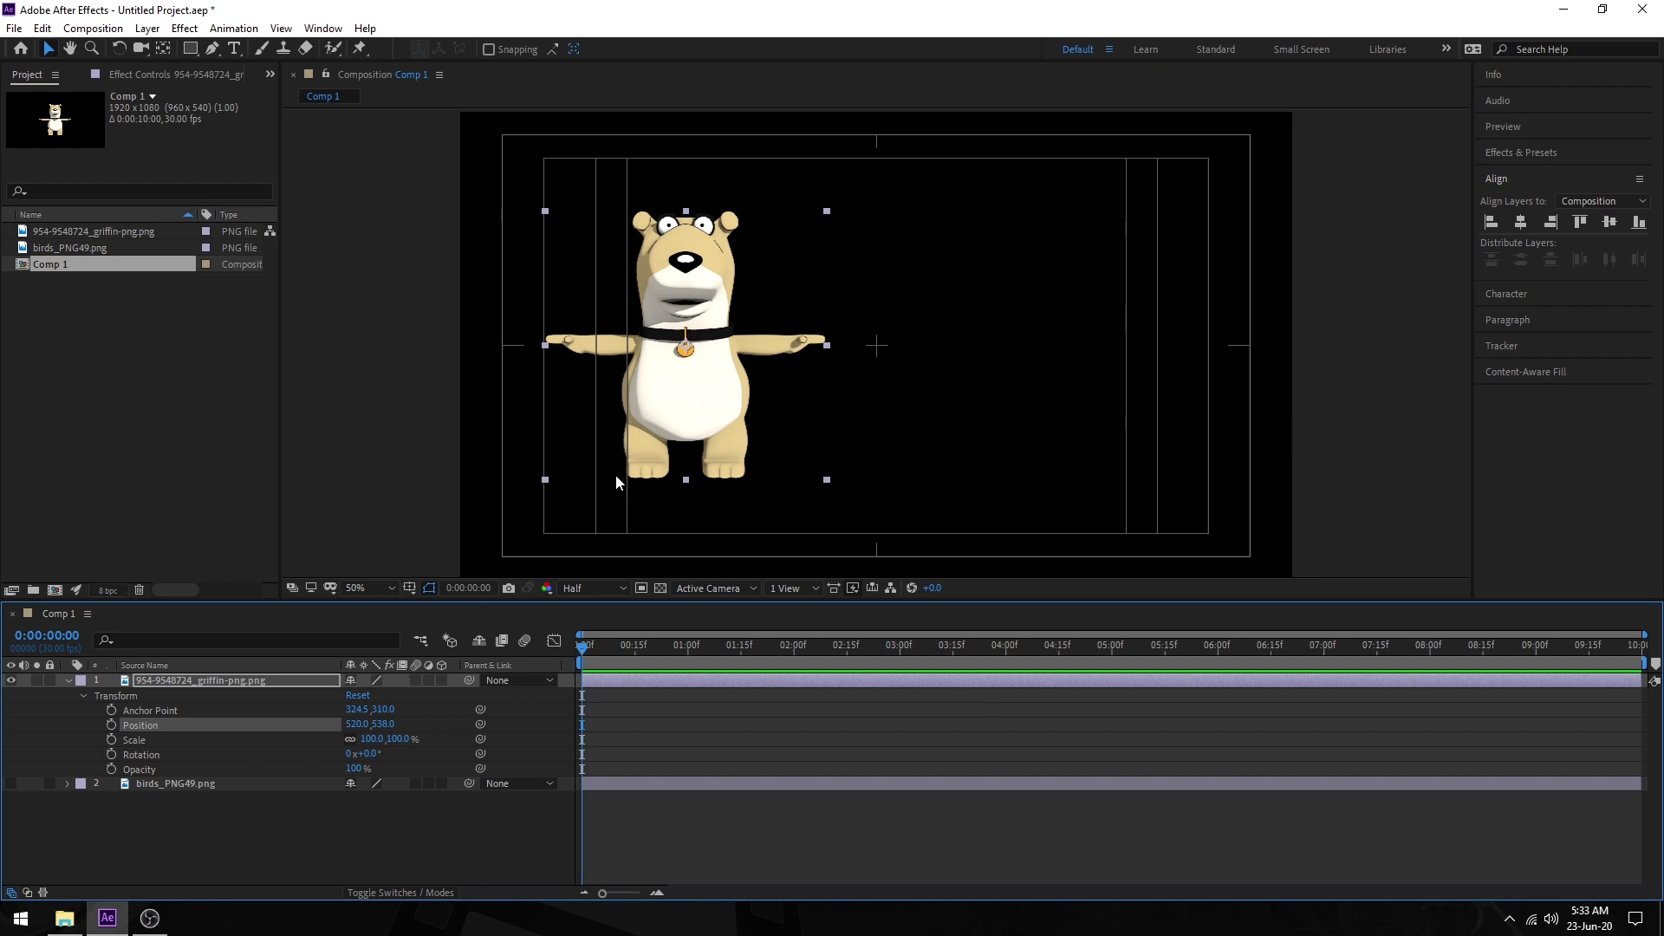
pyautogui.click(111, 725)
pyautogui.moveTo(581, 648); pyautogui.dragTo(635, 650)
pyautogui.moveTo(655, 411); pyautogui.dragTo(982, 412)
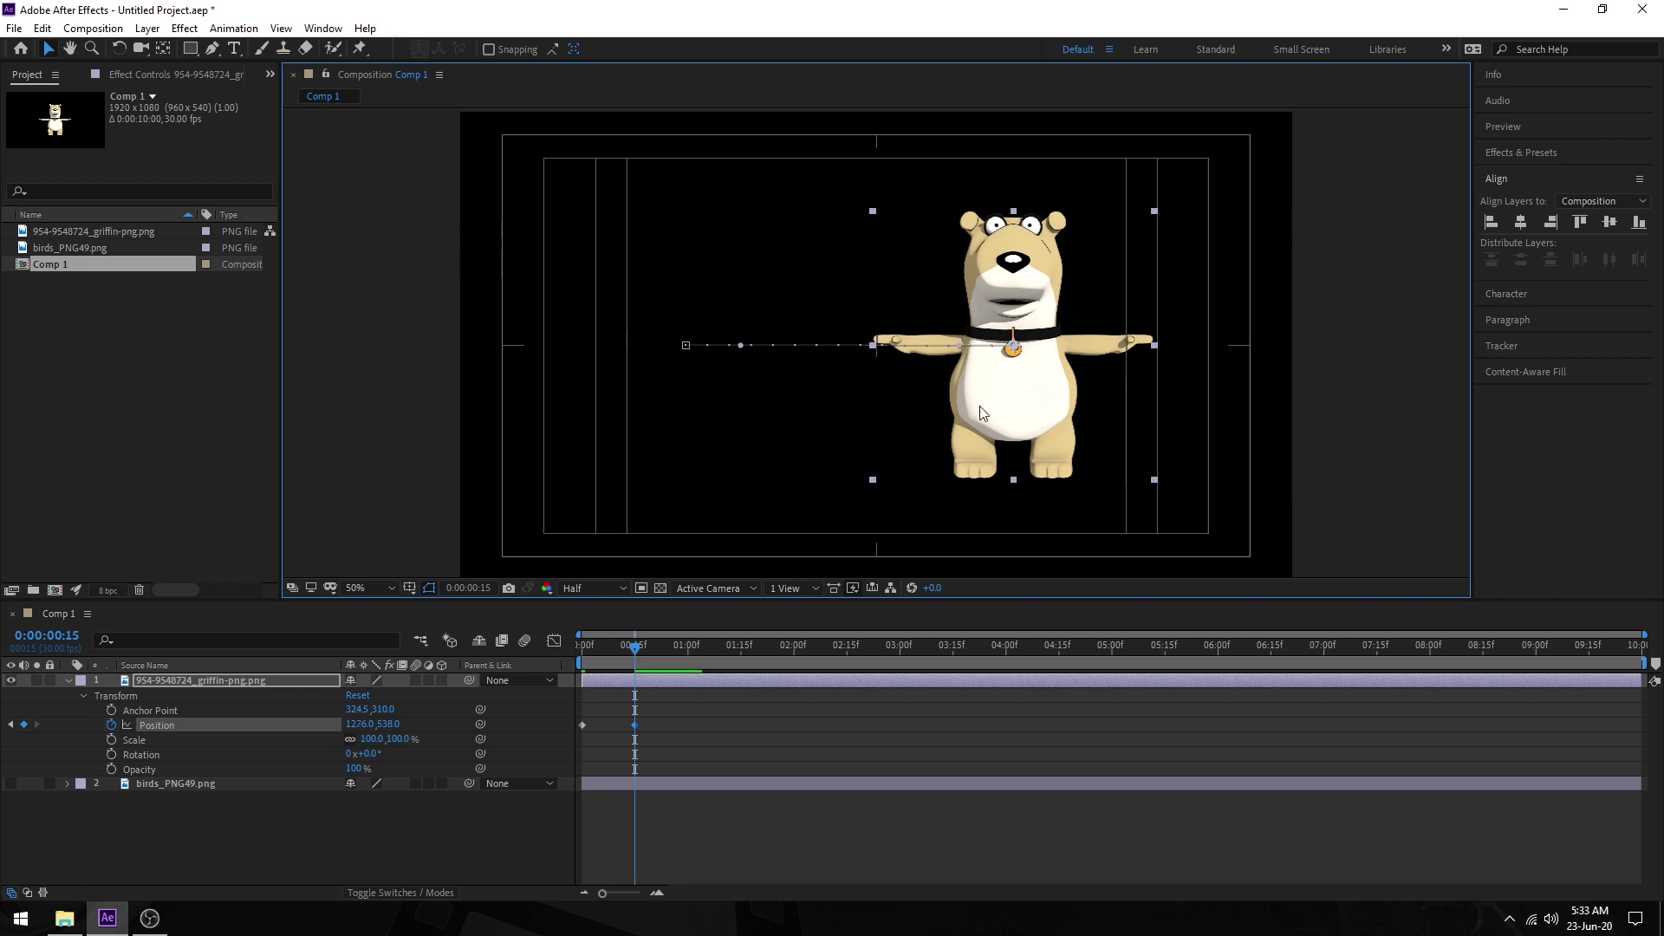
pyautogui.click(689, 751)
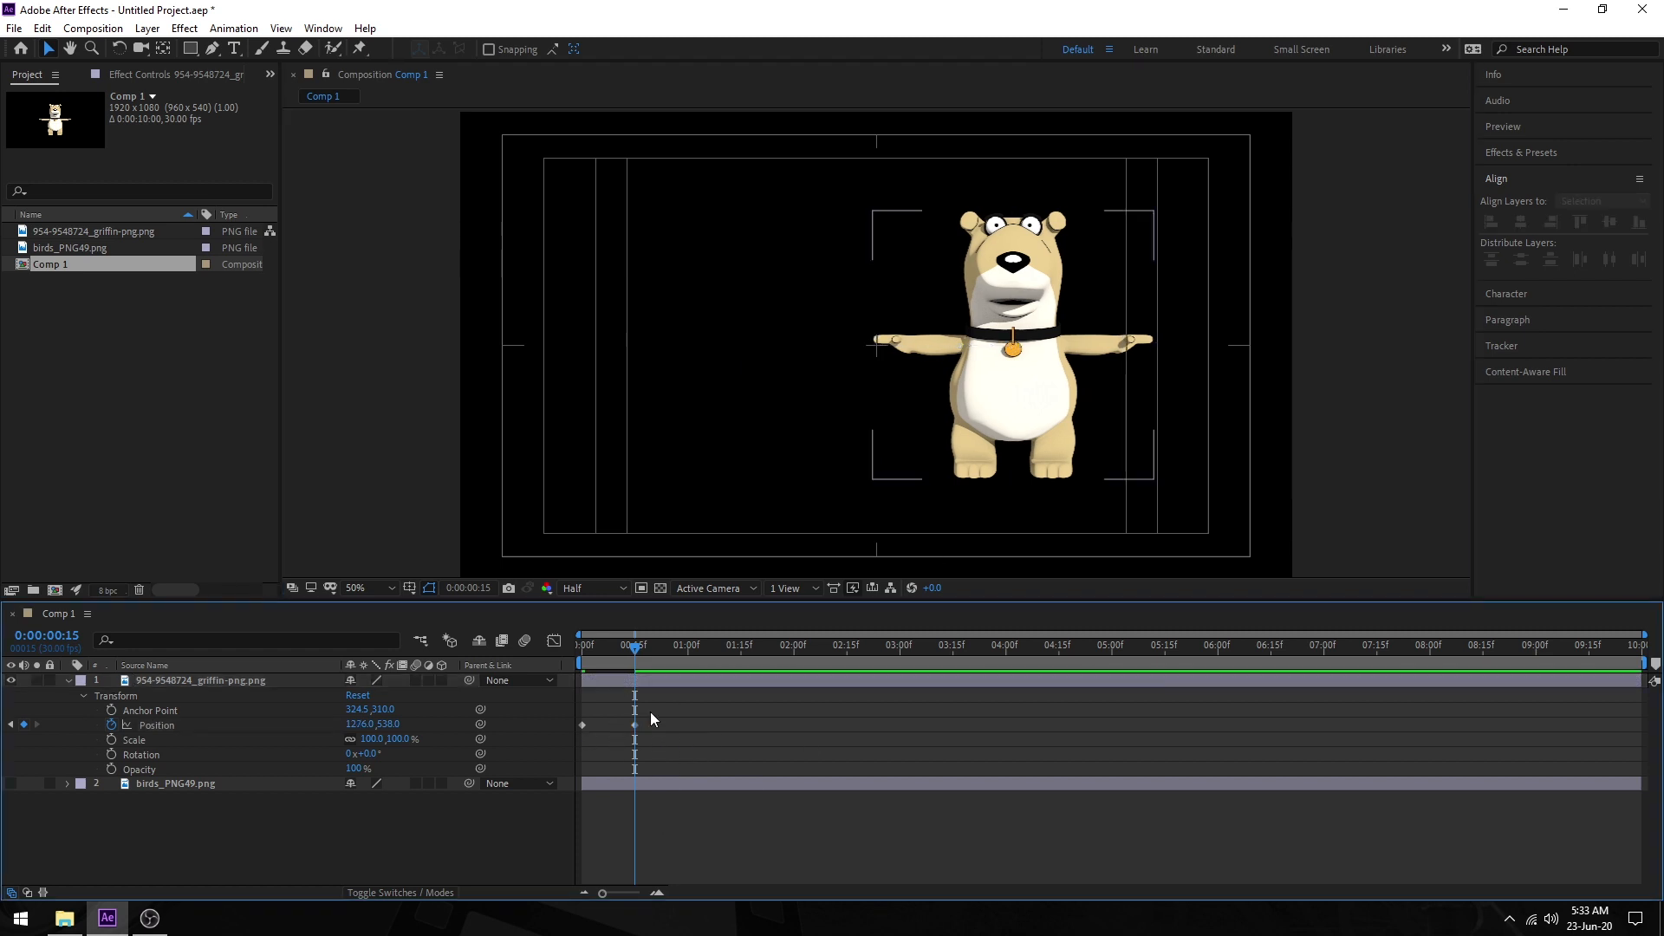
# Step: Preview the bear's movement from the start of the composition, and stop the playback
pyautogui.click(581, 649)
pyautogui.press('space')
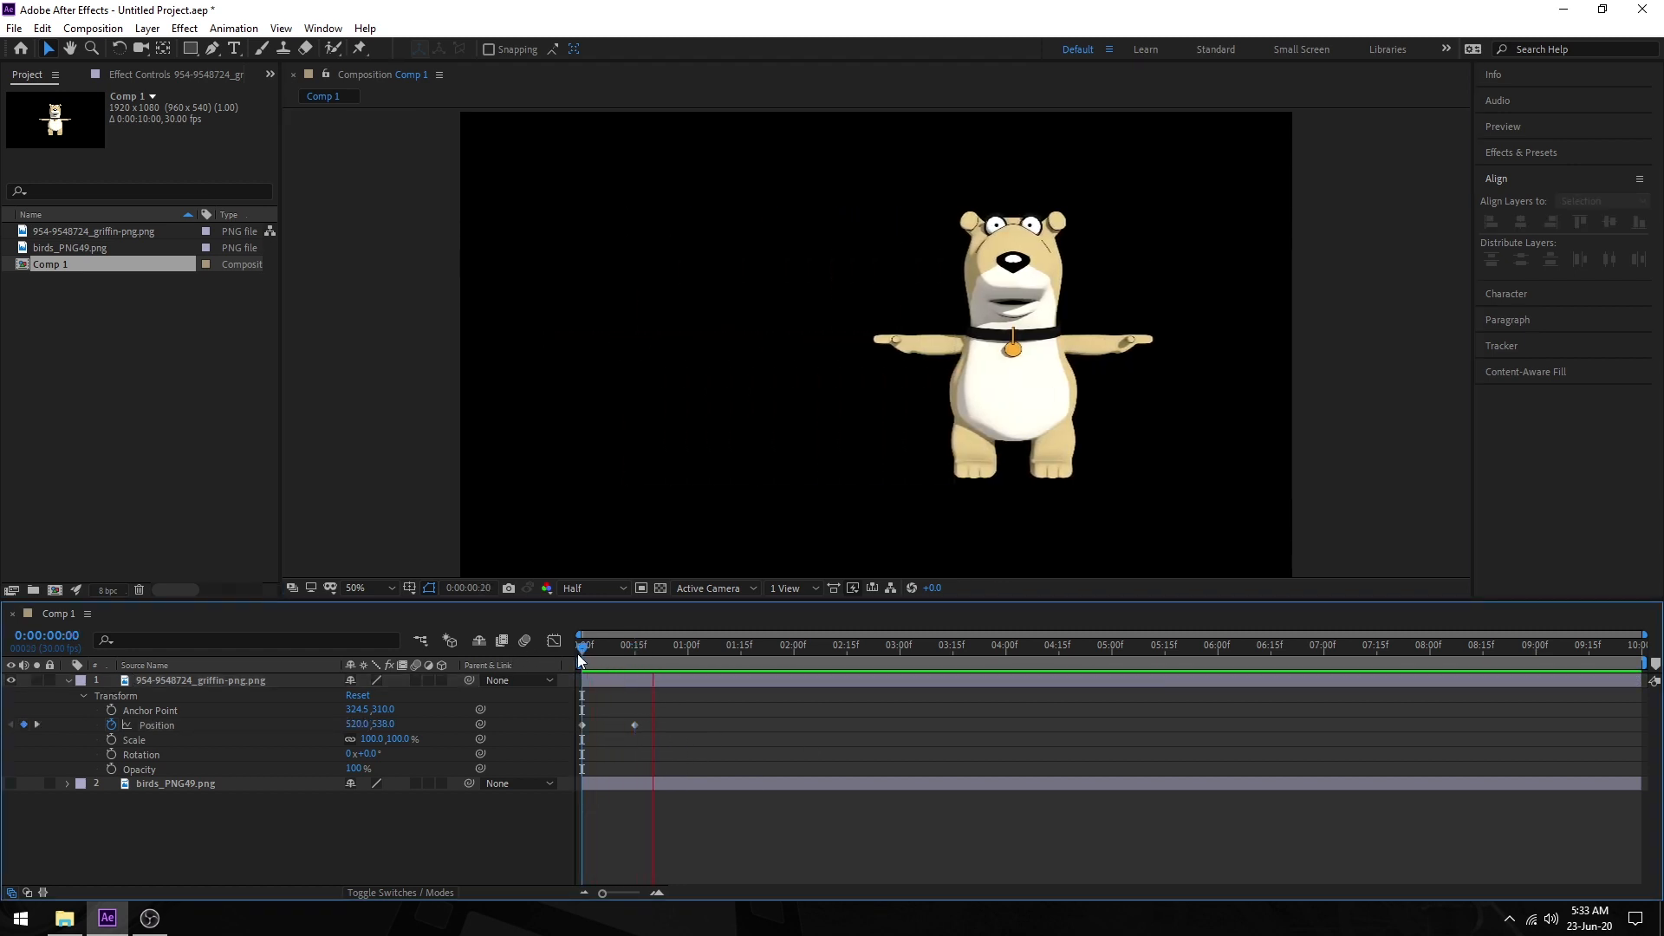
pyautogui.press('space')
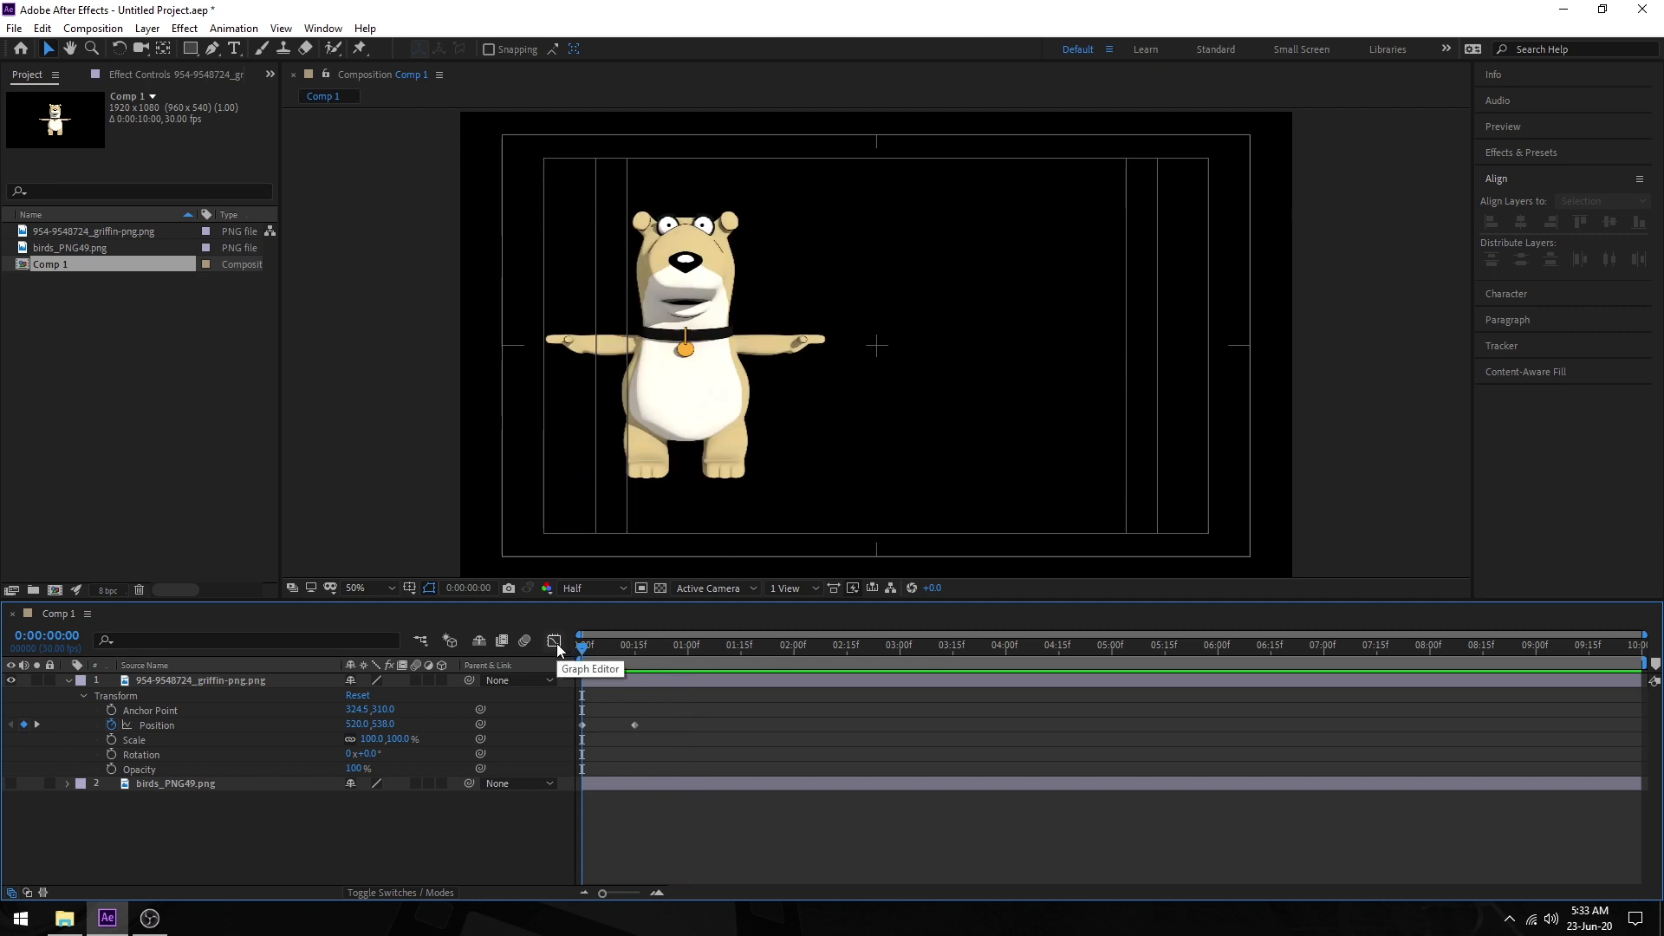
# Step: Select both Position keyframes of the bear and view the Keyframe Assistant easing options without applying any
pyautogui.click(635, 725)
pyautogui.moveTo(775, 713); pyautogui.dragTo(564, 749)
pyautogui.rightClick(638, 724)
pyautogui.moveTo(704, 715)
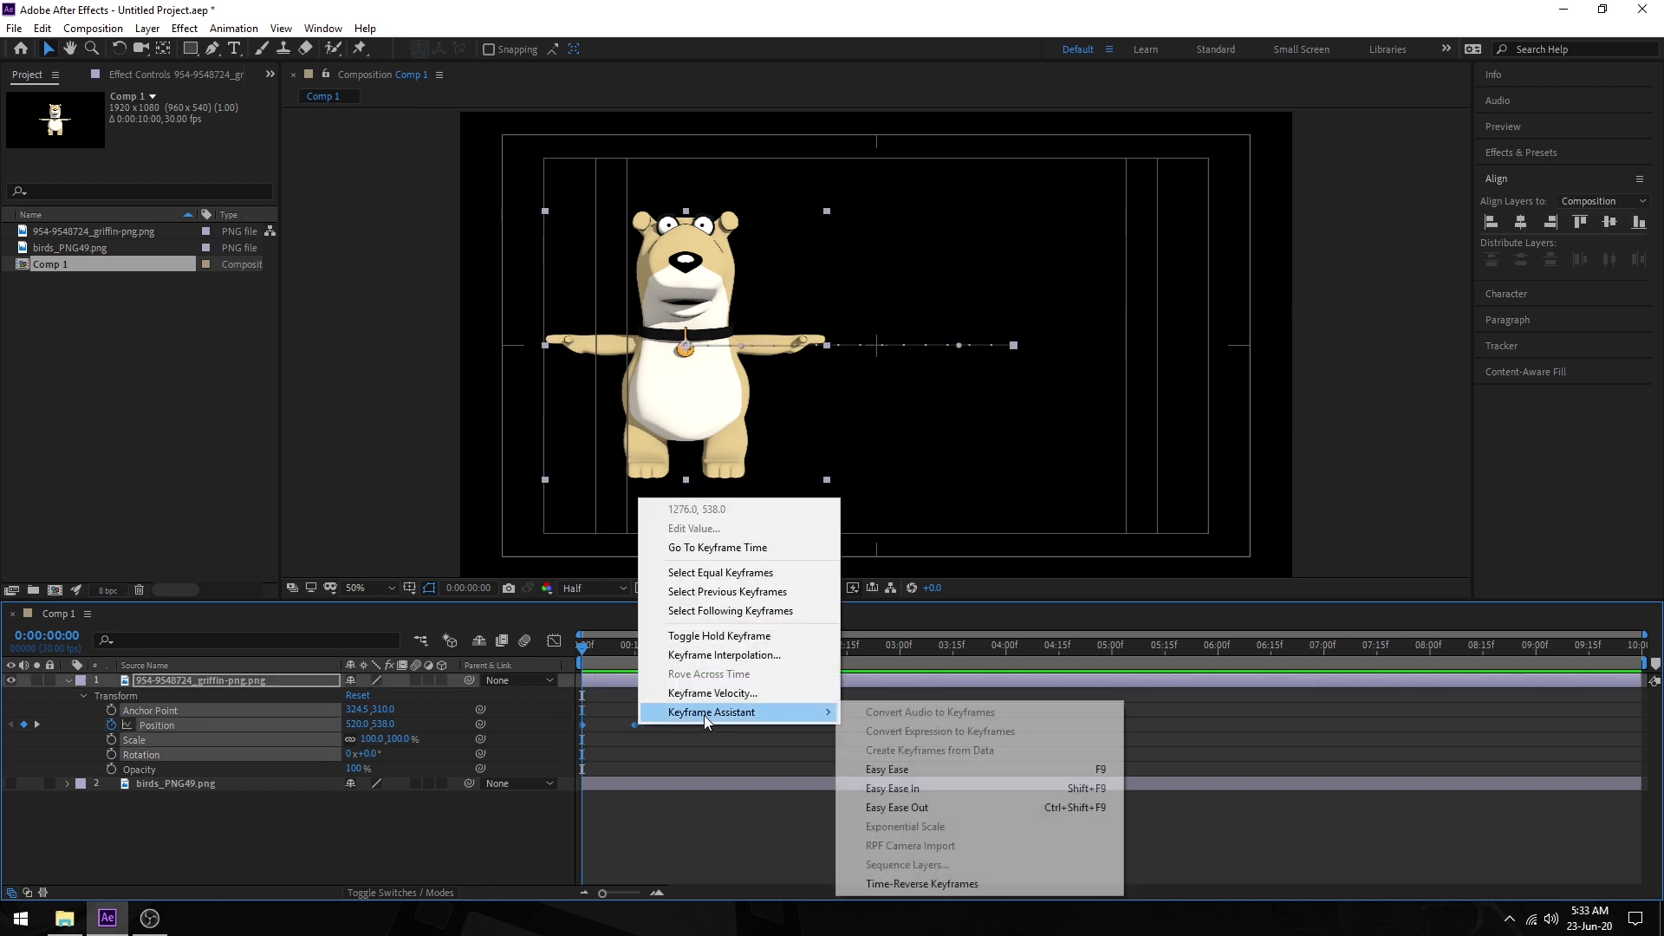
pyautogui.click(614, 704)
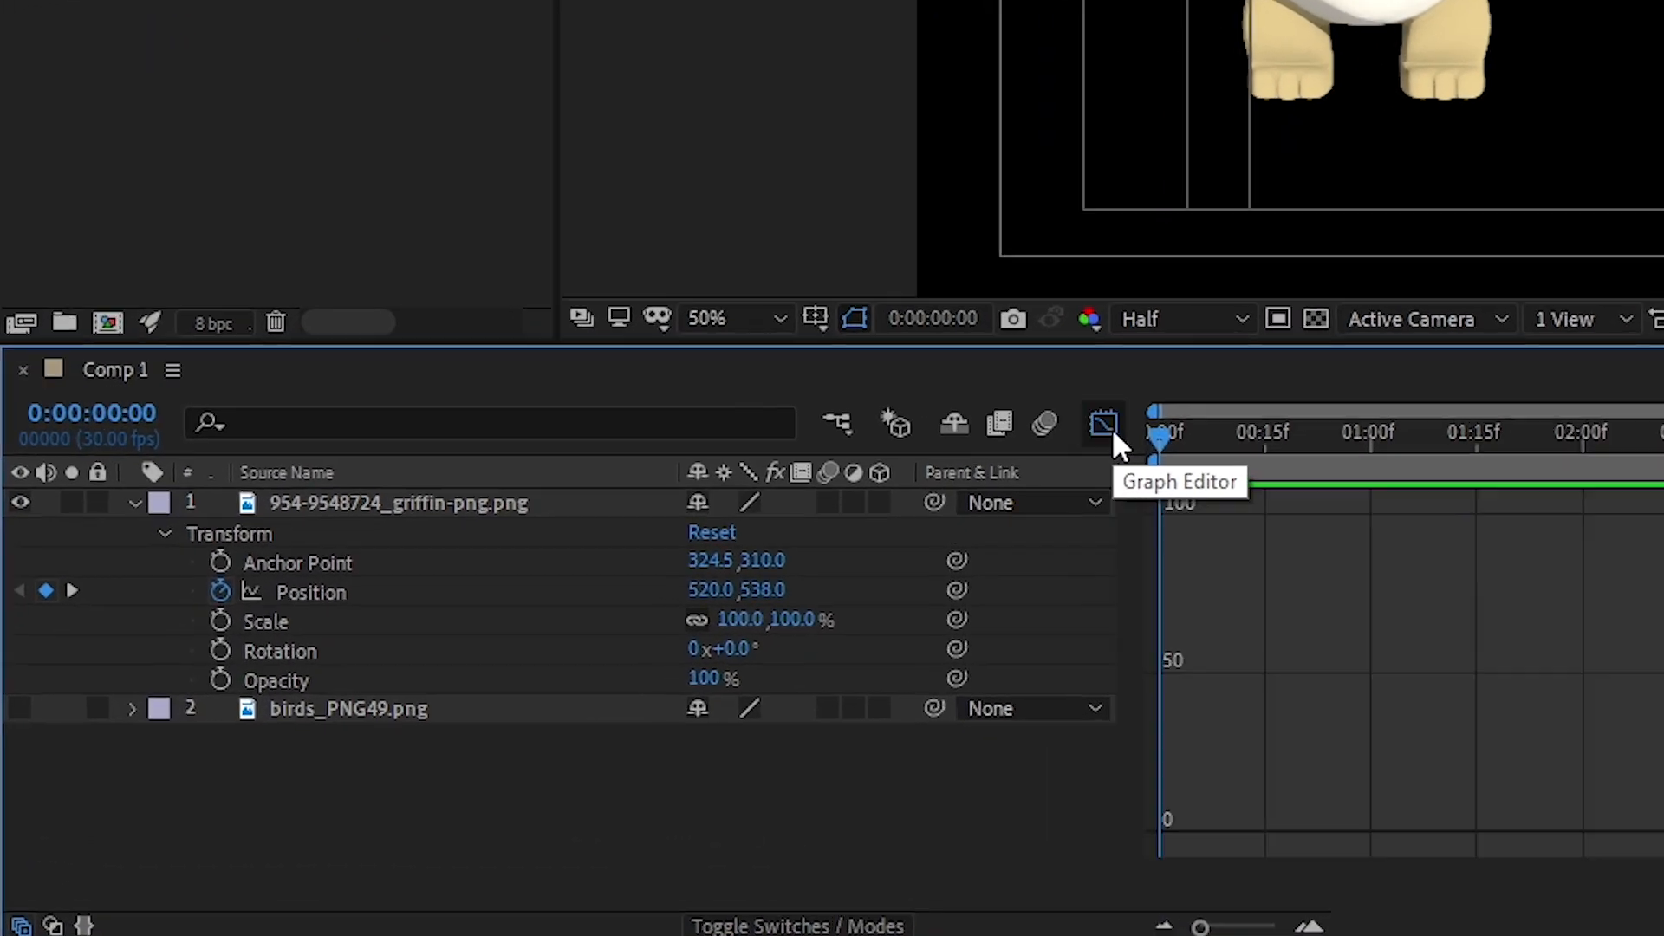
# Step: Display the bear's Position graph in the Graph Editor, and apply Easy Ease In to its Position keyframes
pyautogui.click(554, 643)
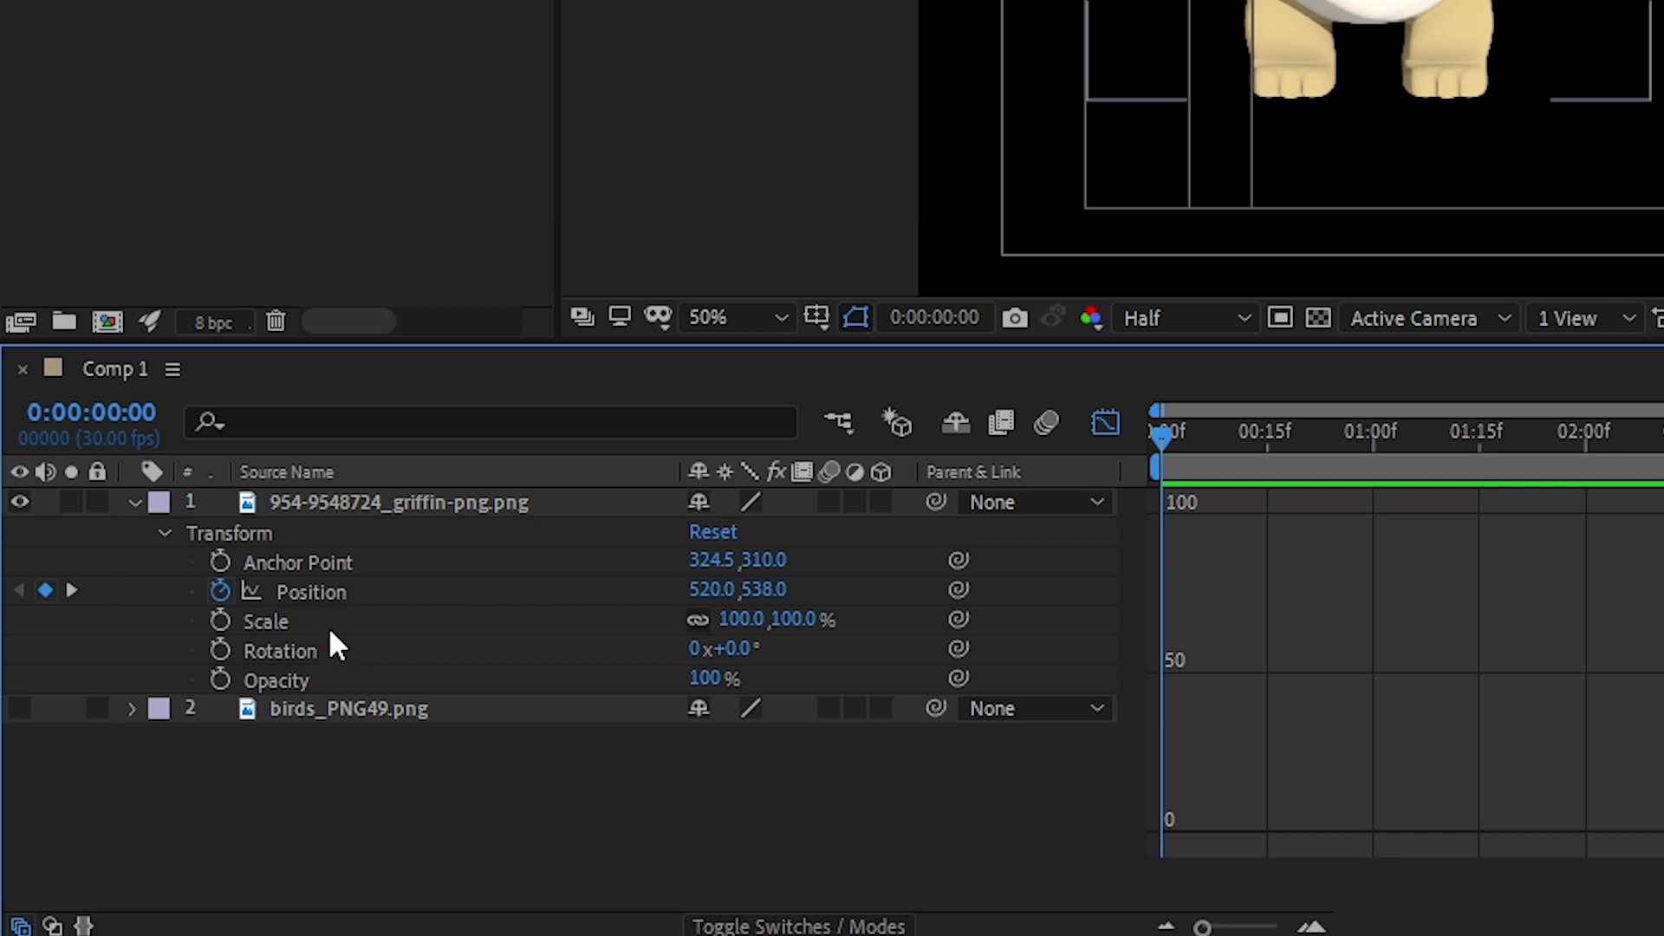
pyautogui.click(351, 590)
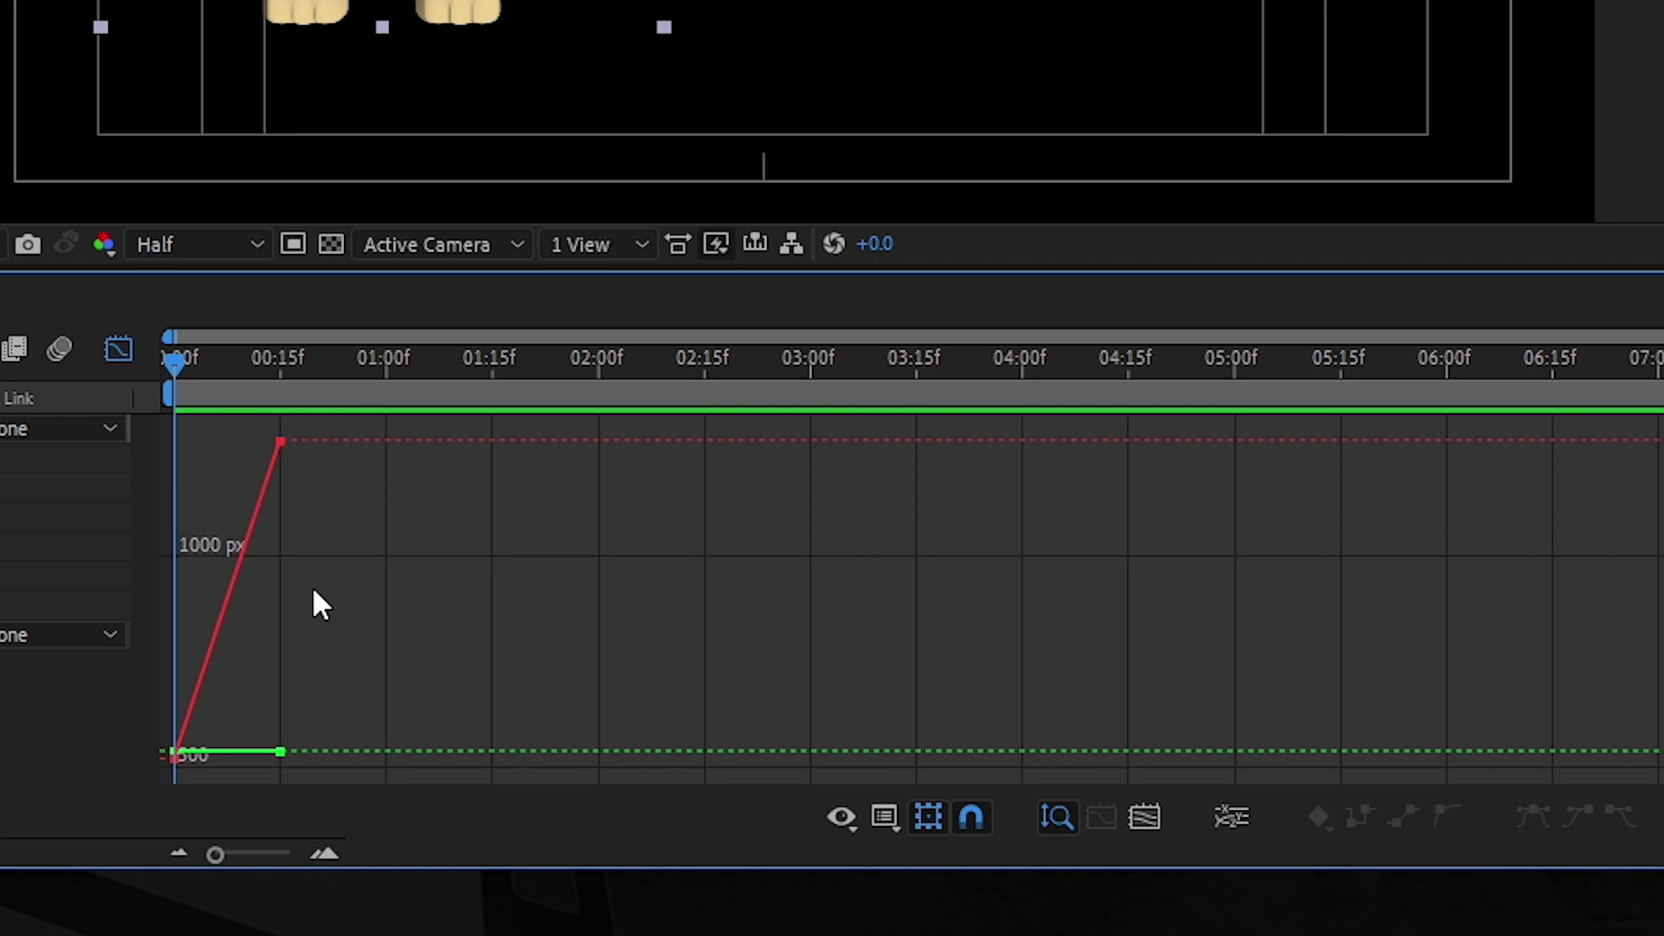
pyautogui.click(282, 442)
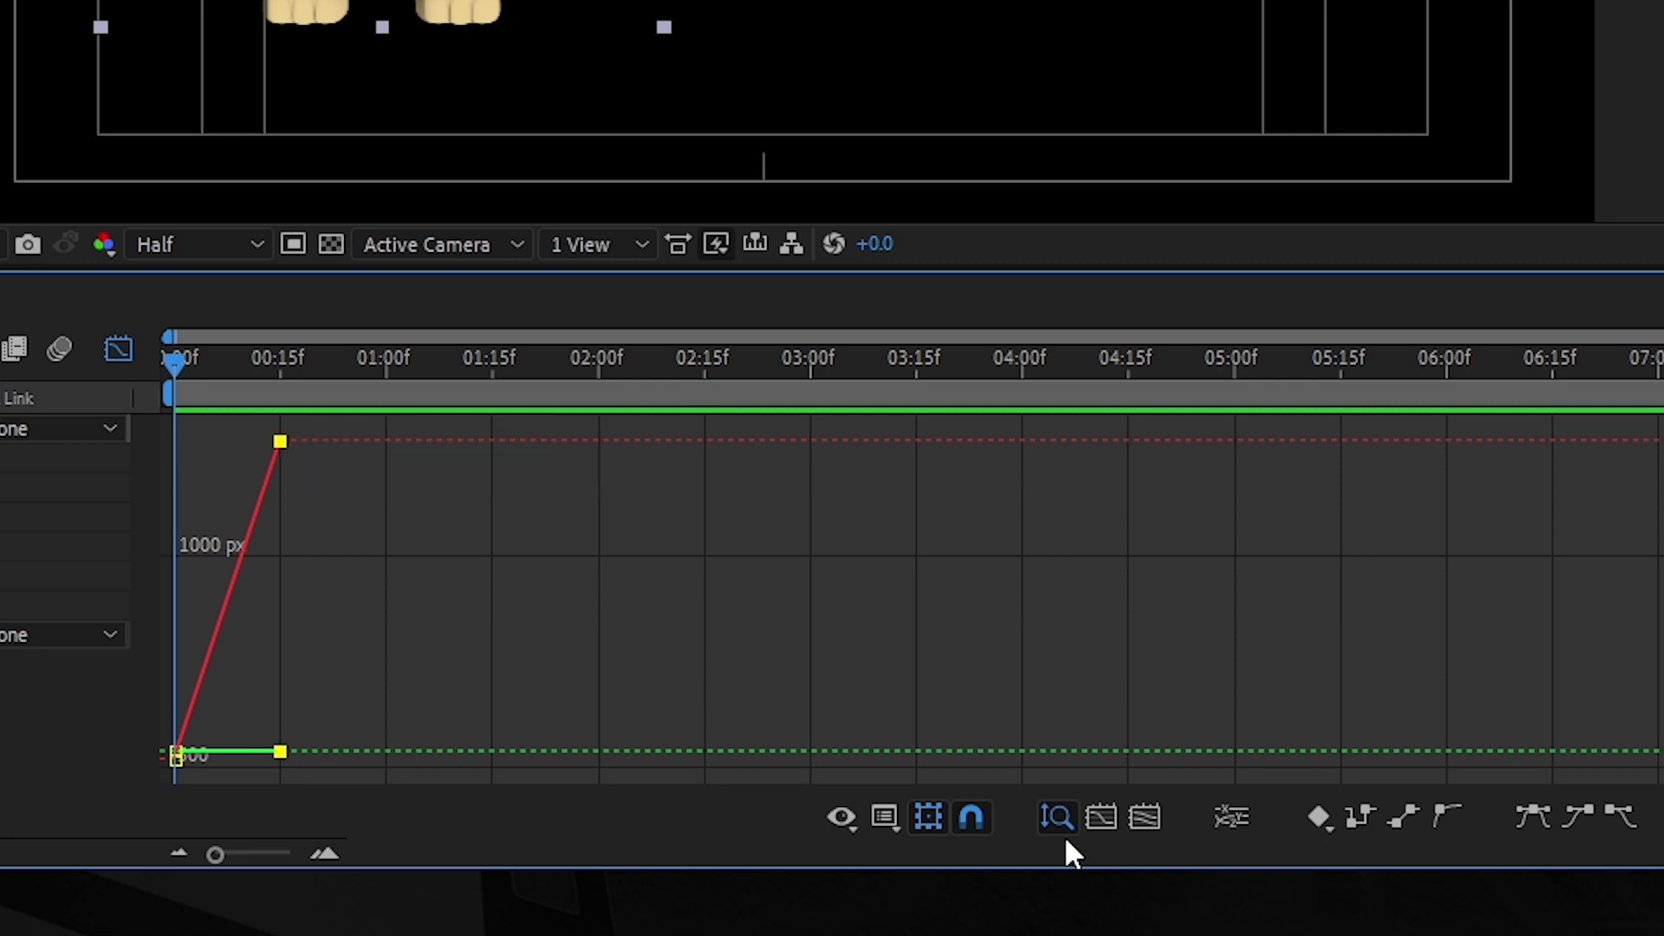
pyautogui.click(1592, 808)
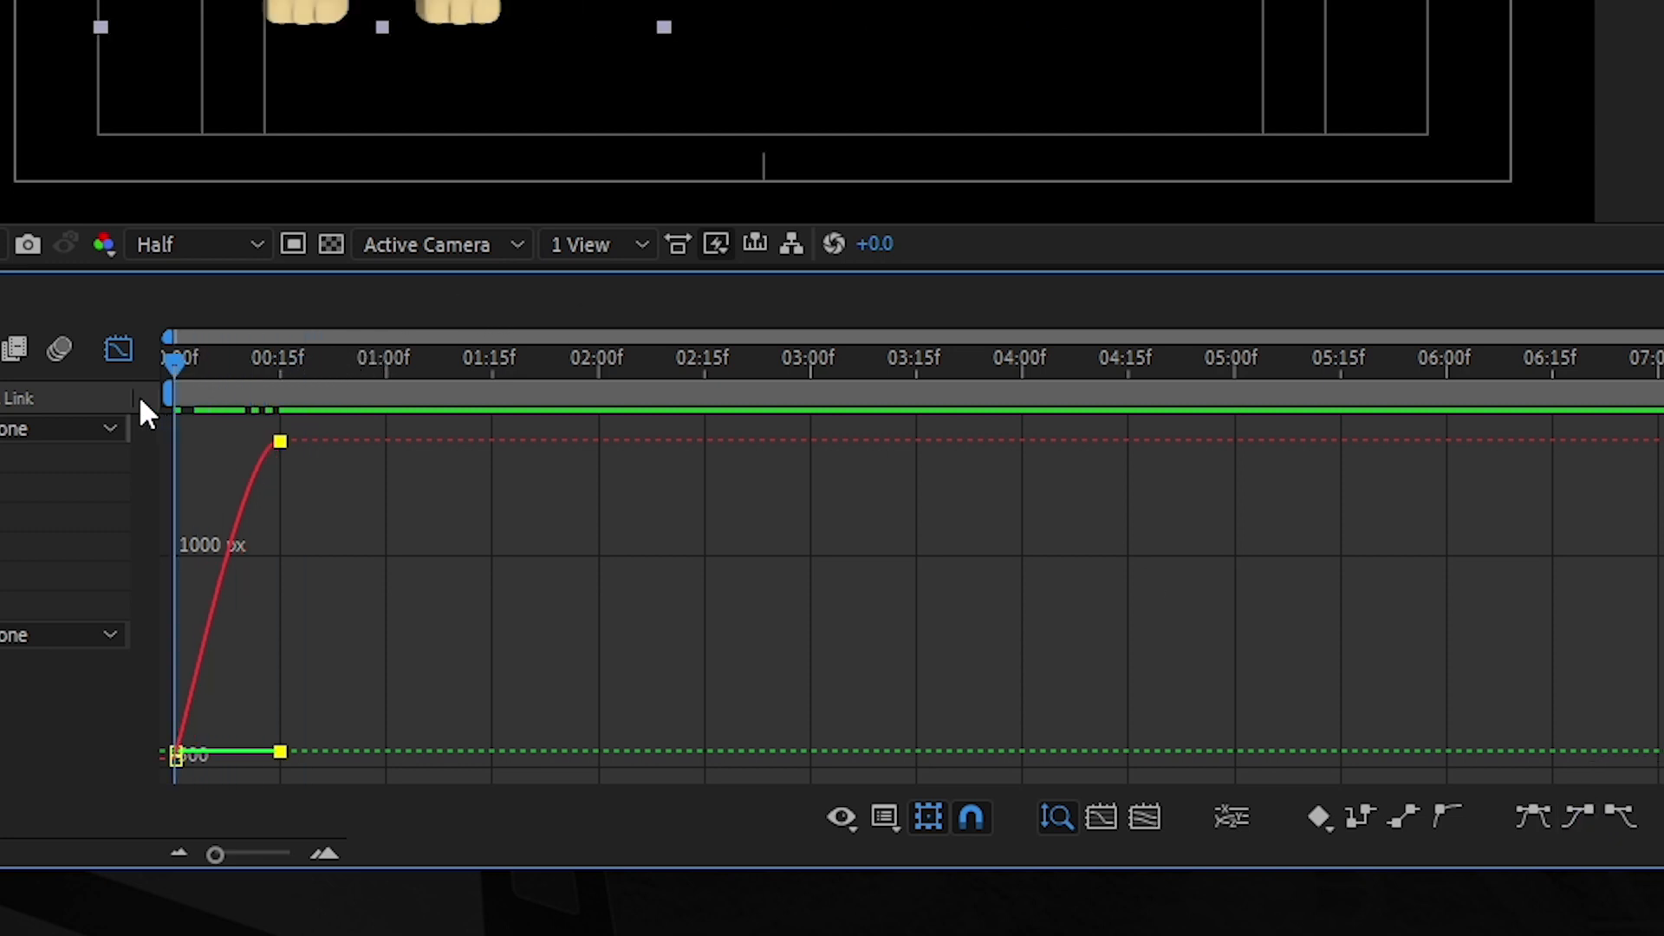
# Step: Enlarge the Position graph's time scale, and preview the bear's eased movement from the first frame
pyautogui.moveTo(479, 371); pyautogui.dragTo(165, 381)
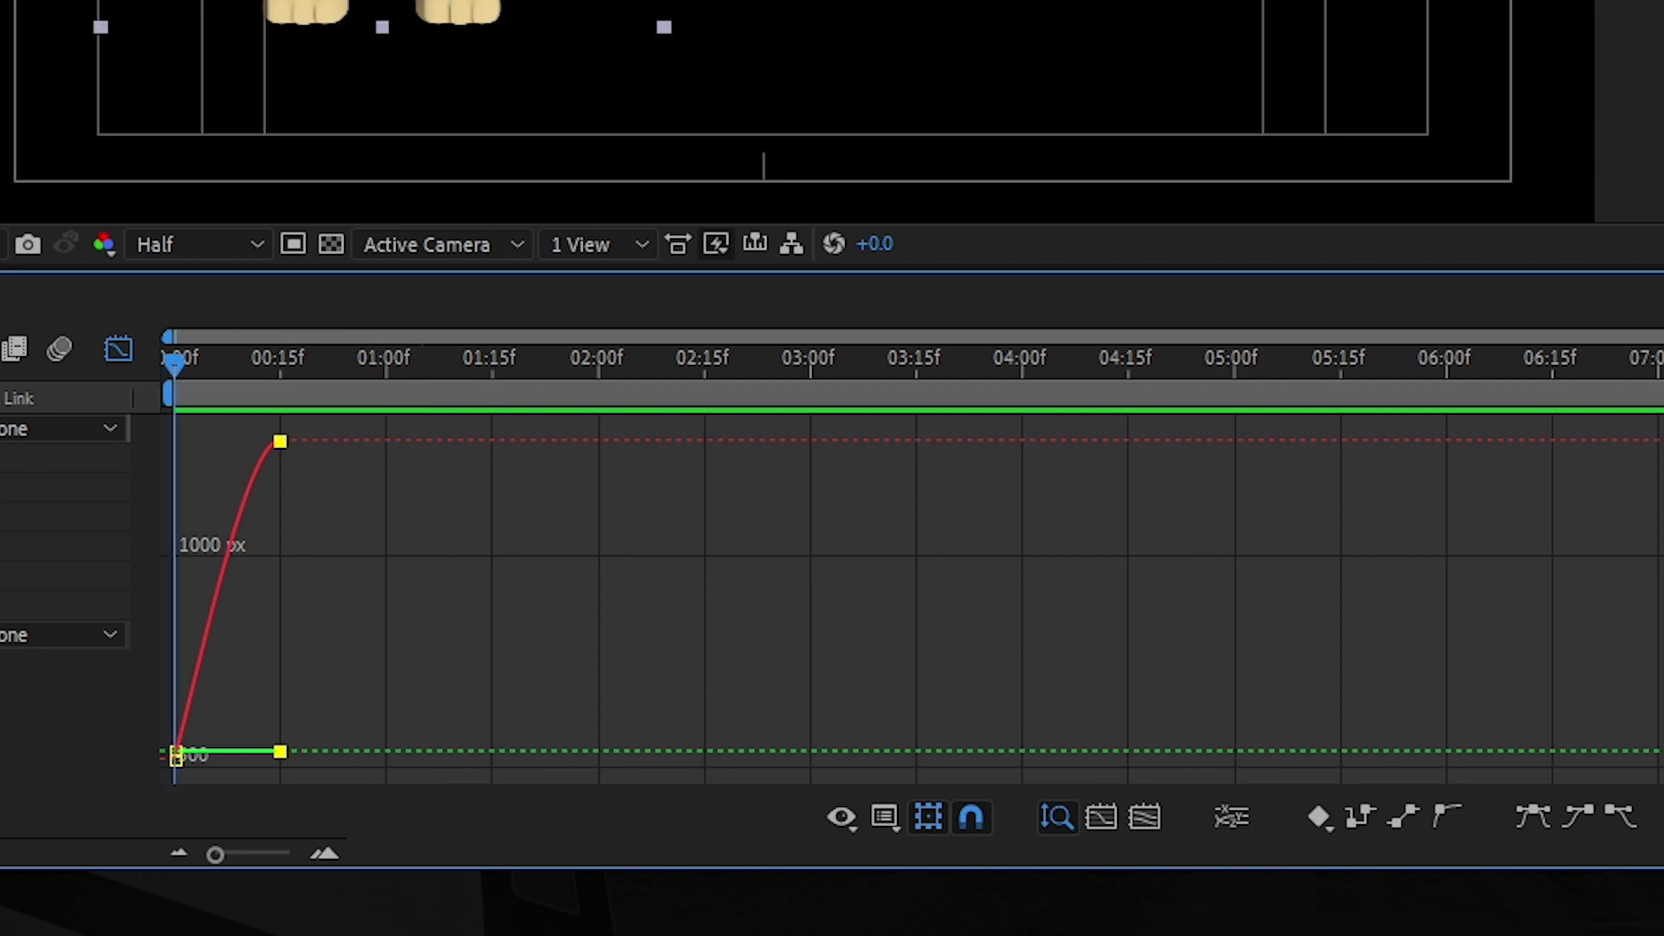
pyautogui.click(1144, 819)
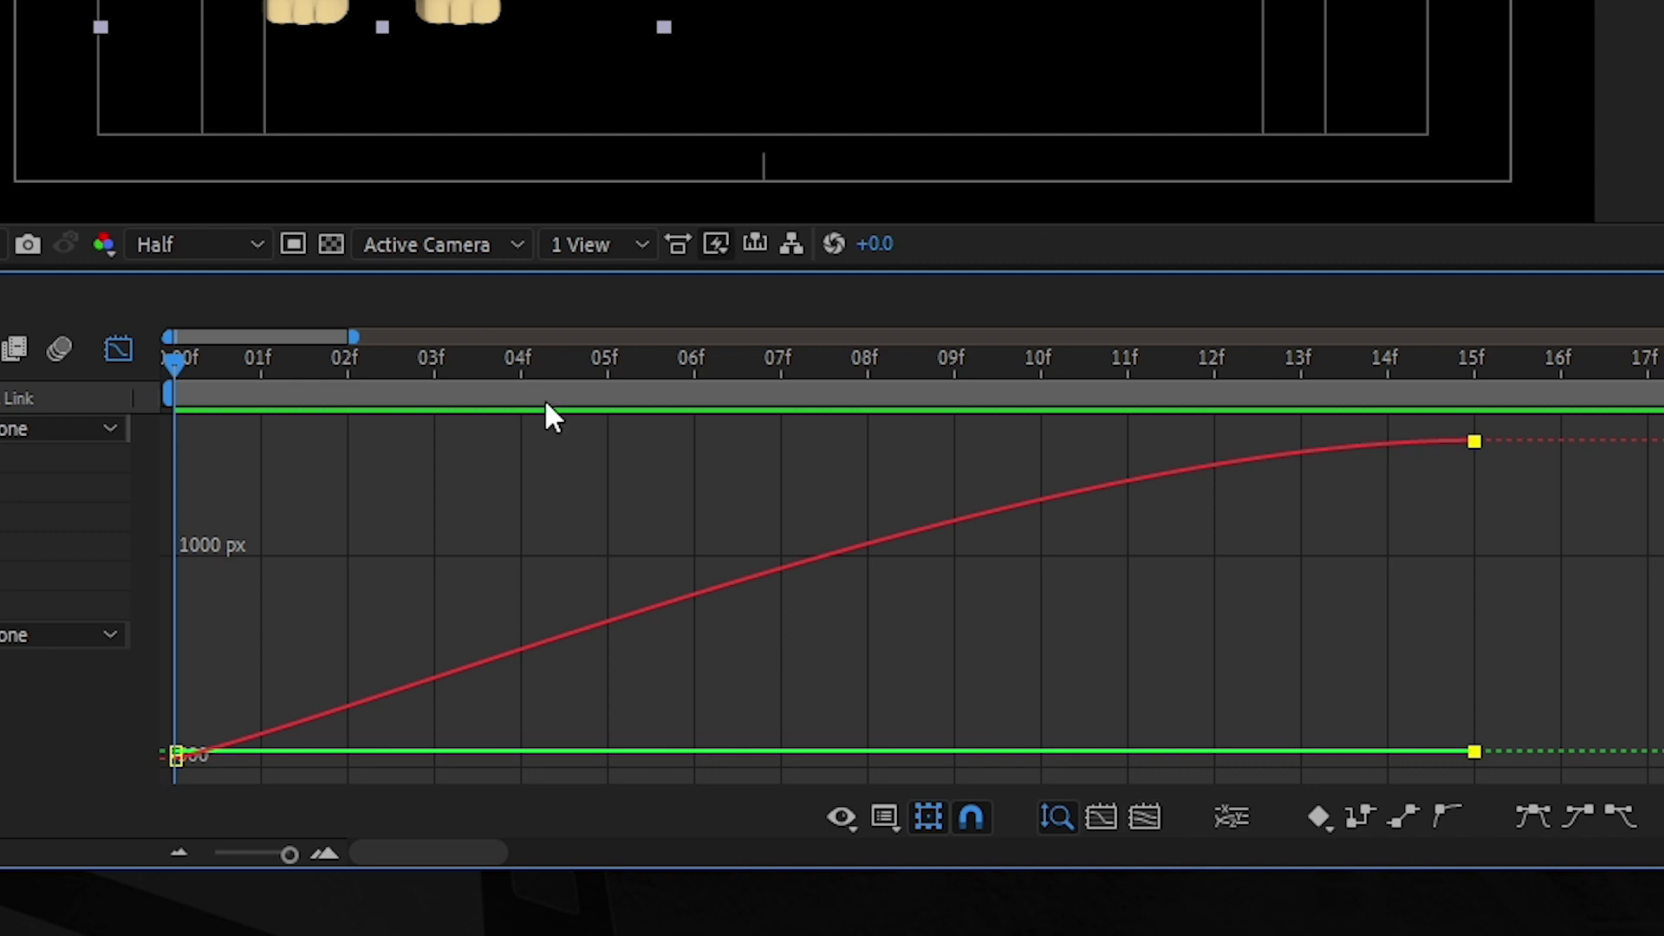
pyautogui.moveTo(658, 382); pyautogui.dragTo(138, 407)
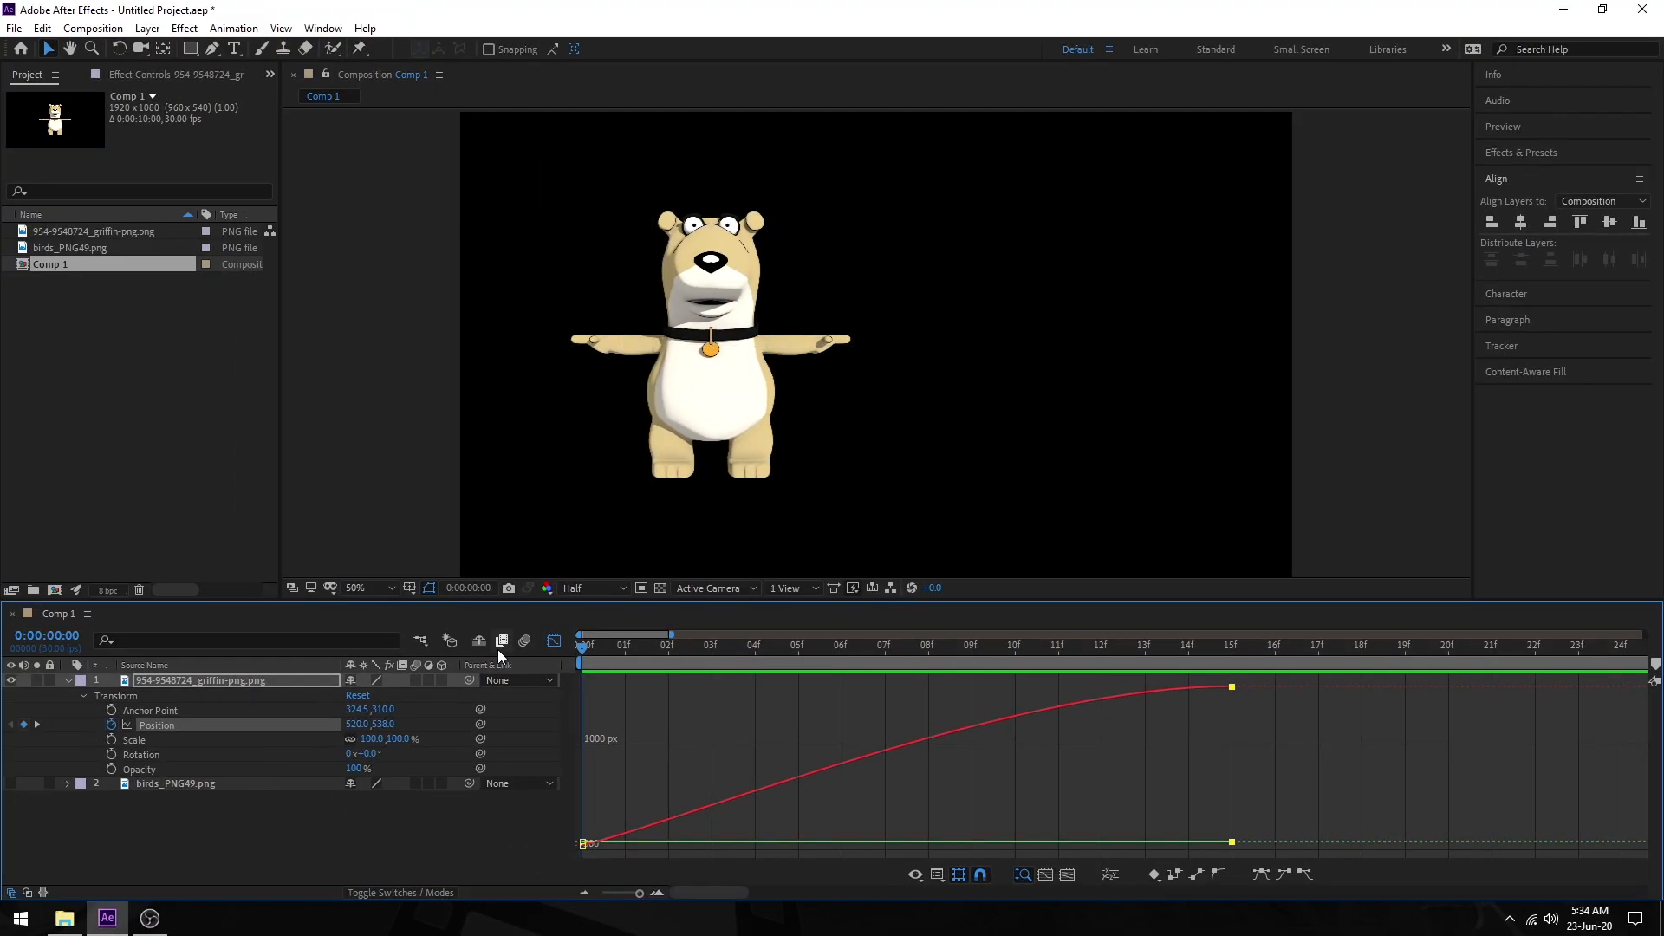
pyautogui.press('space')
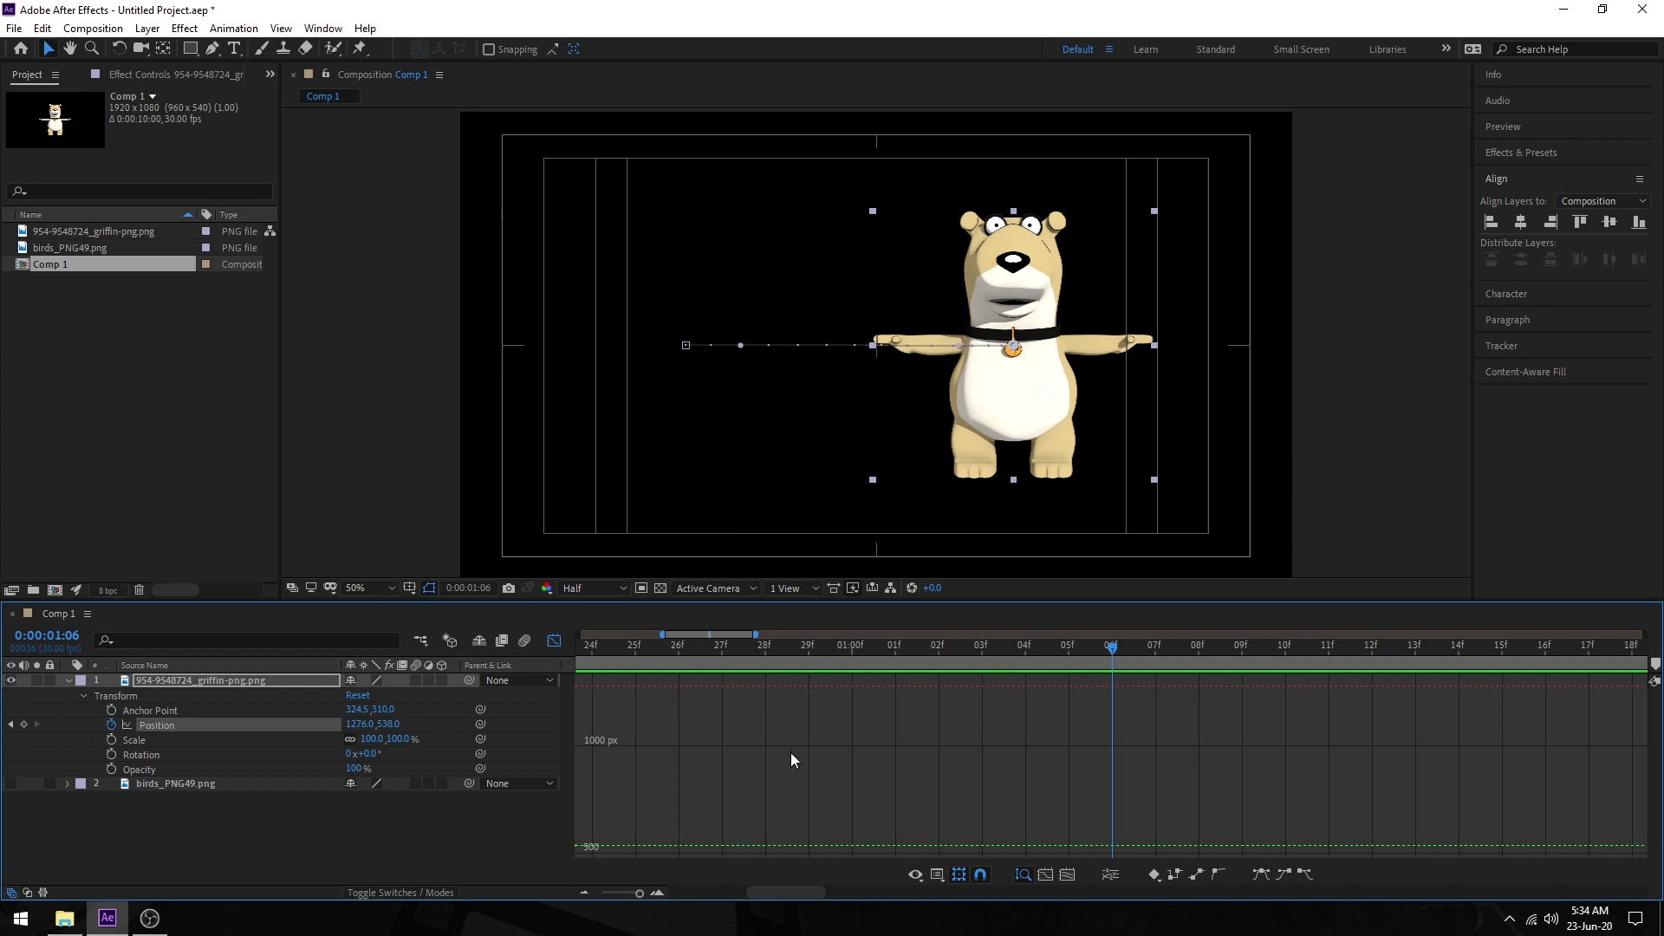
pyautogui.click(1073, 877)
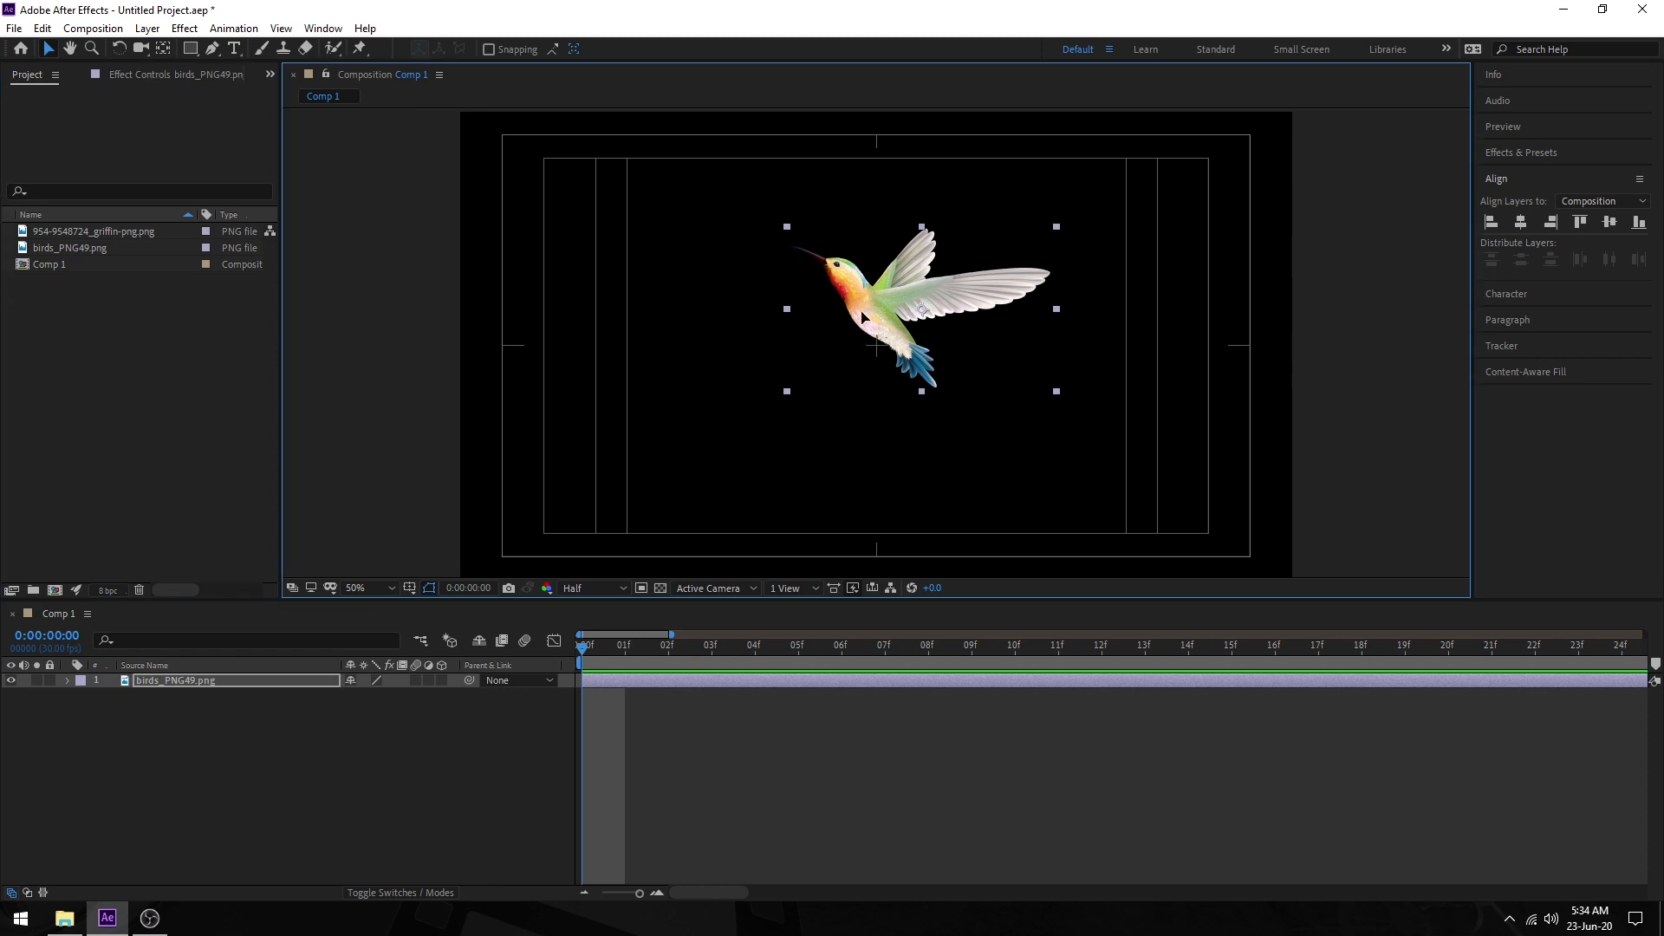
# Step: Center the bird in the composition, and pre-compose its layer as birds_PNG49.png Comp 1, leaving all attributes in Comp 1
pyautogui.moveTo(862, 316); pyautogui.dragTo(867, 344)
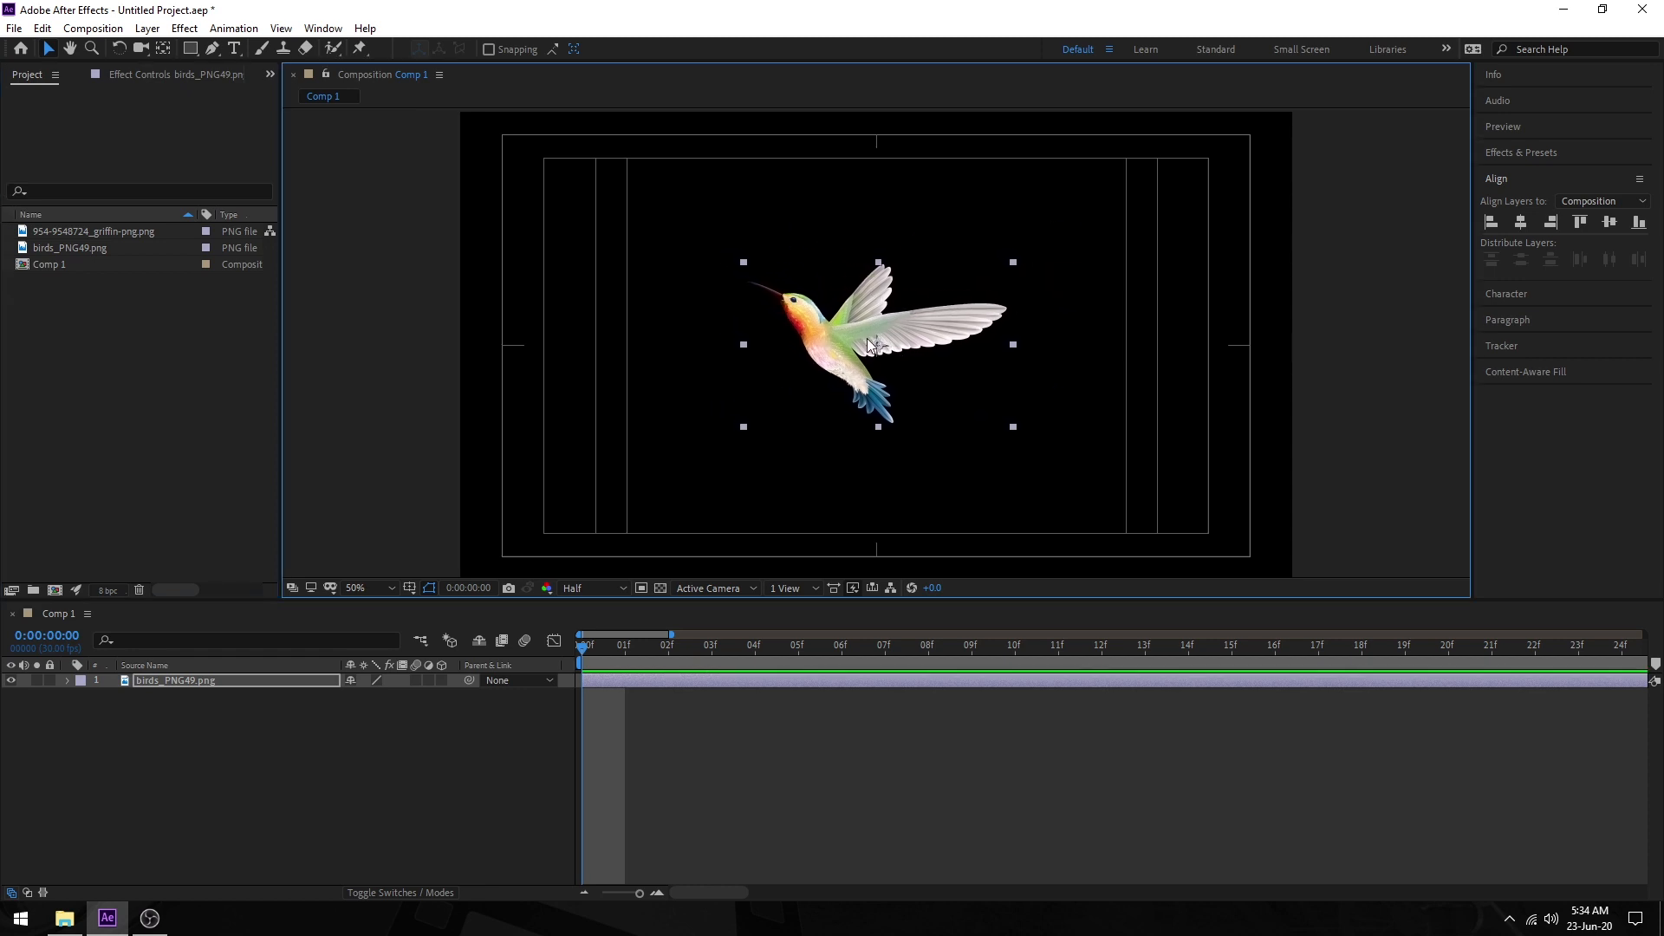
pyautogui.click(362, 738)
pyautogui.rightClick(231, 685)
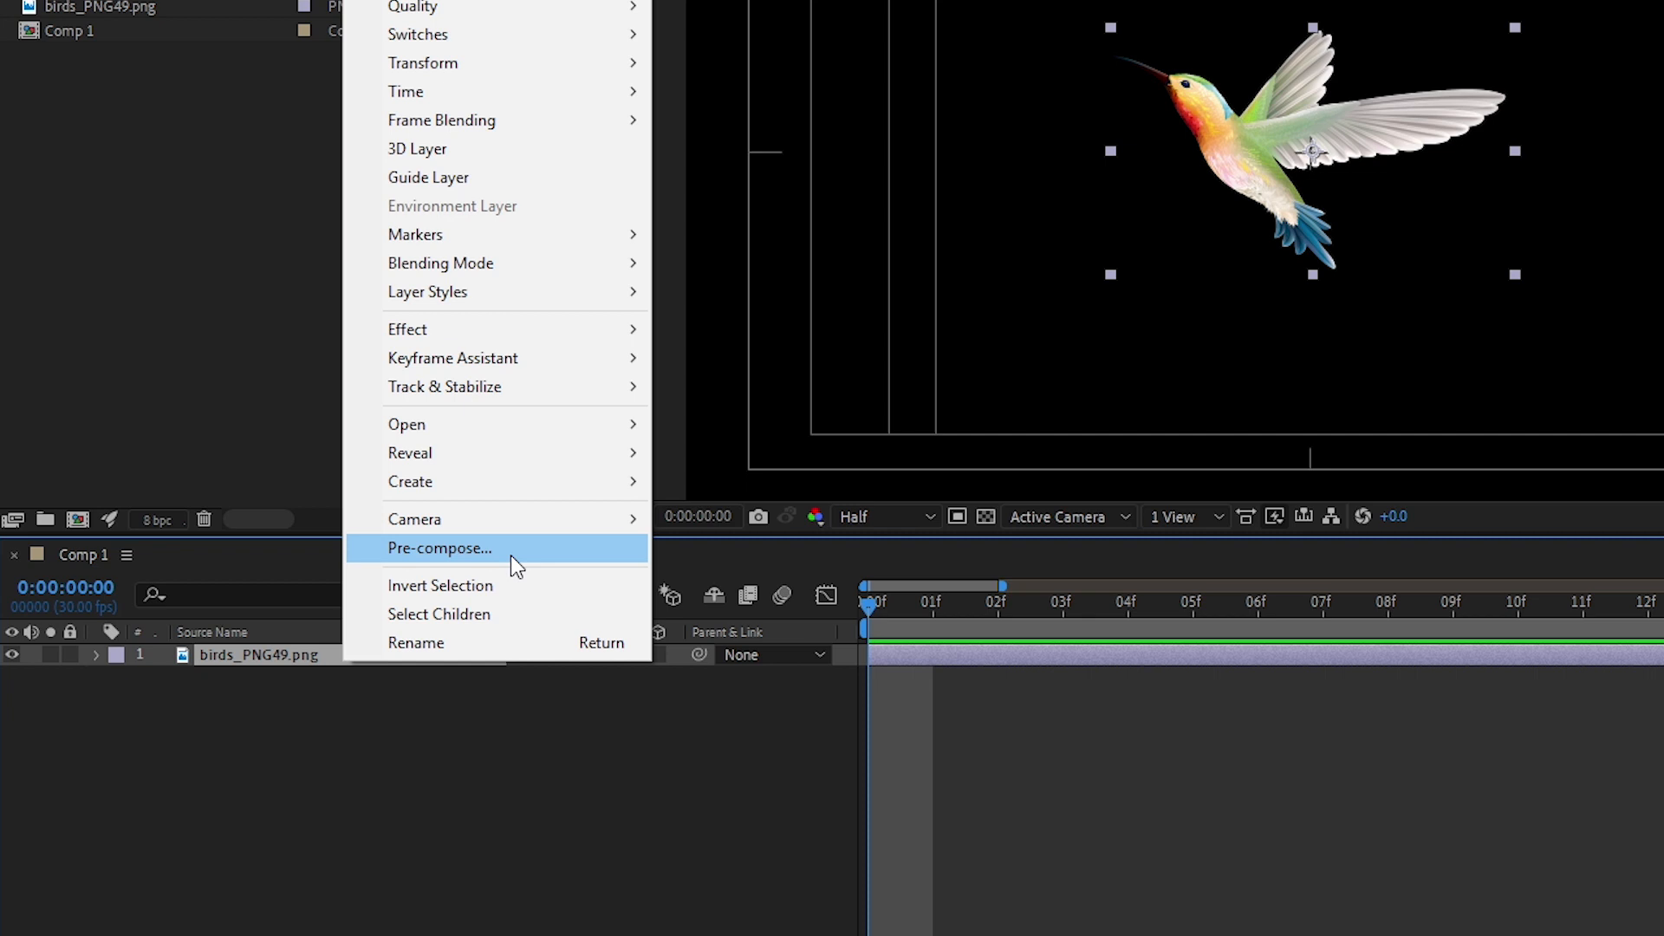
pyautogui.click(512, 556)
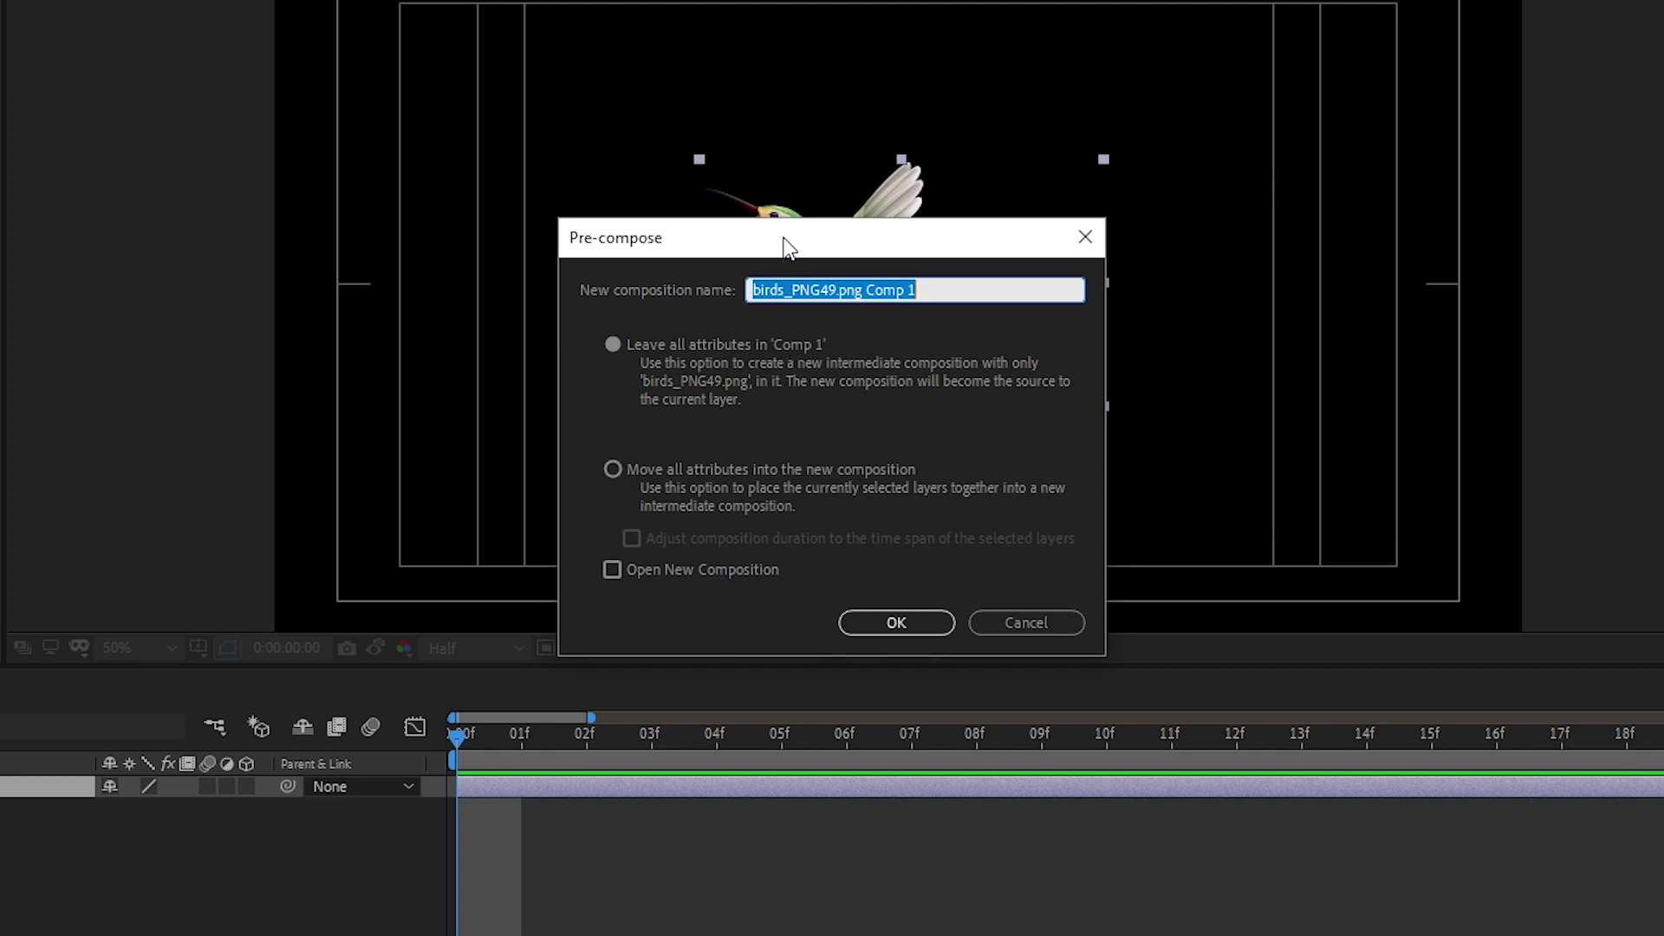
pyautogui.moveTo(788, 239); pyautogui.dragTo(1283, 200)
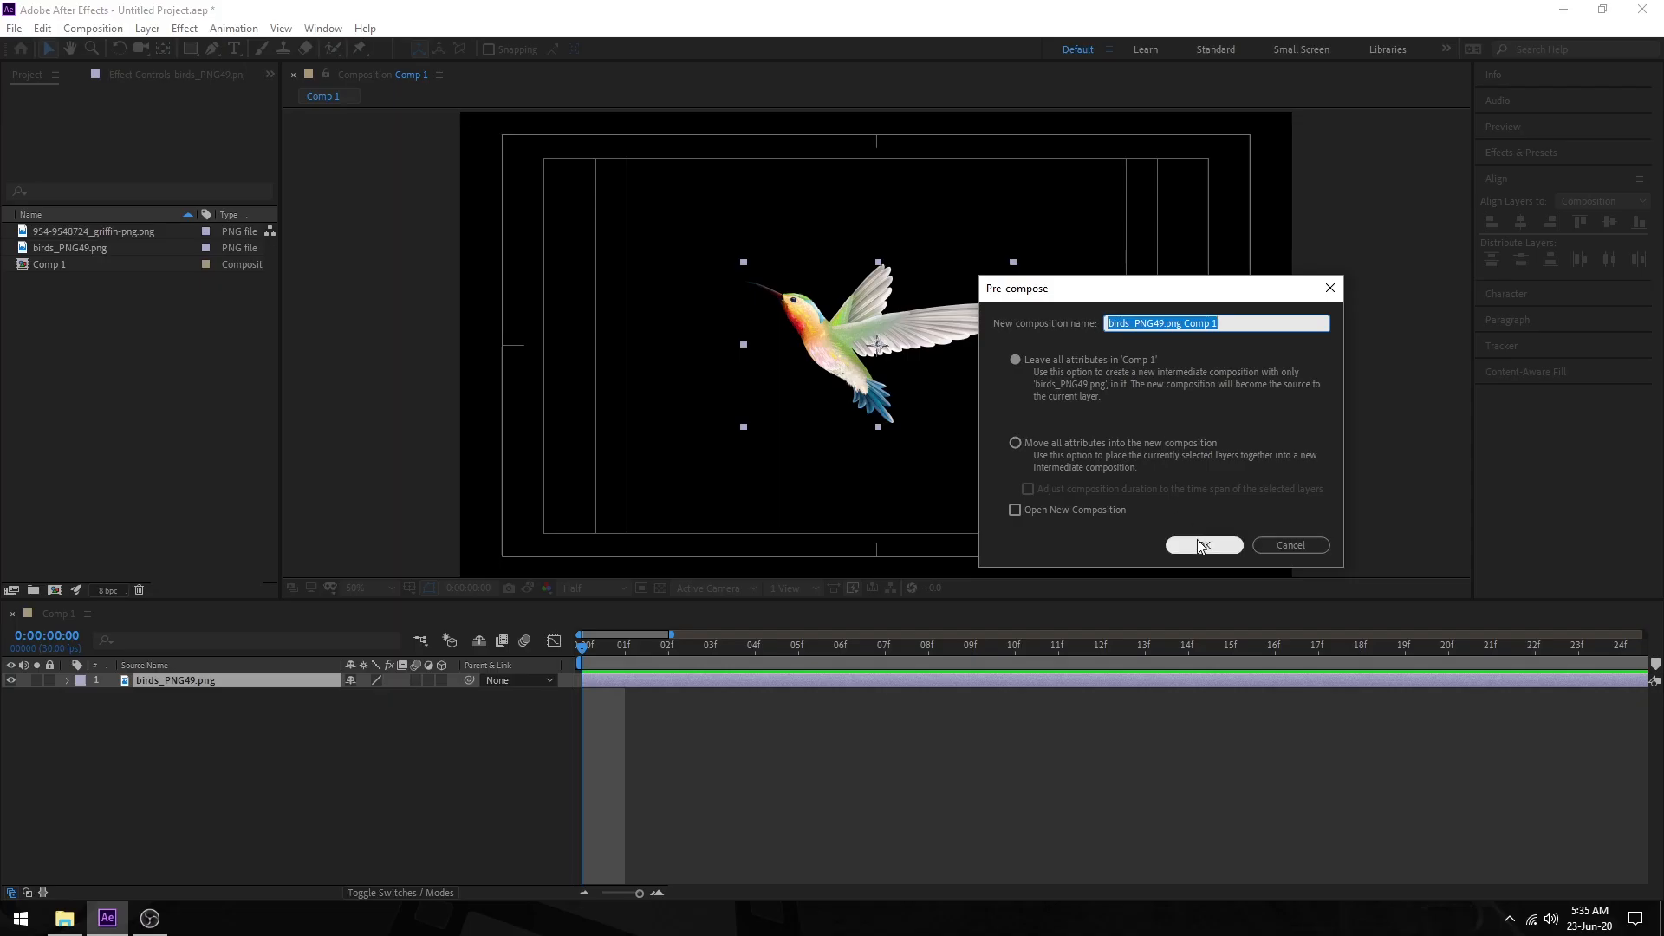
pyautogui.click(1387, 581)
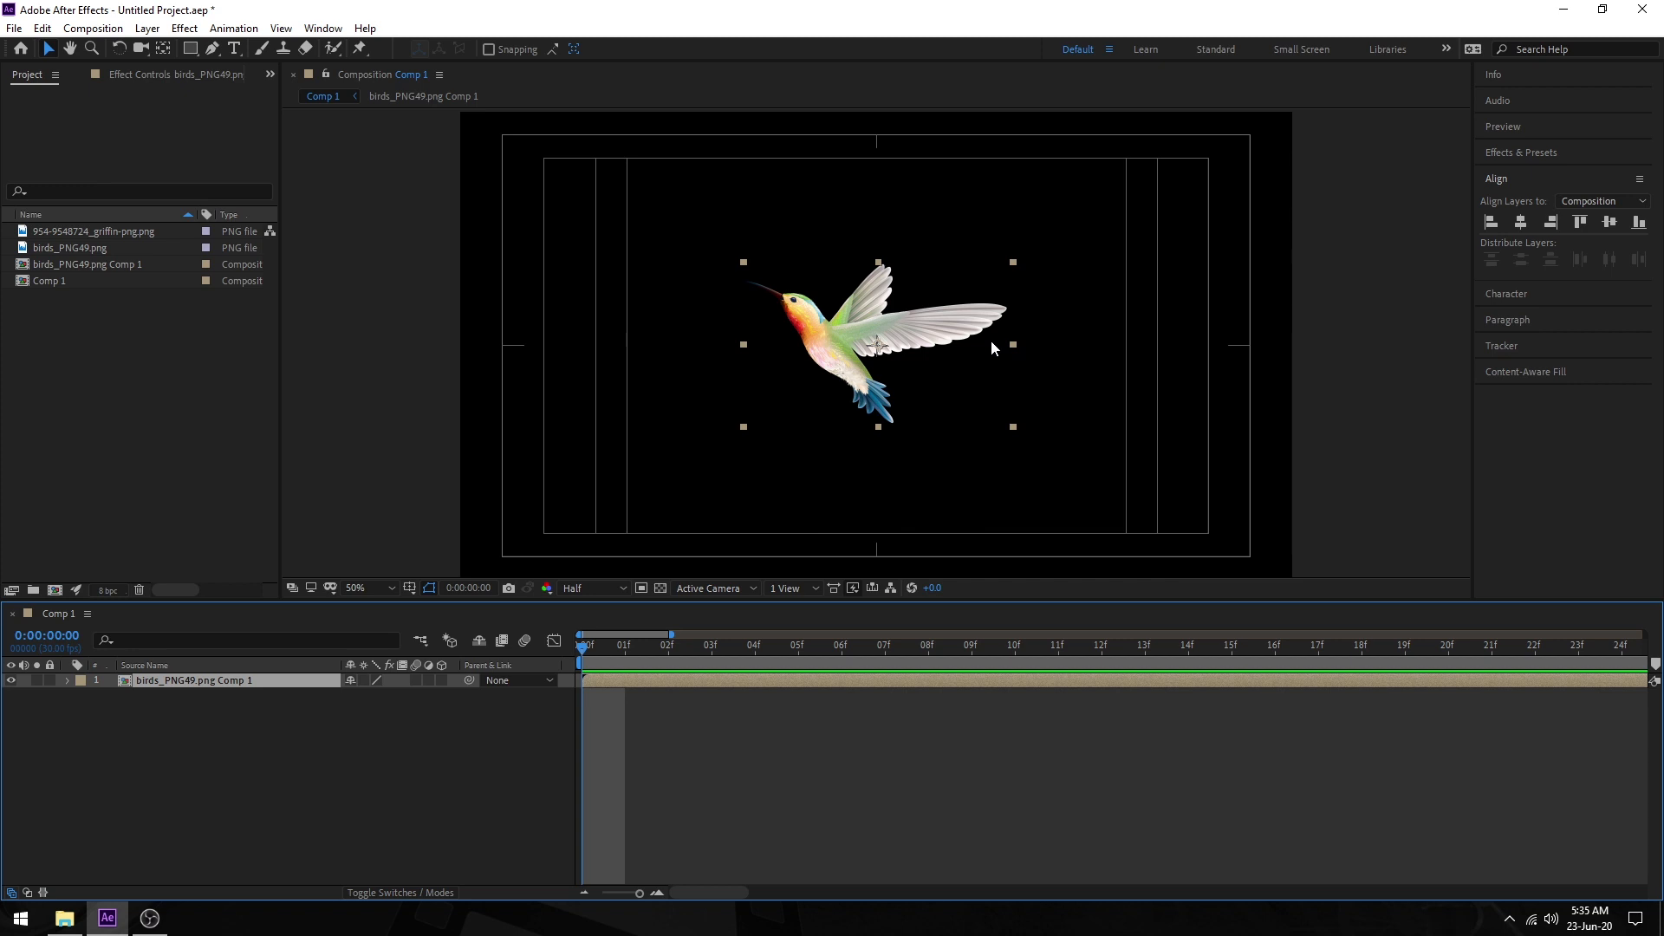
# Step: Inspect the contents and frame size of birds_PNG49.png Comp 1, and return to Comp 1
pyautogui.doubleClick(239, 680)
pyautogui.scroll(-4, 903, 357)
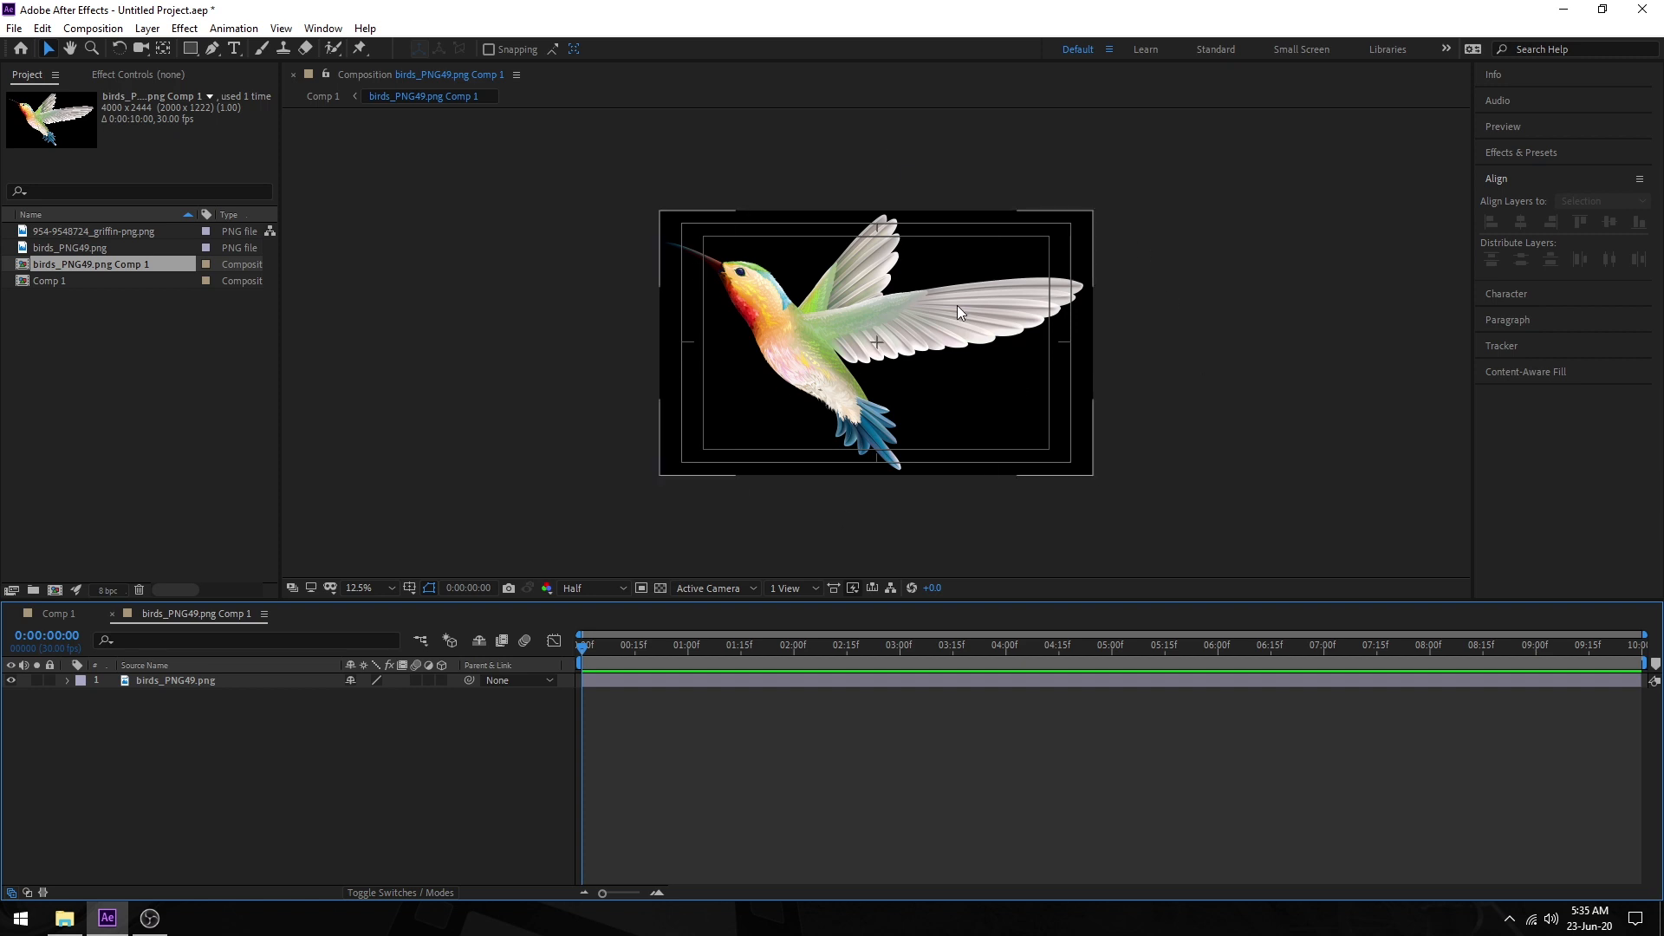
pyautogui.click(325, 97)
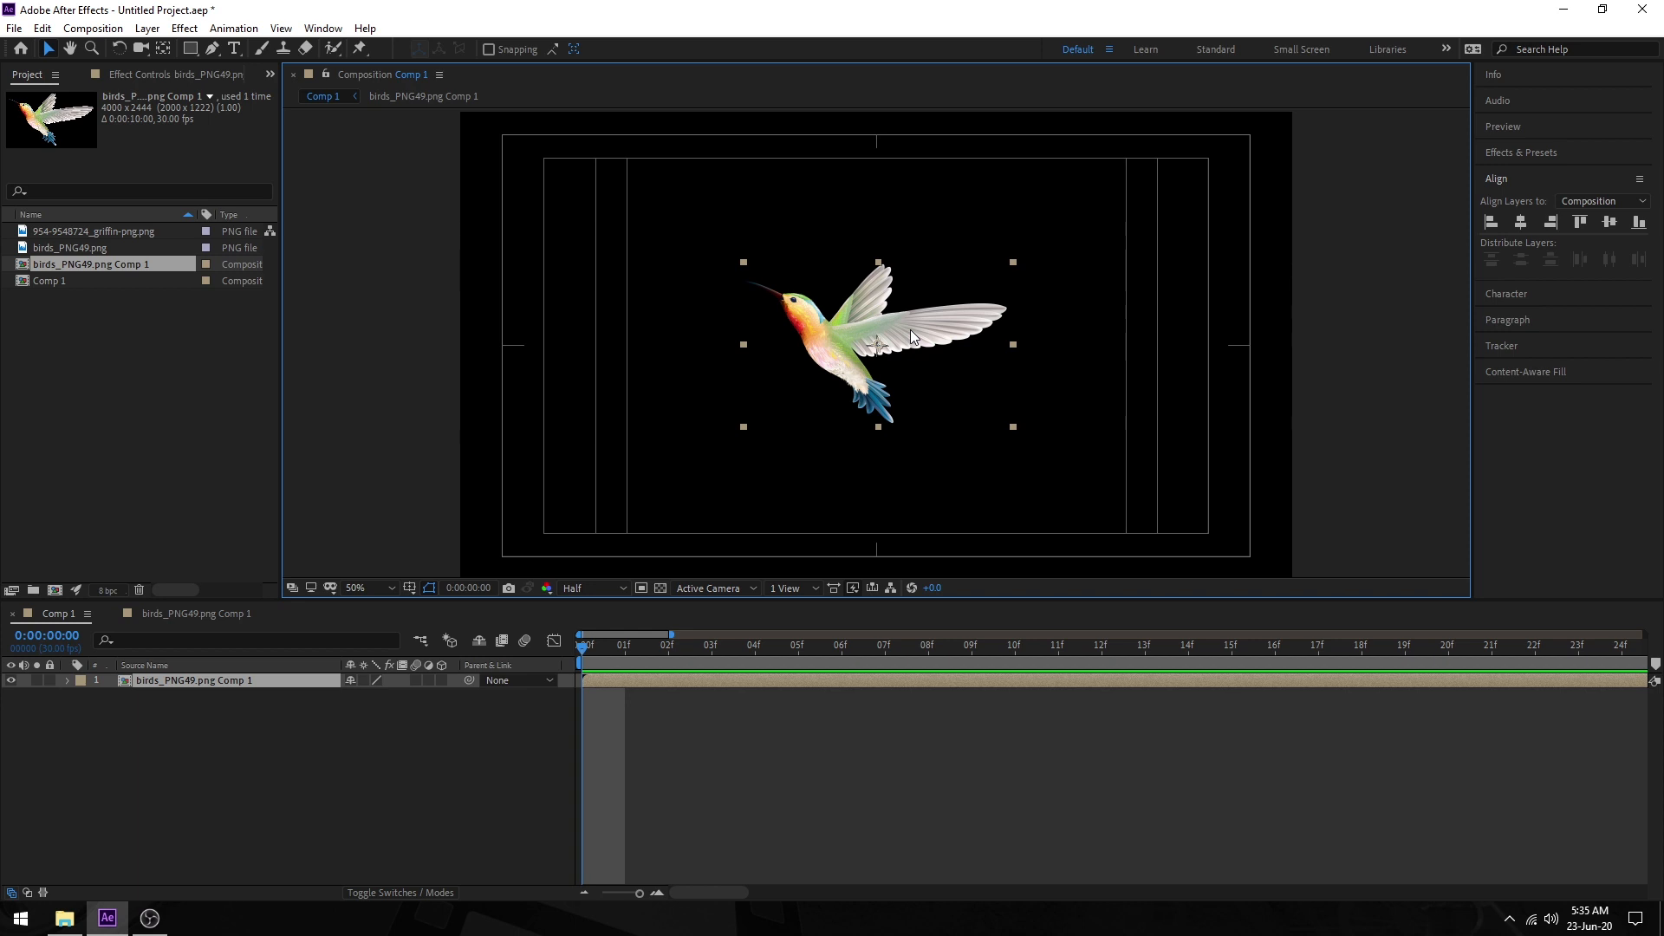
# Step: Try the CC Kaleida effect on the pre-composed bird layer, and undo both the effect and the pre-composition
pyautogui.click(1548, 154)
pyautogui.click(1544, 177)
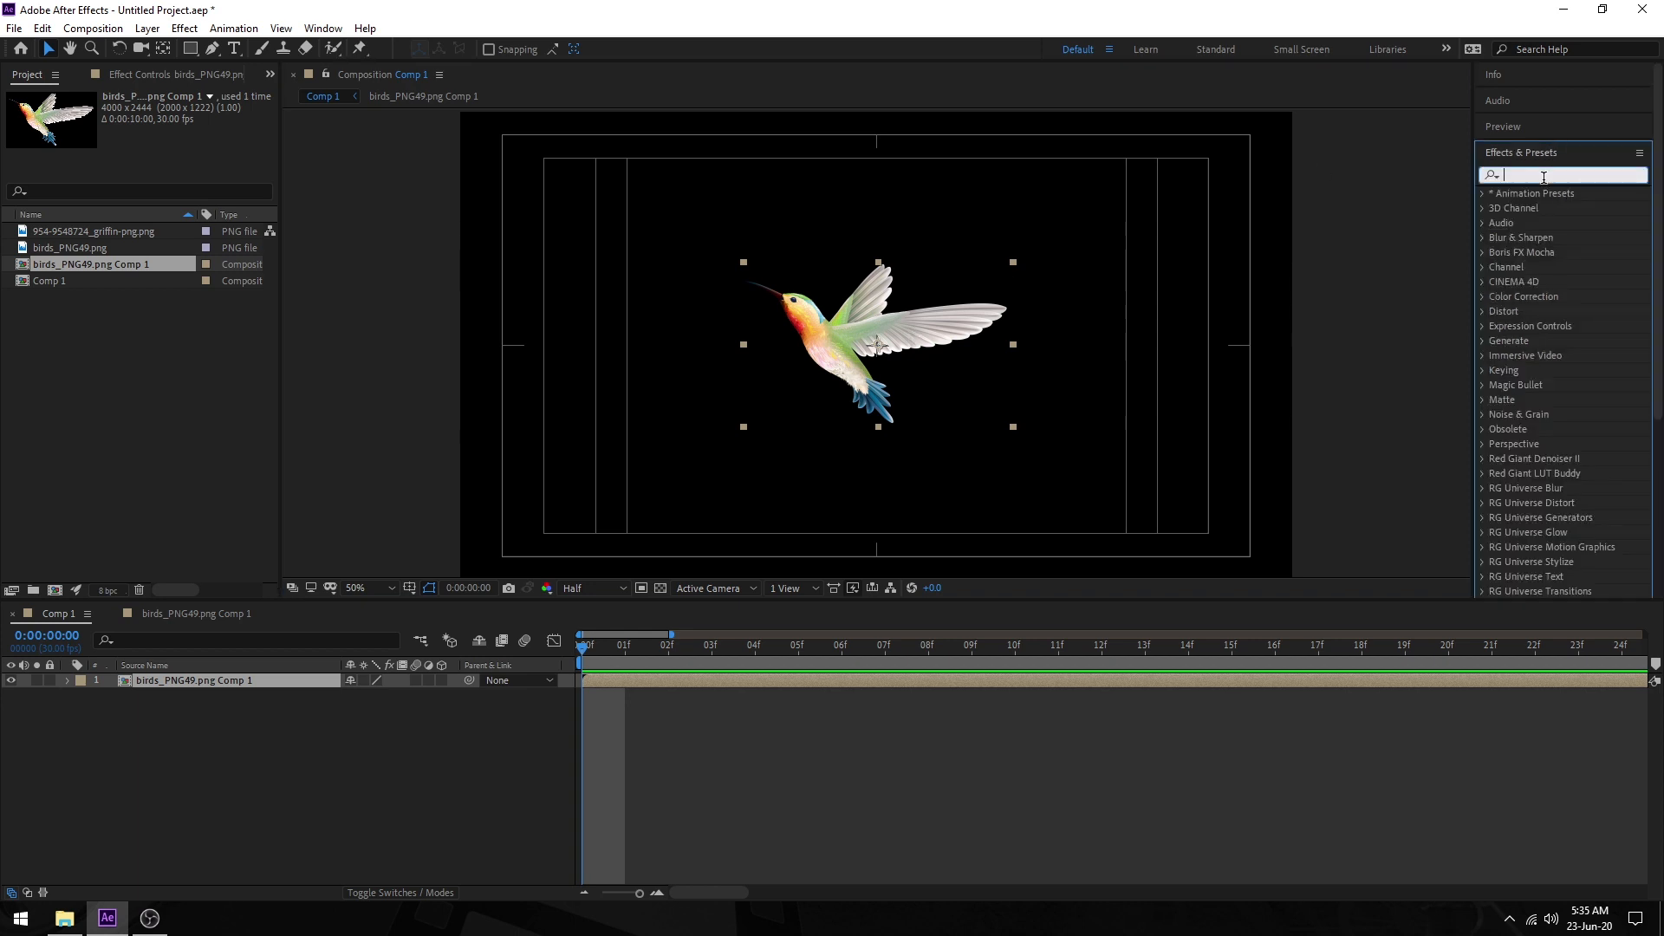
pyautogui.write('cc smear')
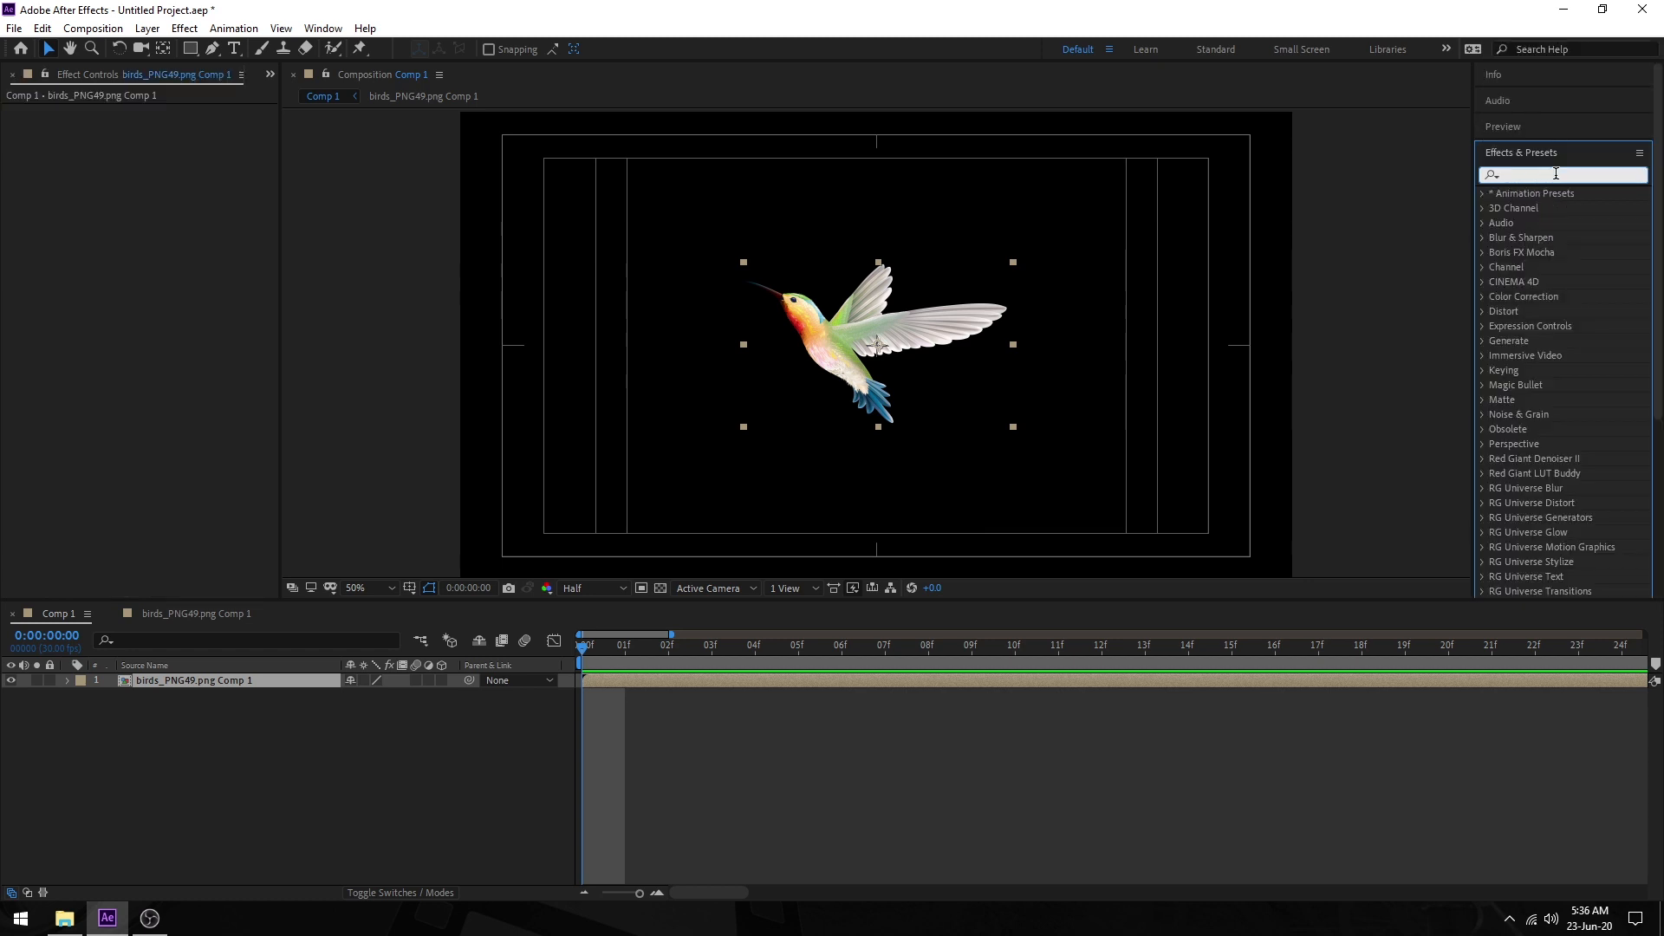
pyautogui.write('cc k')
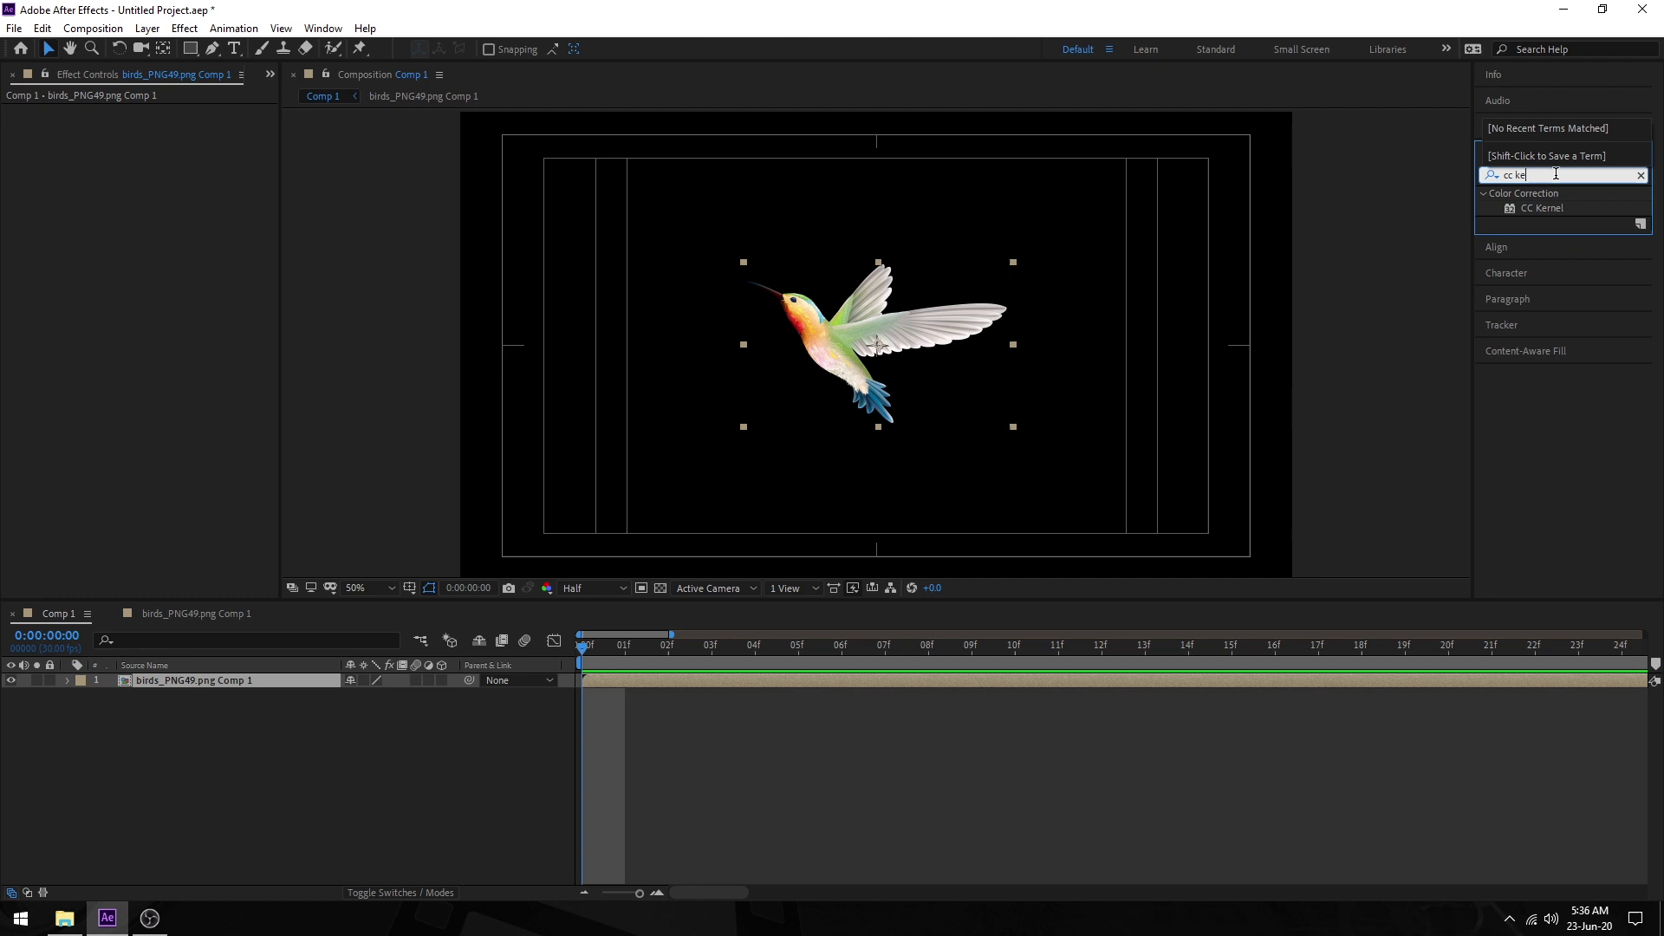
pyautogui.moveTo(1544, 237); pyautogui.dragTo(947, 343)
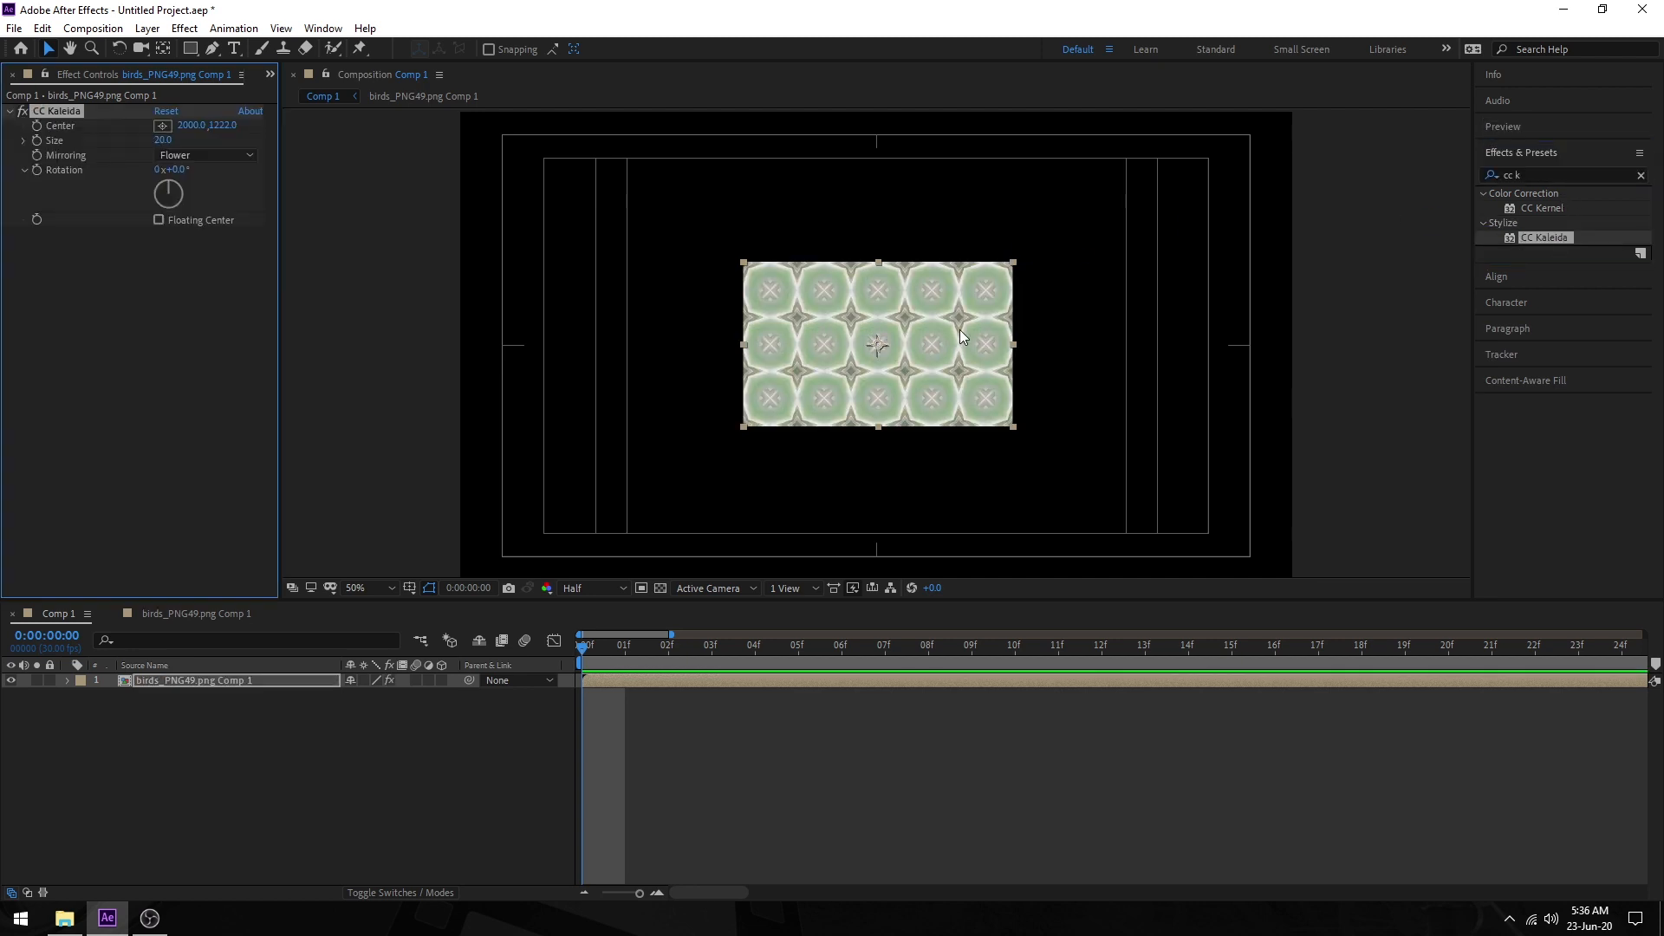
pyautogui.click(359, 796)
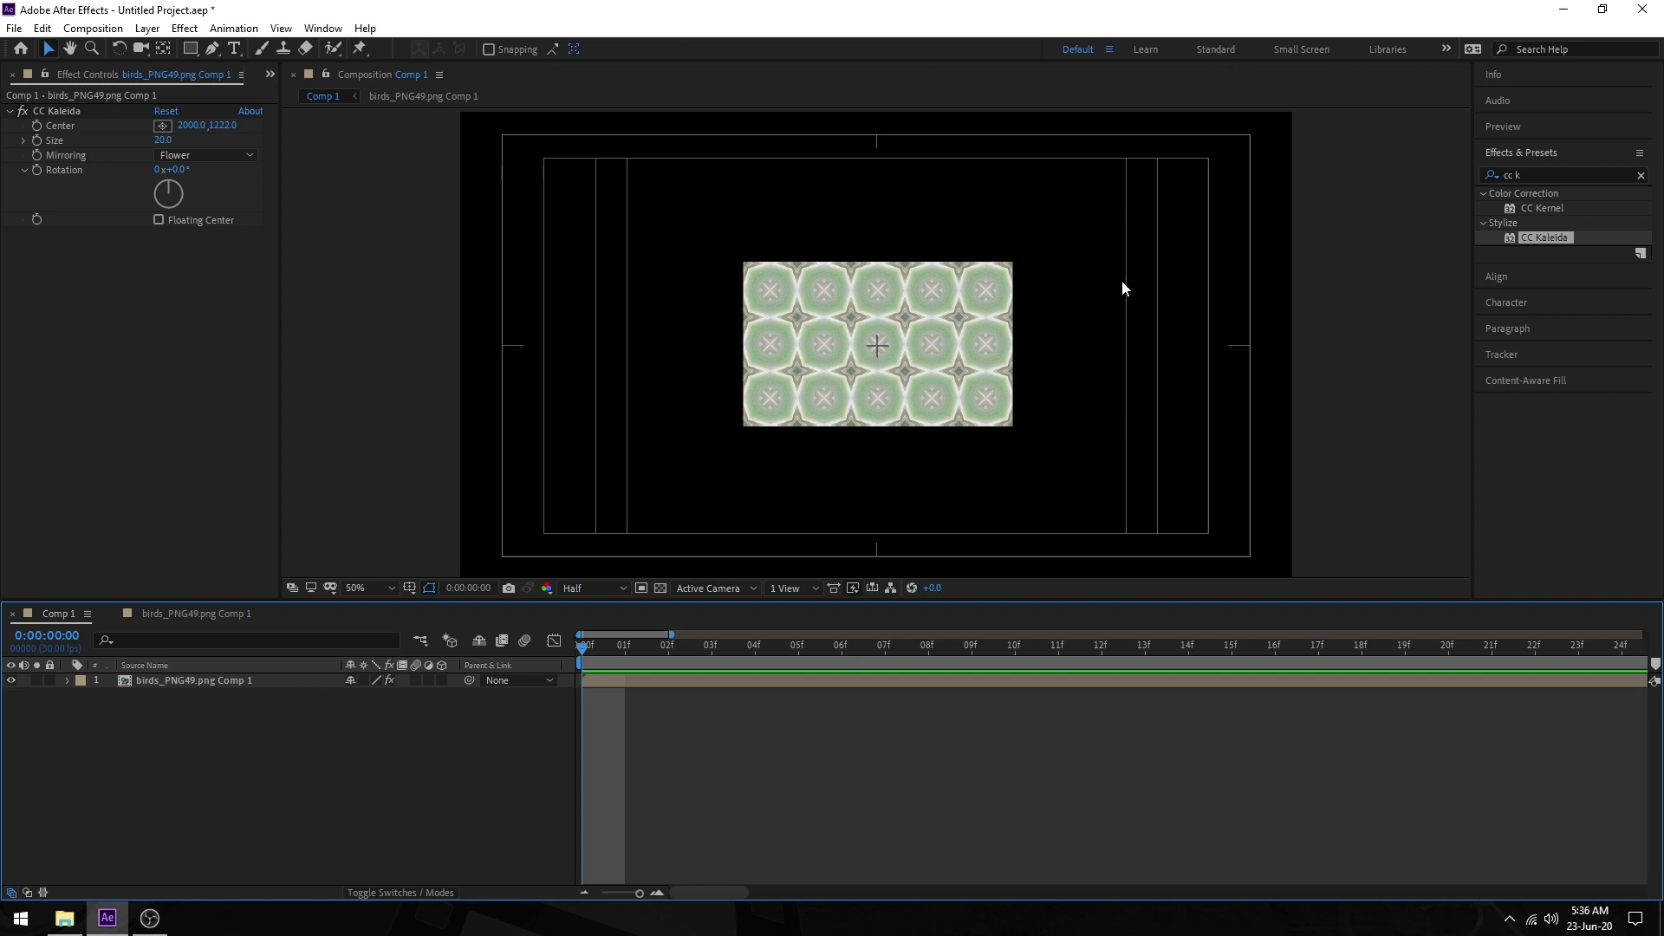
pyautogui.hotkey('ctrl', 'z')
pyautogui.hotkey('ctrl', 'z')
# Step: Pre-compose the bird layer with all attributes moved into the new composition, and apply CC Kaleida to it
pyautogui.rightClick(258, 680)
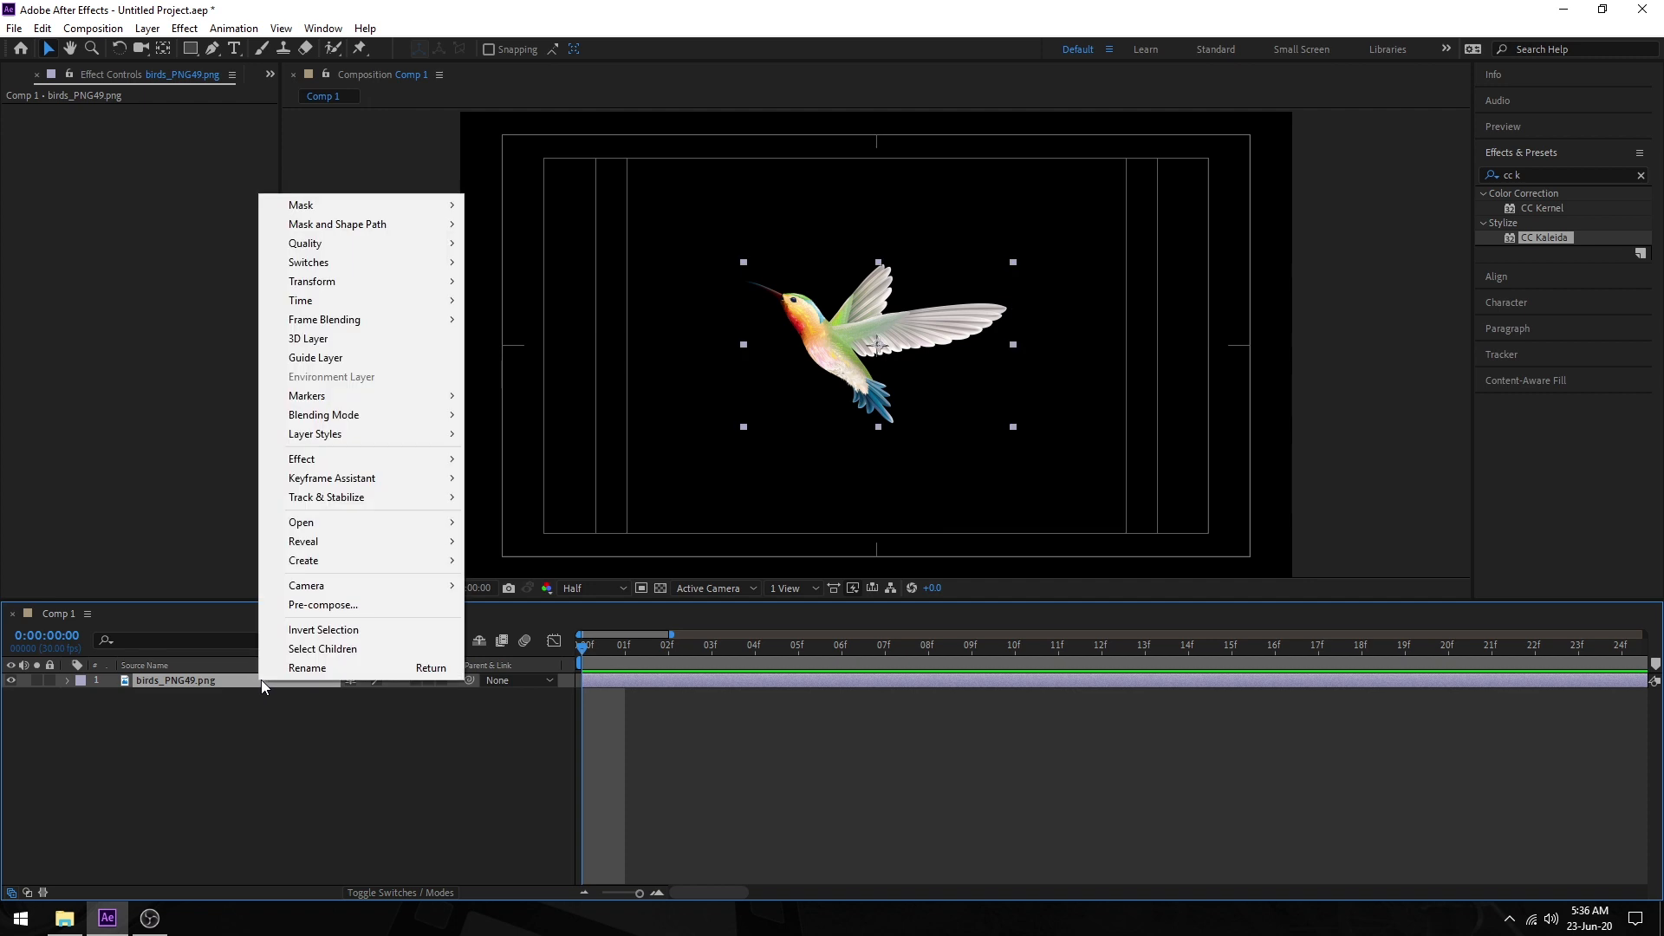
pyautogui.click(347, 605)
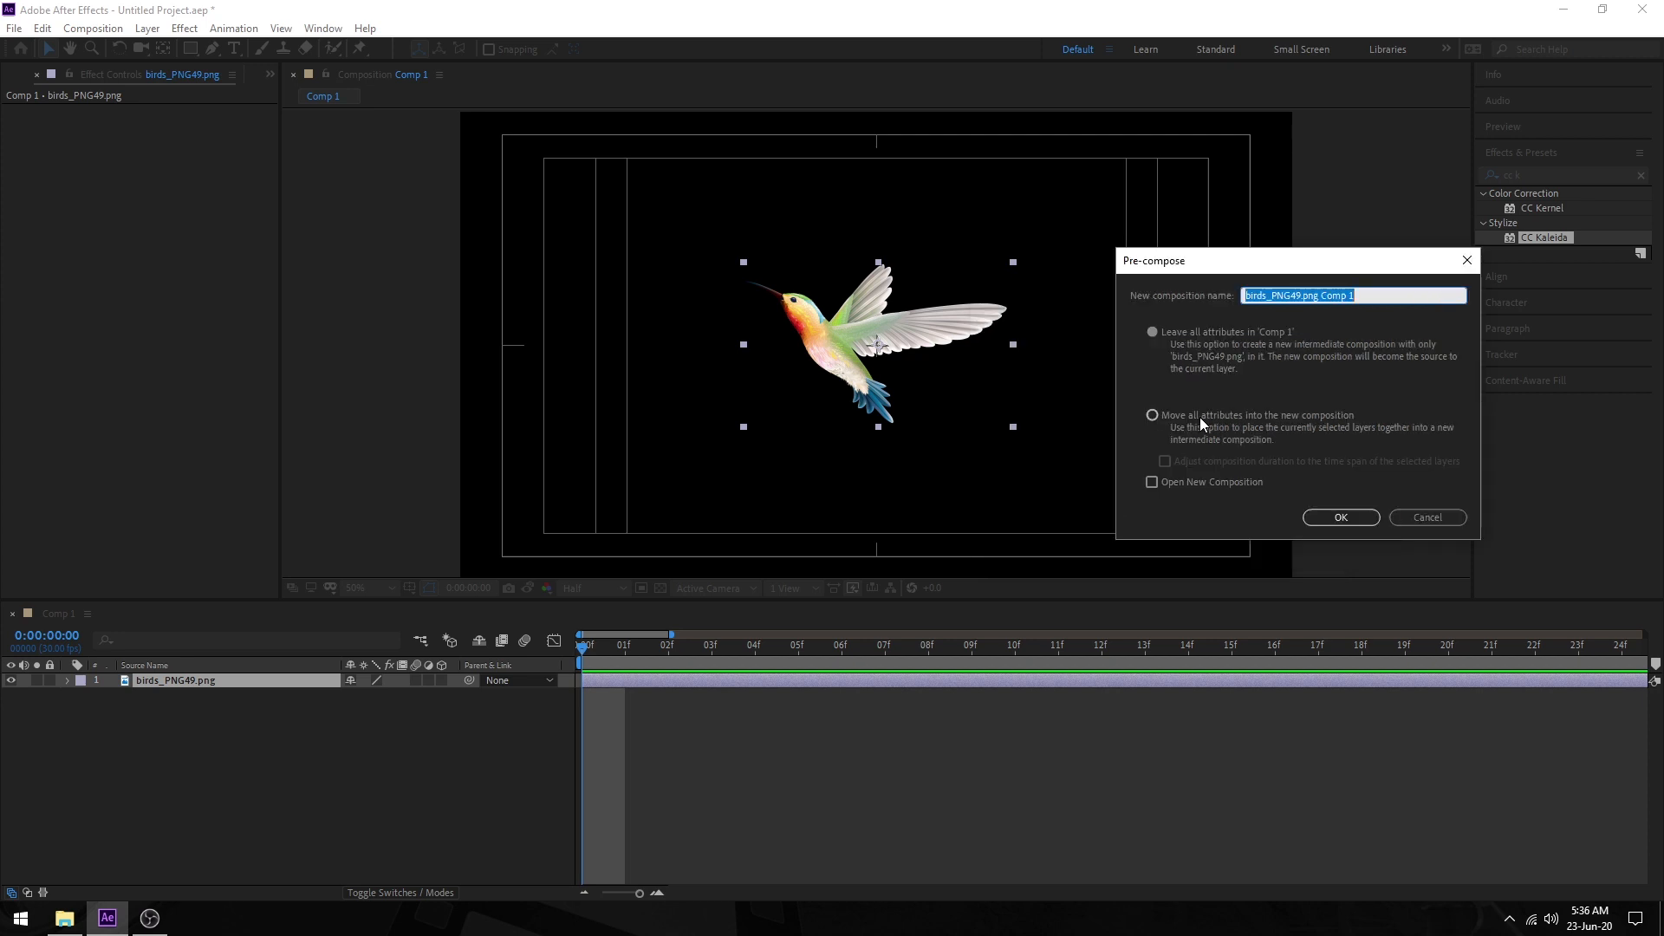
pyautogui.click(1199, 417)
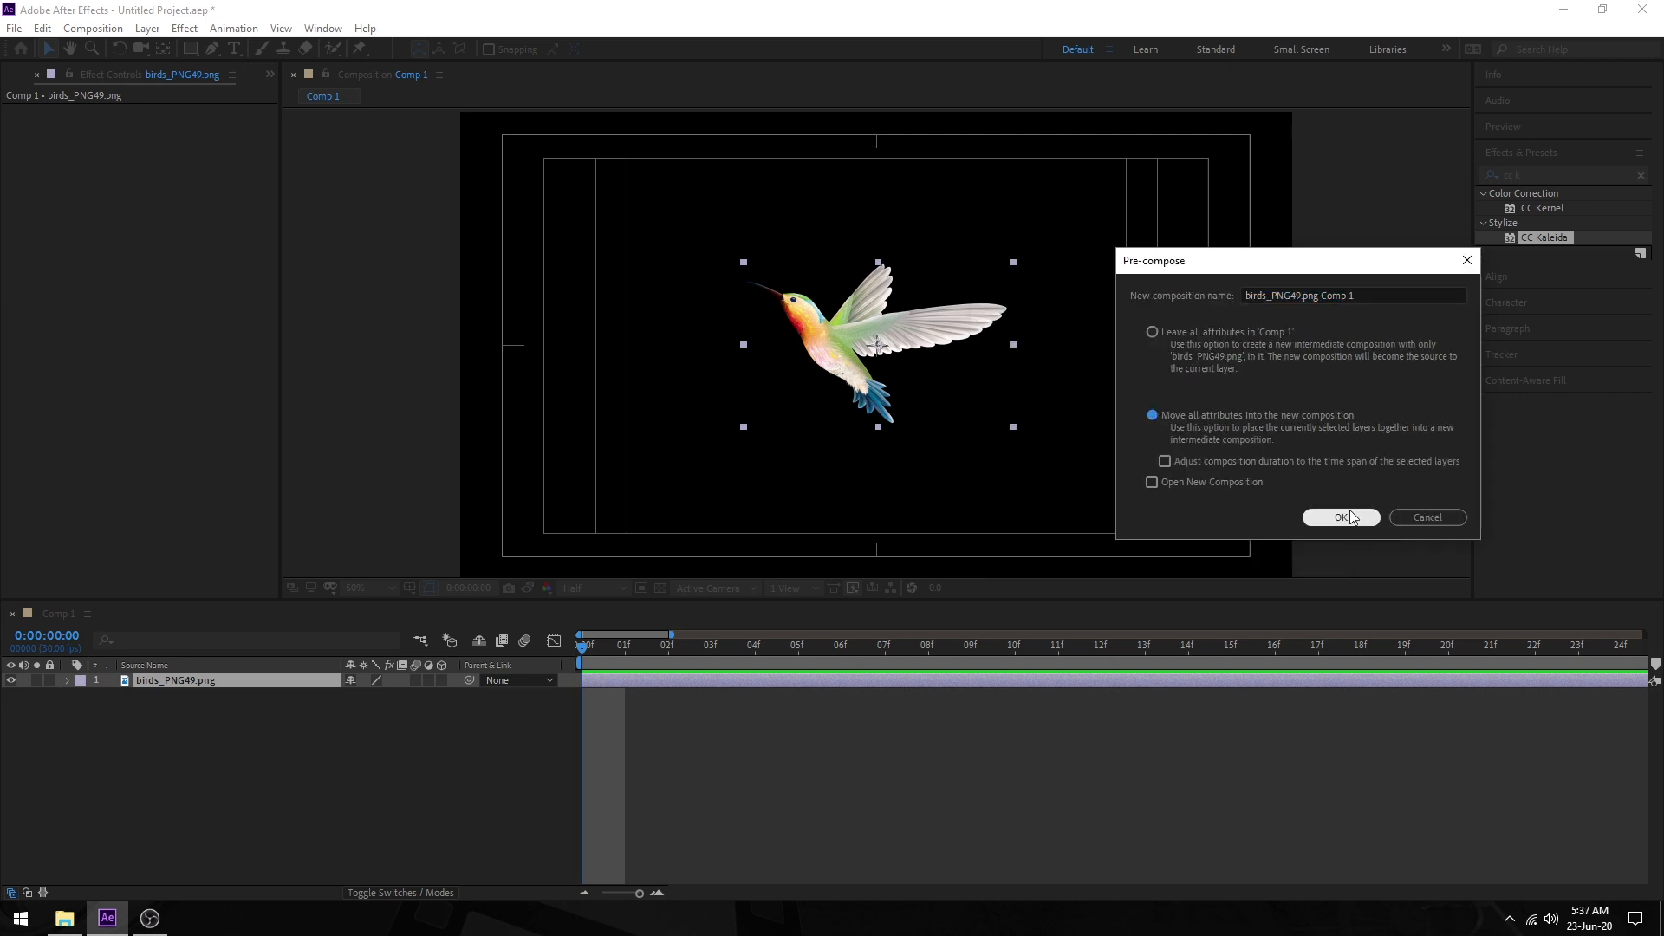
pyautogui.click(1350, 511)
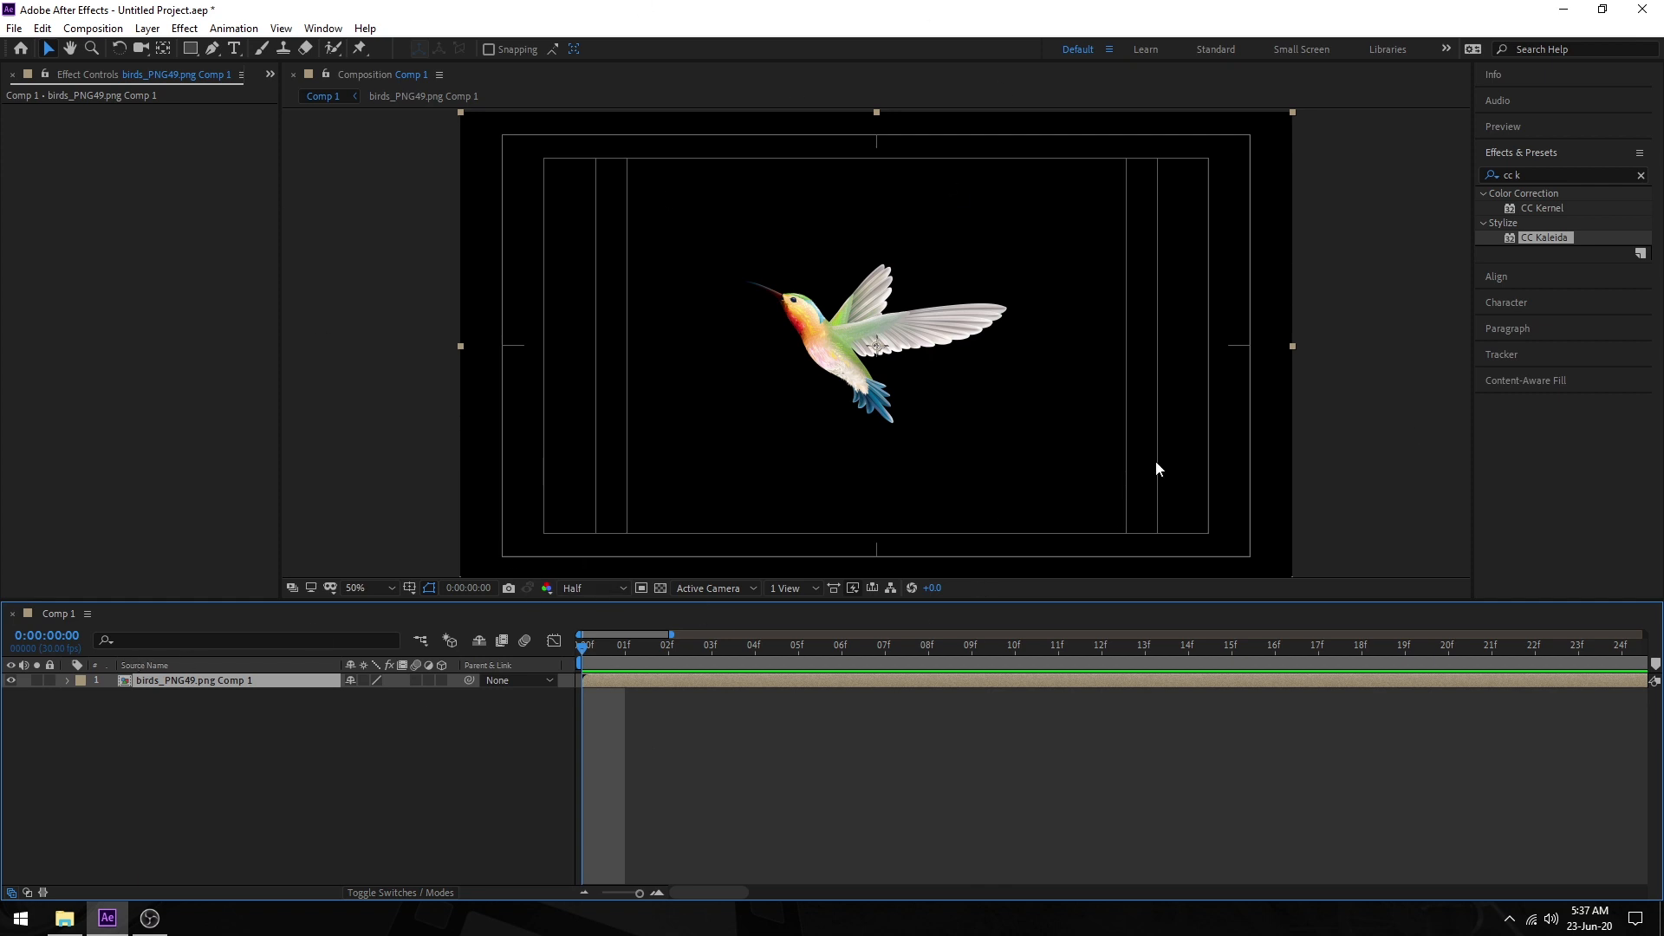
pyautogui.moveTo(1542, 236); pyautogui.dragTo(224, 690)
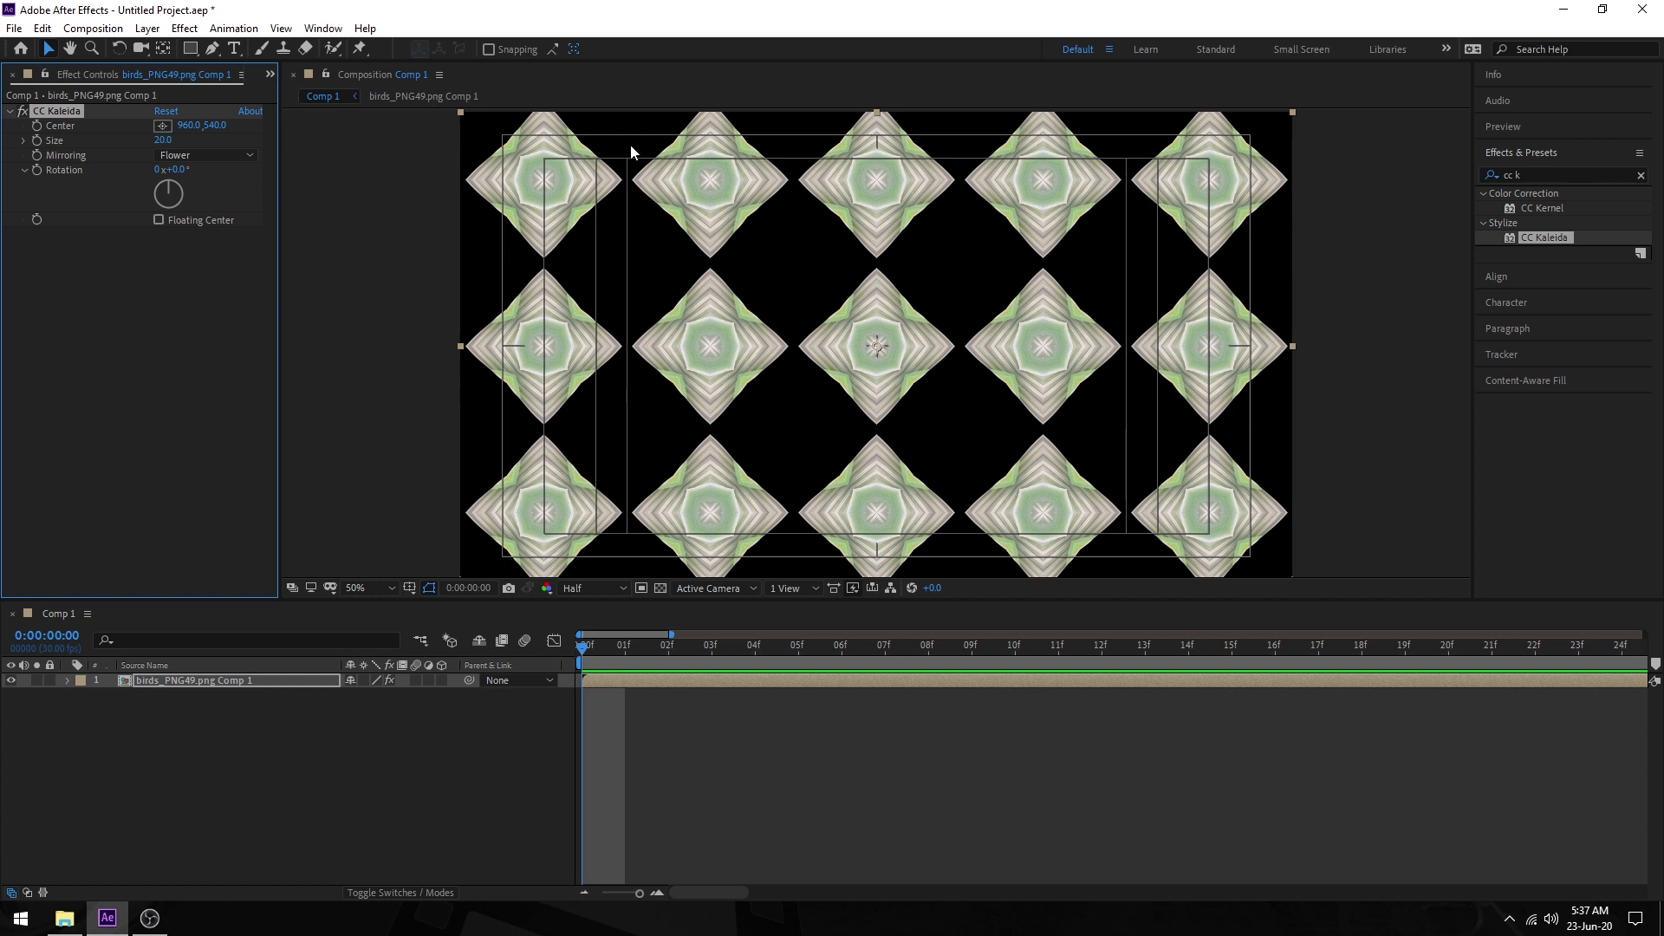
pyautogui.click(234, 763)
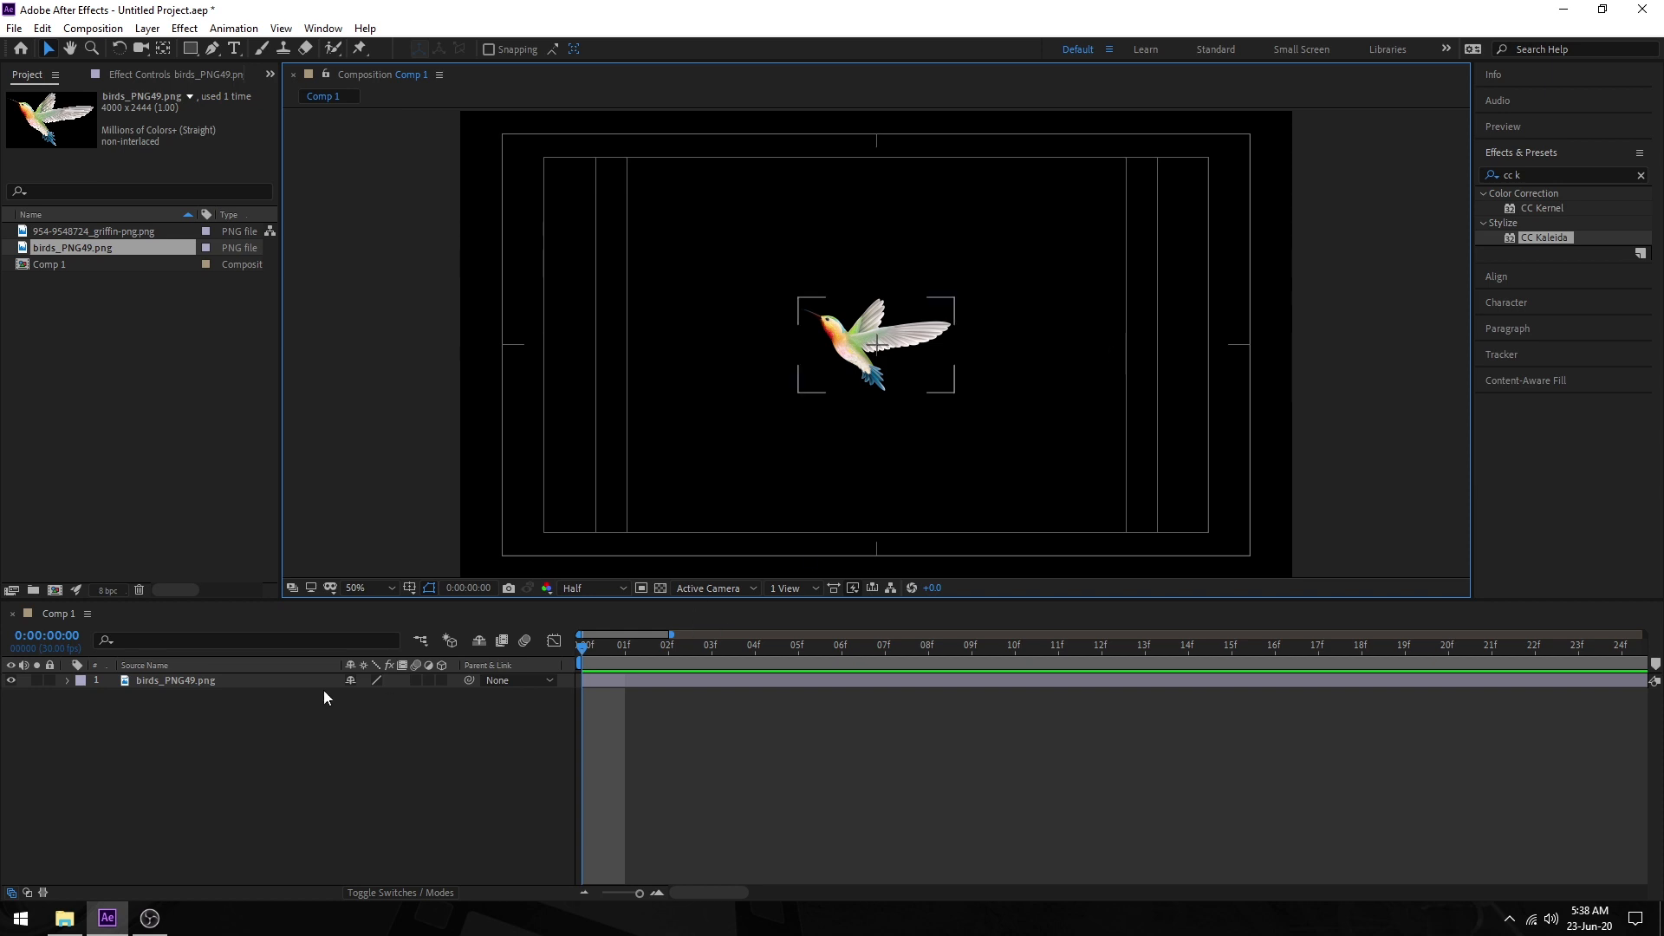
# Step: Move the bird to position 366, 840 near the composition's lower-left corner, and set a Position keyframe at the first frame
pyautogui.click(239, 684)
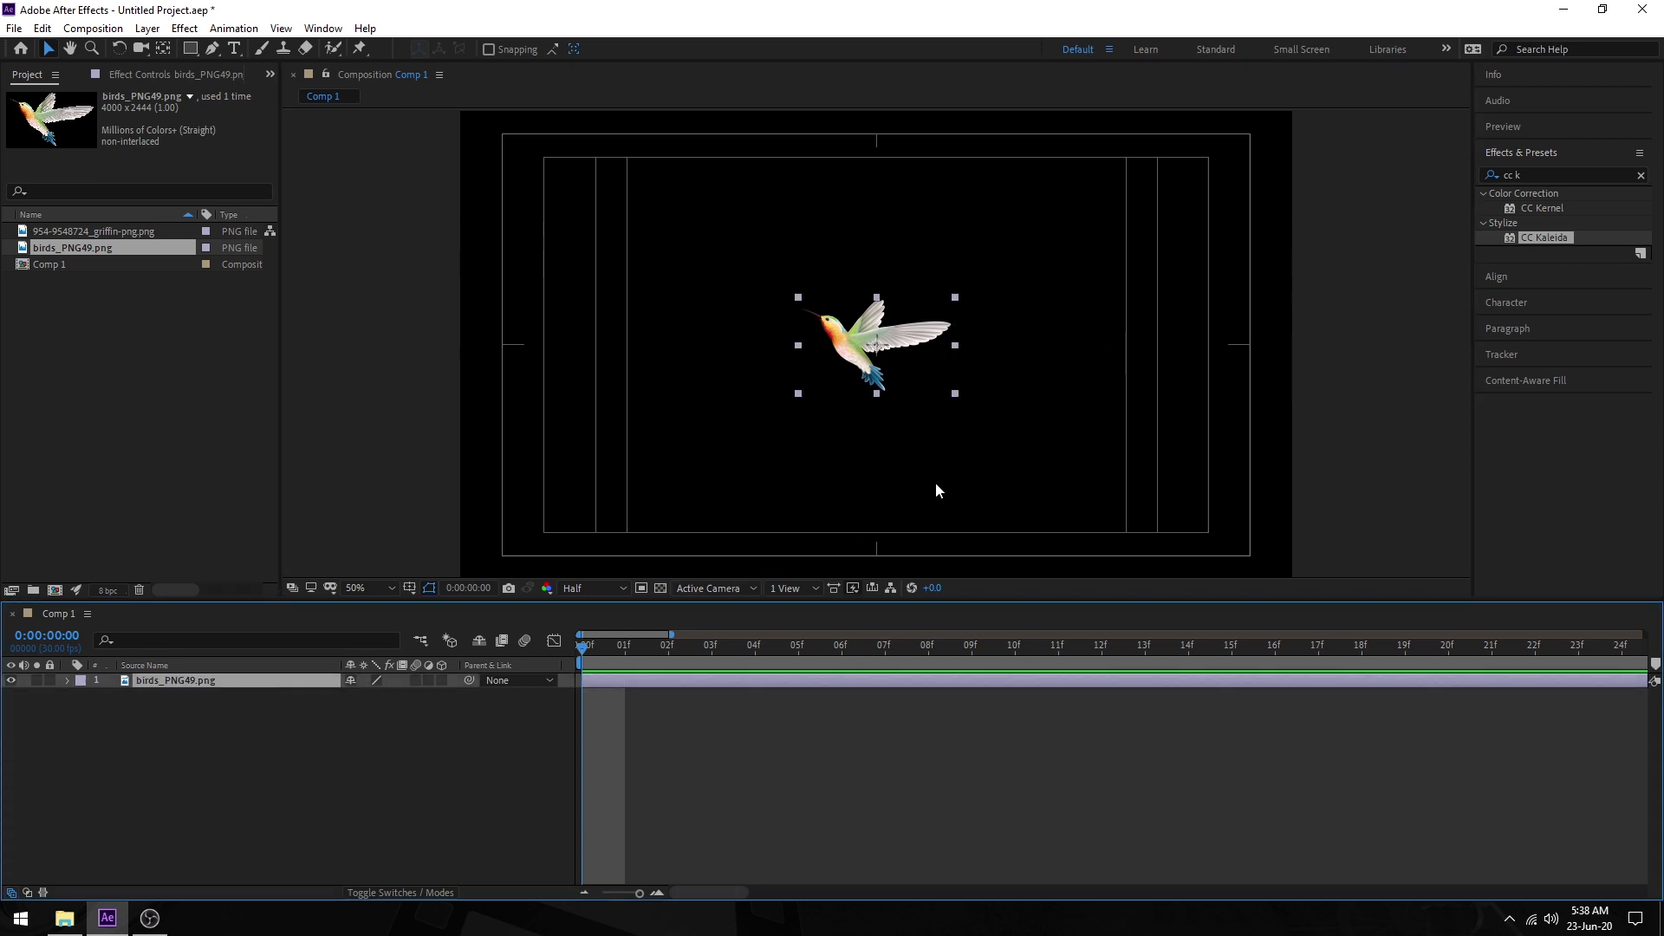
pyautogui.moveTo(895, 343); pyautogui.dragTo(637, 473)
pyautogui.click(138, 687)
pyautogui.click(68, 682)
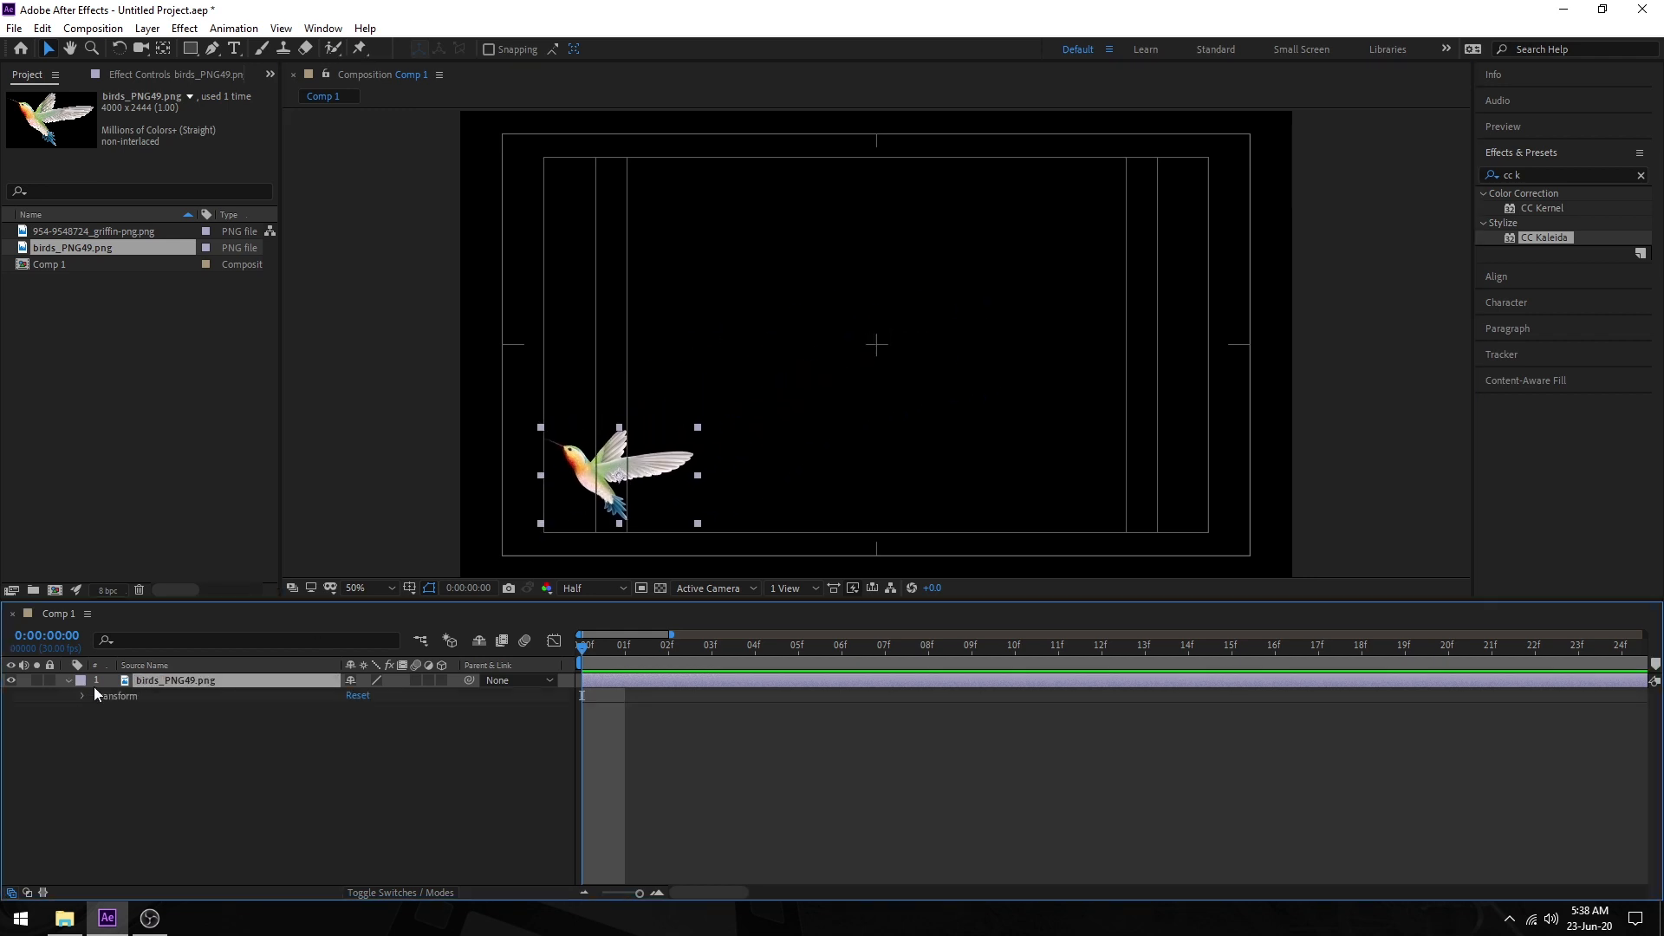
pyautogui.click(82, 696)
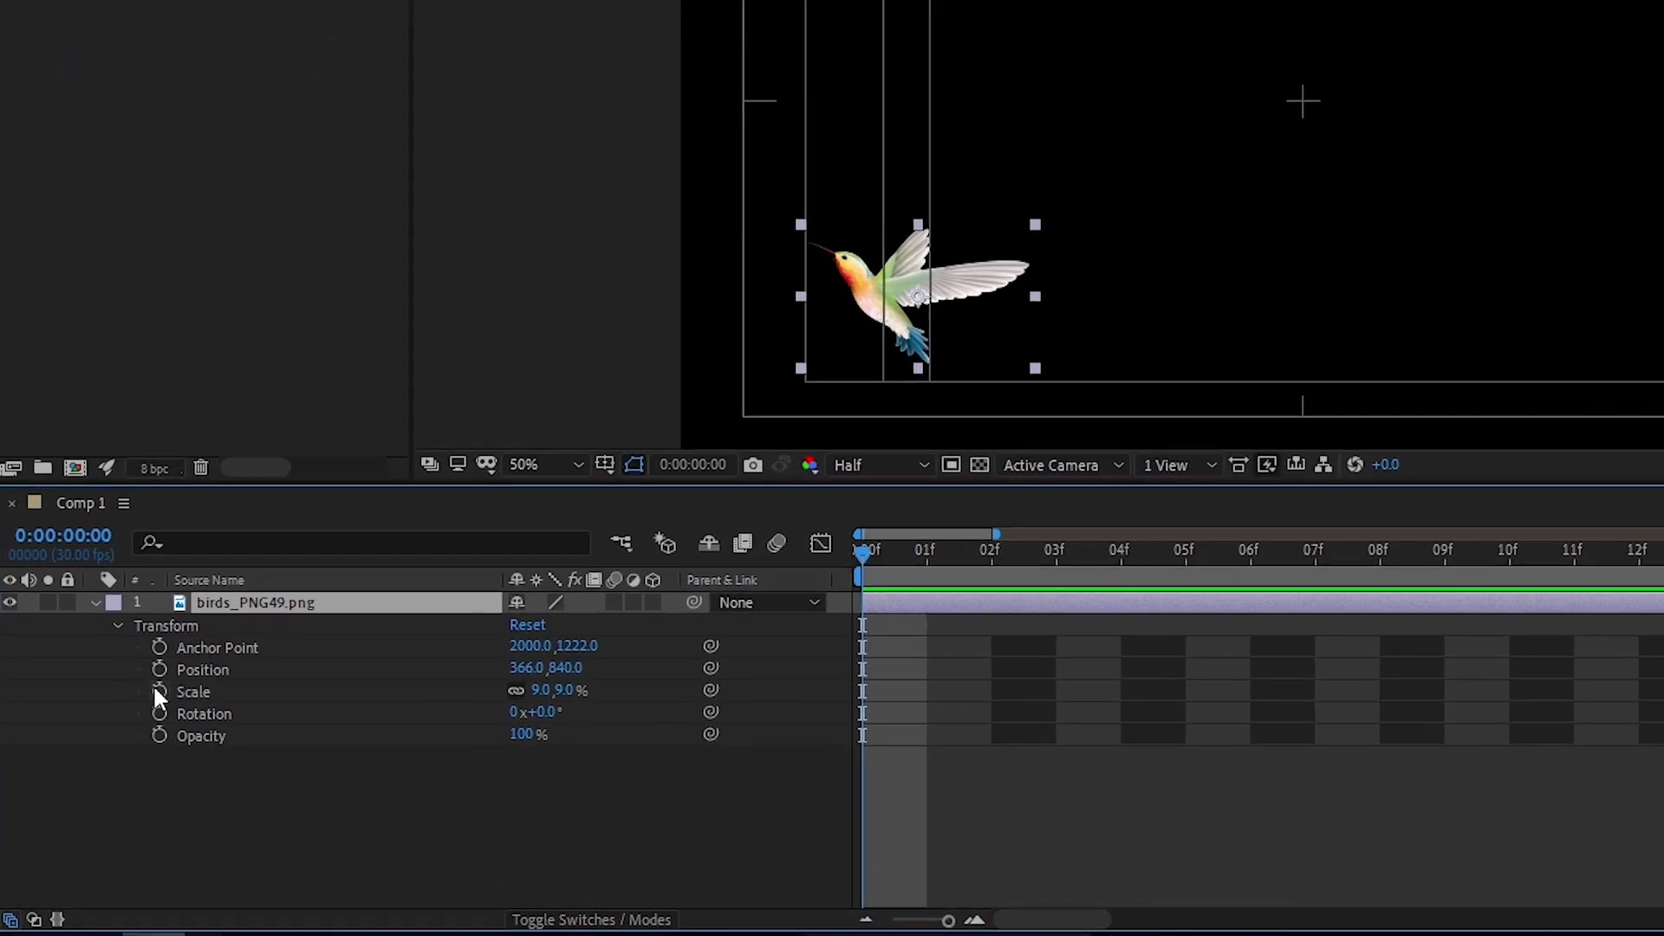
pyautogui.click(111, 725)
# Step: Add a Position keyframe at 0:00:00:05 with the bird moved to about 1578, 236 near the composition's upper-right corner
pyautogui.click(995, 550)
pyautogui.moveTo(1036, 543); pyautogui.dragTo(1181, 546)
pyautogui.moveTo(1003, 269); pyautogui.dragTo(1199, 197)
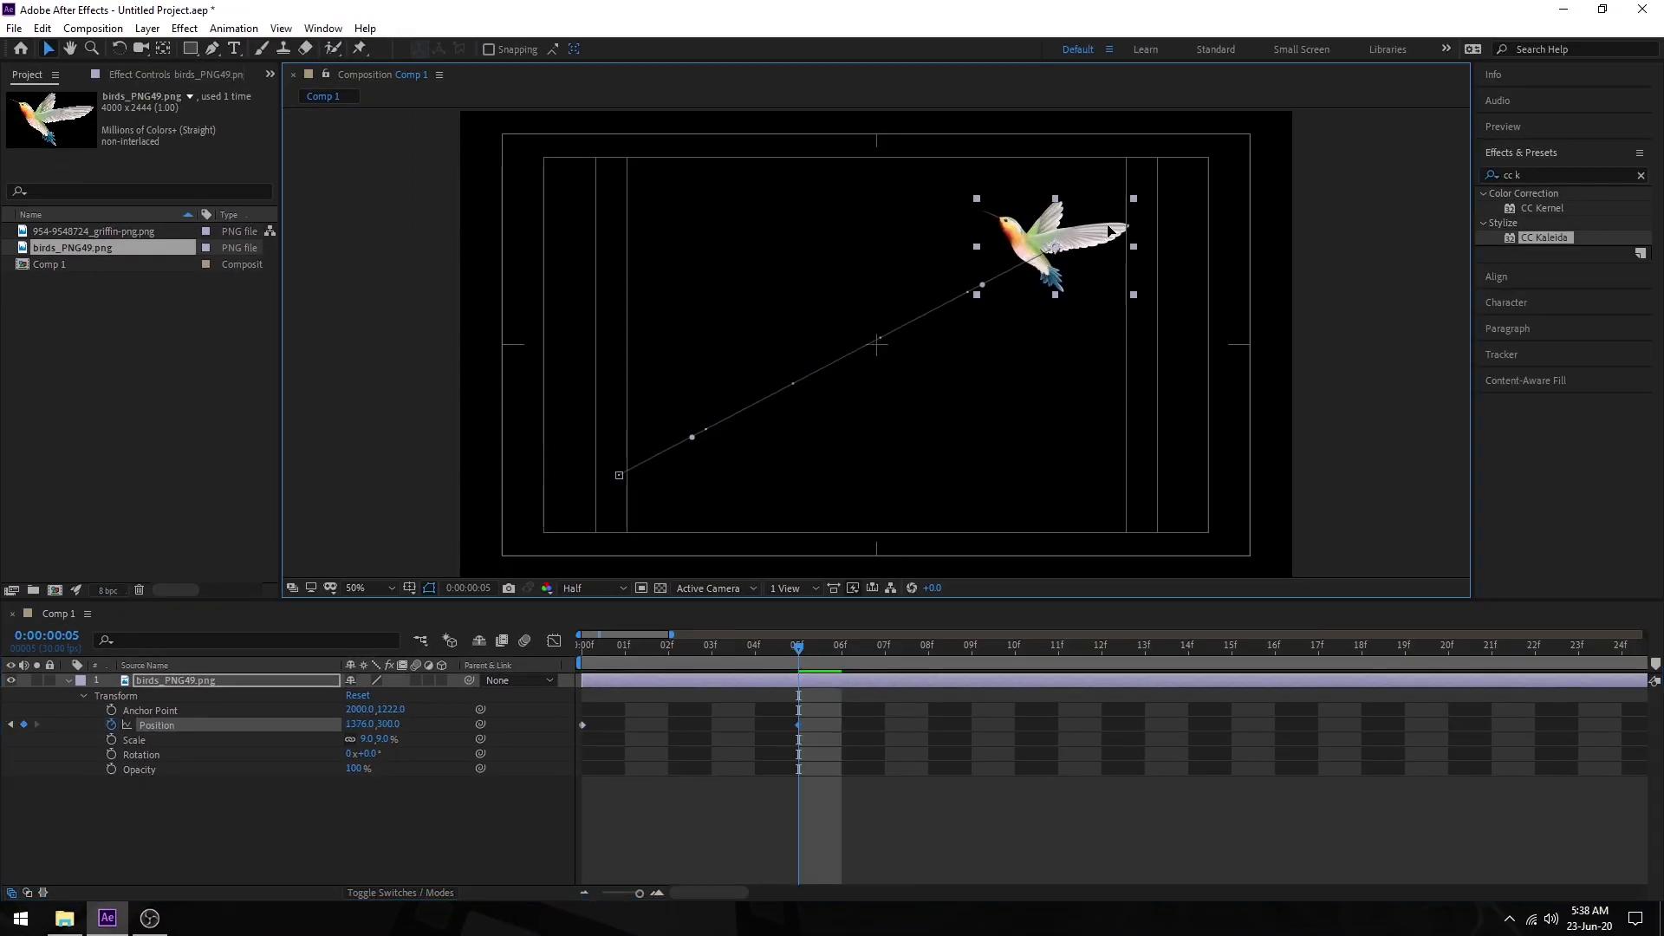
# Step: Preview the bird's diagonal movement from the first frame, and stop the playback
pyautogui.moveTo(768, 650); pyautogui.dragTo(493, 664)
pyautogui.press('space')
pyautogui.press('space')
# Step: Slow the bird's movement by shifting its second Position keyframe to about frame 17, and return to the first frame
pyautogui.moveTo(639, 893); pyautogui.dragTo(564, 906)
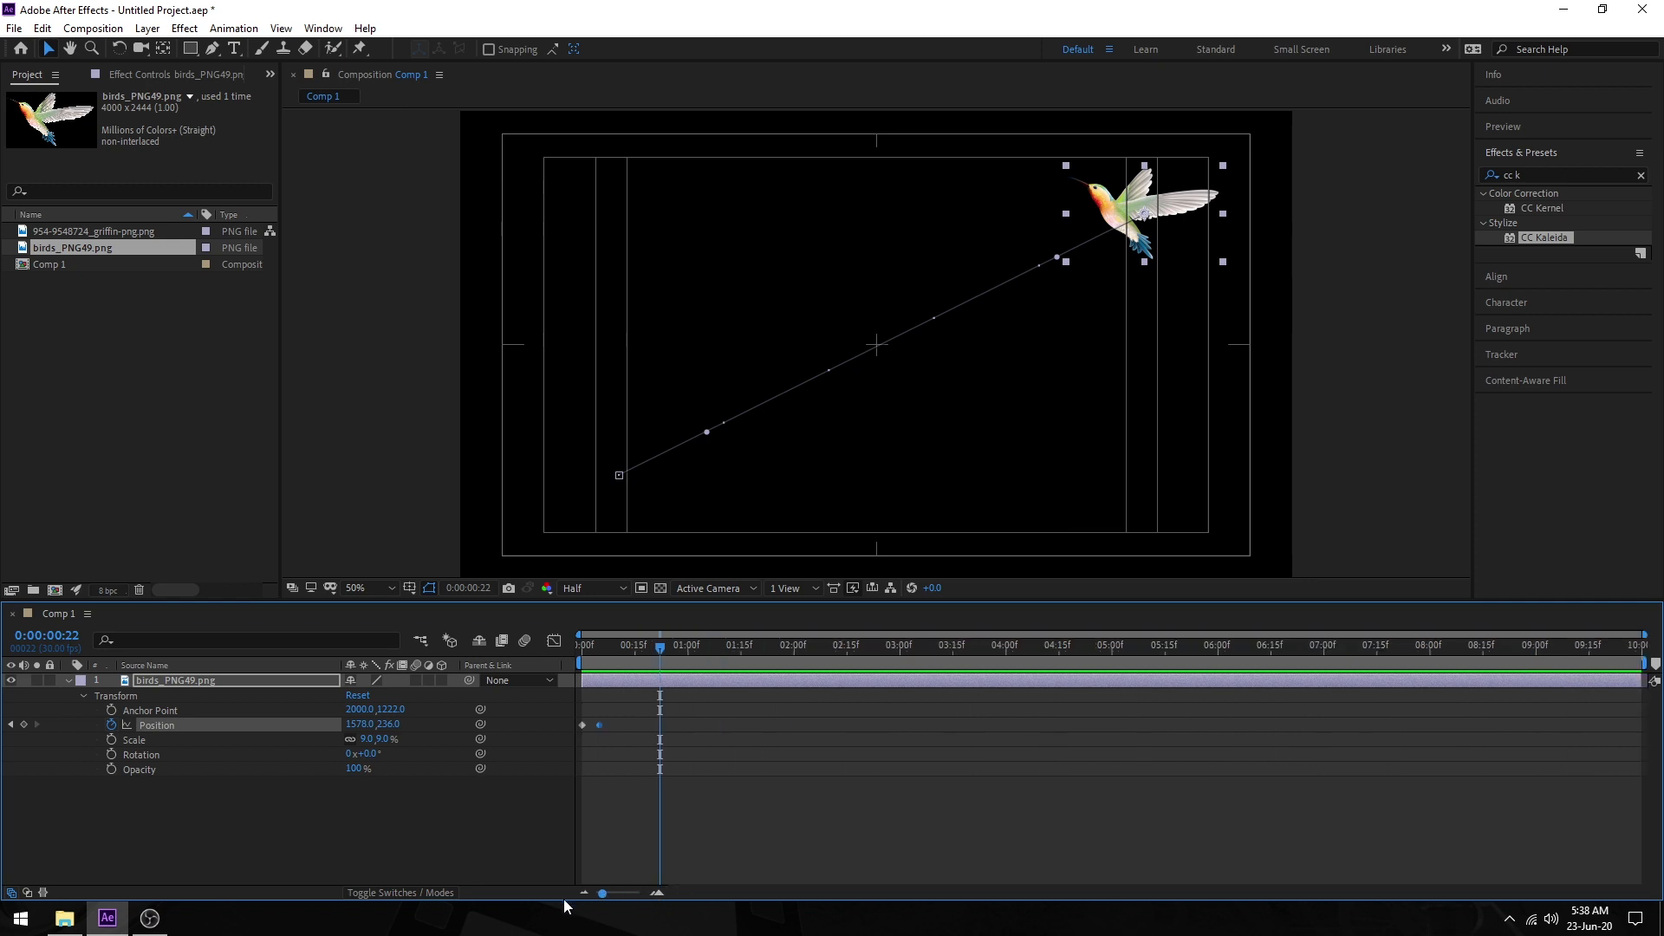
pyautogui.moveTo(598, 725); pyautogui.dragTo(659, 721)
pyautogui.moveTo(654, 645); pyautogui.dragTo(636, 651)
pyautogui.click(657, 735)
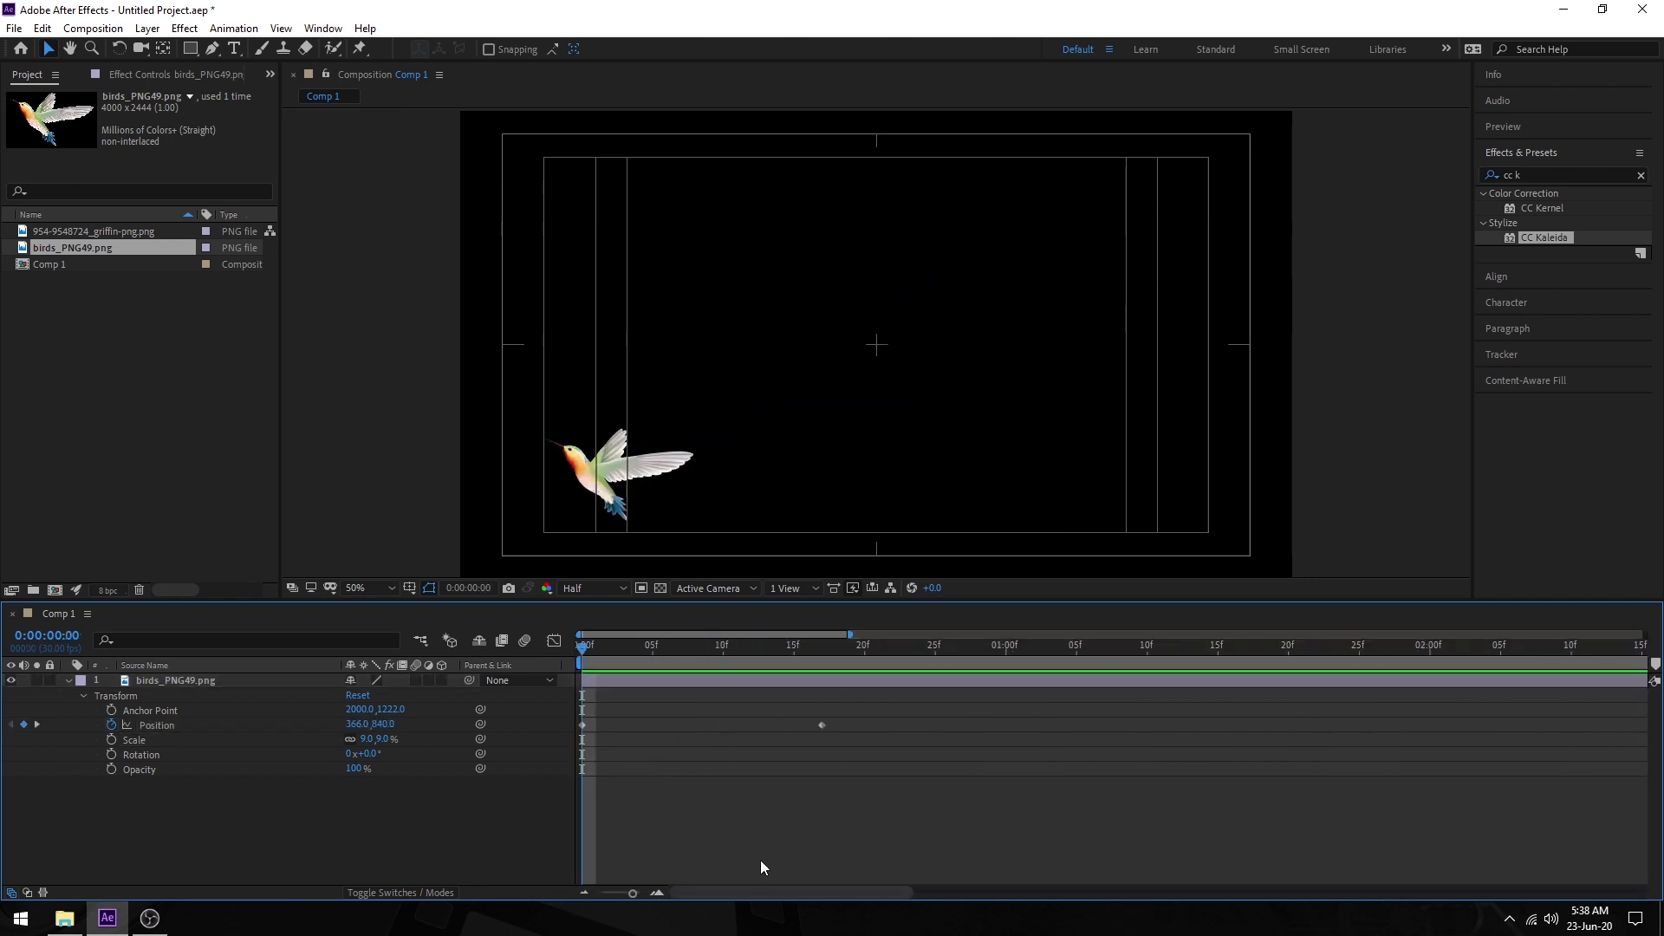
# Step: Apply Easy Ease In to the bird's second Position keyframe
pyautogui.click(822, 725)
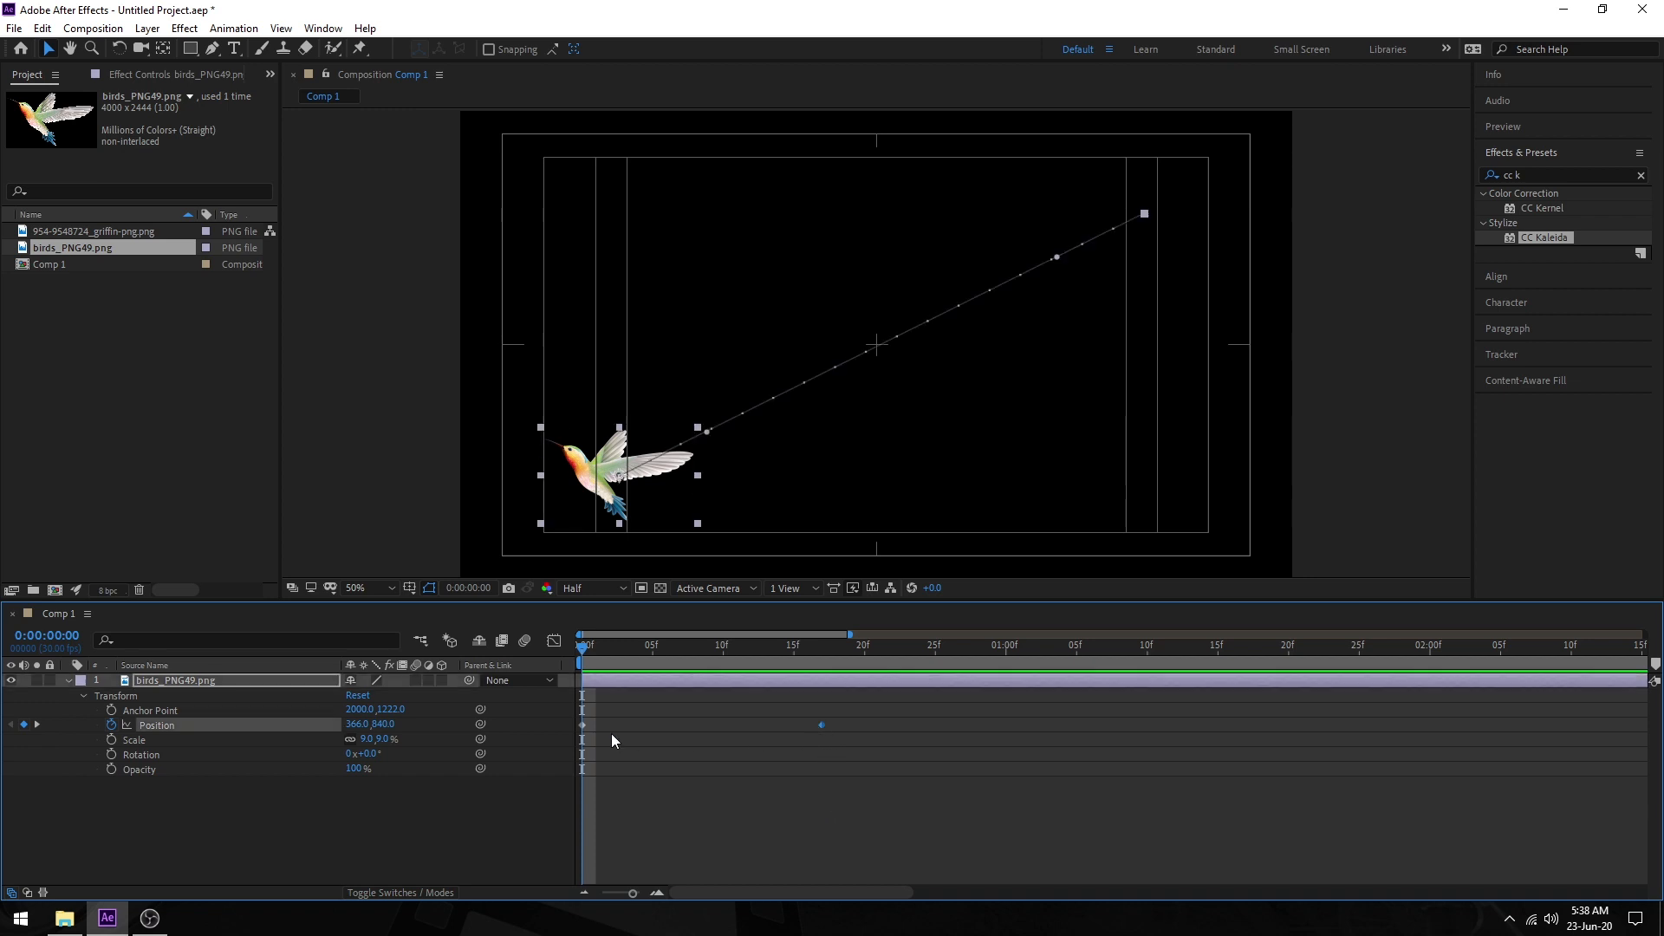
pyautogui.rightClick(822, 726)
pyautogui.moveTo(876, 715)
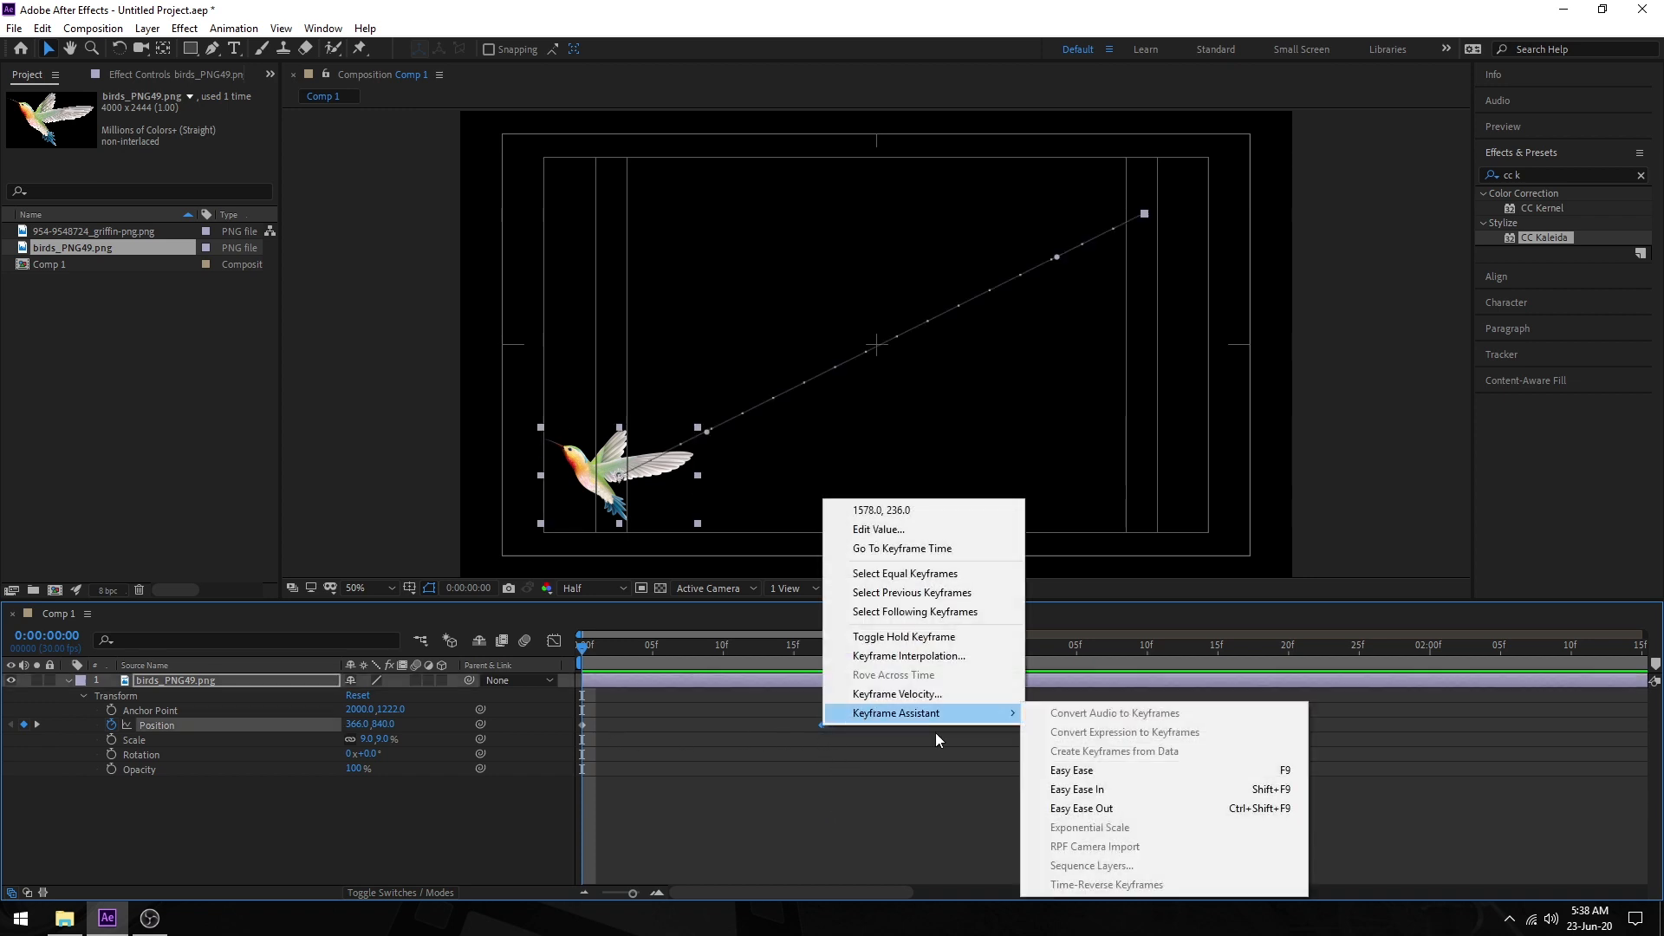
pyautogui.click(1075, 789)
pyautogui.click(838, 871)
# Step: Preview the bird's eased movement, stop the playback and return to the first frame
pyautogui.press('space')
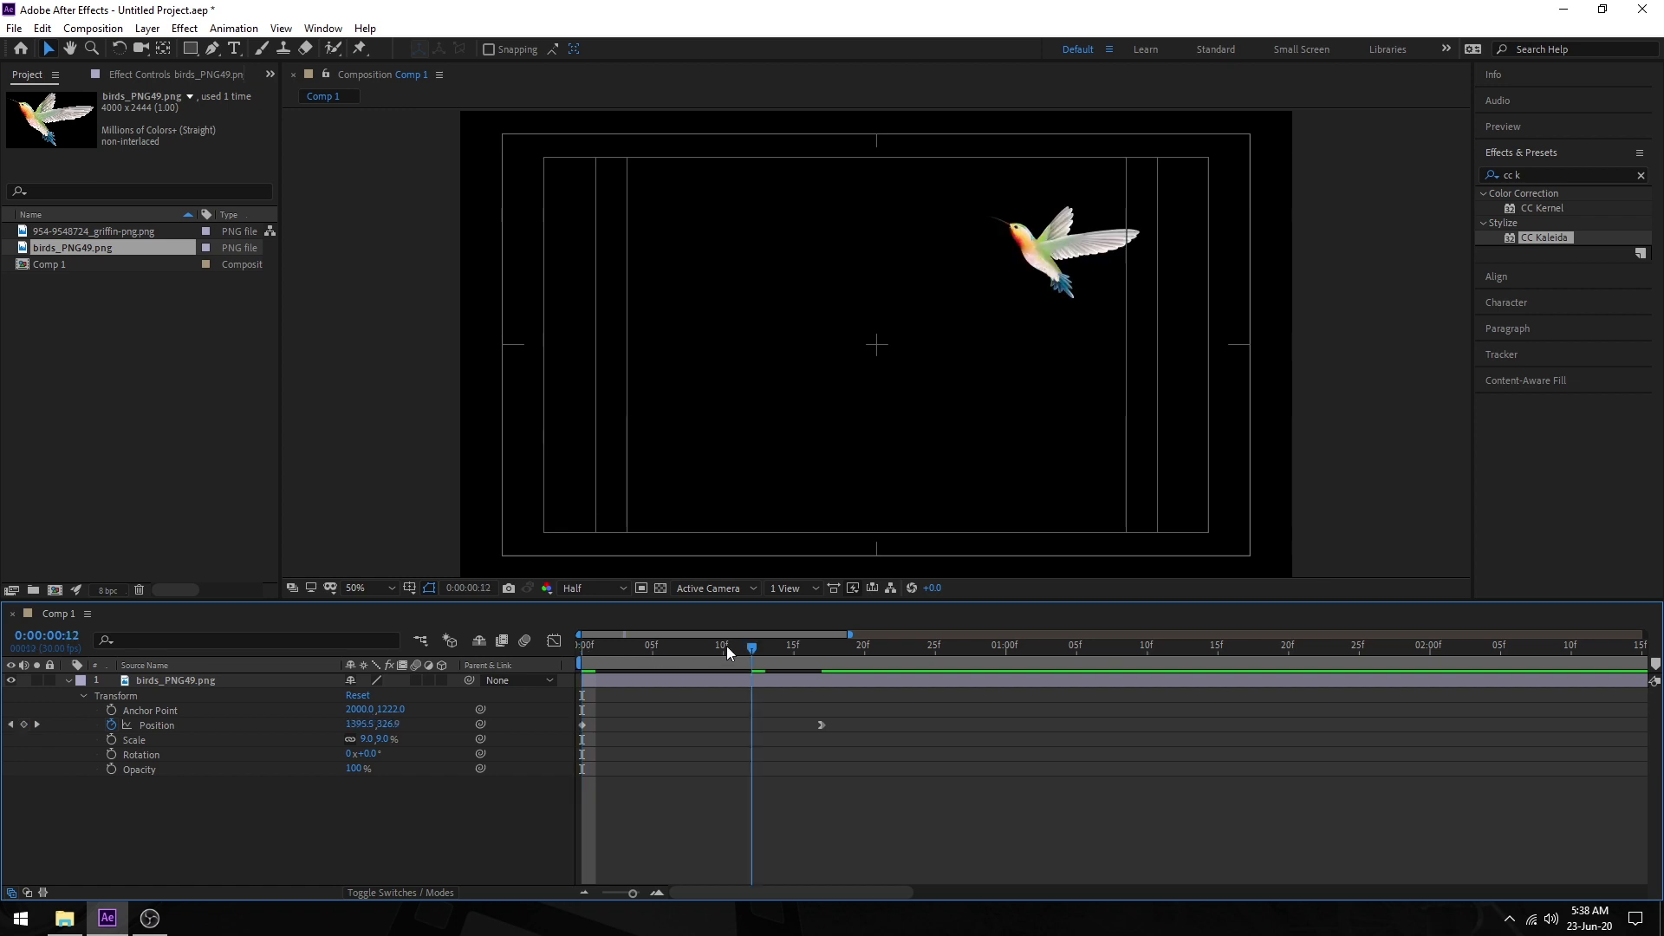
pyautogui.press('space')
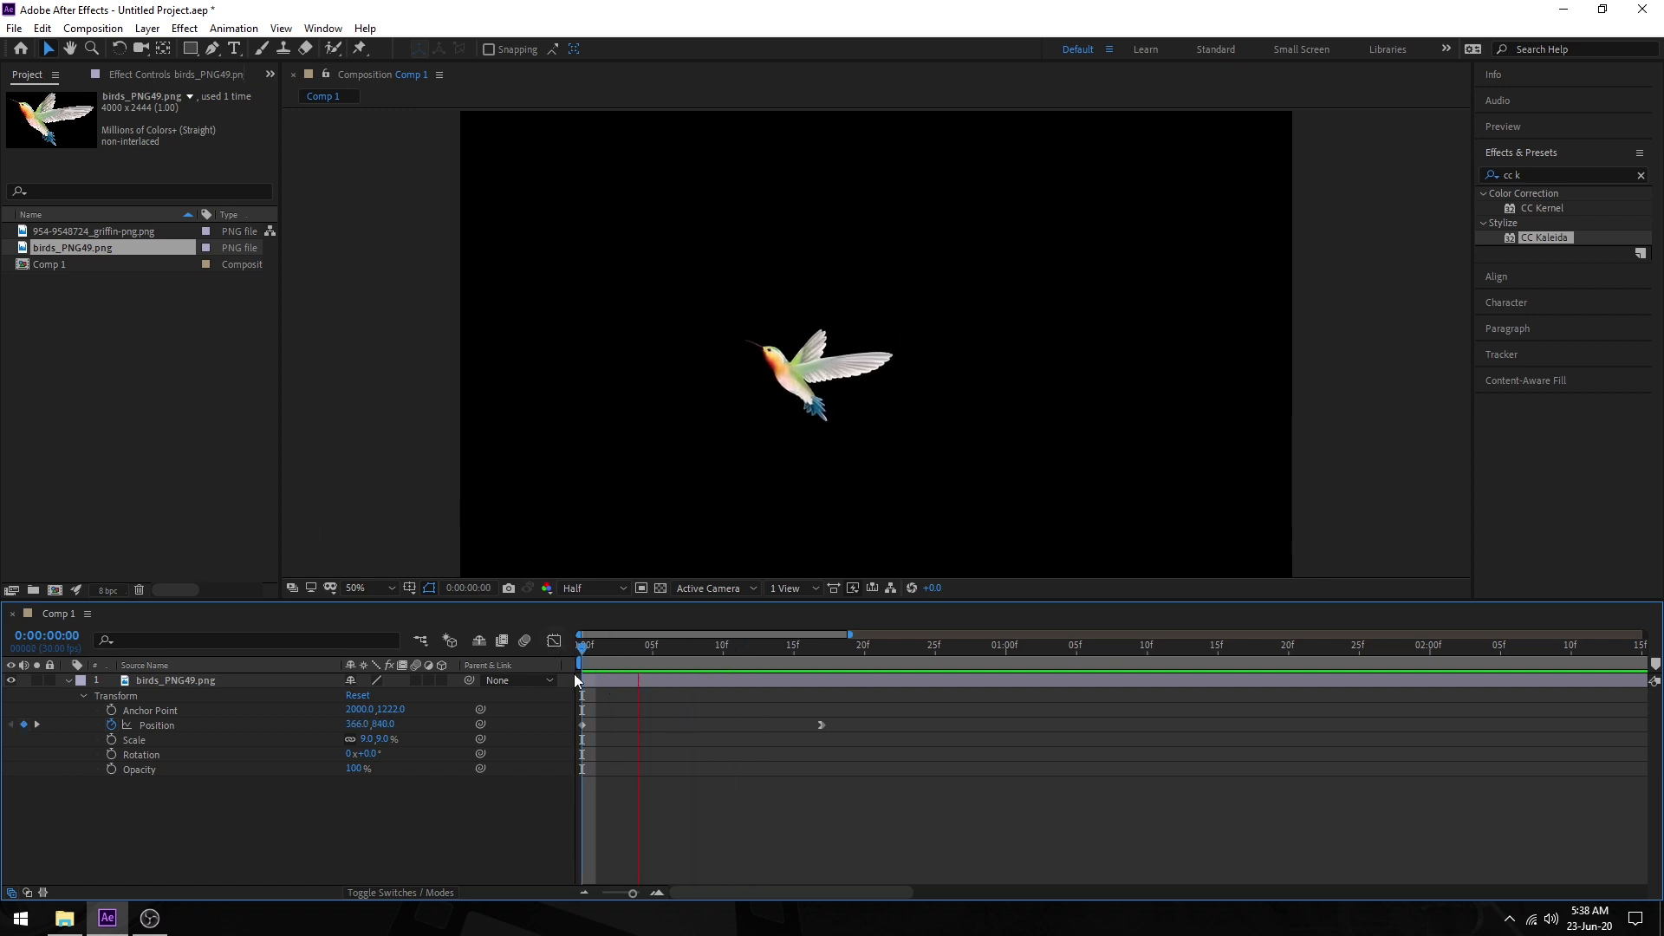
pyautogui.press('space')
pyautogui.moveTo(688, 661); pyautogui.dragTo(537, 659)
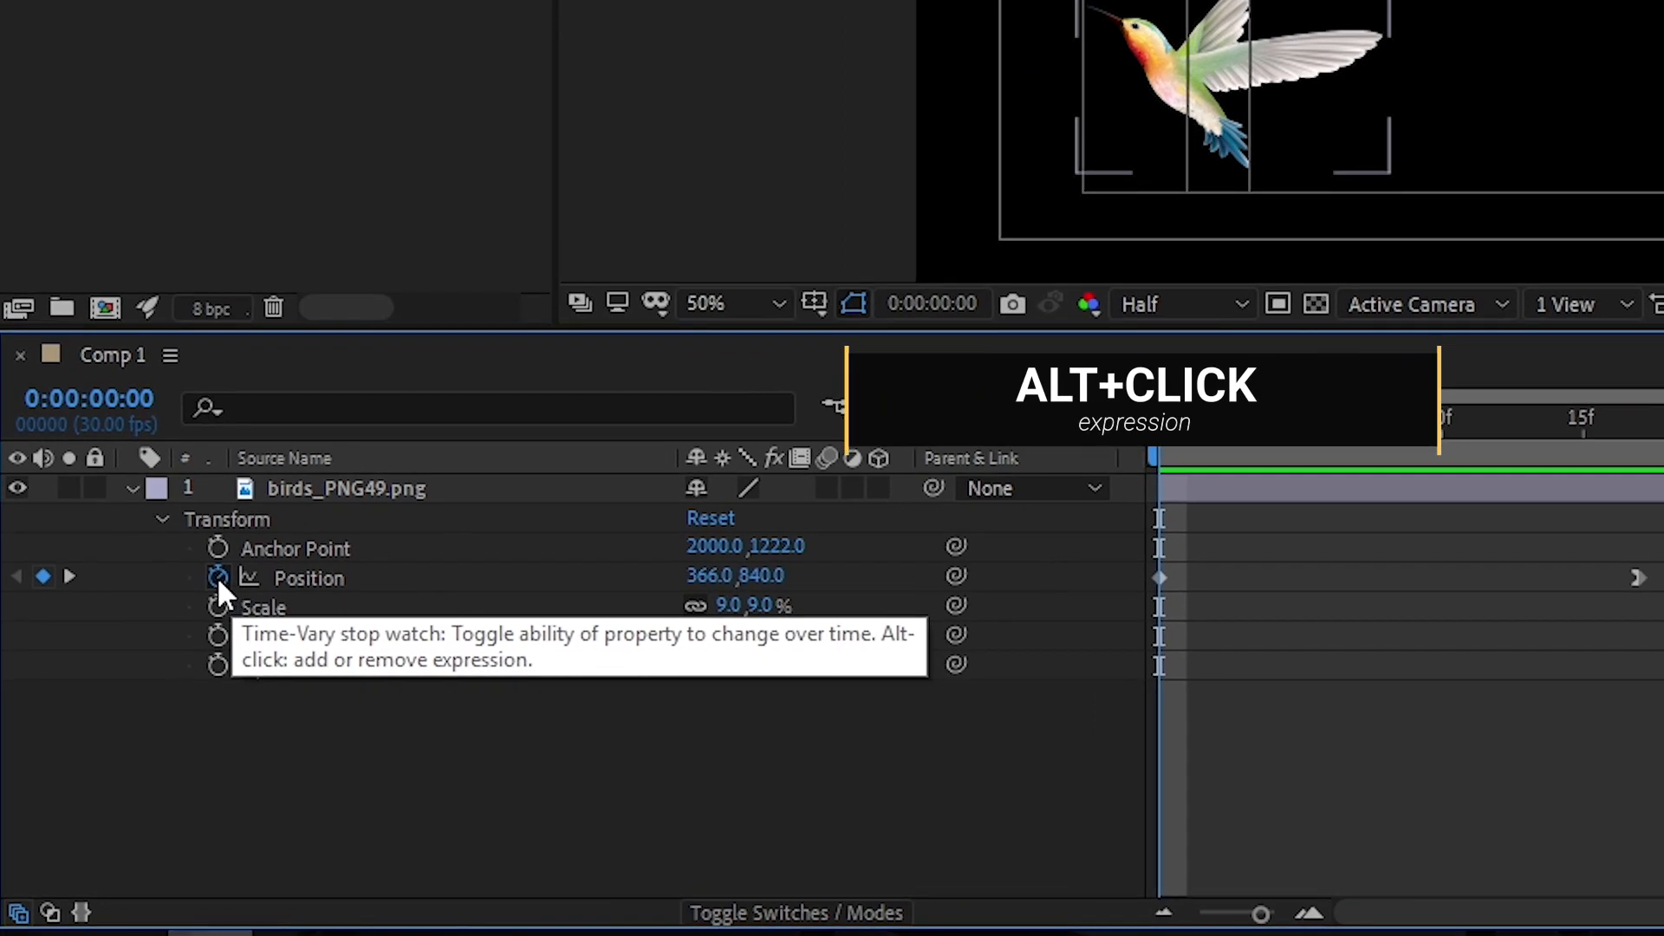
# Step: Add the expression loopOut() to the bird's Position property in place of the default one, and preview the looping movement
pyautogui.keyDown('alt'); pyautogui.click(216, 576); pyautogui.keyUp('alt')
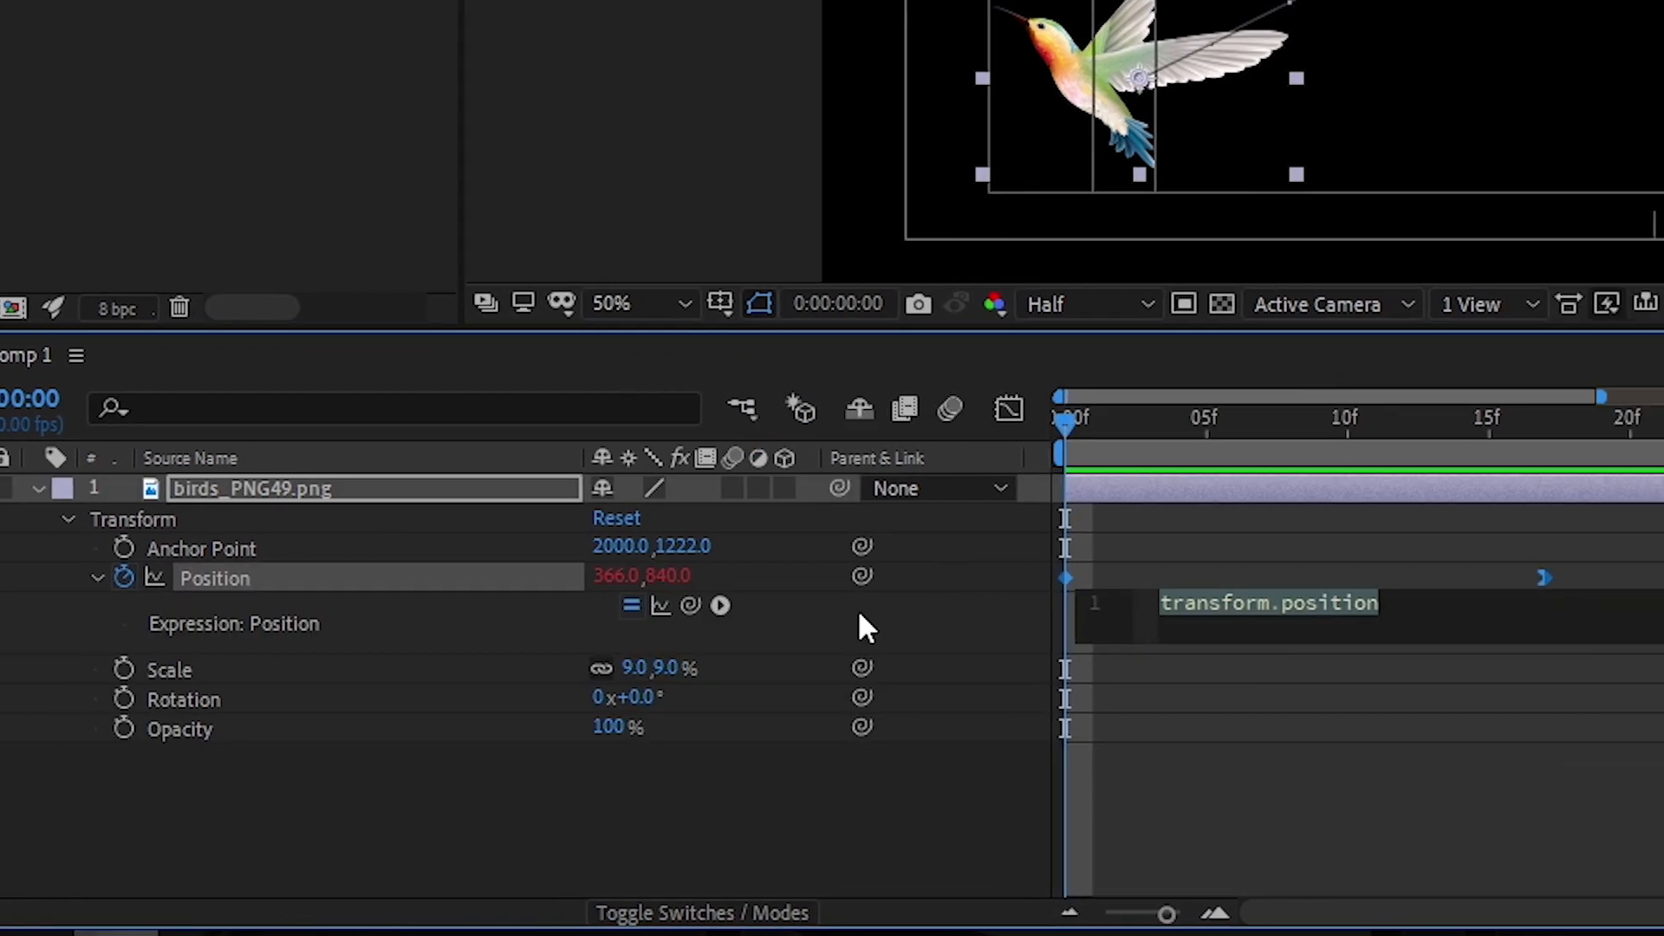
pyautogui.click(1122, 630)
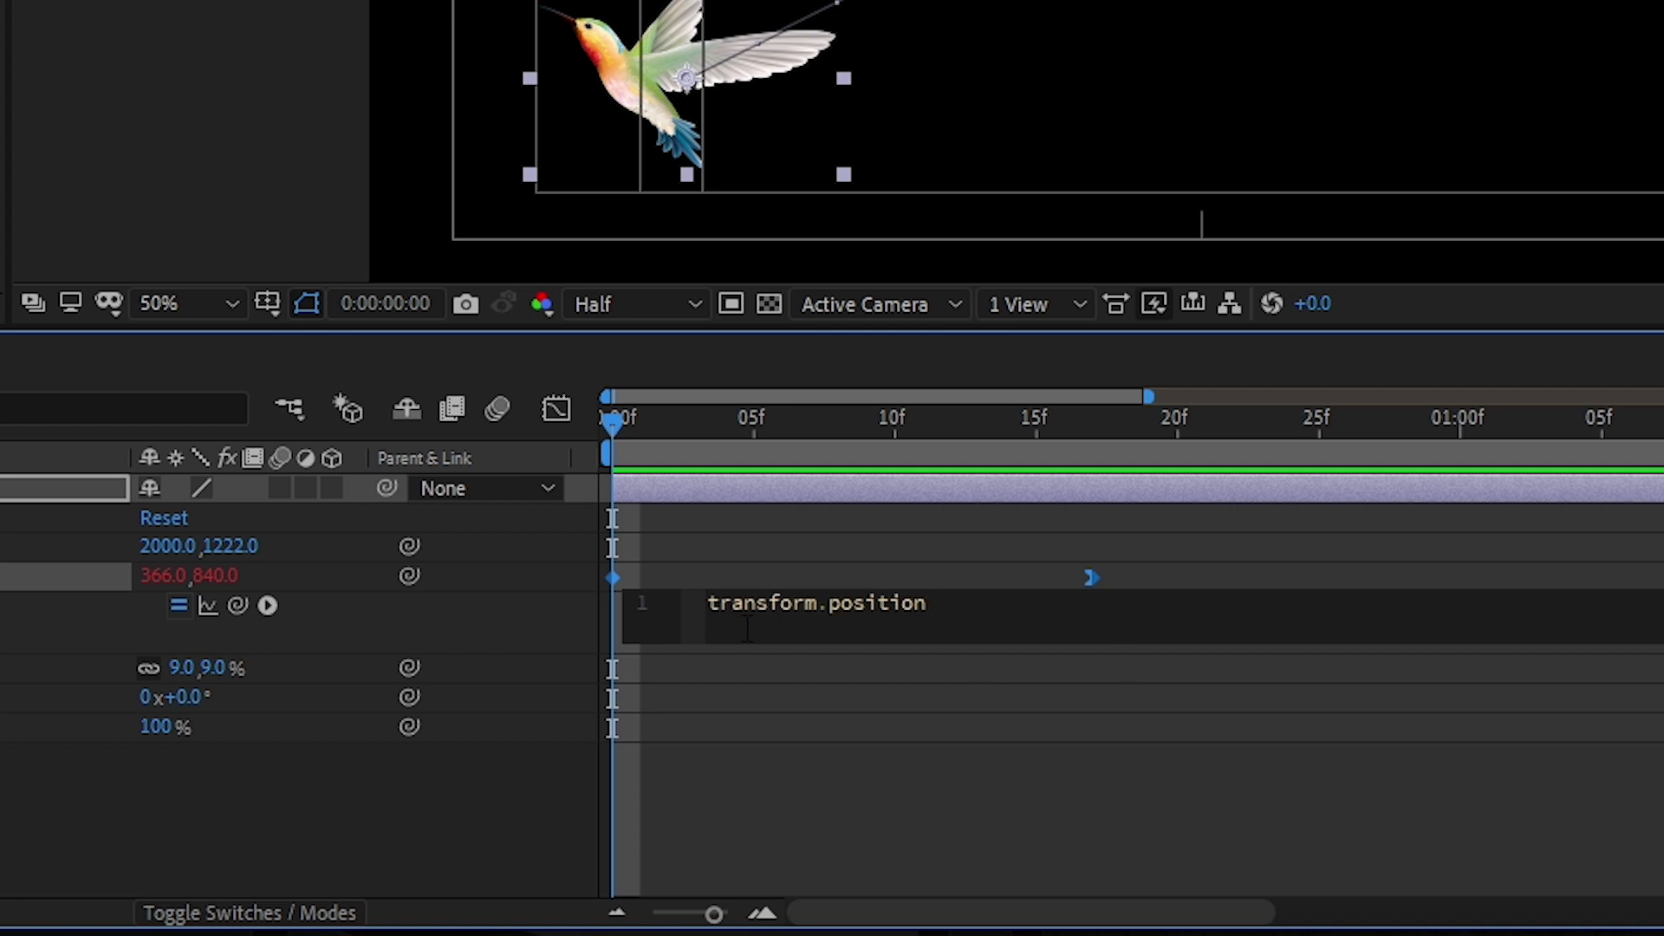
pyautogui.moveTo(938, 633); pyautogui.dragTo(514, 589)
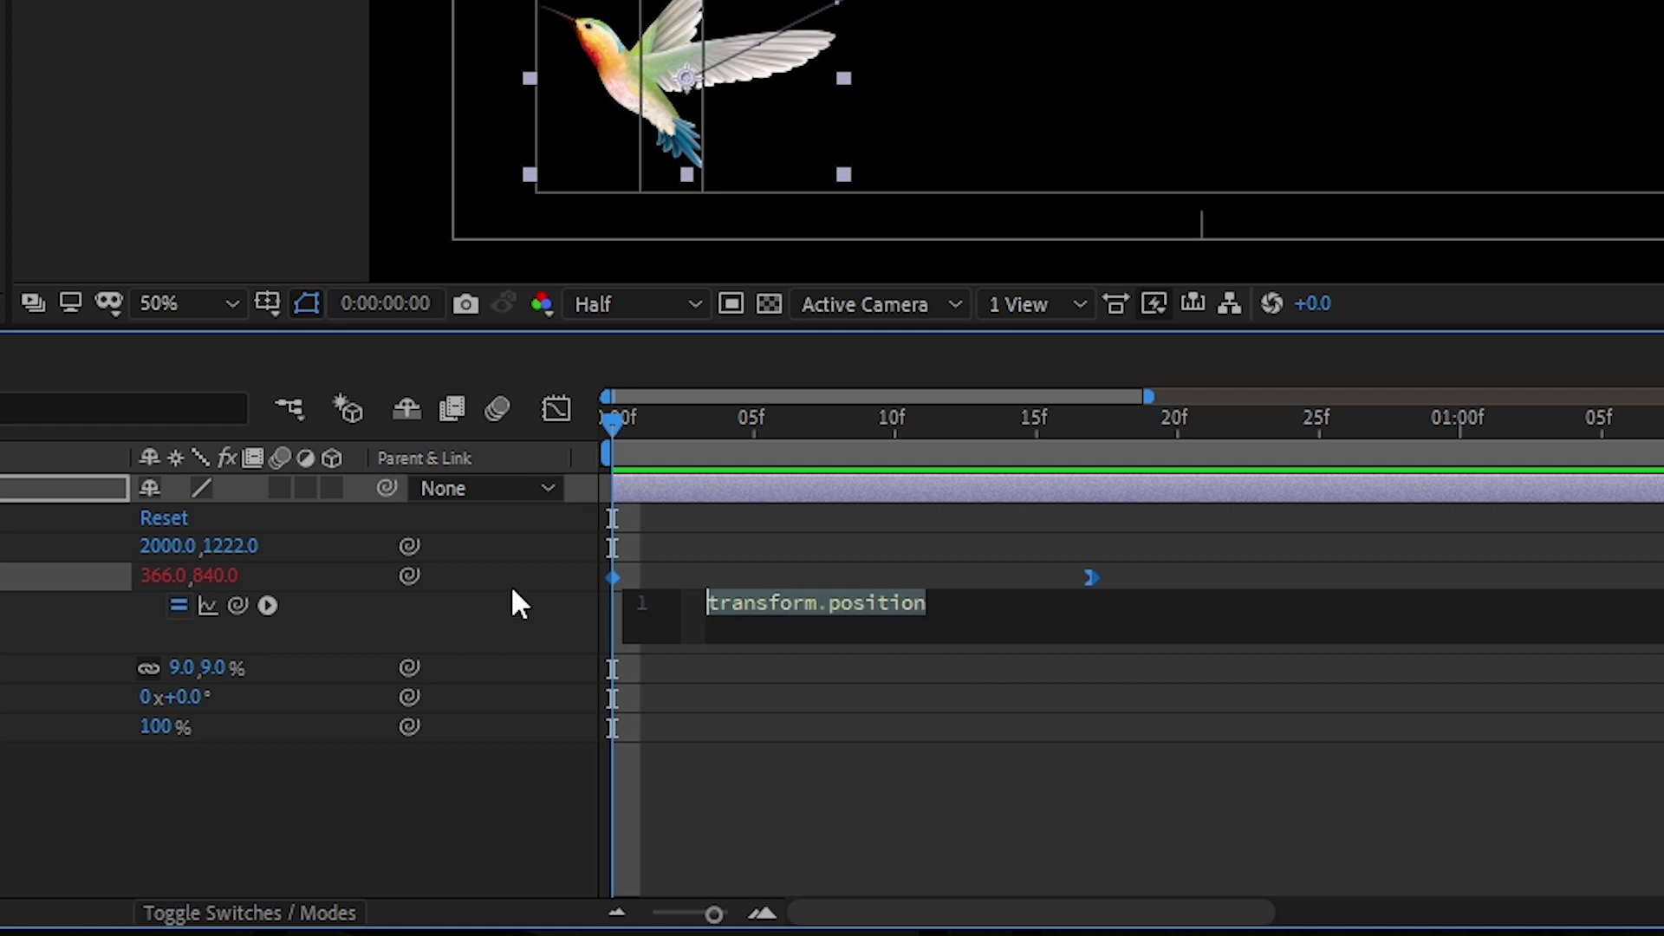
pyautogui.write('loop')
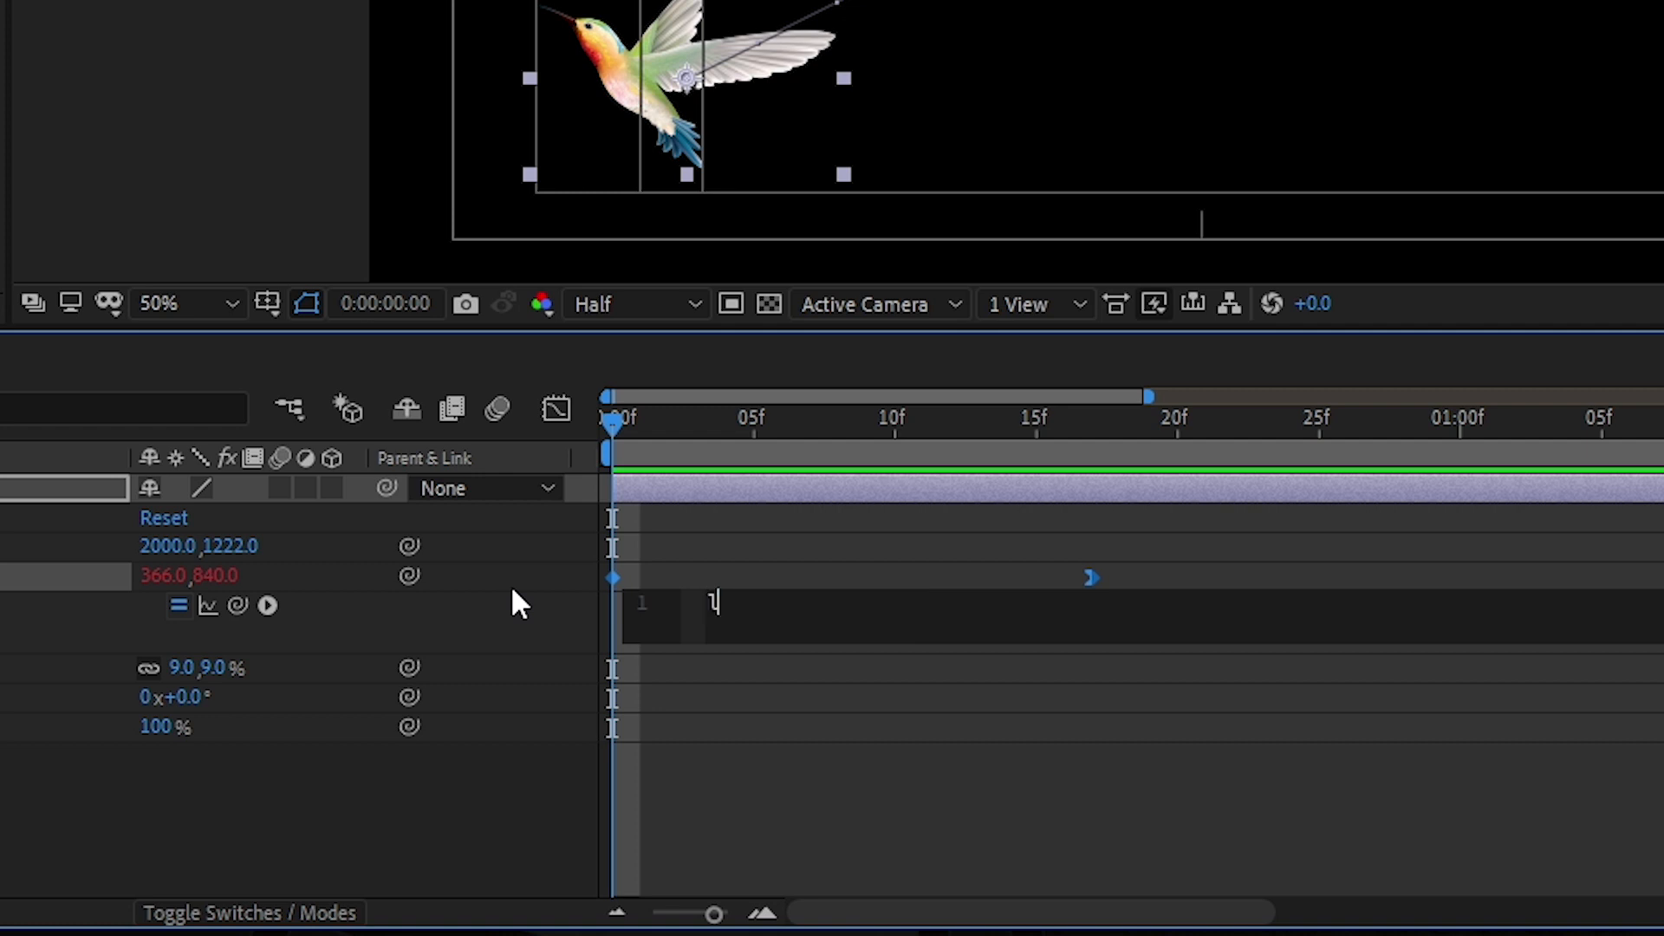
pyautogui.press('Down')
pyautogui.press('Down')
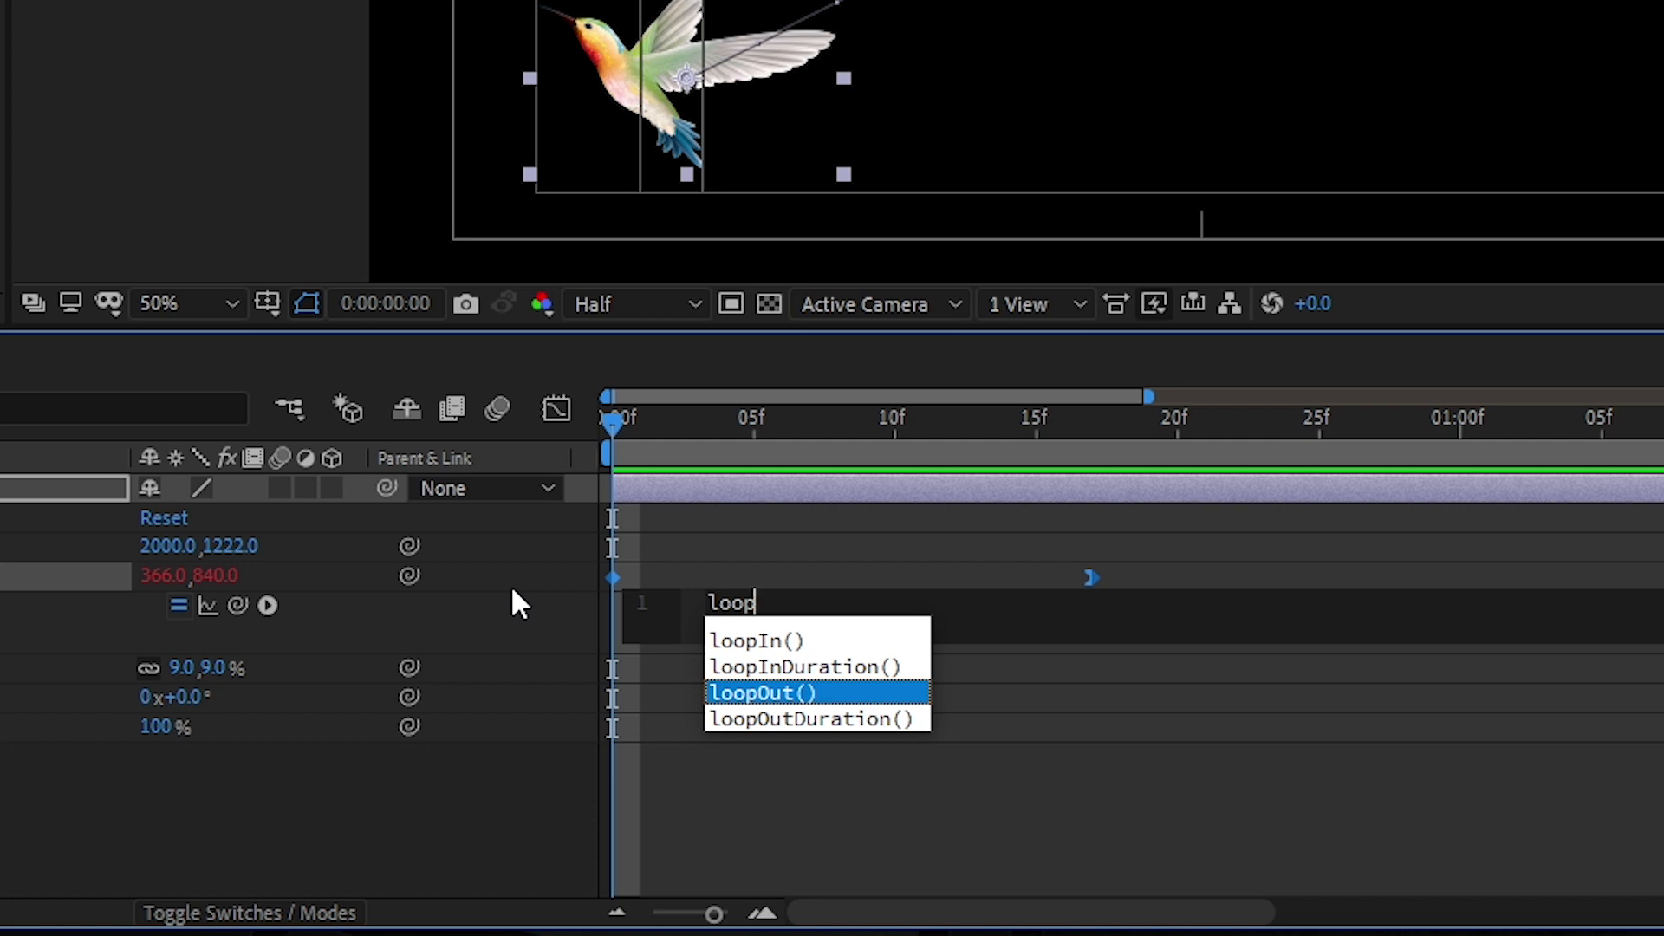
pyautogui.click(865, 694)
pyautogui.click(906, 635)
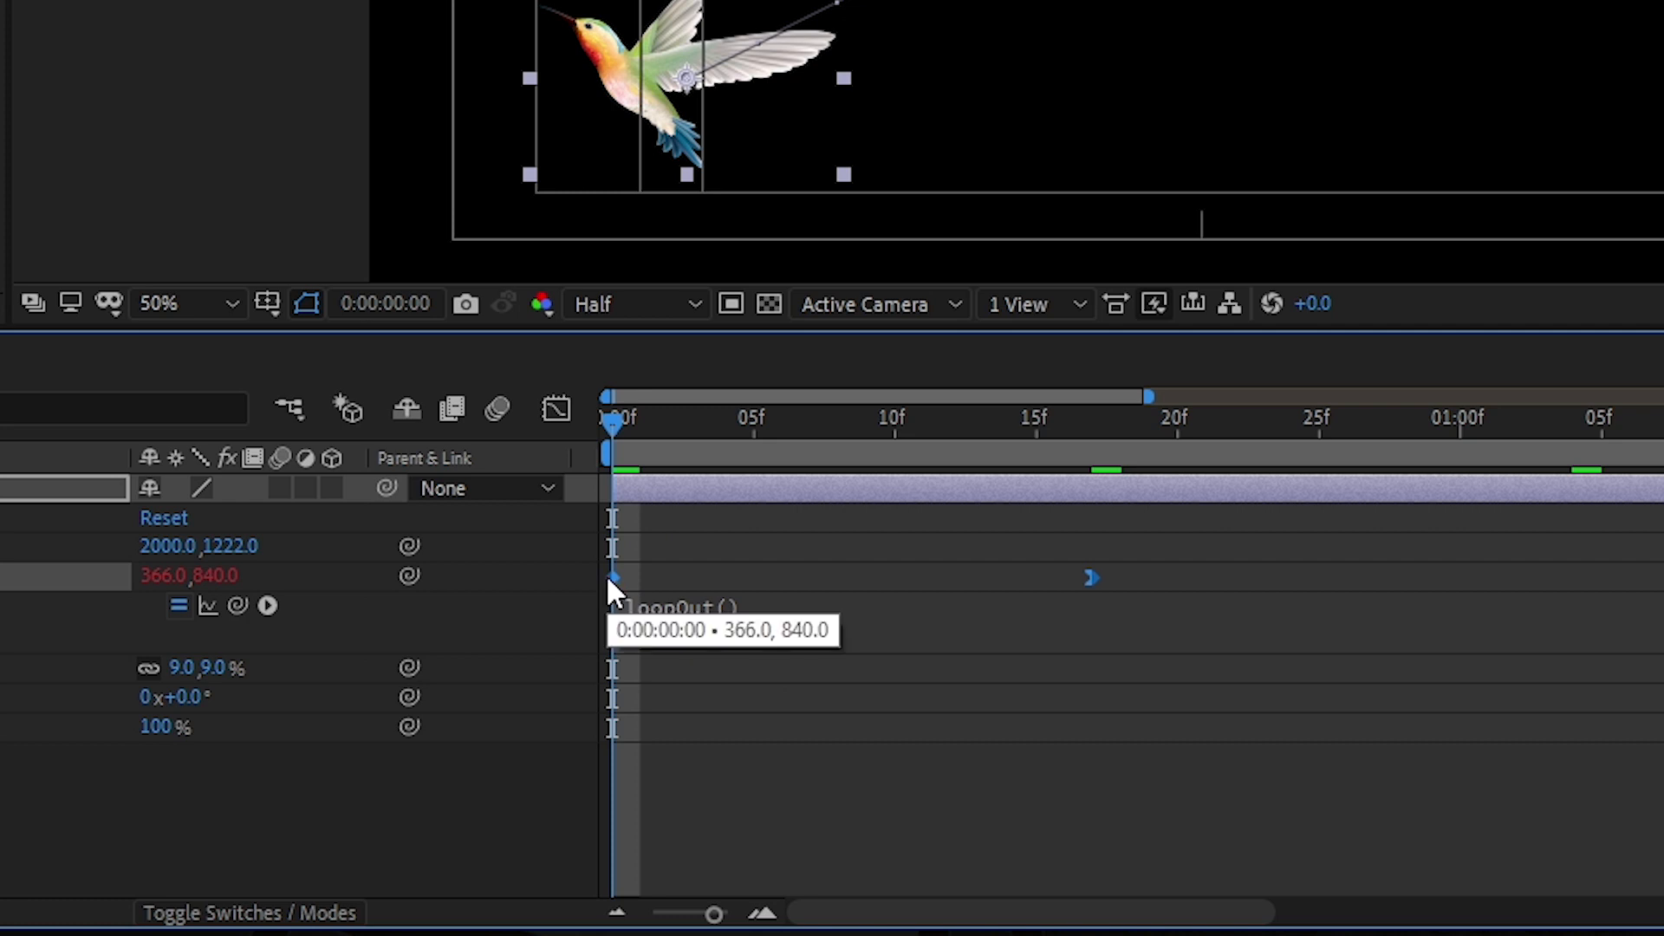
pyautogui.moveTo(1093, 579)
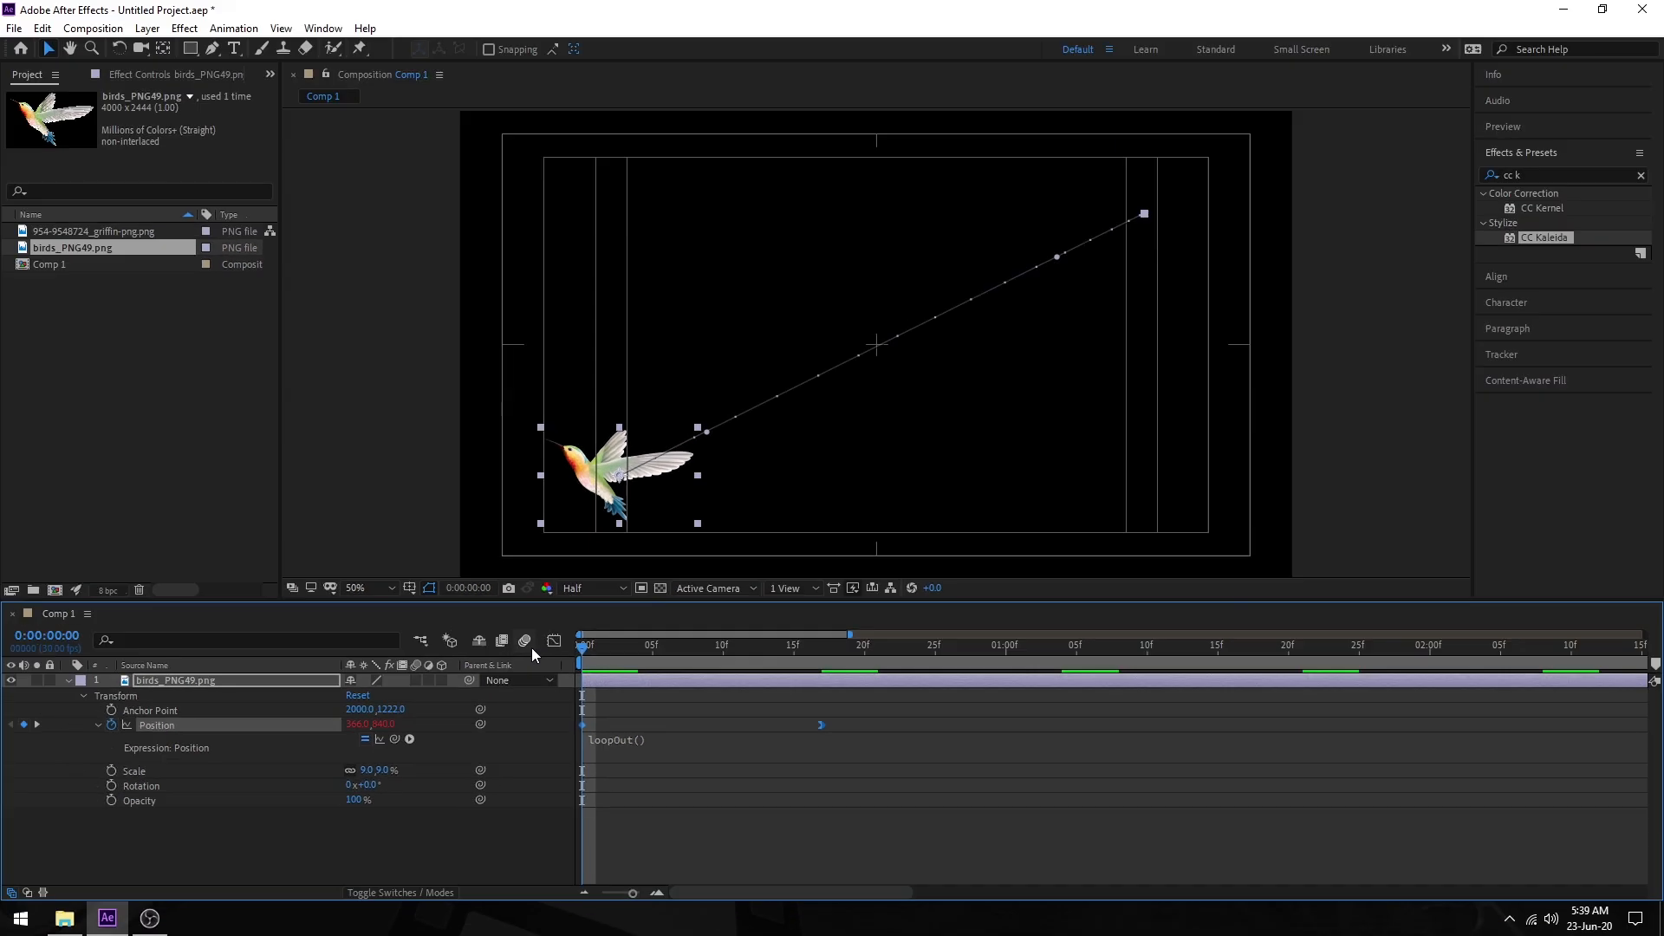
pyautogui.press('space')
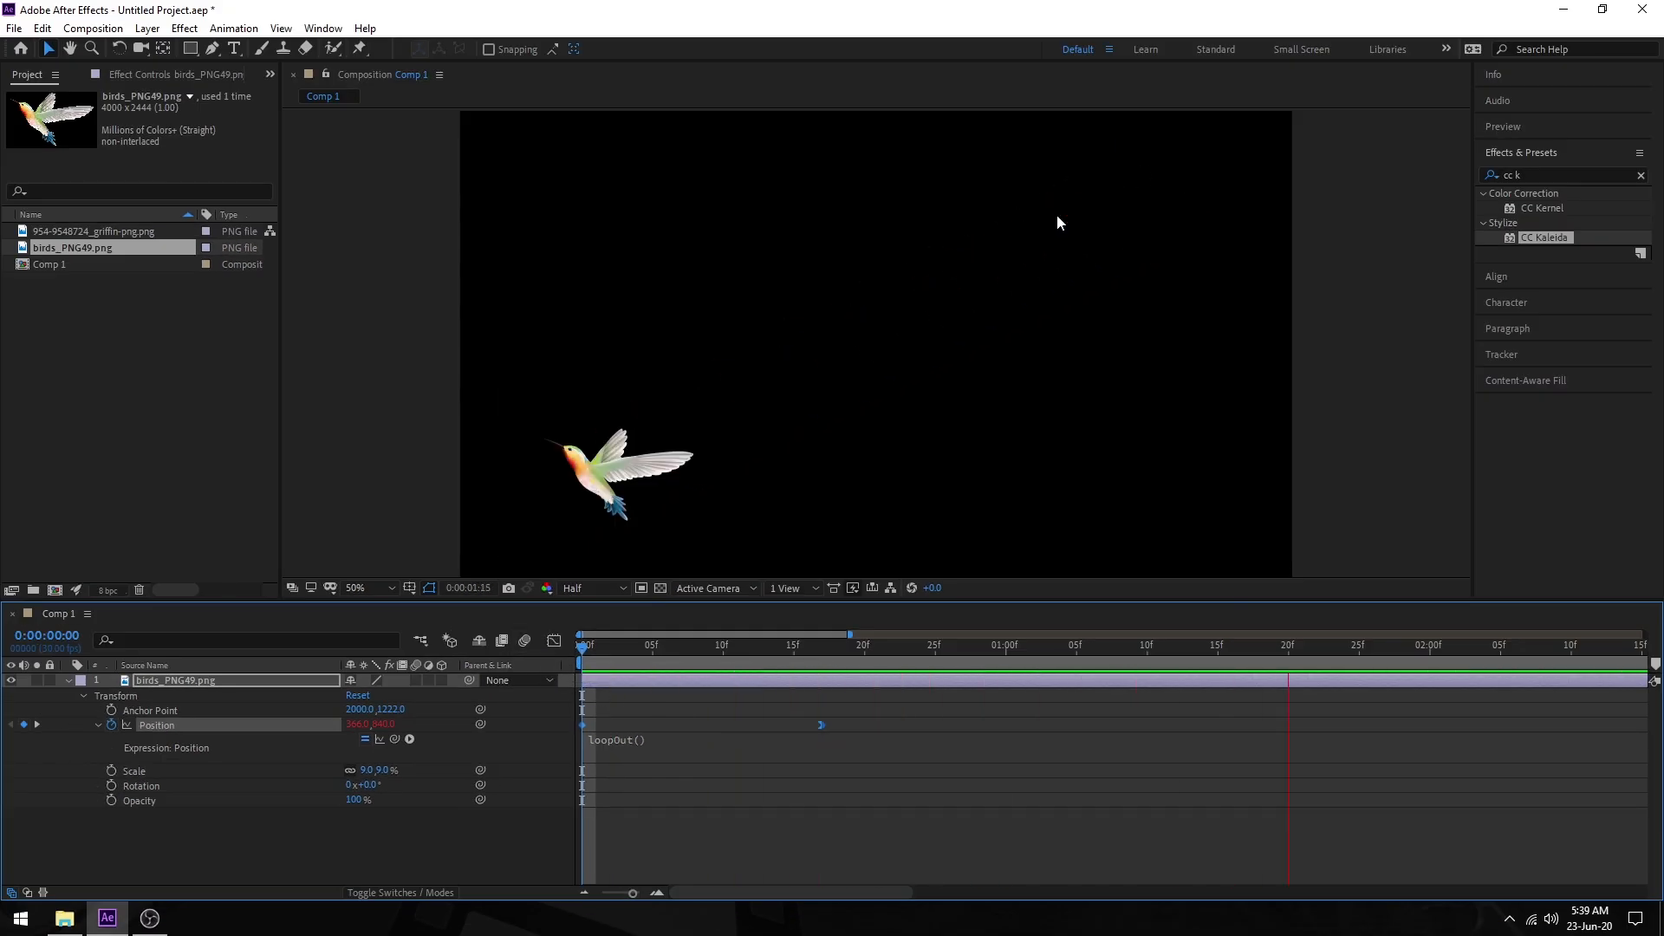
# Step: Copy the bird's first Position keyframe to 0:00:01:00 so that the bird returns to its starting point
pyautogui.moveTo(633, 893); pyautogui.dragTo(602, 893)
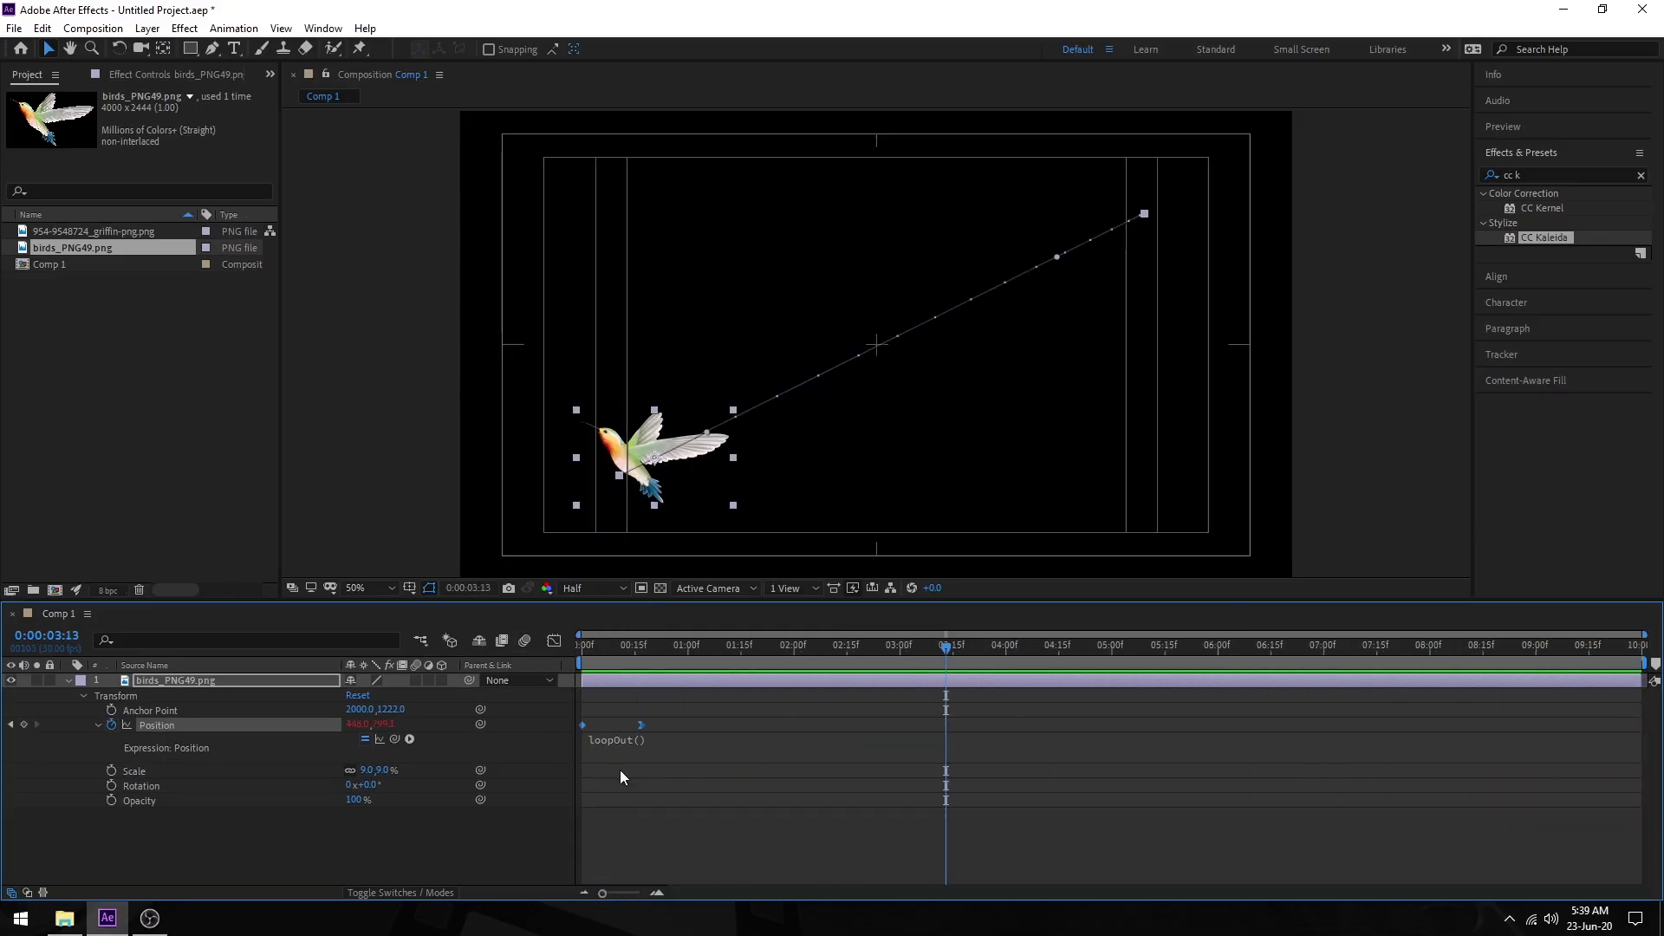
pyautogui.click(600, 725)
pyautogui.click(581, 725)
pyautogui.click(688, 652)
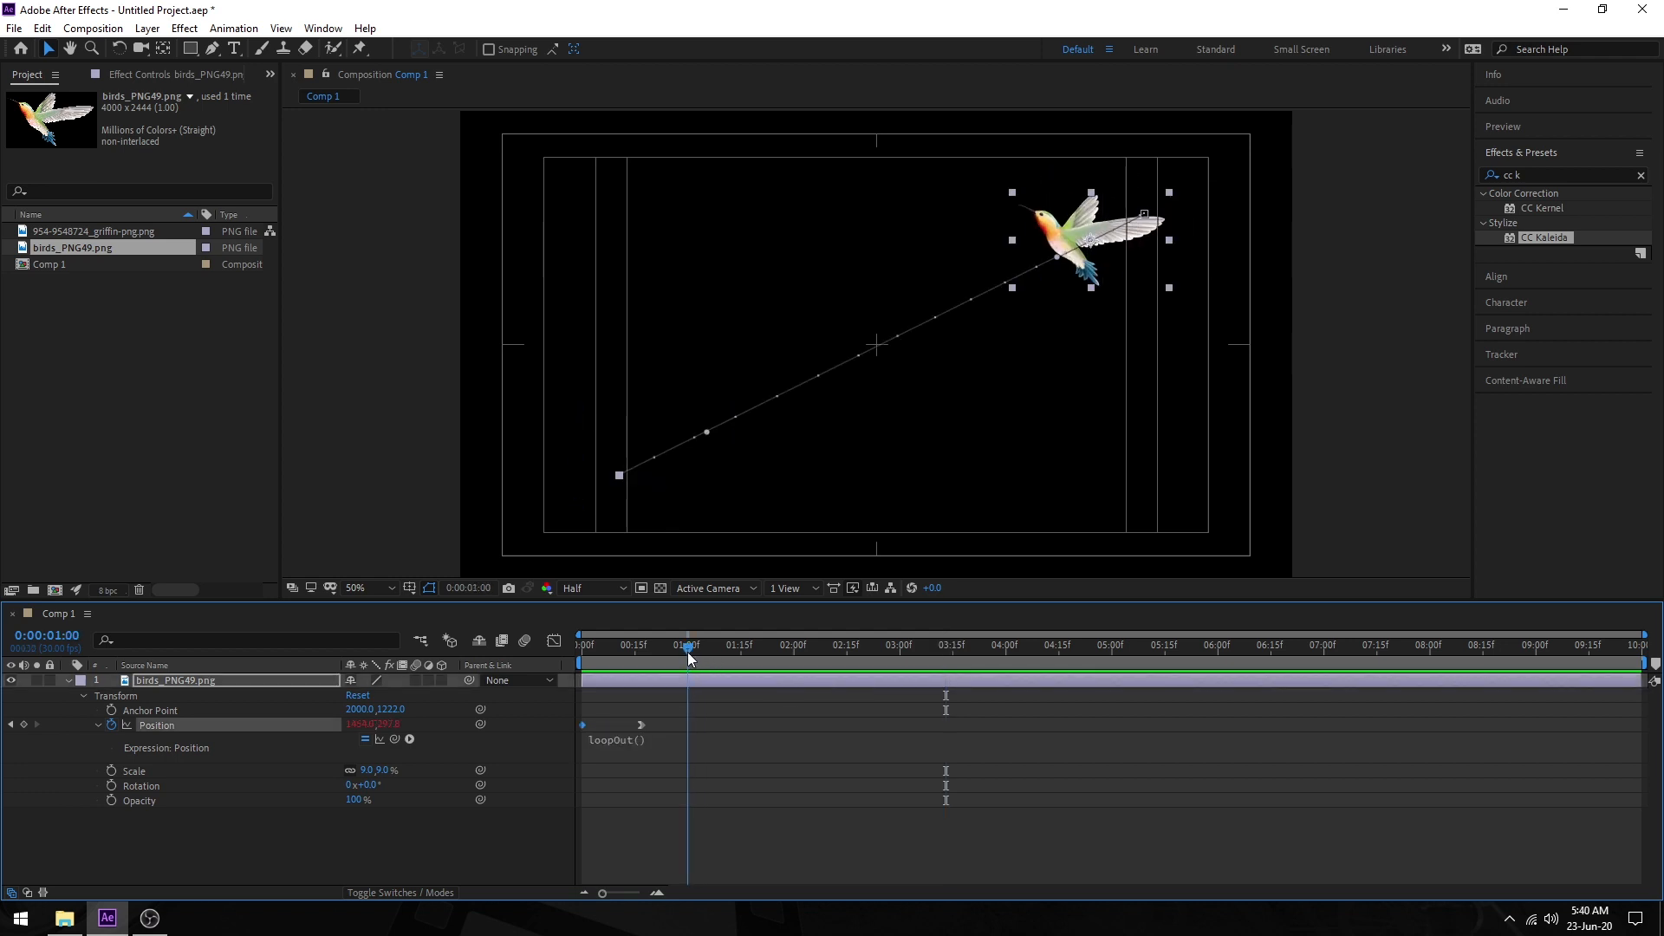
pyautogui.hotkey('ctrl', 'v')
pyautogui.click(719, 710)
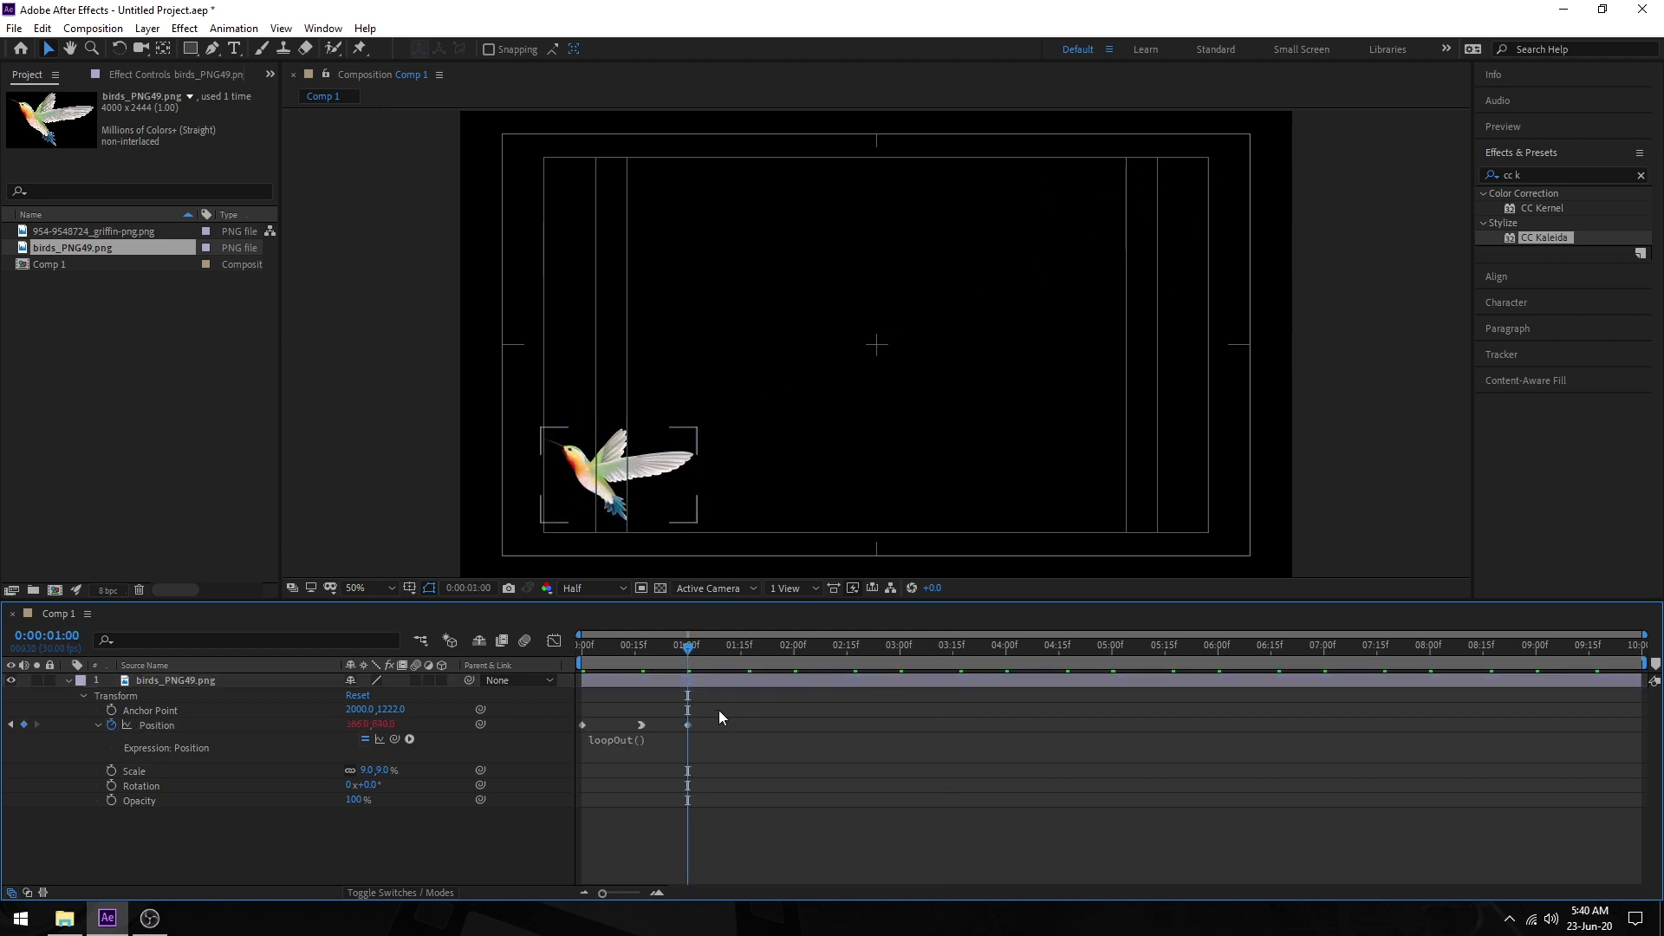
# Step: Return to the first frame and preview the bird's looping back-and-forth movement
pyautogui.click(670, 652)
pyautogui.moveTo(670, 654); pyautogui.dragTo(571, 652)
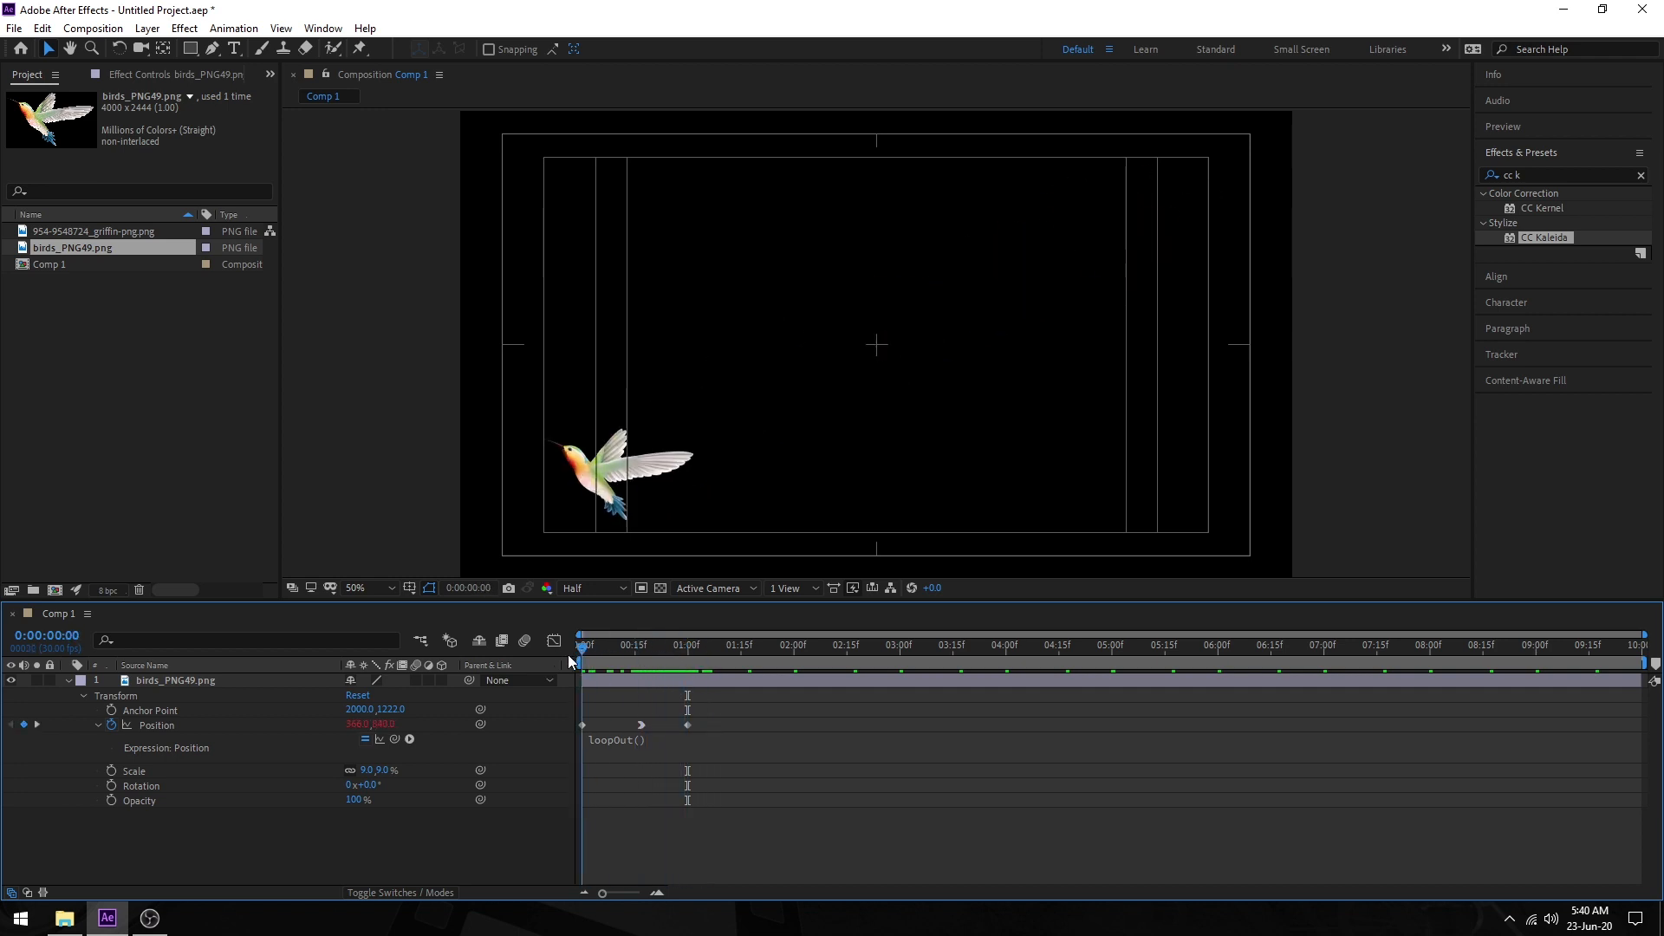
pyautogui.press('space')
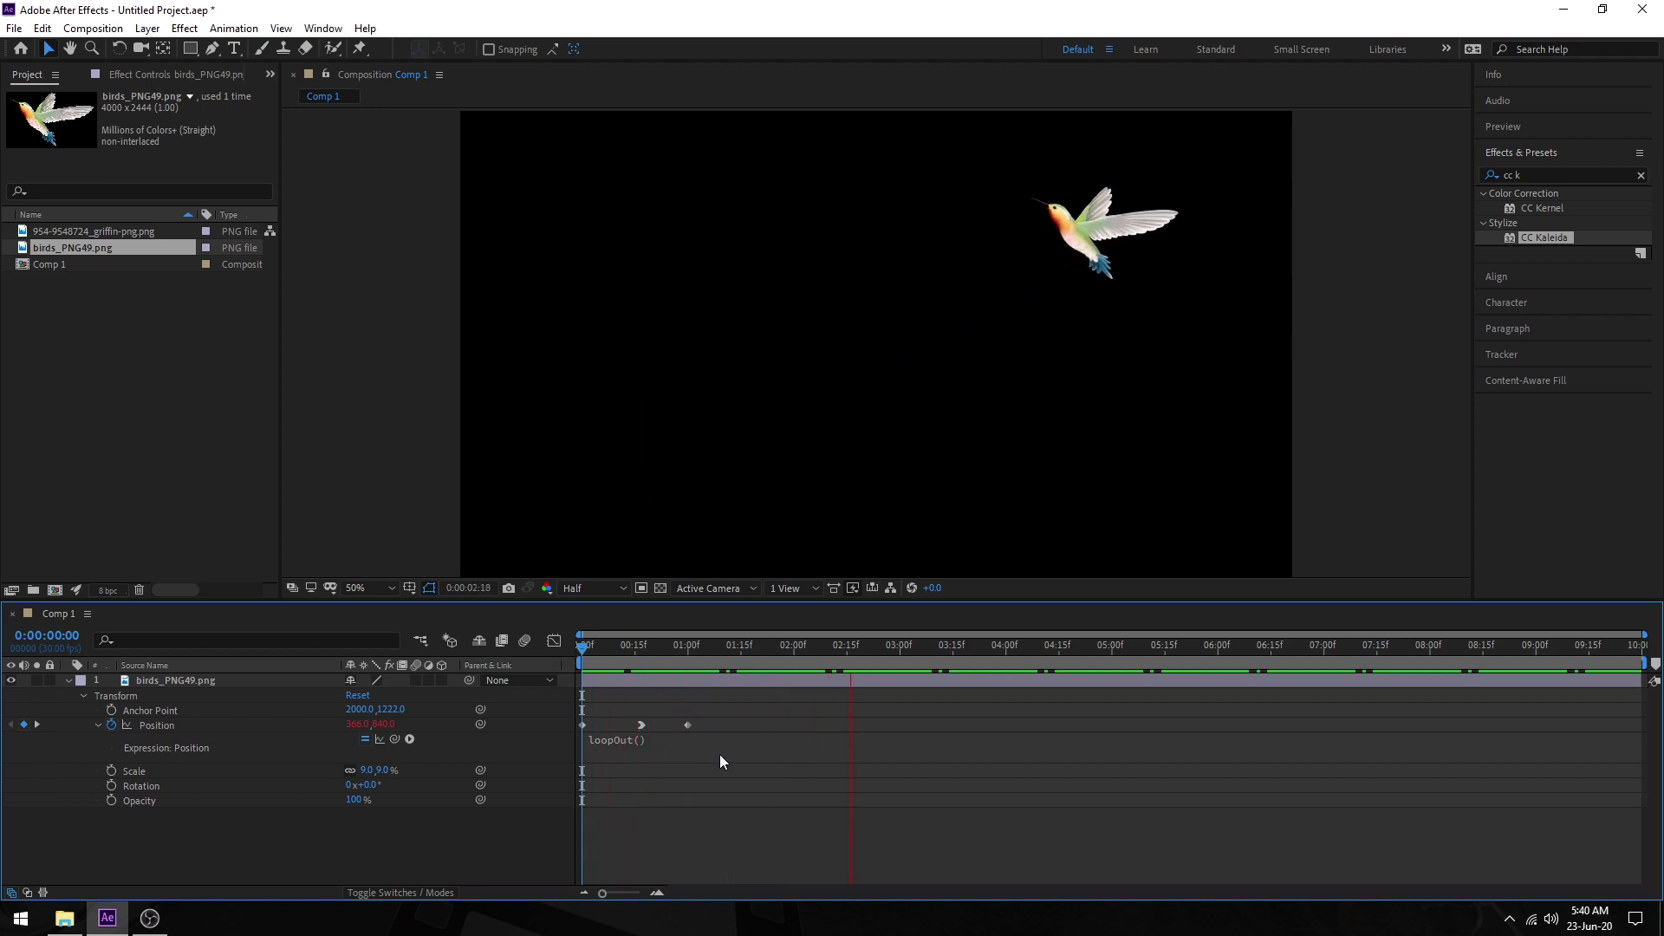
# Step: Apply Easy Ease to the middle Position keyframe and Easy Ease In to the last one at 0:00:01:00
pyautogui.click(652, 725)
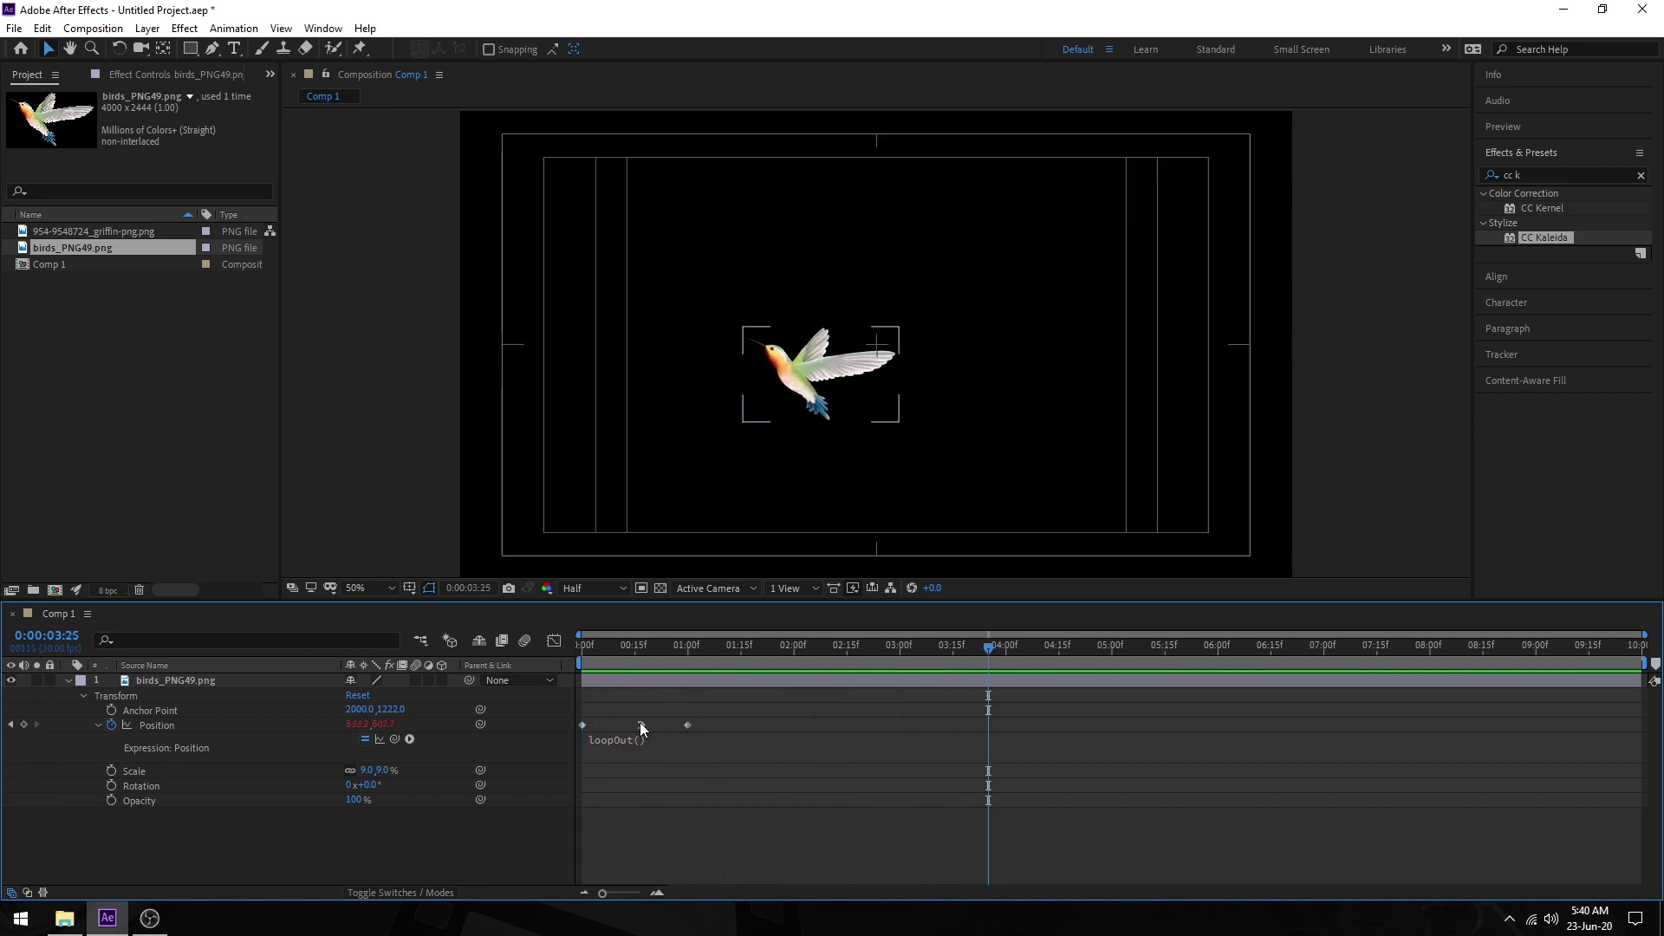
pyautogui.rightClick(641, 723)
pyautogui.moveTo(716, 710)
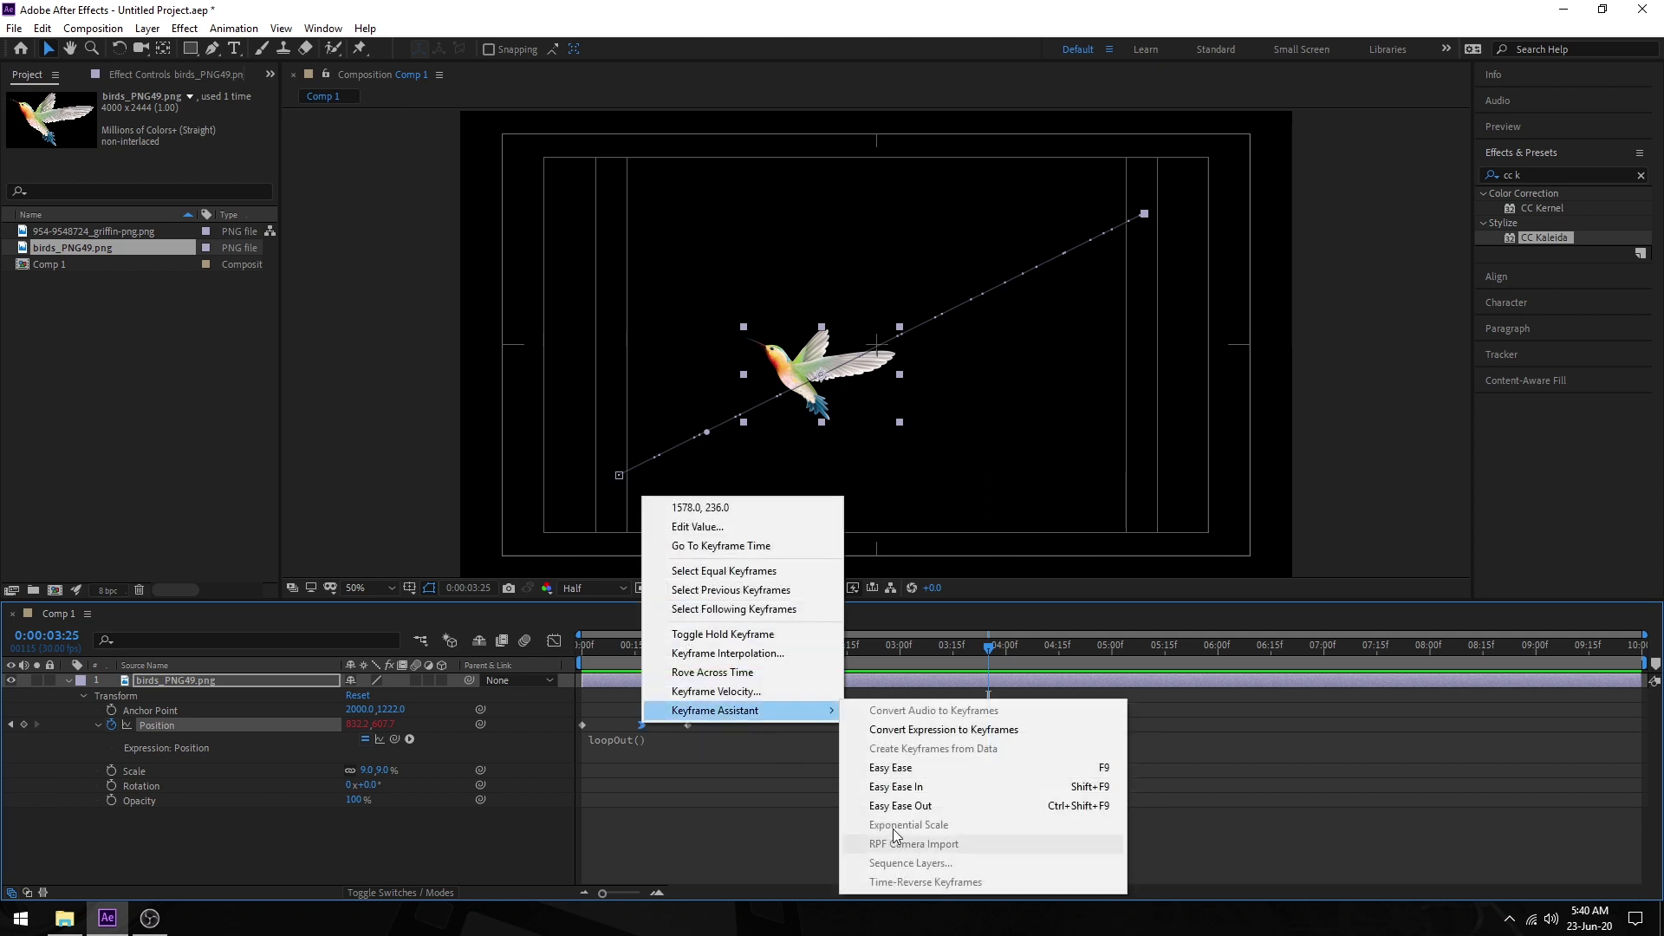
pyautogui.click(902, 766)
pyautogui.rightClick(688, 725)
pyautogui.moveTo(791, 713)
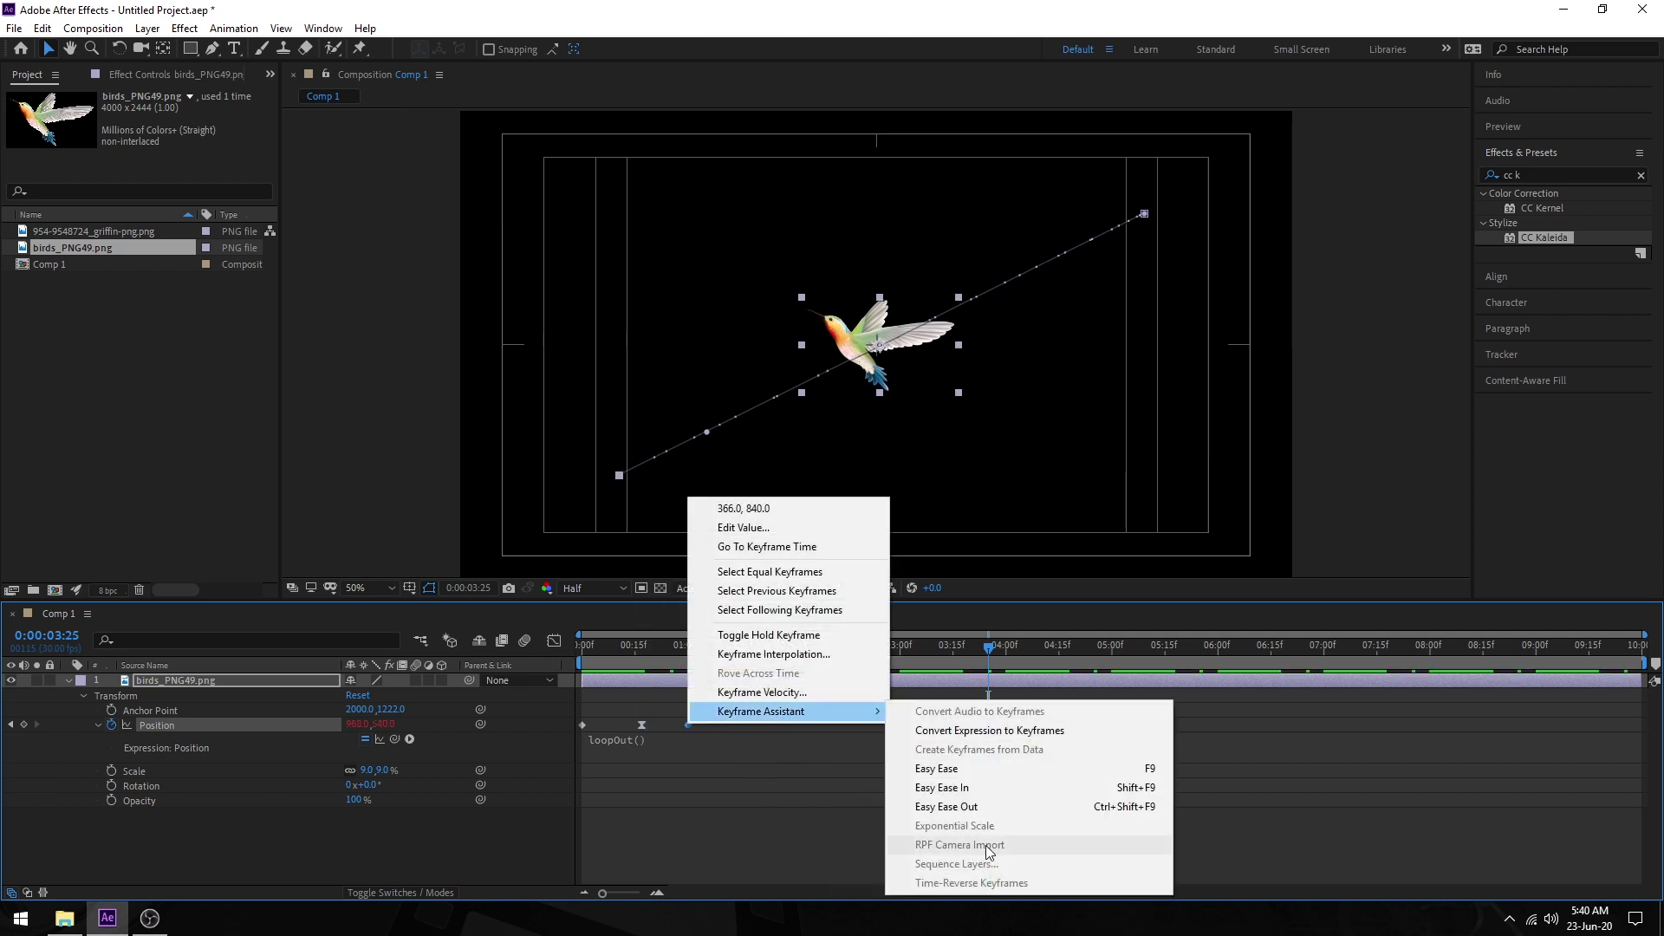
pyautogui.click(970, 787)
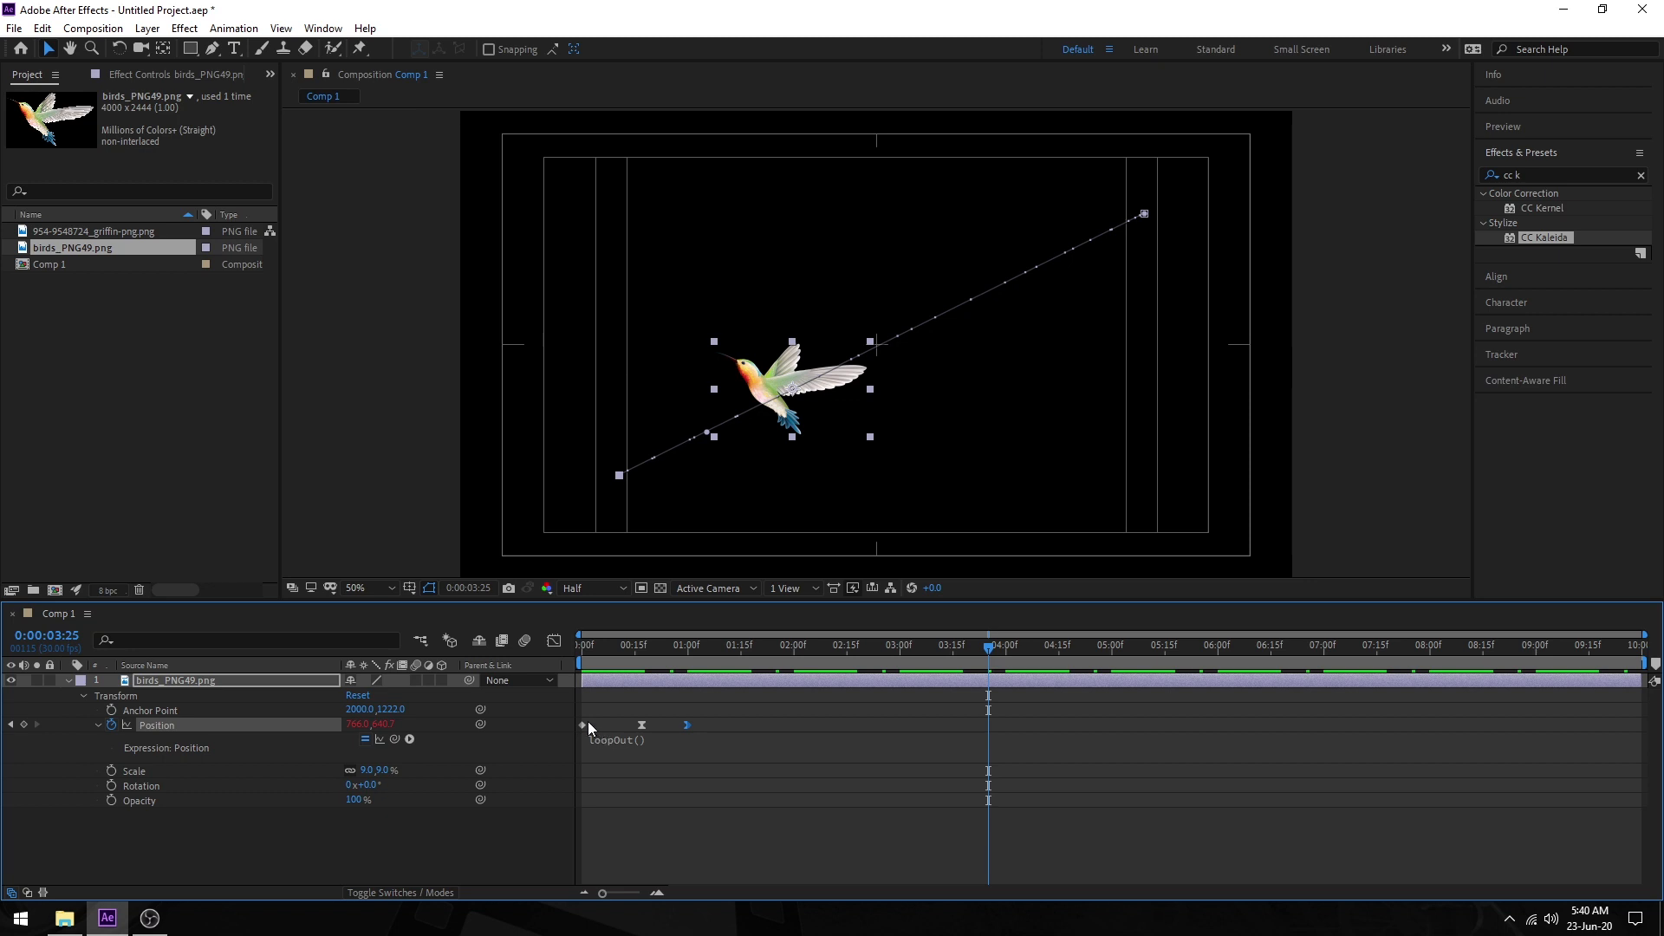
# Step: Apply Easy Ease Out to the bird's first Position keyframe
pyautogui.rightClick(584, 723)
pyautogui.moveTo(746, 711)
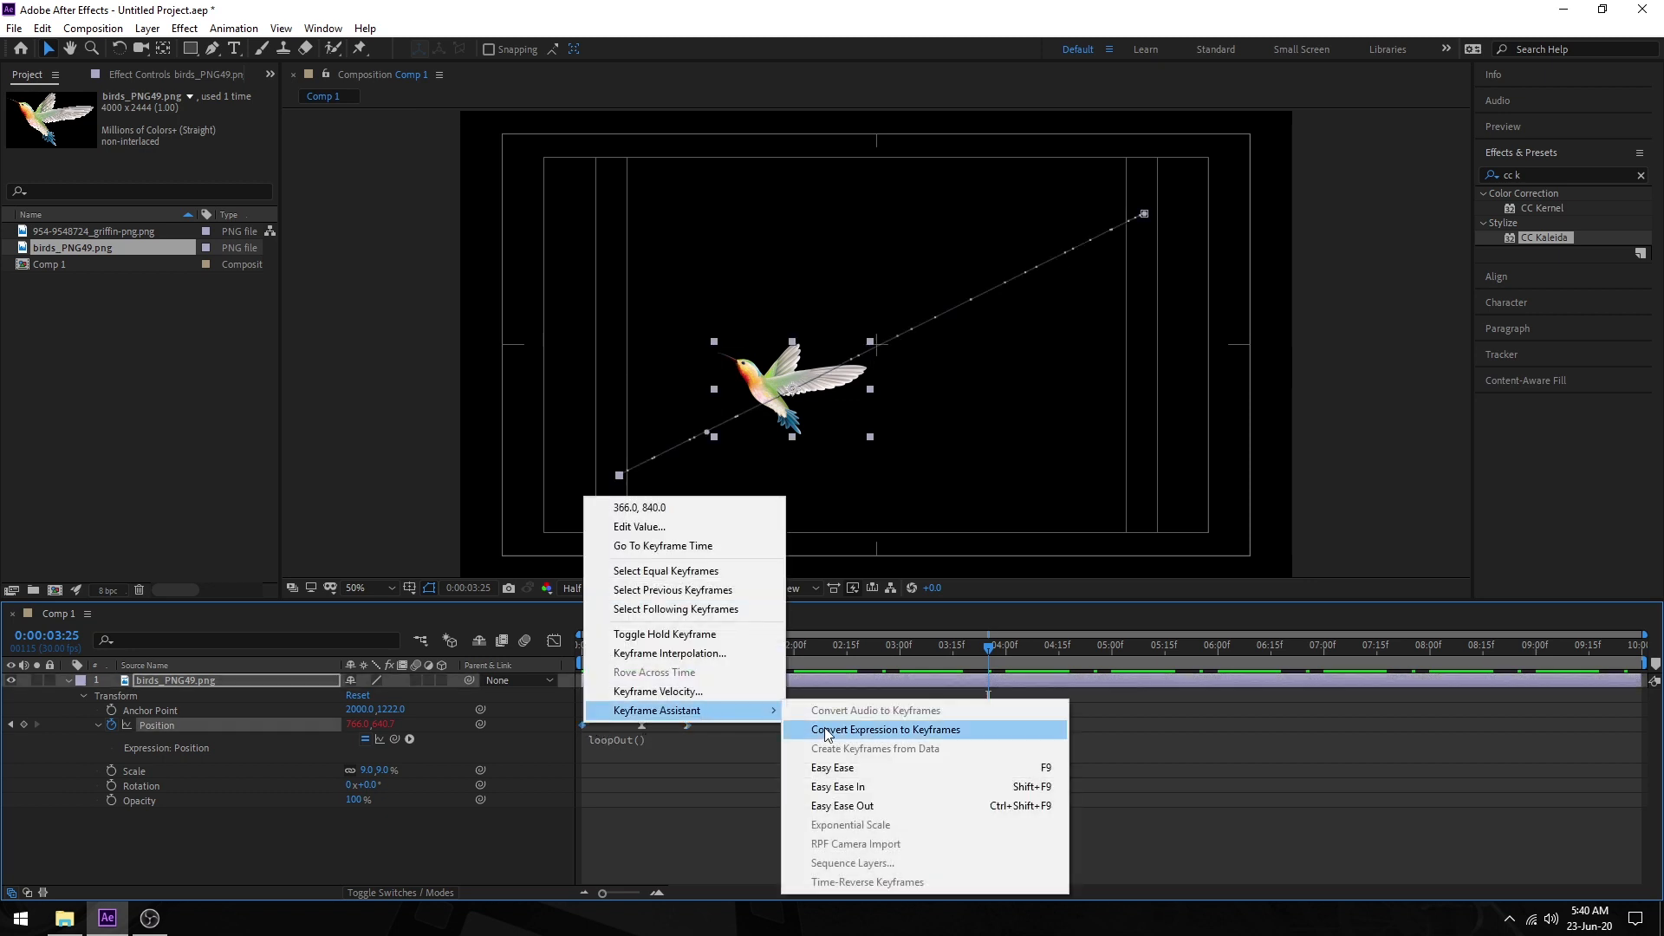
pyautogui.click(888, 806)
pyautogui.click(741, 799)
# Step: Preview the fully eased loop from the first frame, and stop the playback
pyautogui.press('Home')
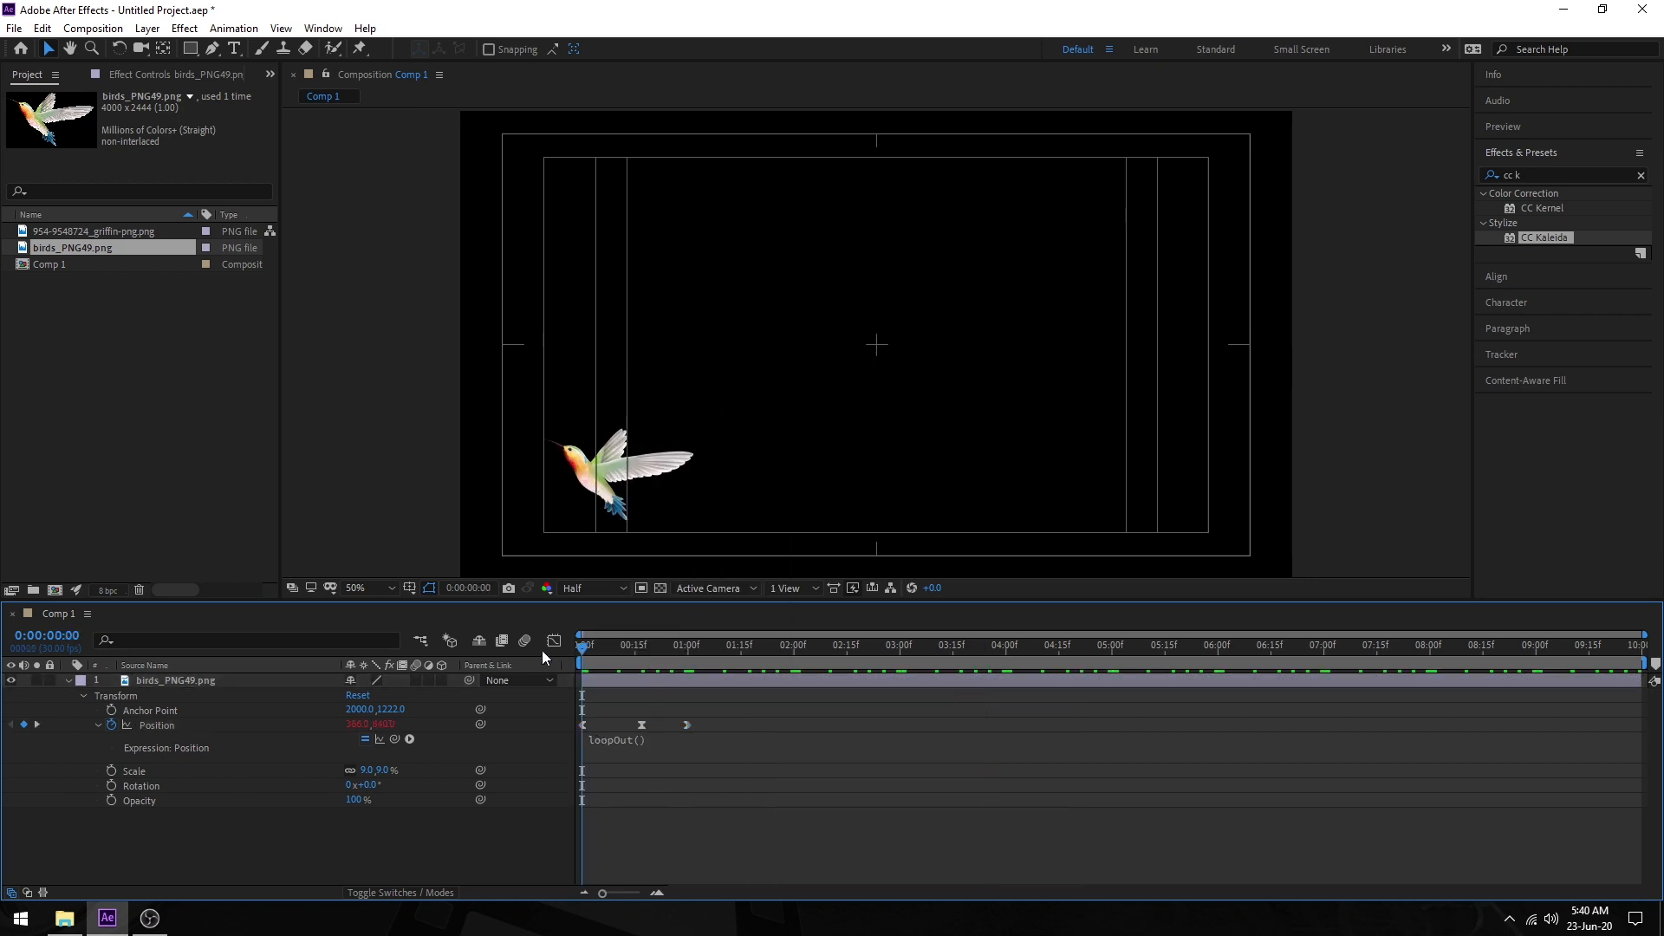
pyautogui.press('space')
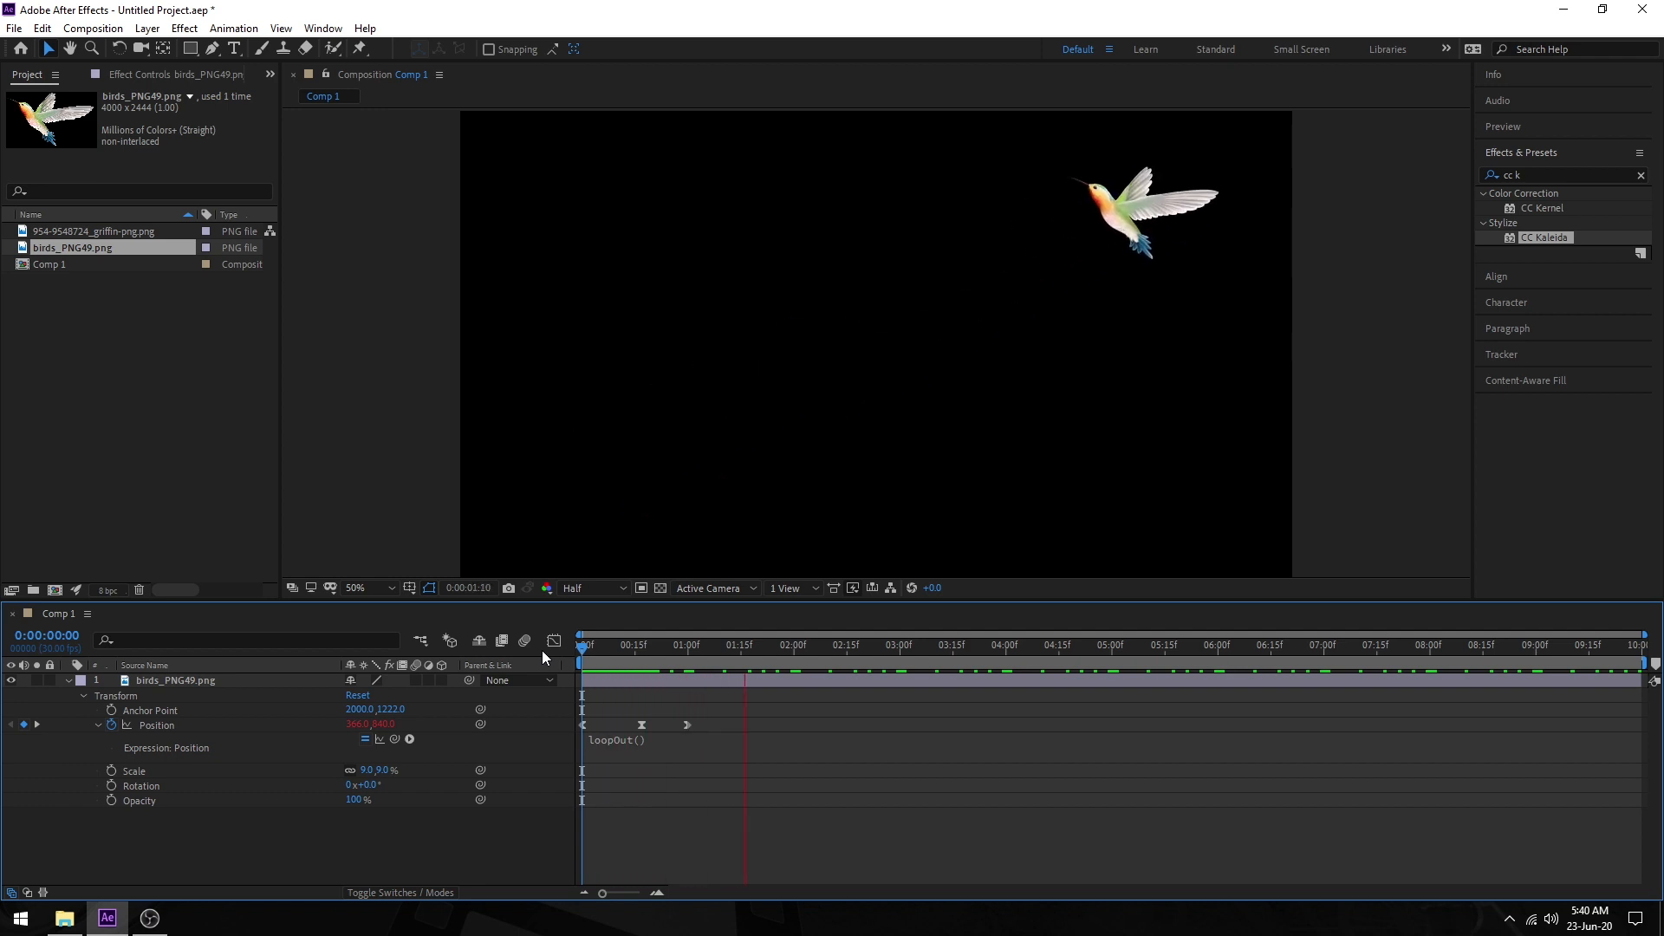
pyautogui.press('space')
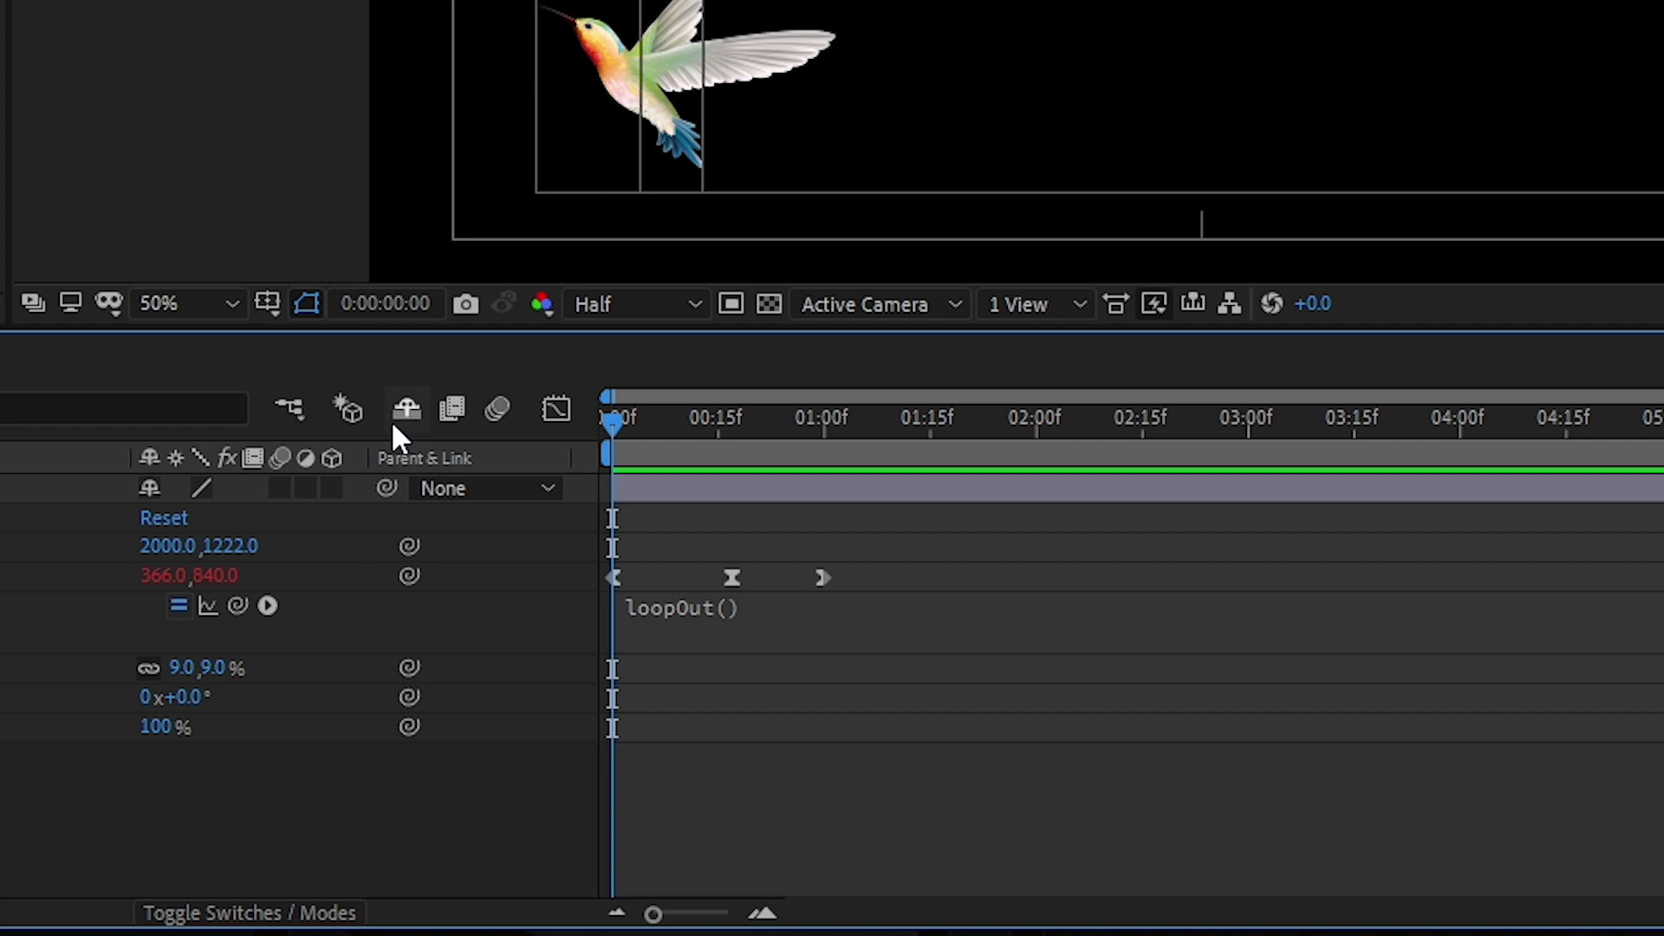
# Step: Extend the Position expression by ending loopOut() with a semicolon and adding wiggle(5,10) on a second line
pyautogui.click(729, 606)
pyautogui.click(869, 617)
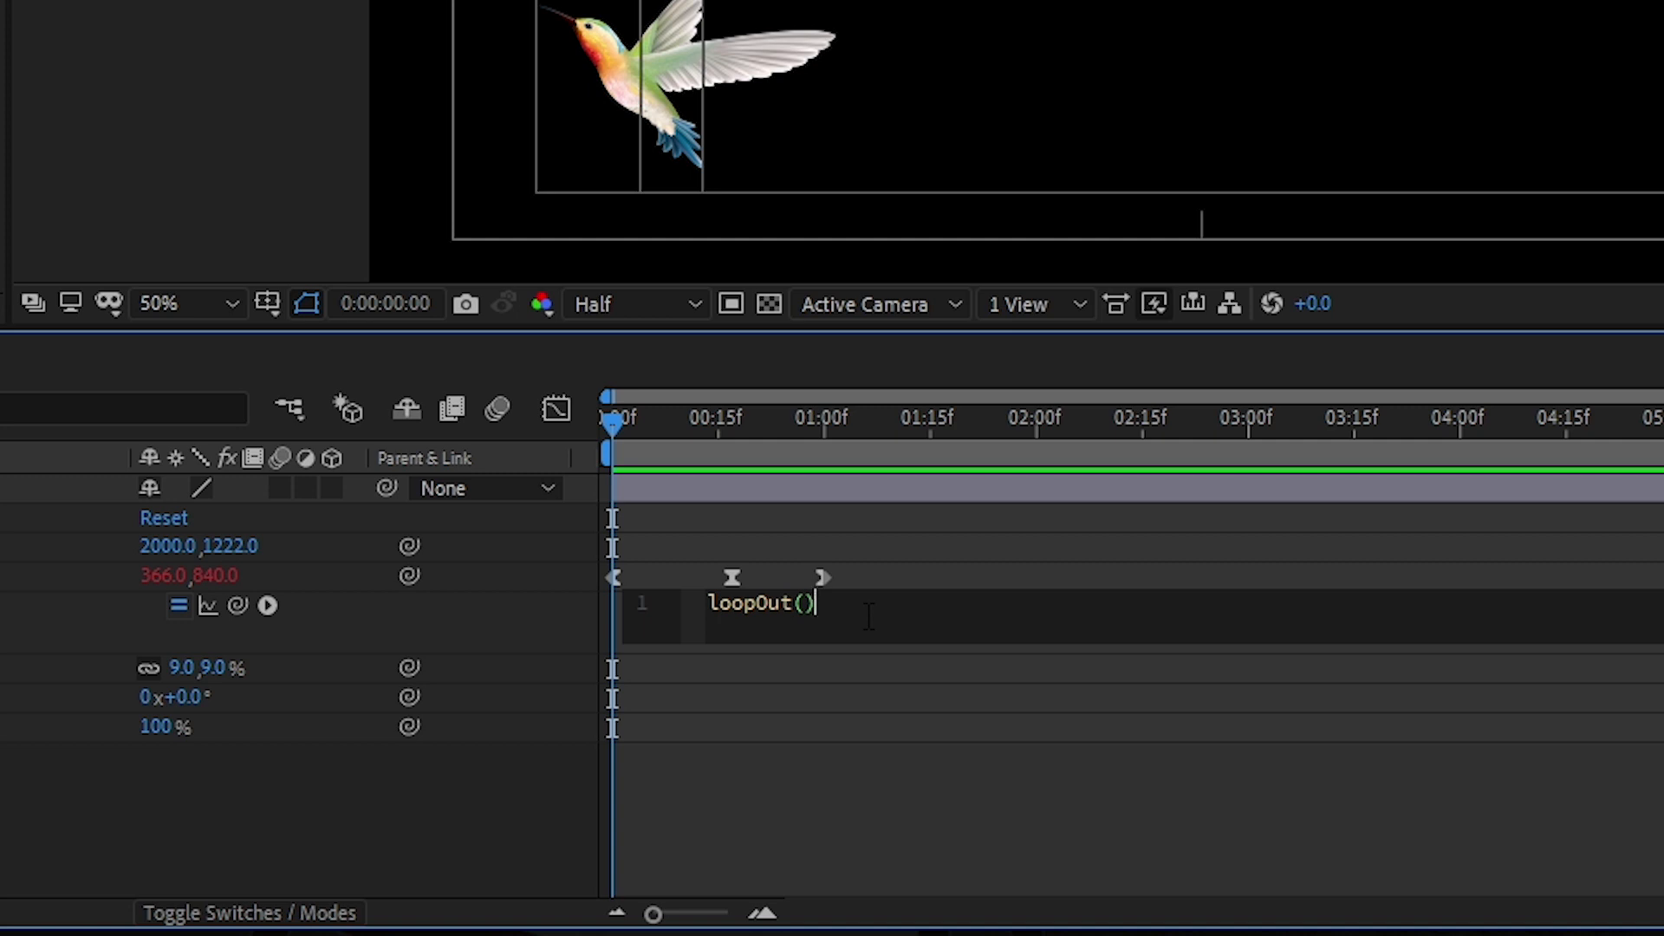
pyautogui.write(';')
pyautogui.press('Return')
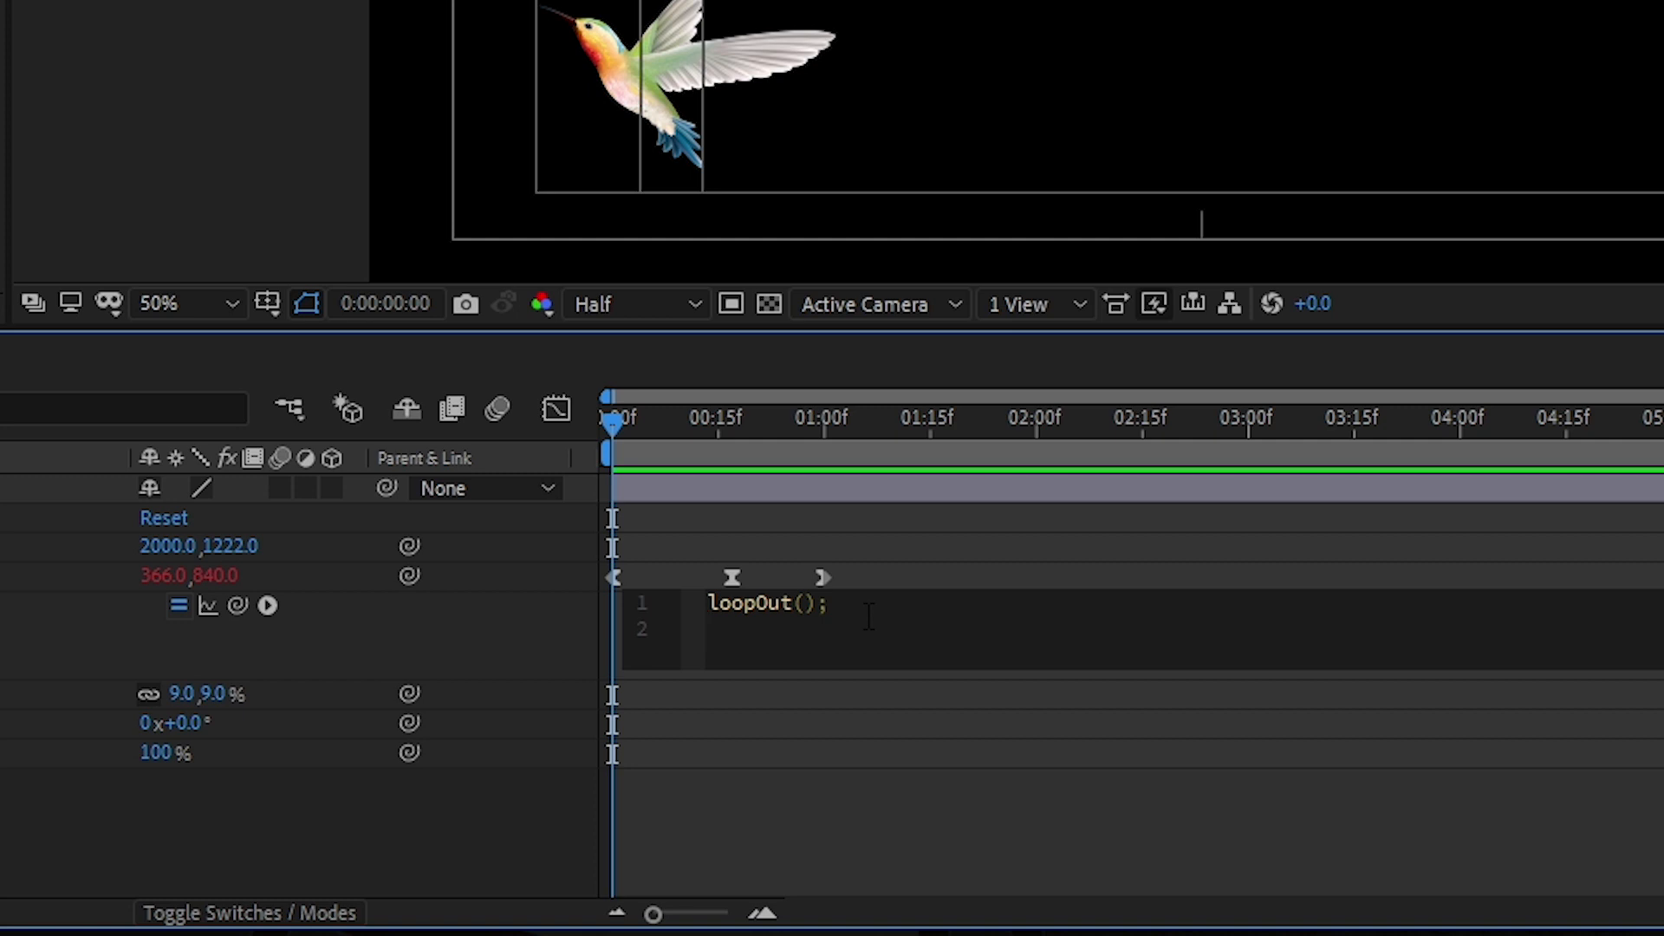
pyautogui.write('wigg')
pyautogui.press('Return')
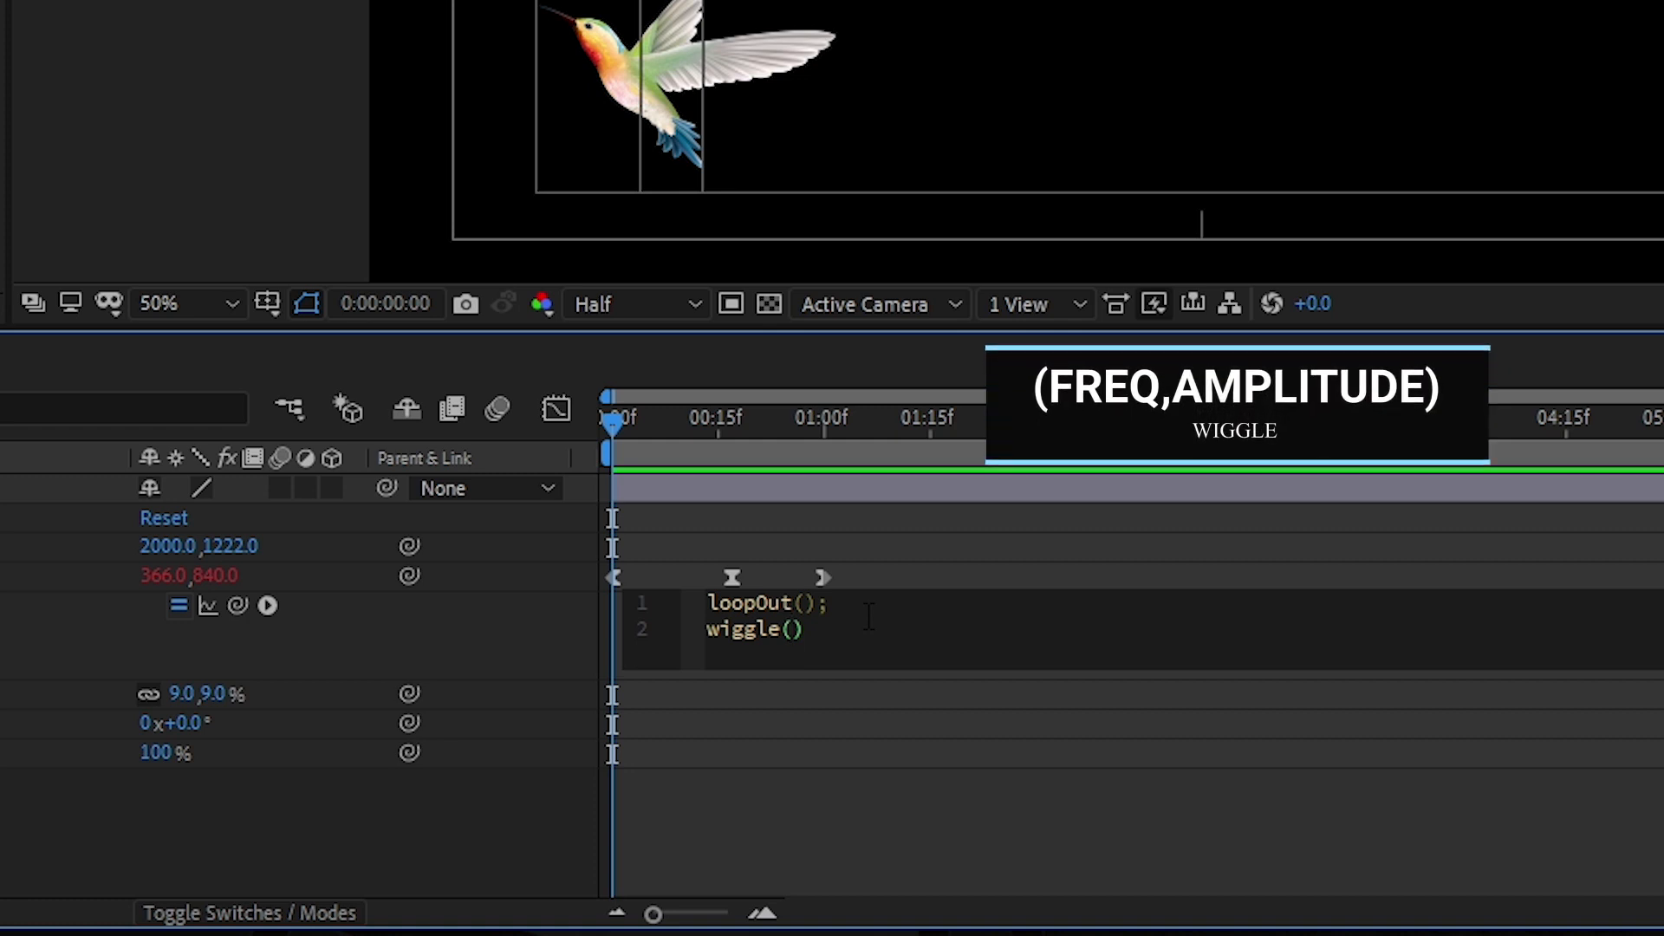
pyautogui.write('5,')
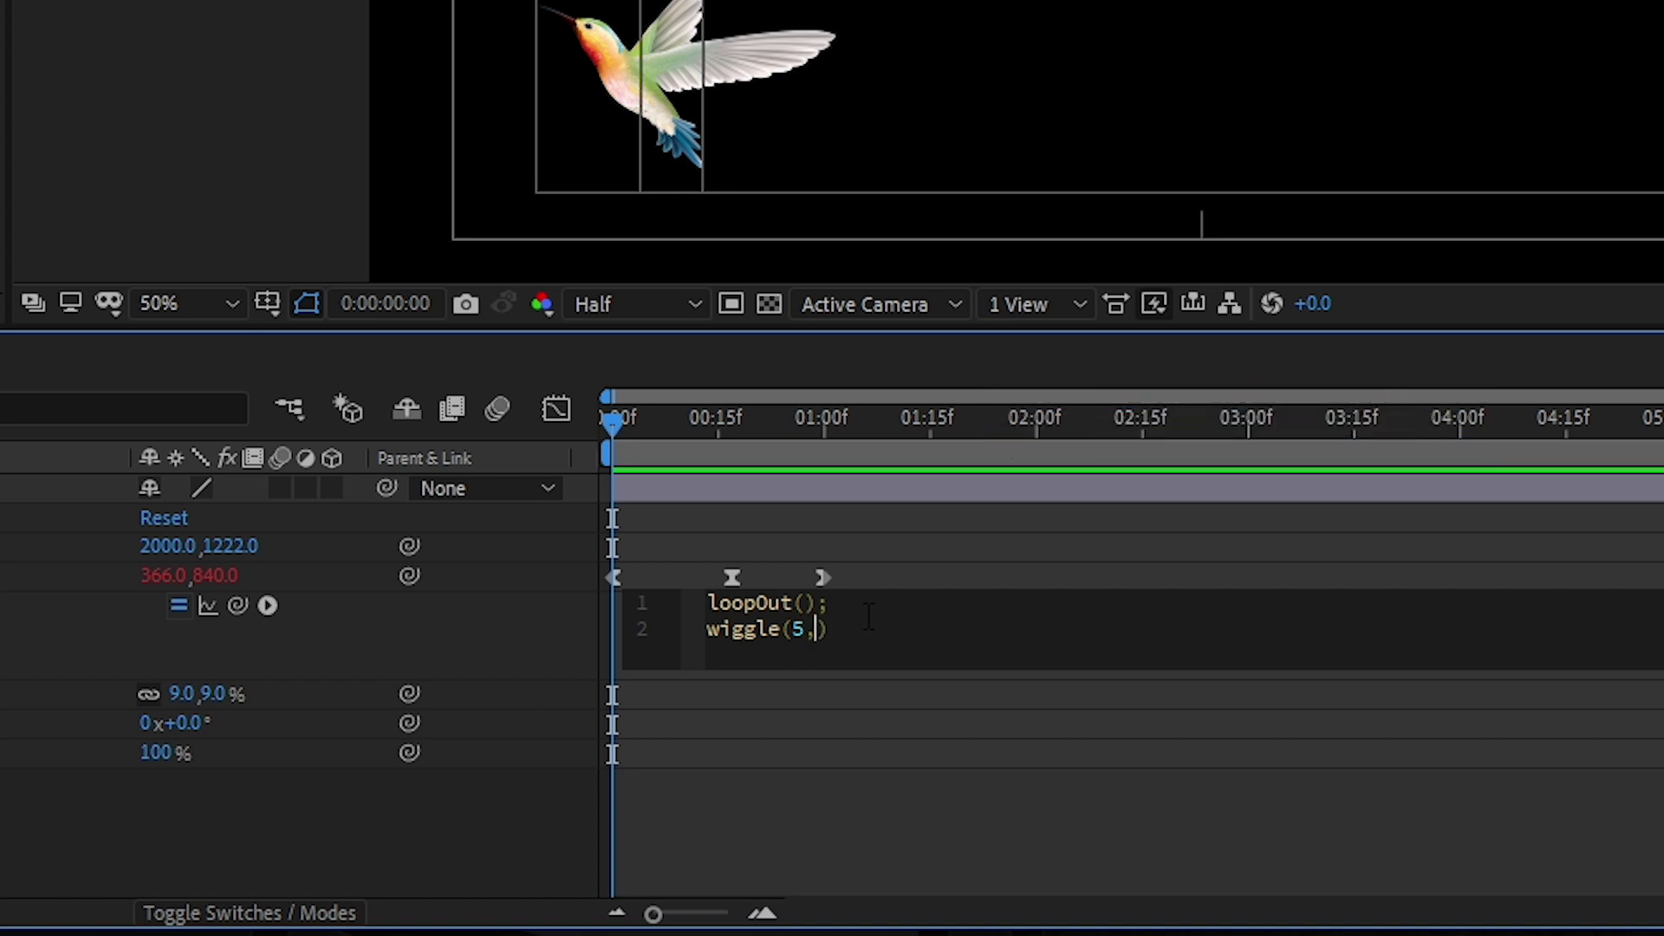
pyautogui.write('10')
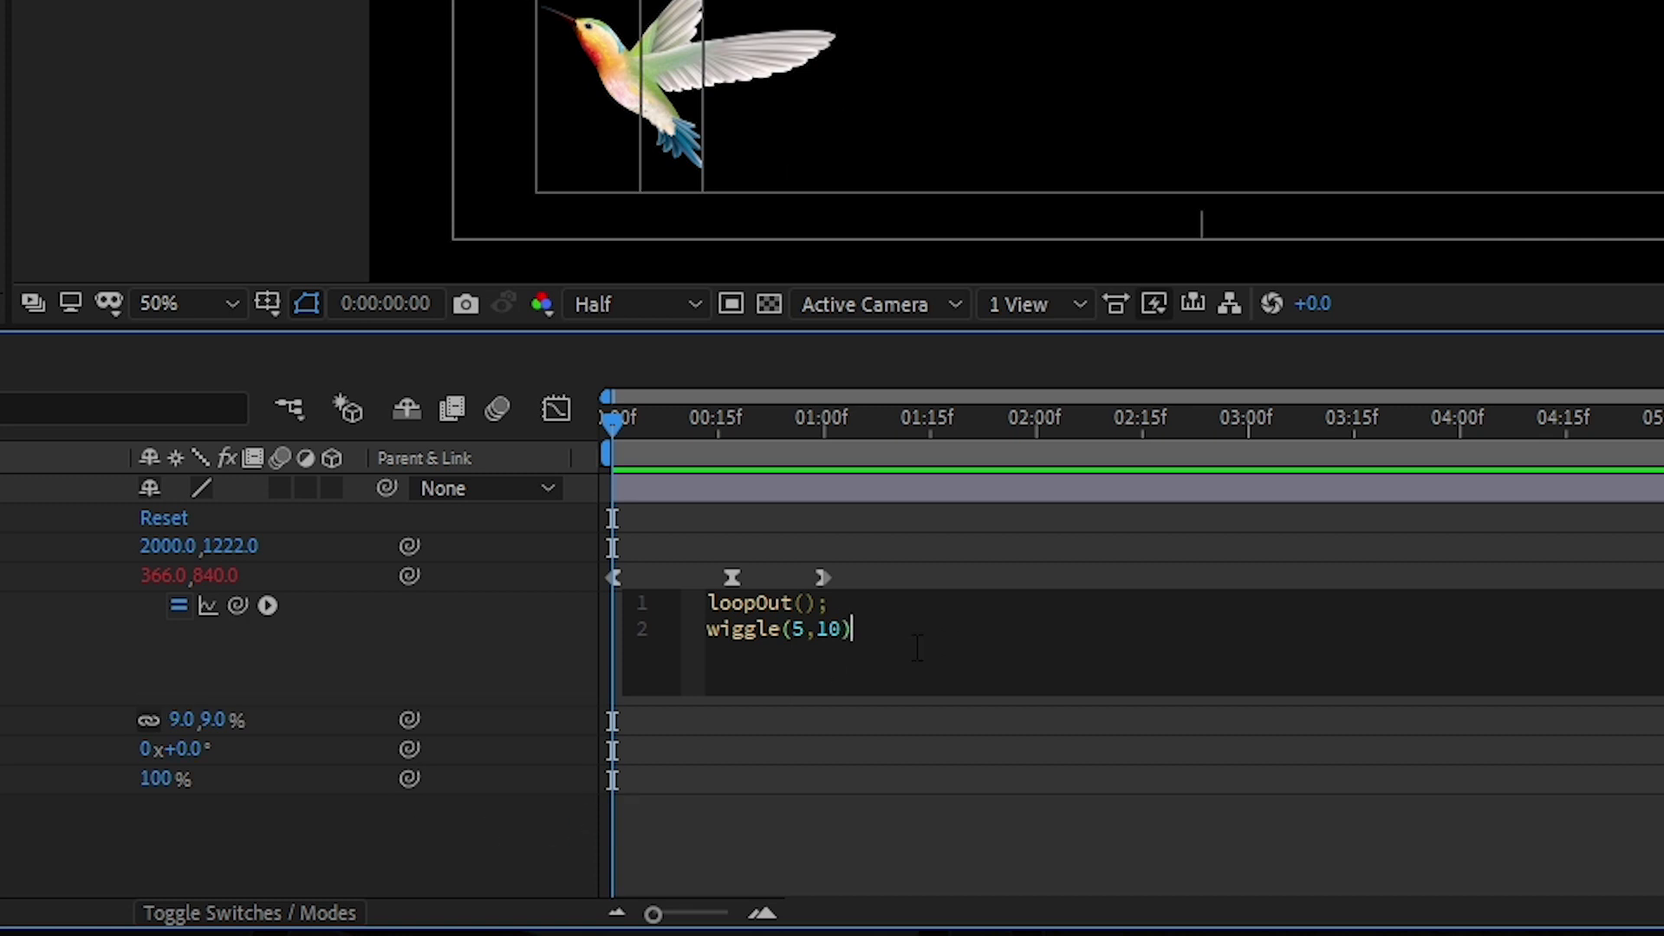
pyautogui.press('KP_Enter')
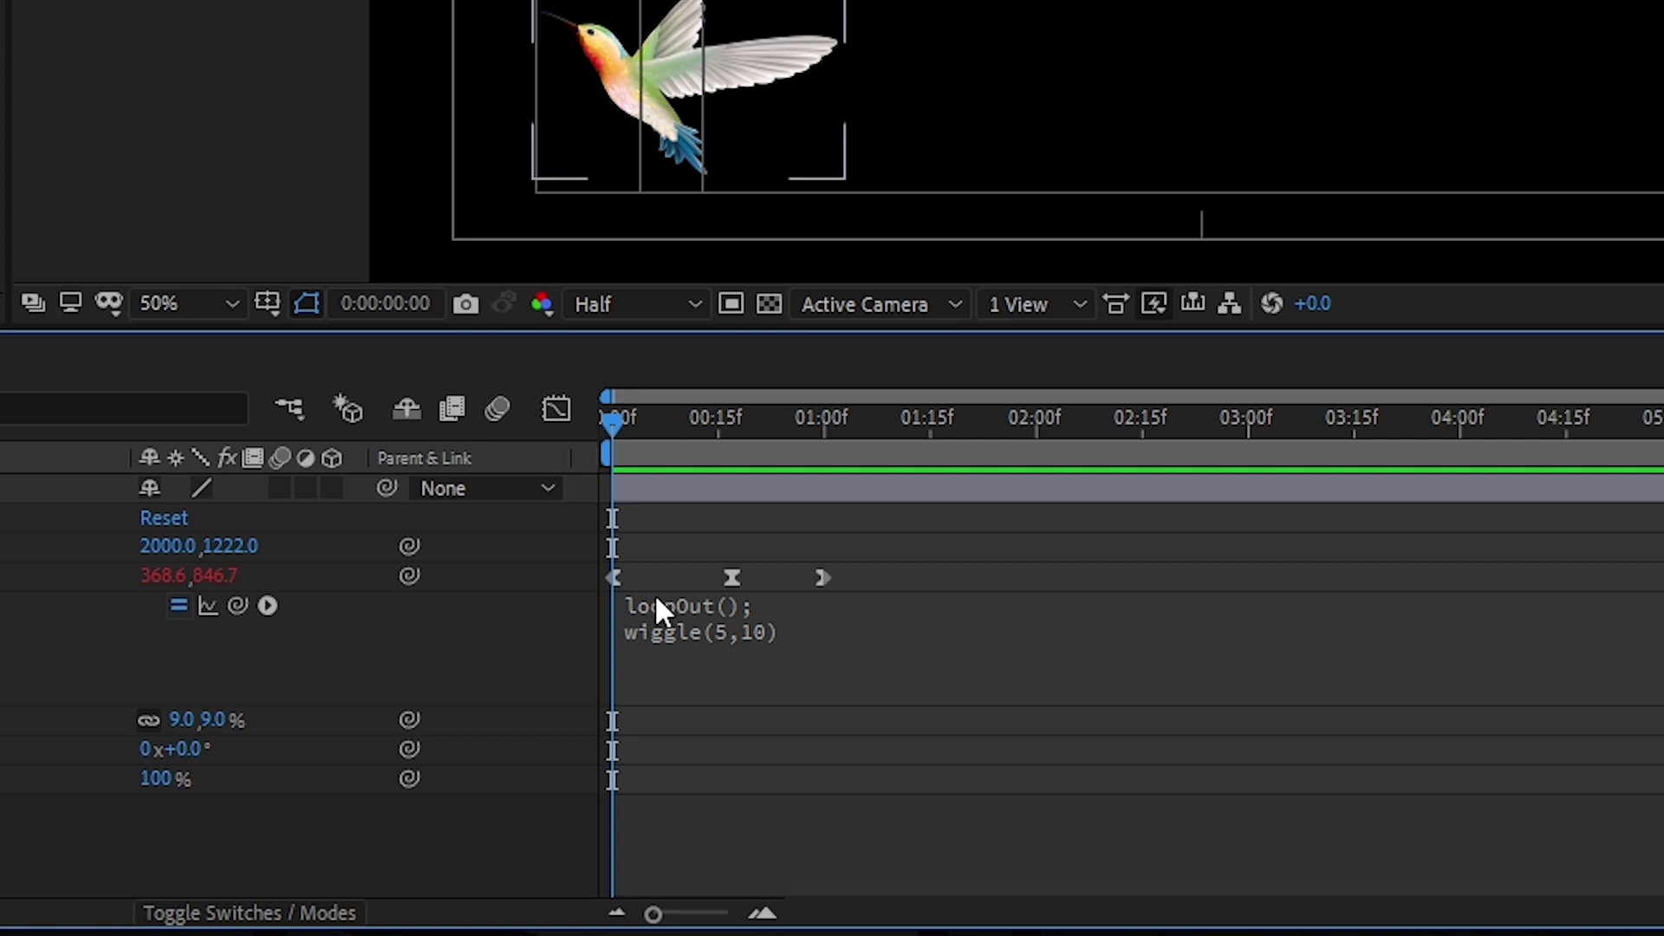
# Step: Examine the two-line Position expression, and preview the bird's wiggling movement from the first frame
pyautogui.click(772, 648)
pyautogui.click(917, 625)
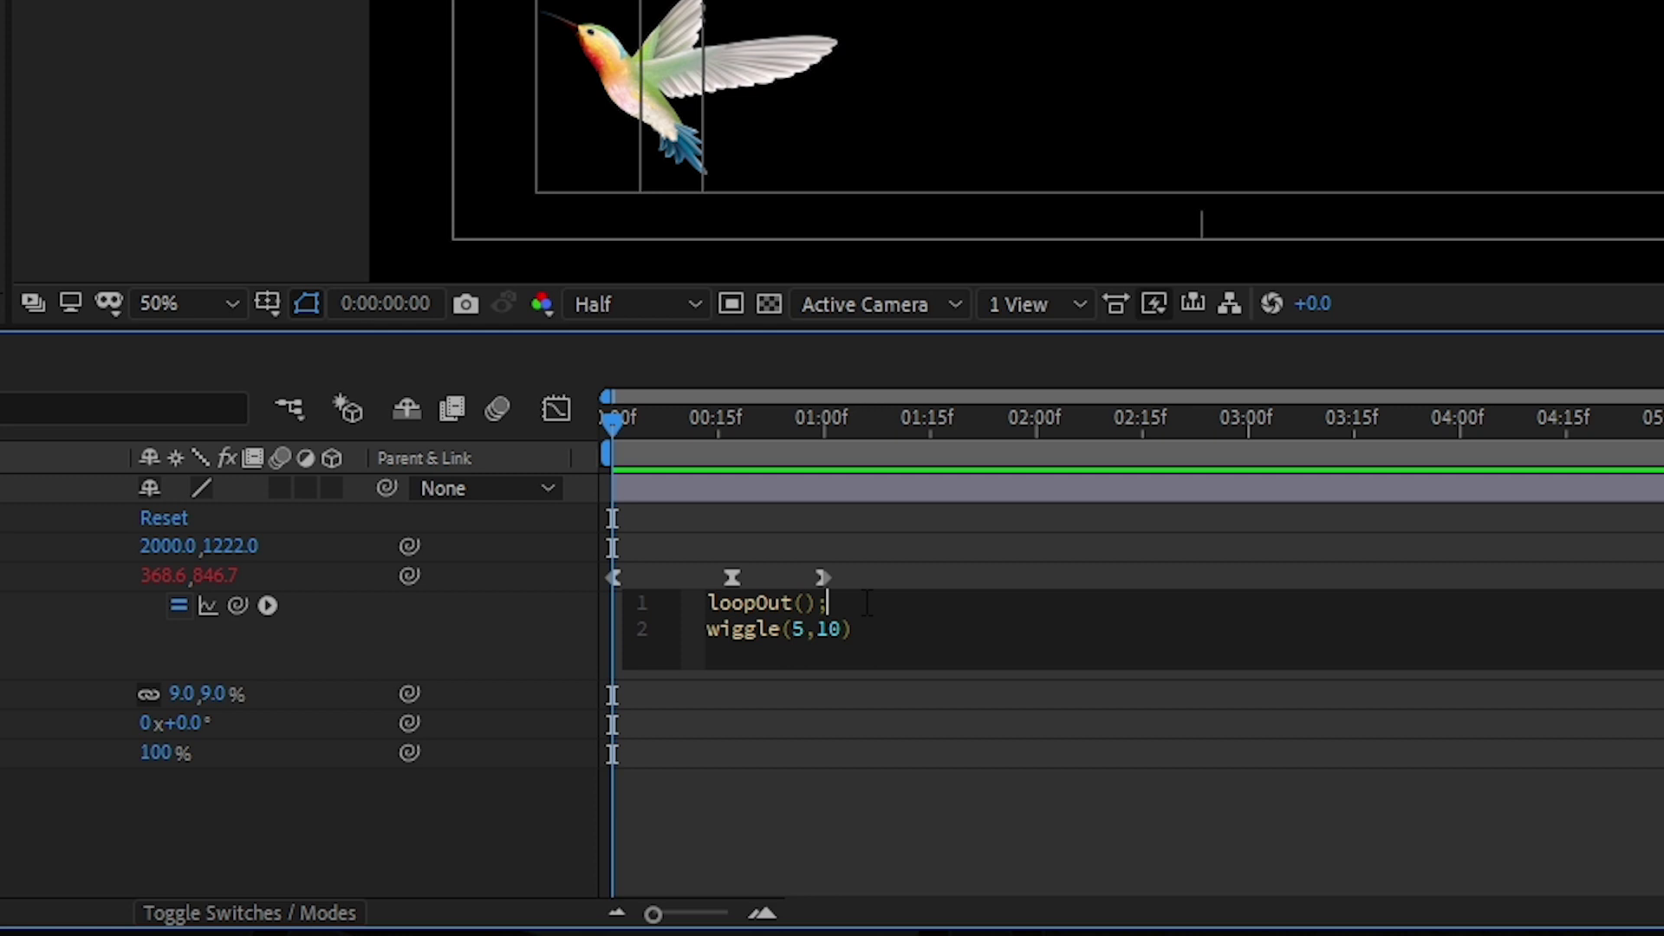
pyautogui.moveTo(624, 421); pyautogui.dragTo(561, 461)
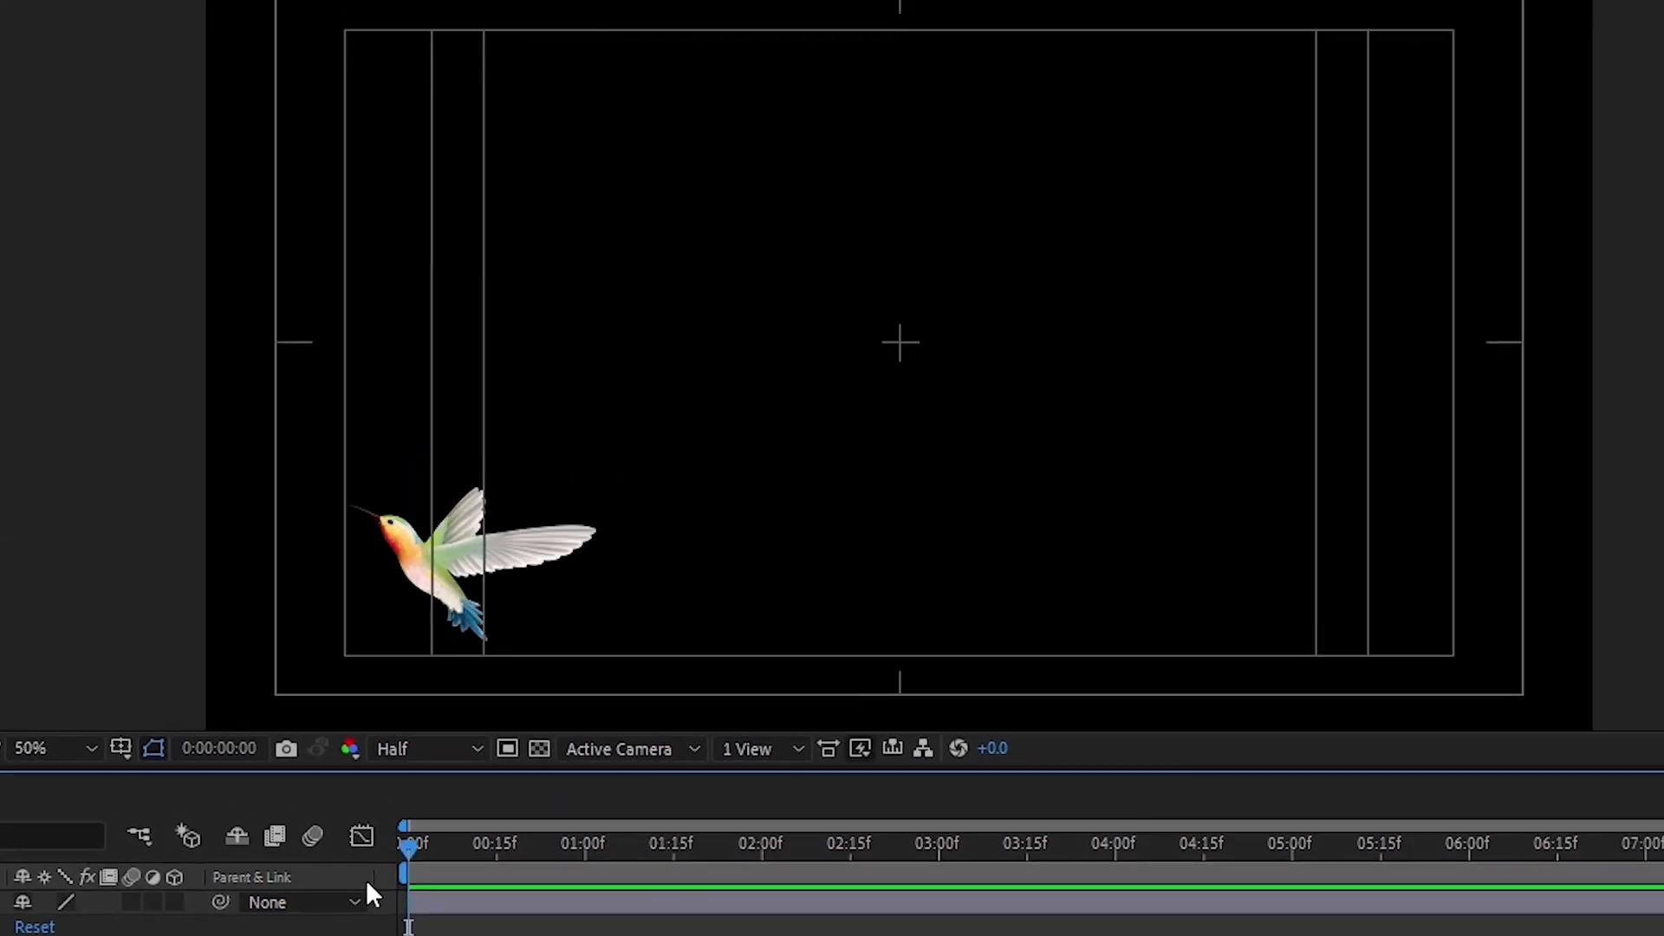
pyautogui.press('space')
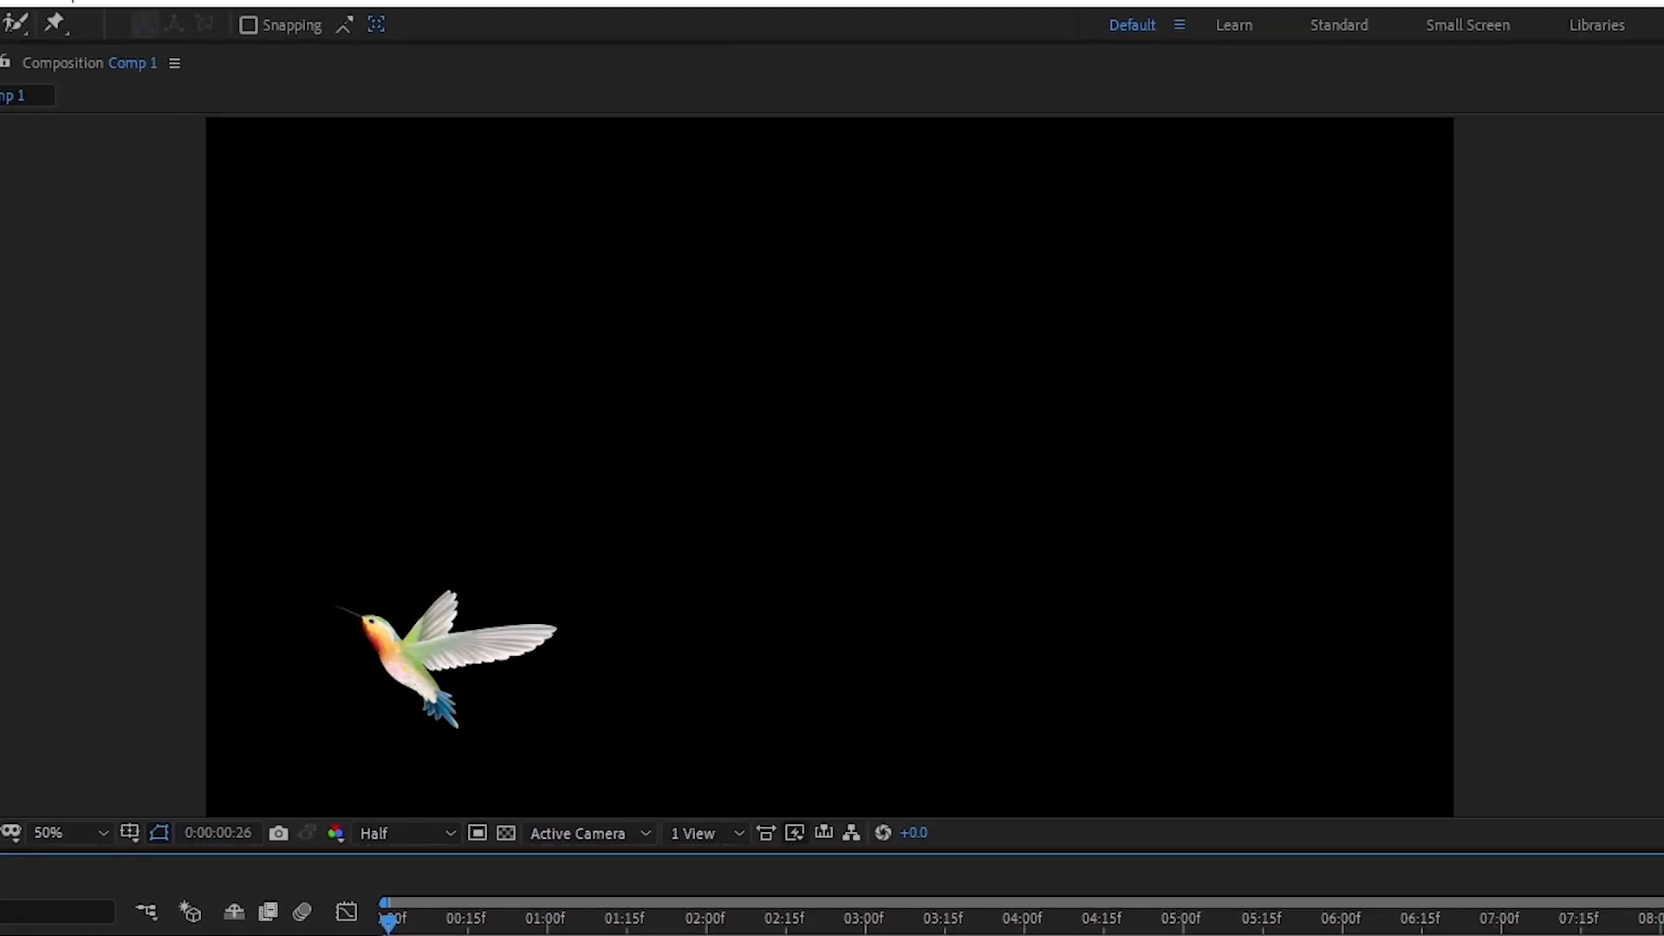
# Step: Show the title/action safe guides, and delete the wiggle line from the bird's Position expression, keeping only loopOut();
pyautogui.press("'")
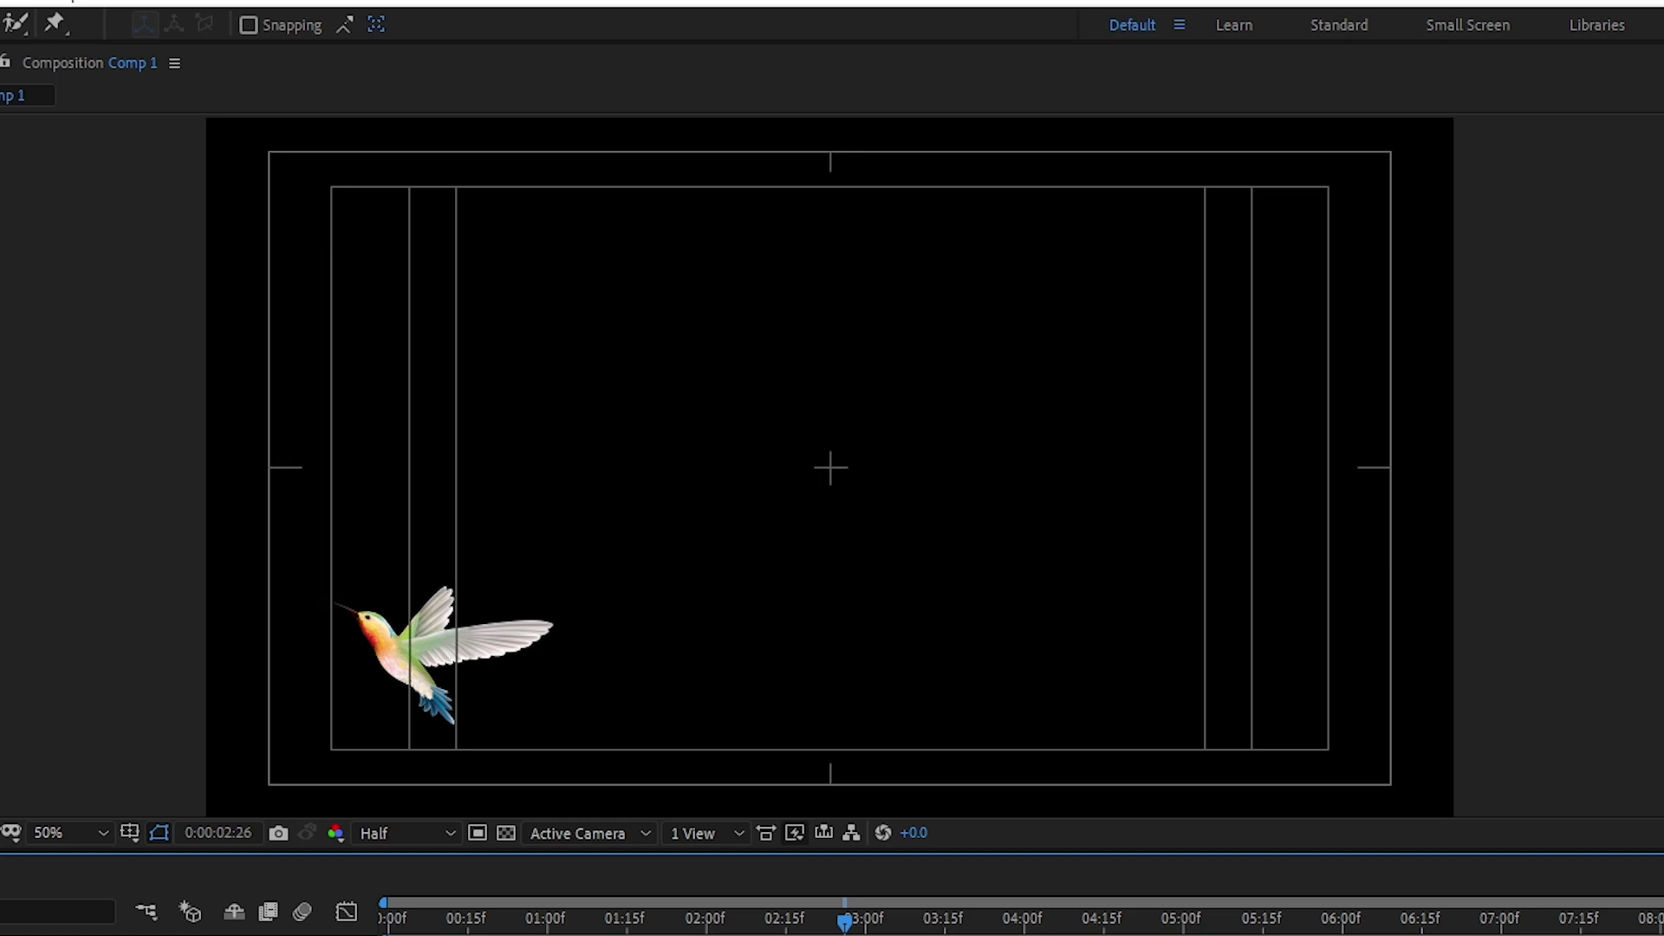
pyautogui.click(641, 865)
pyautogui.moveTo(575, 865); pyautogui.dragTo(702, 869)
pyautogui.press('BackSpace')
pyautogui.press('BackSpace')
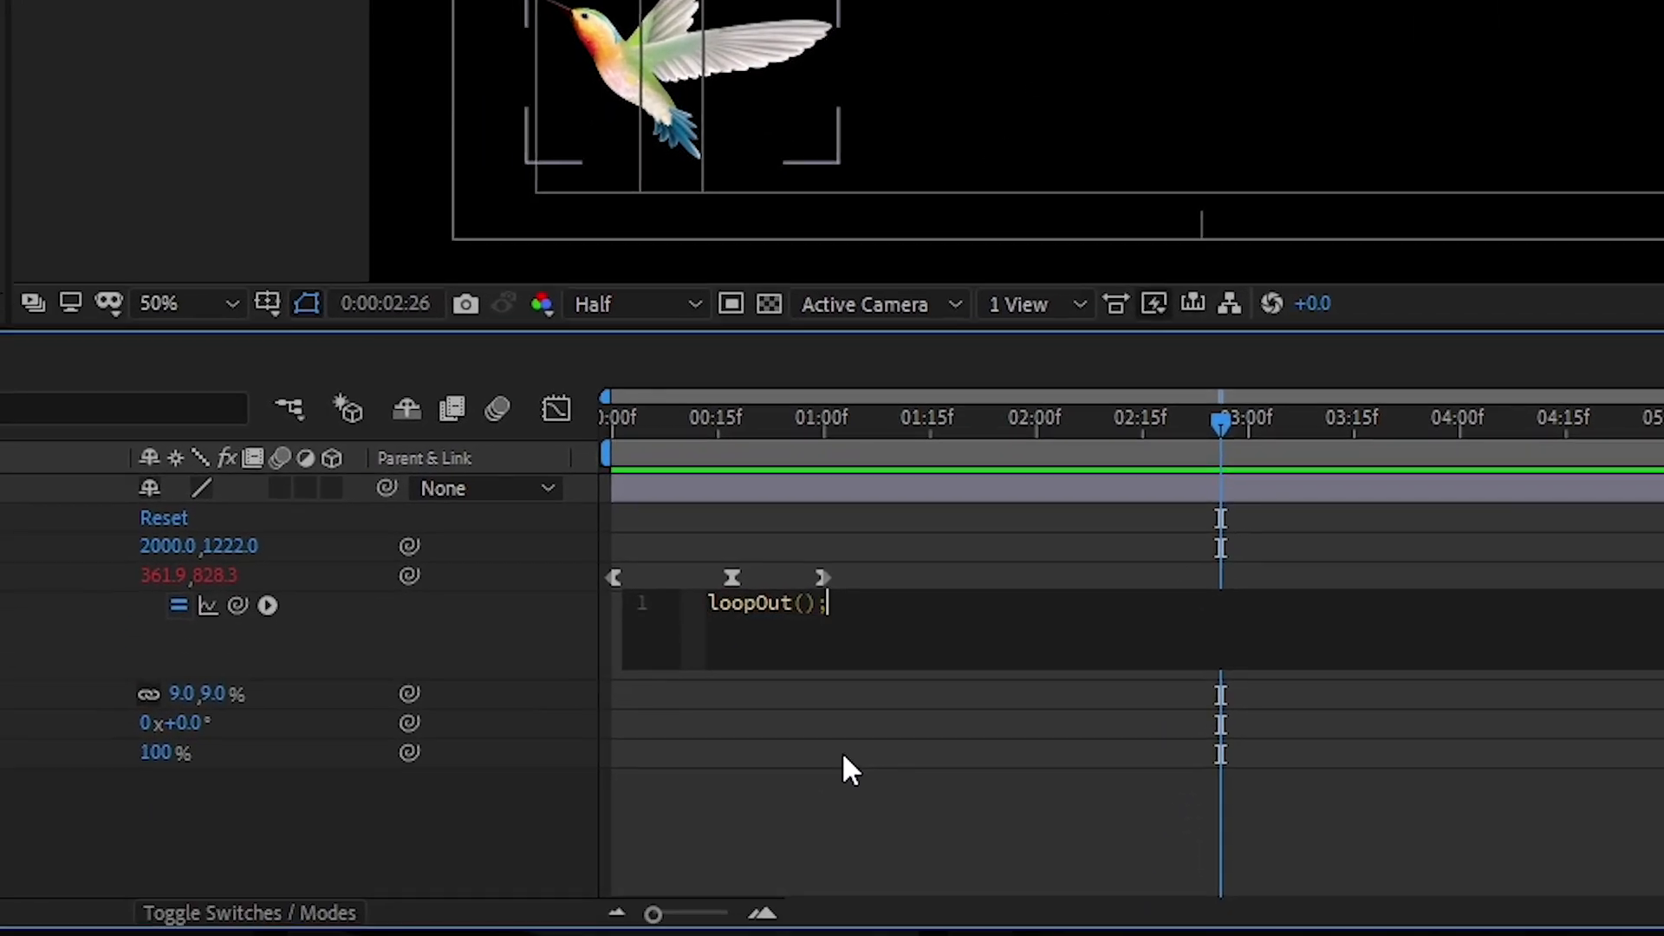
pyautogui.click(285, 864)
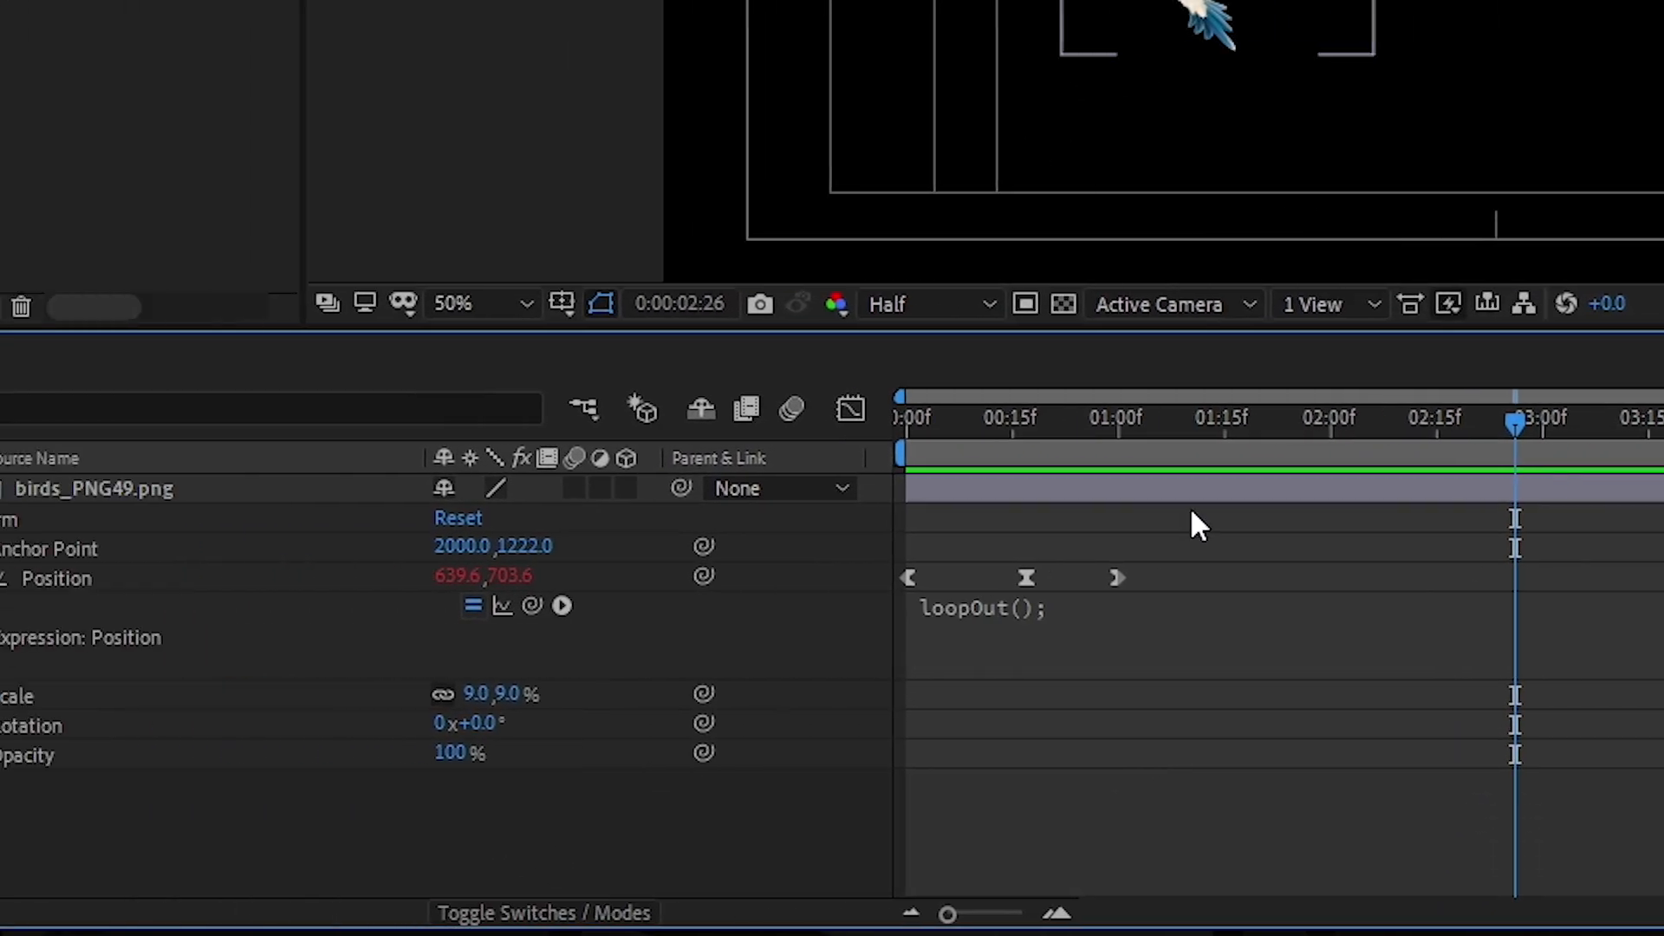
# Step: Return to the first frame, collapse the bird layer's properties, and add a new Null Object to Comp 1
pyautogui.moveTo(843, 427); pyautogui.dragTo(738, 431)
pyautogui.moveTo(1287, 426); pyautogui.dragTo(1117, 435)
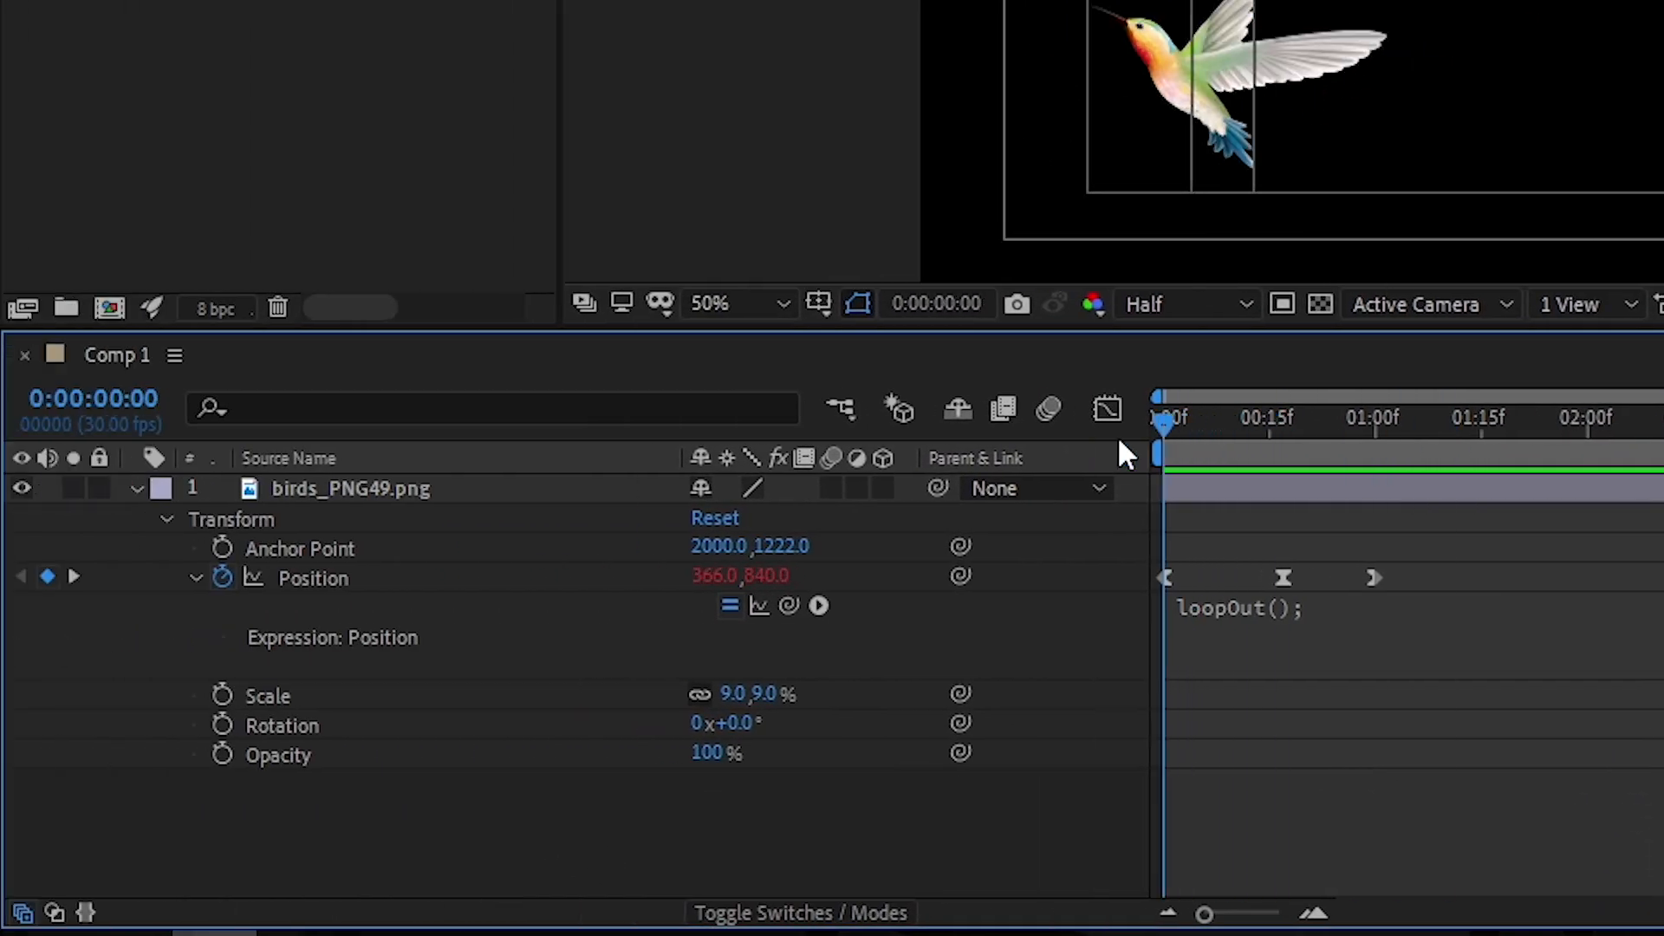
pyautogui.click(137, 489)
pyautogui.rightClick(291, 597)
pyautogui.moveTo(574, 220)
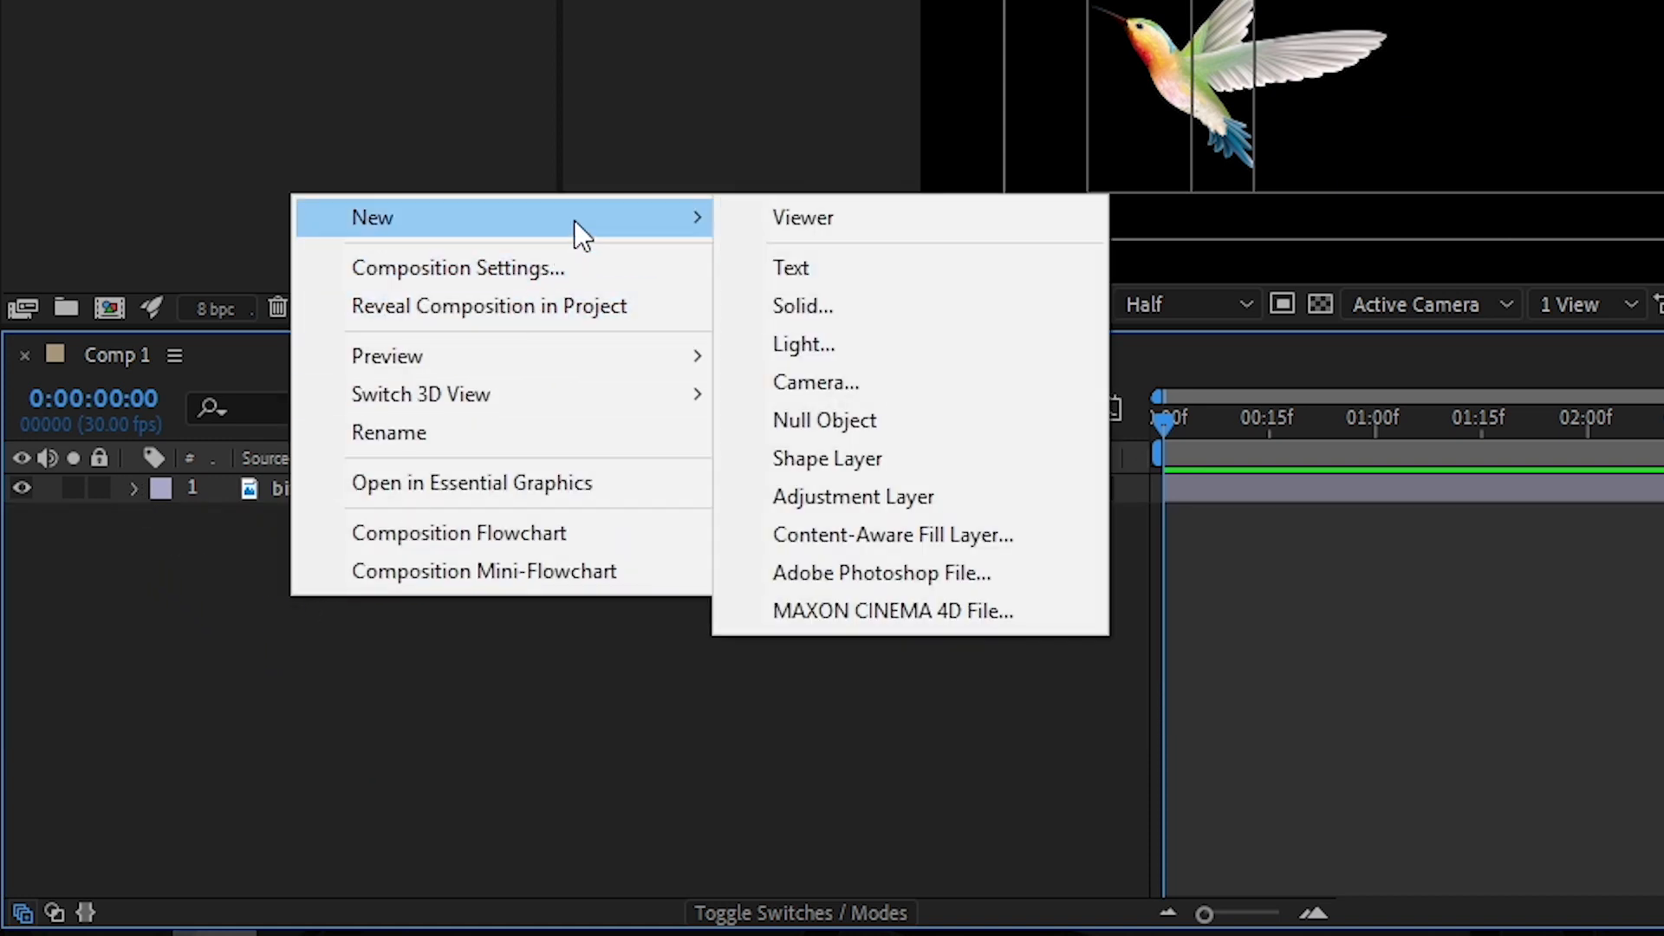
pyautogui.click(893, 419)
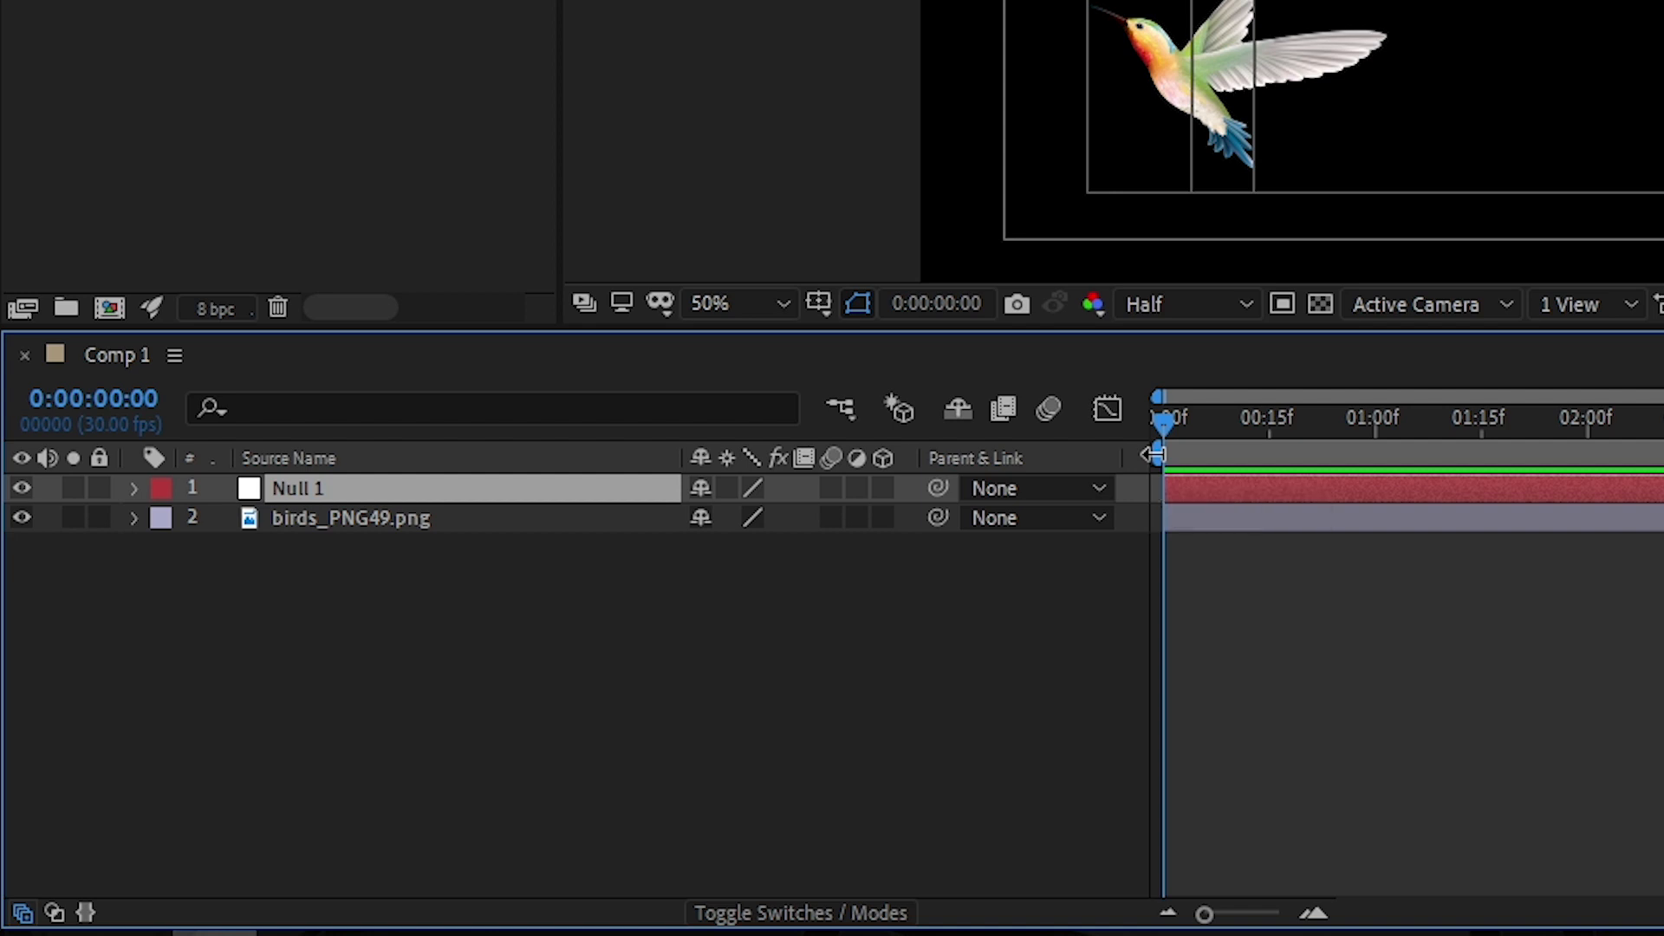
# Step: Parent the birds_PNG49.png layer to Null 1, and select the null layer
pyautogui.click(391, 520)
pyautogui.click(382, 617)
pyautogui.click(407, 522)
pyautogui.moveTo(938, 518); pyautogui.dragTo(290, 487)
pyautogui.click(290, 488)
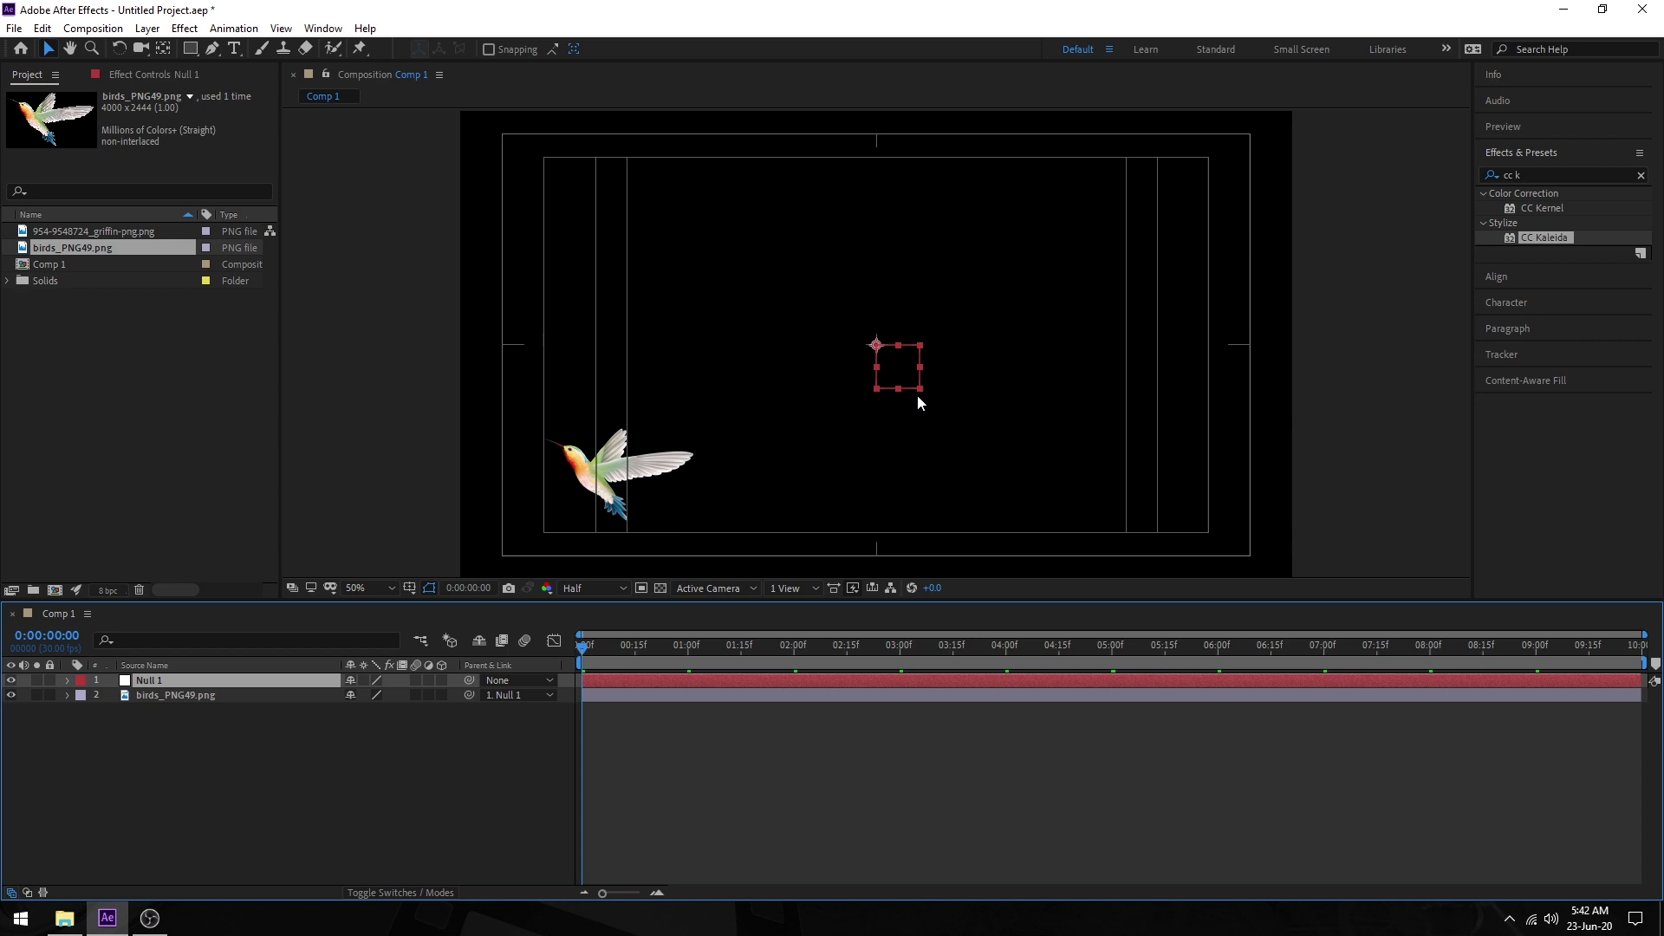
# Step: Try moving Null 1 in the composition view to test the bird's parenting, and undo the move
pyautogui.click(211, 697)
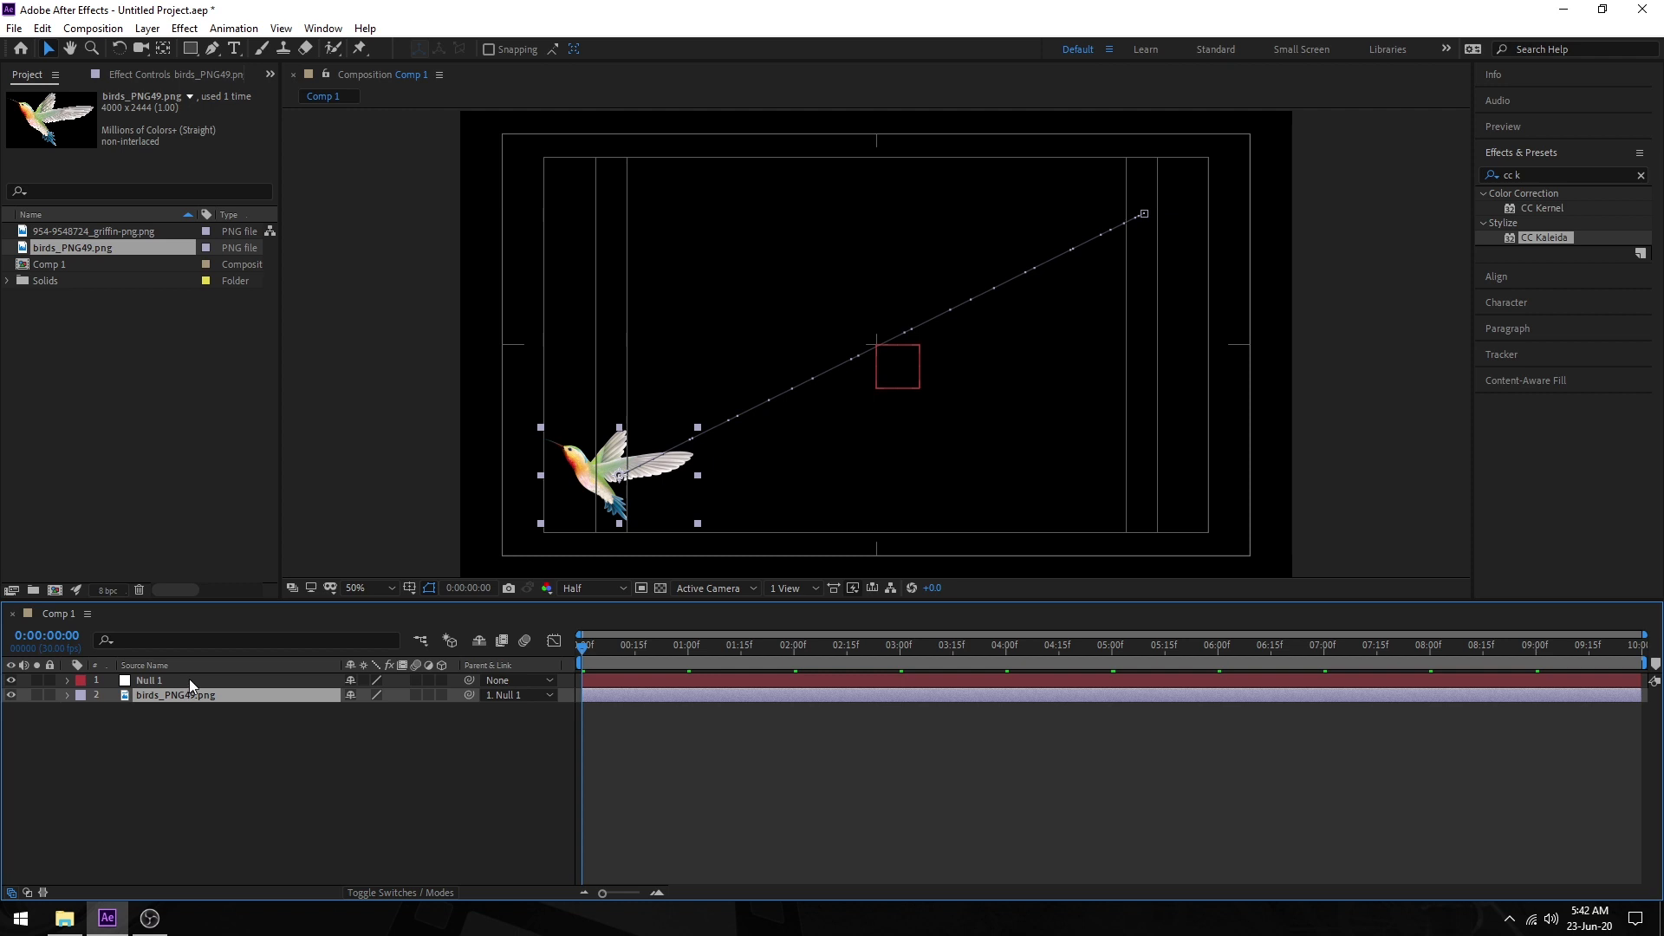
pyautogui.click(189, 682)
pyautogui.moveTo(886, 374); pyautogui.dragTo(846, 330)
pyautogui.hotkey('ctrl', 'z')
# Step: Deselect the layers, preview the parented bird's loop from the first frame, and stop the playback
pyautogui.click(693, 752)
pyautogui.moveTo(650, 648); pyautogui.dragTo(565, 649)
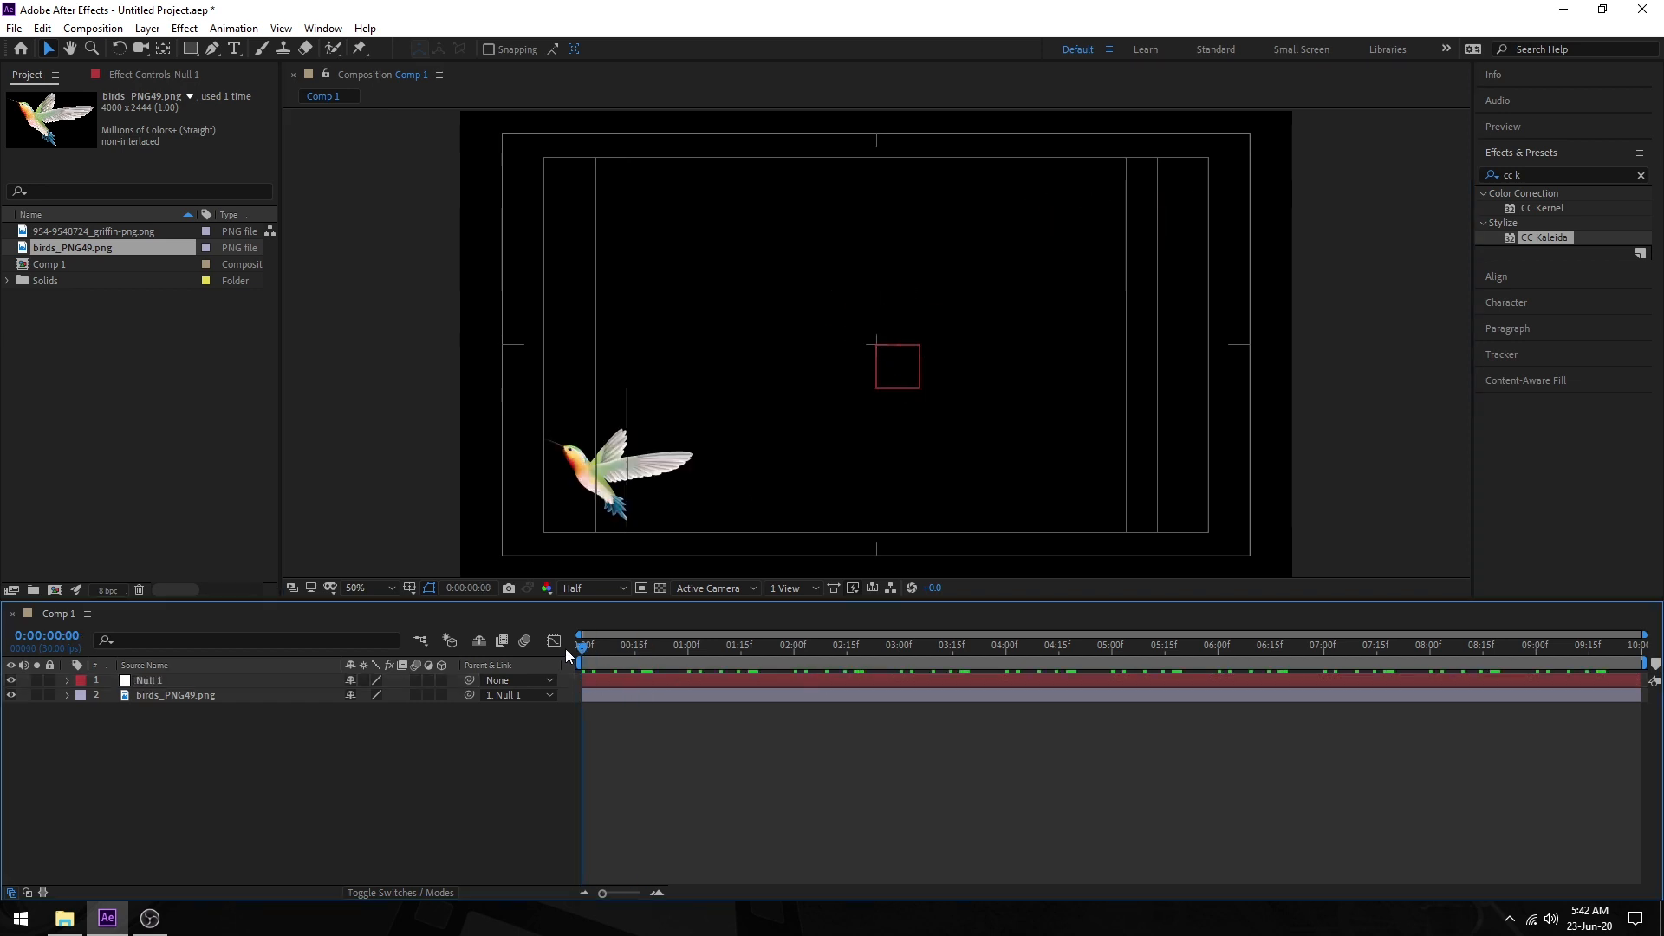
pyautogui.press('space')
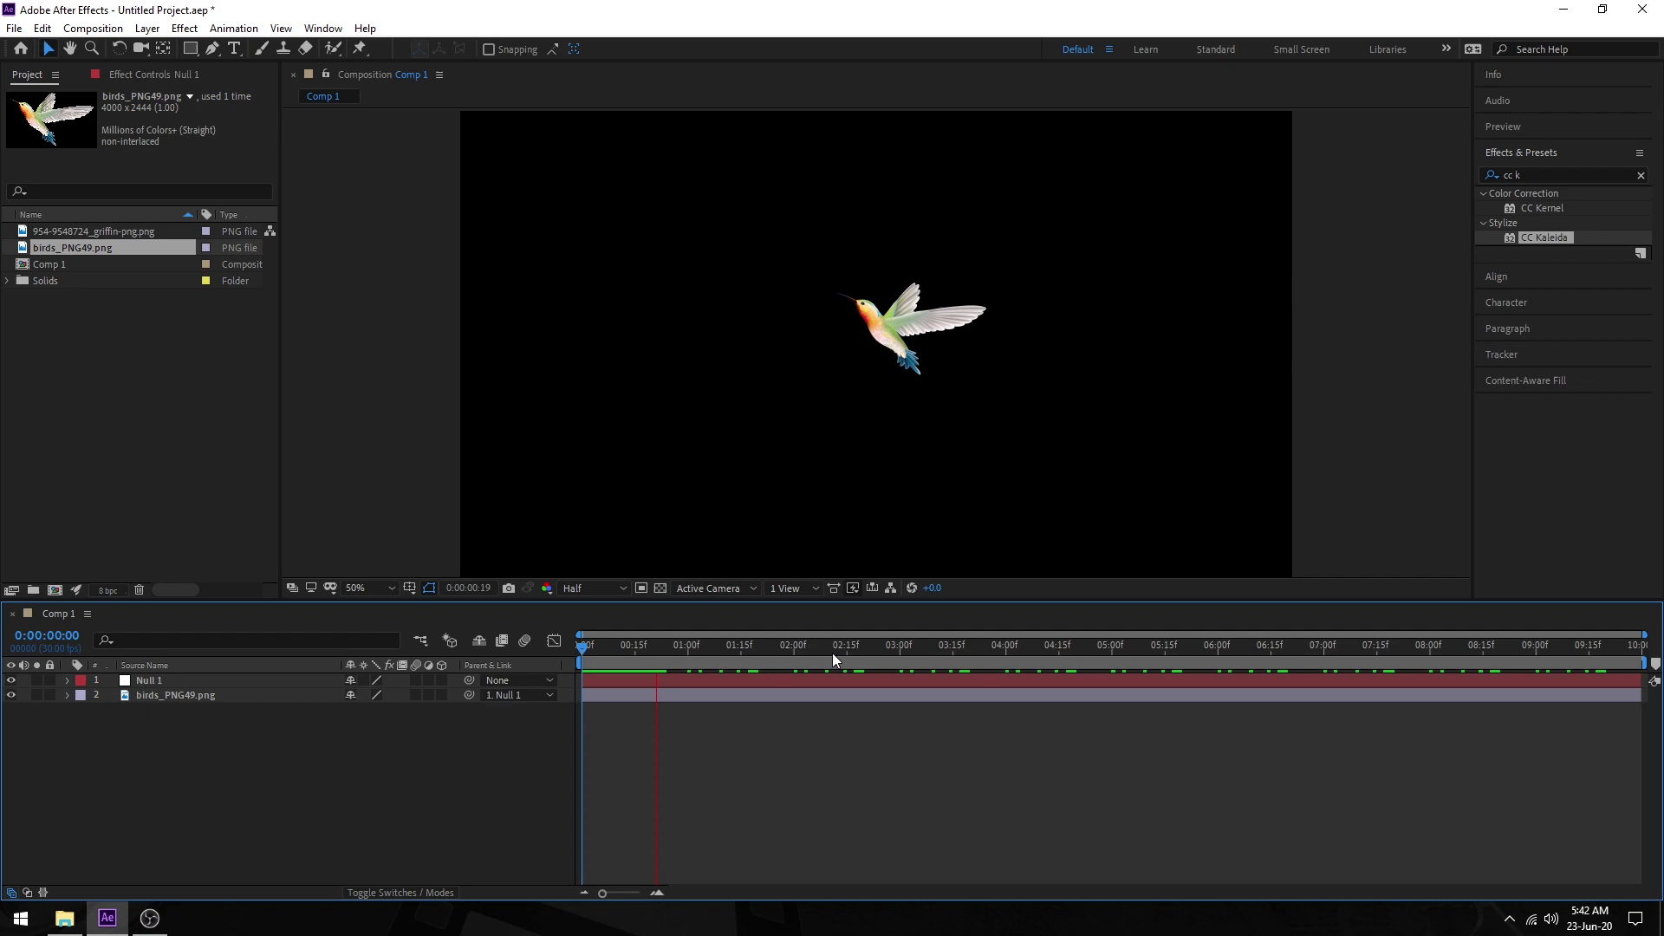
pyautogui.press('space')
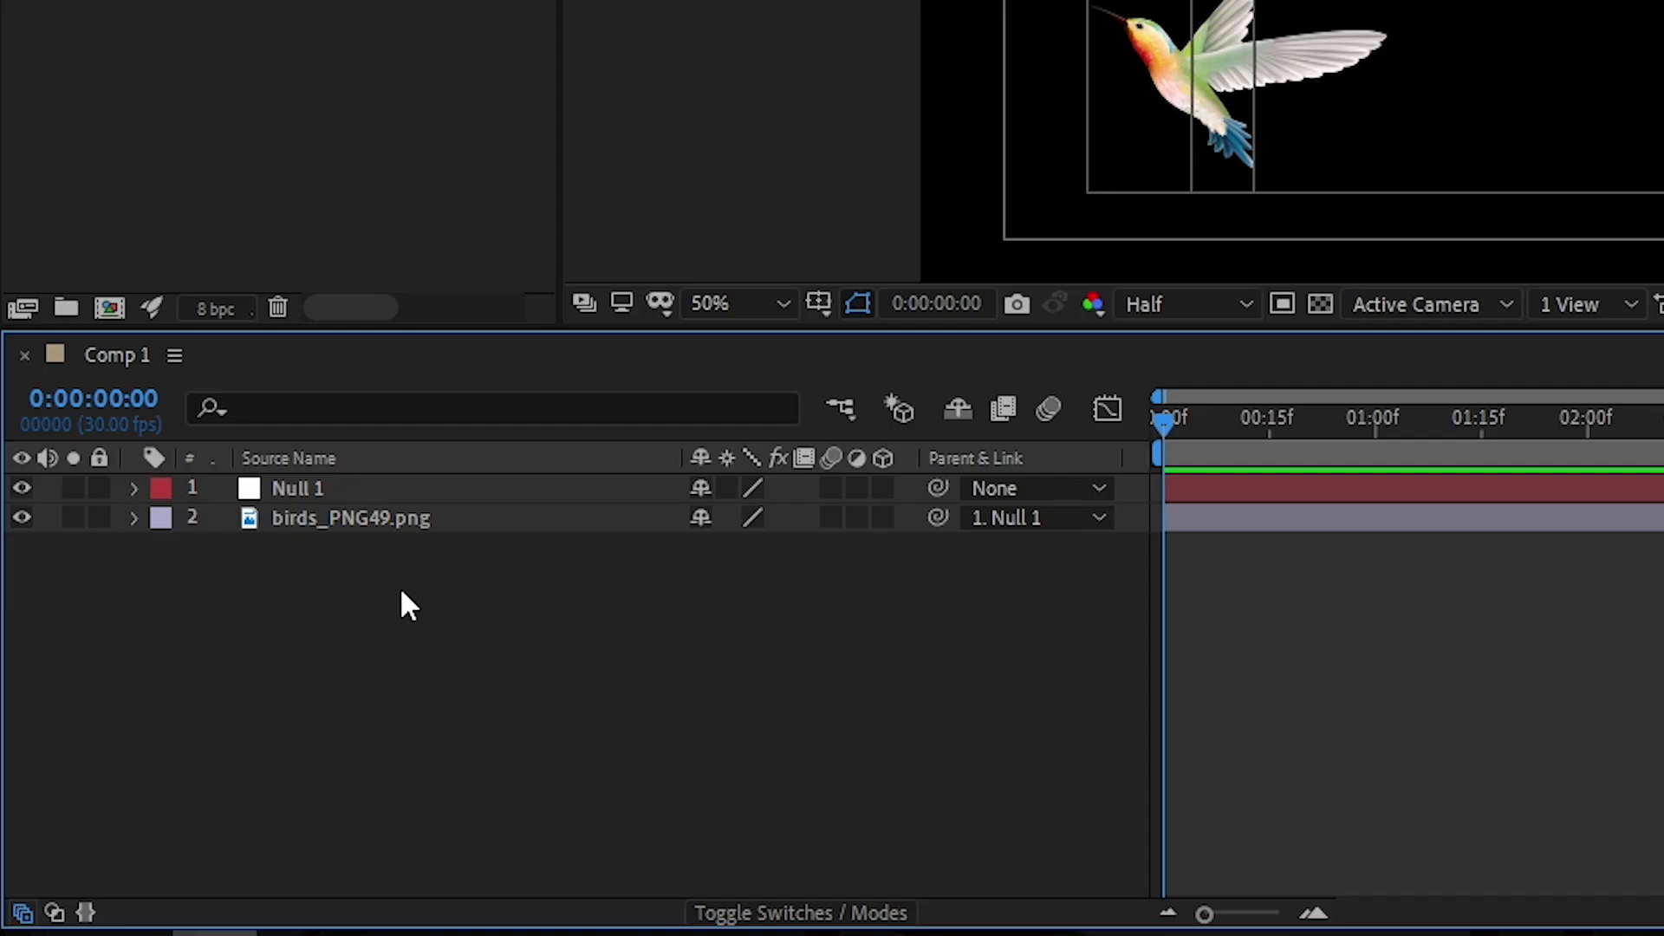
# Step: Reveal Null 1's Transform properties, add the expression wiggle(5,10) to its Position, and preview the motion
pyautogui.click(301, 467)
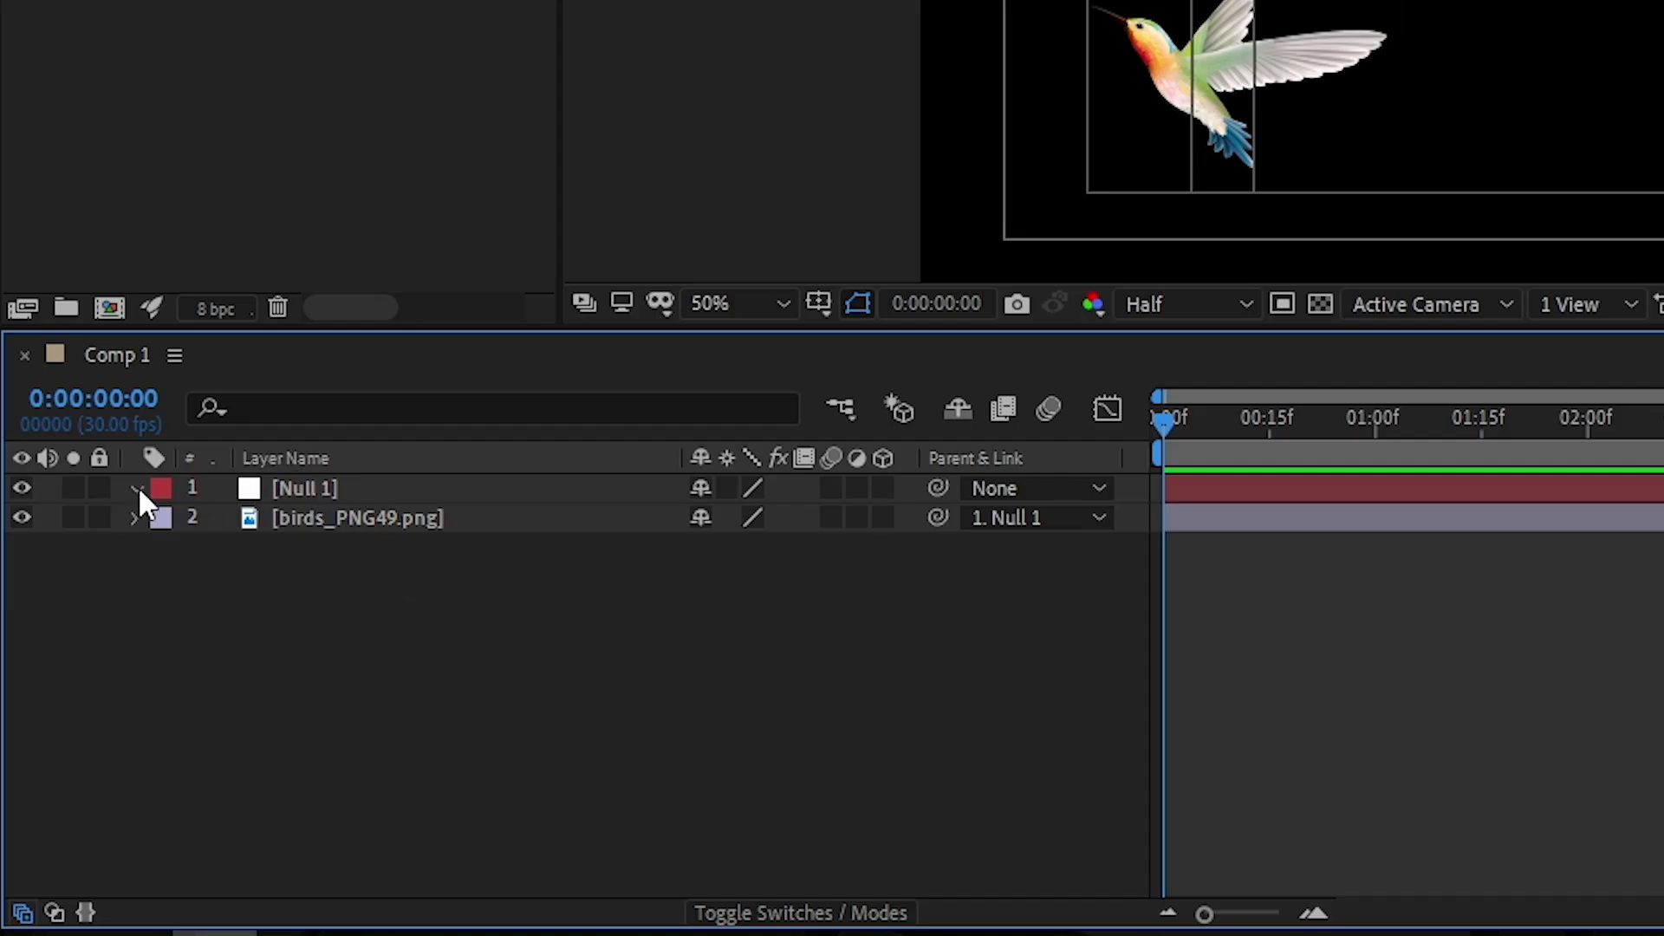
pyautogui.click(137, 488)
pyautogui.click(278, 458)
pyautogui.click(164, 519)
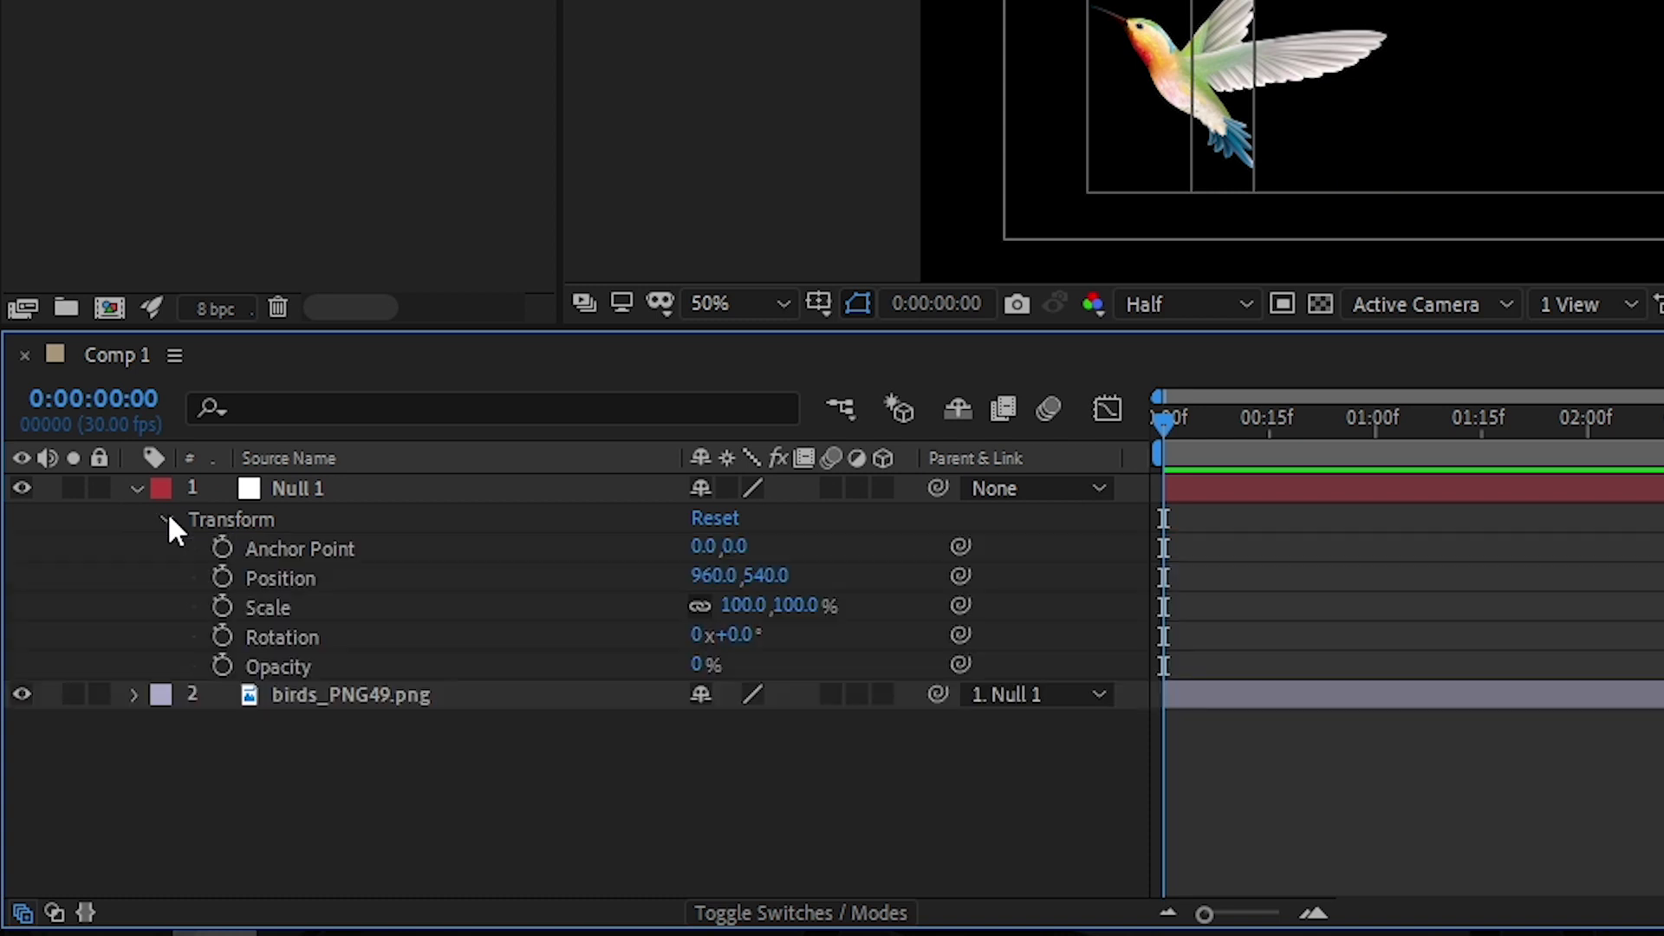
pyautogui.click(298, 638)
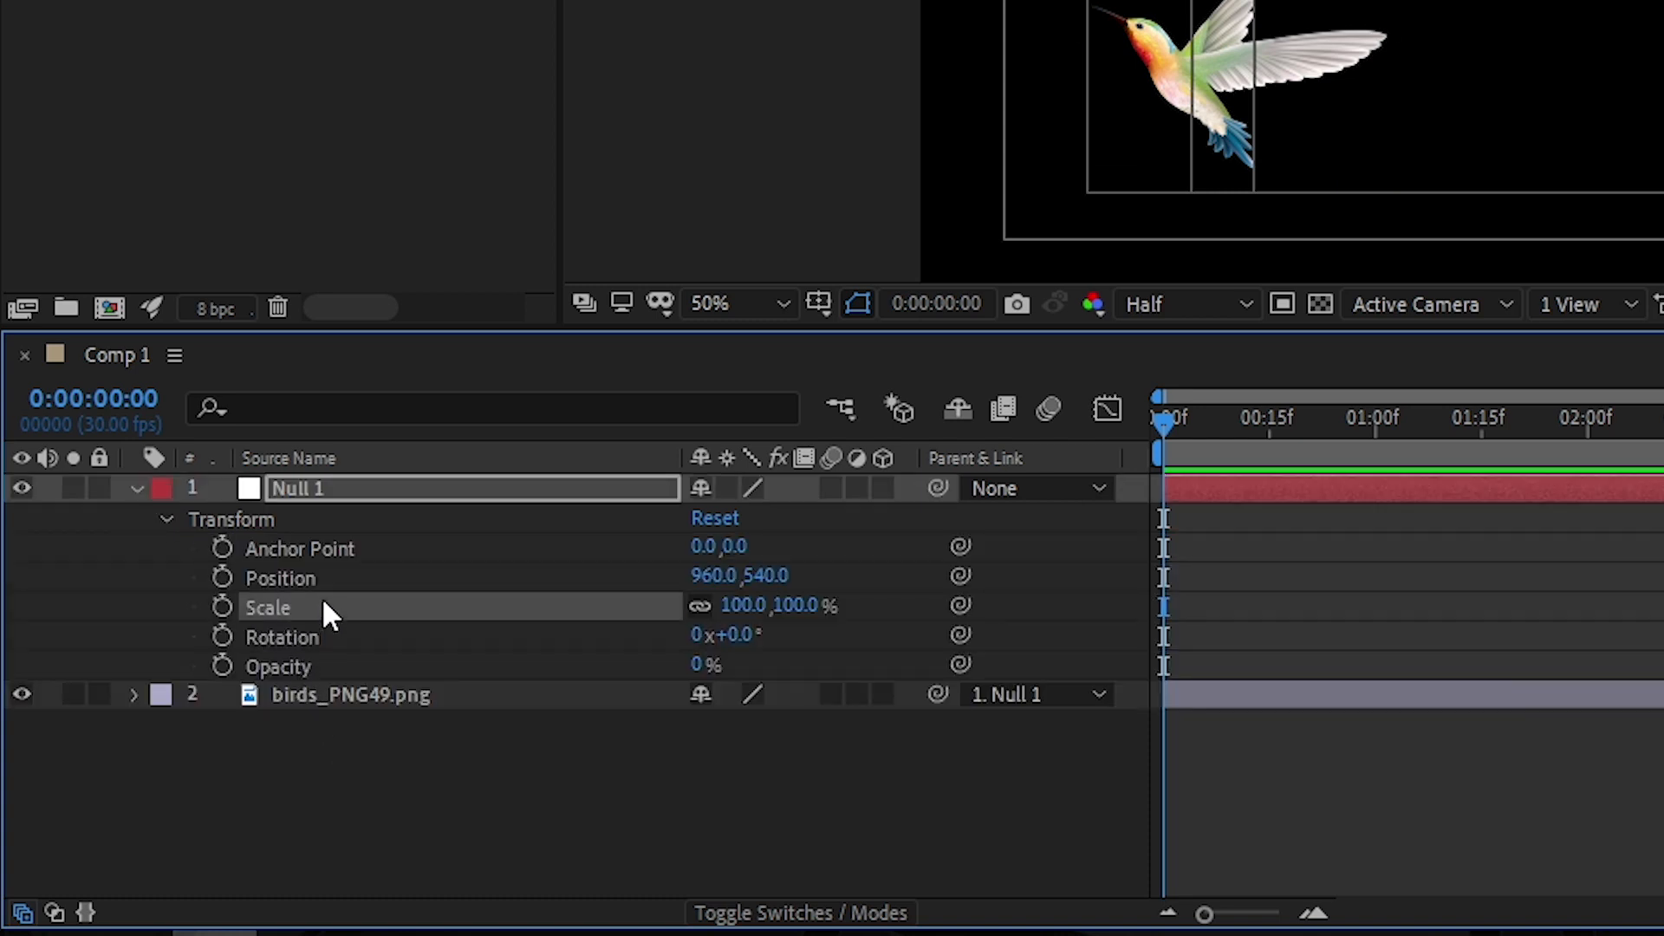
pyautogui.keyDown('alt'); pyautogui.click(222, 577); pyautogui.keyUp('alt')
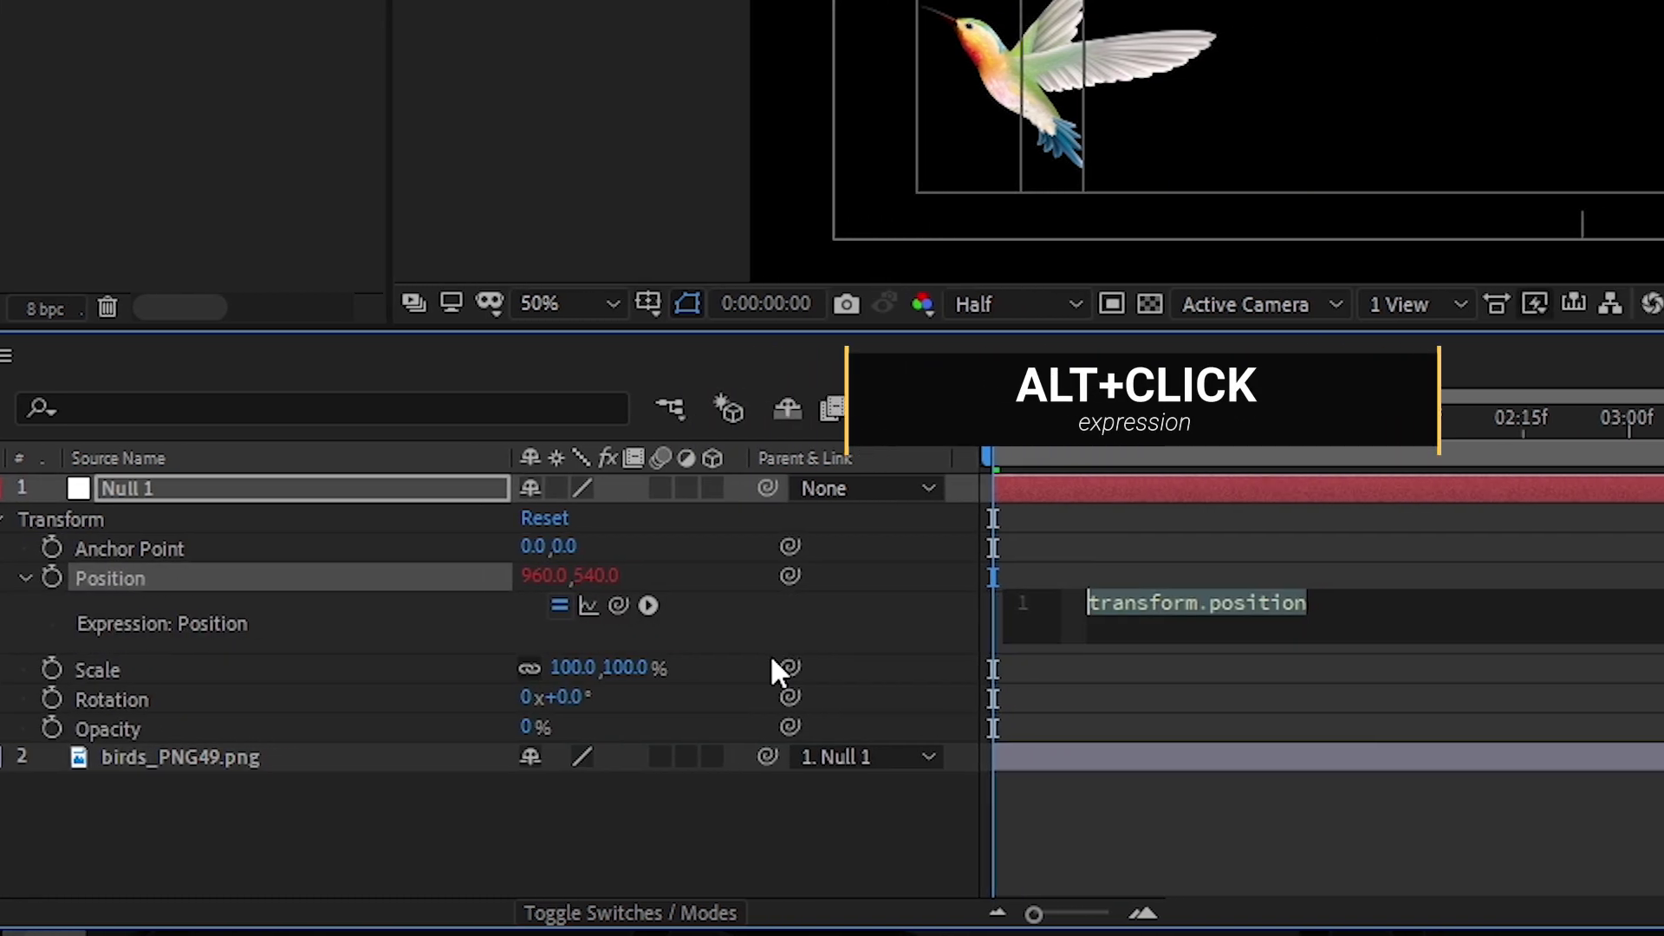
pyautogui.write('iggl')
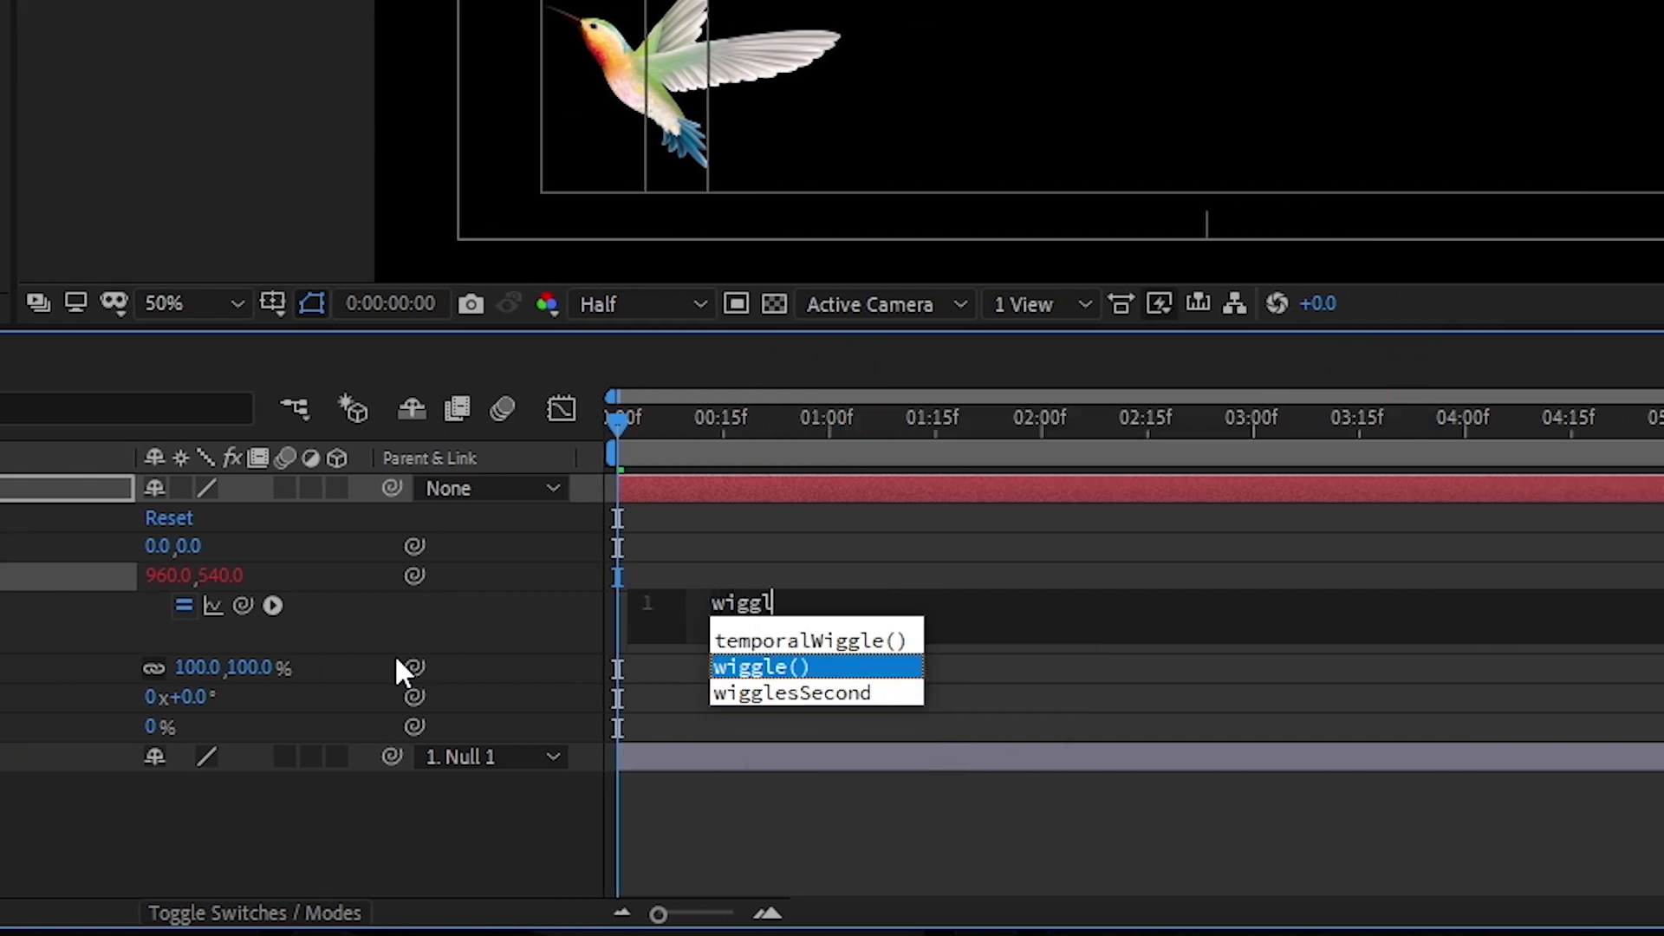
pyautogui.press('Return')
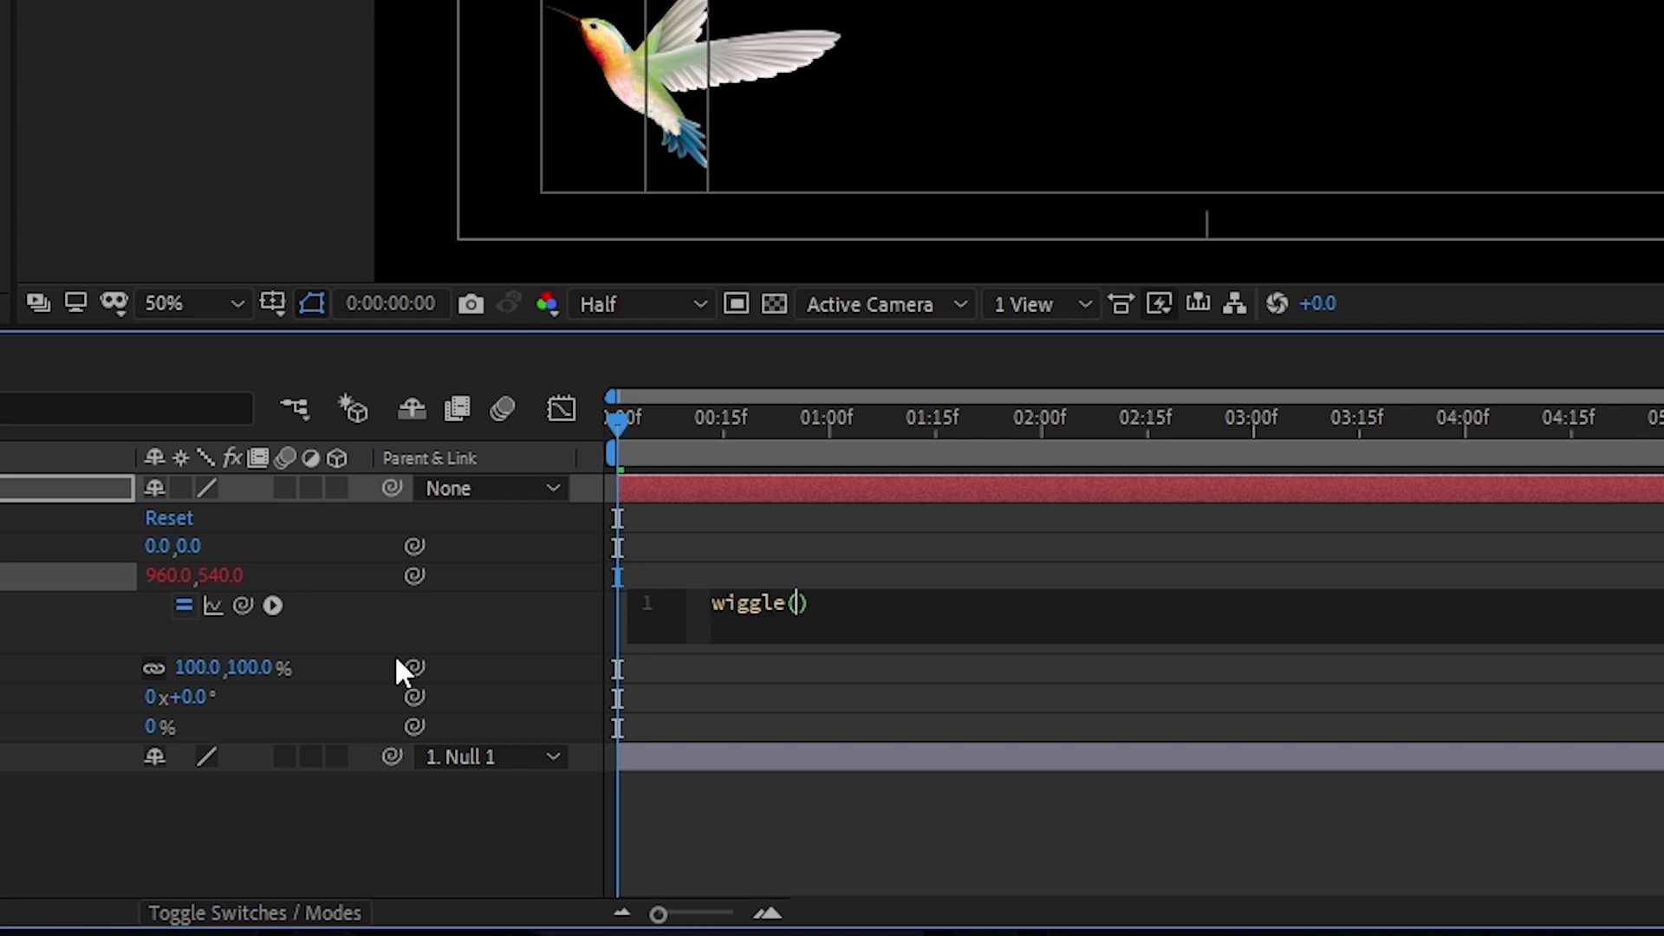
pyautogui.write('5,10')
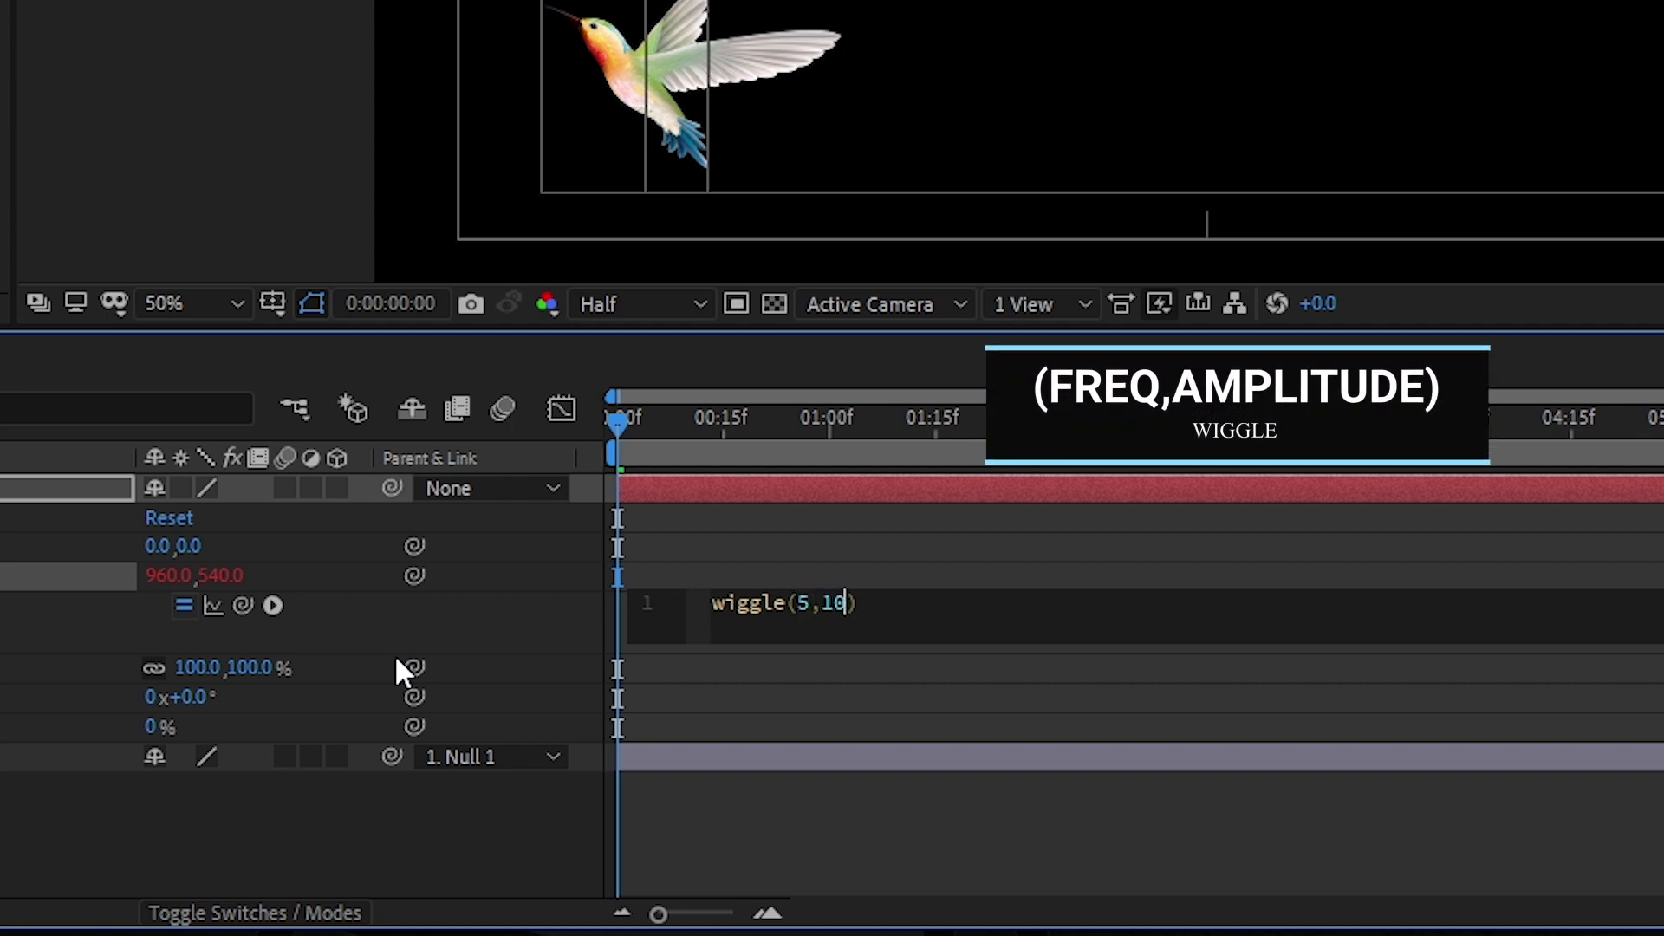
pyautogui.press('KP_Enter')
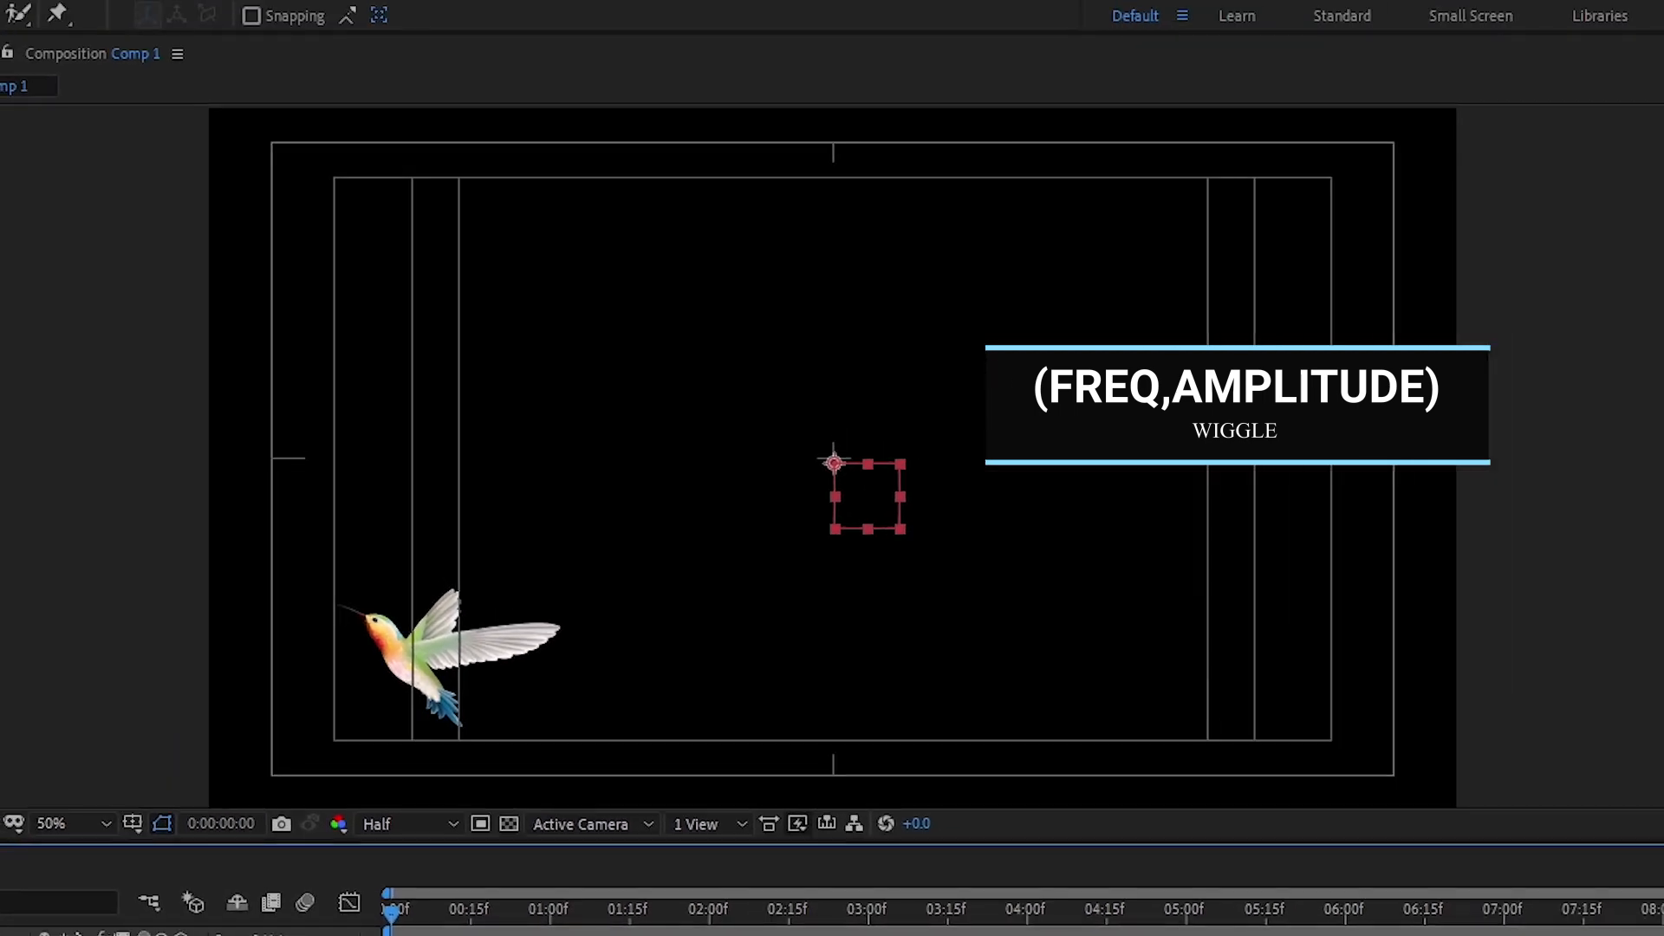
pyautogui.press('space')
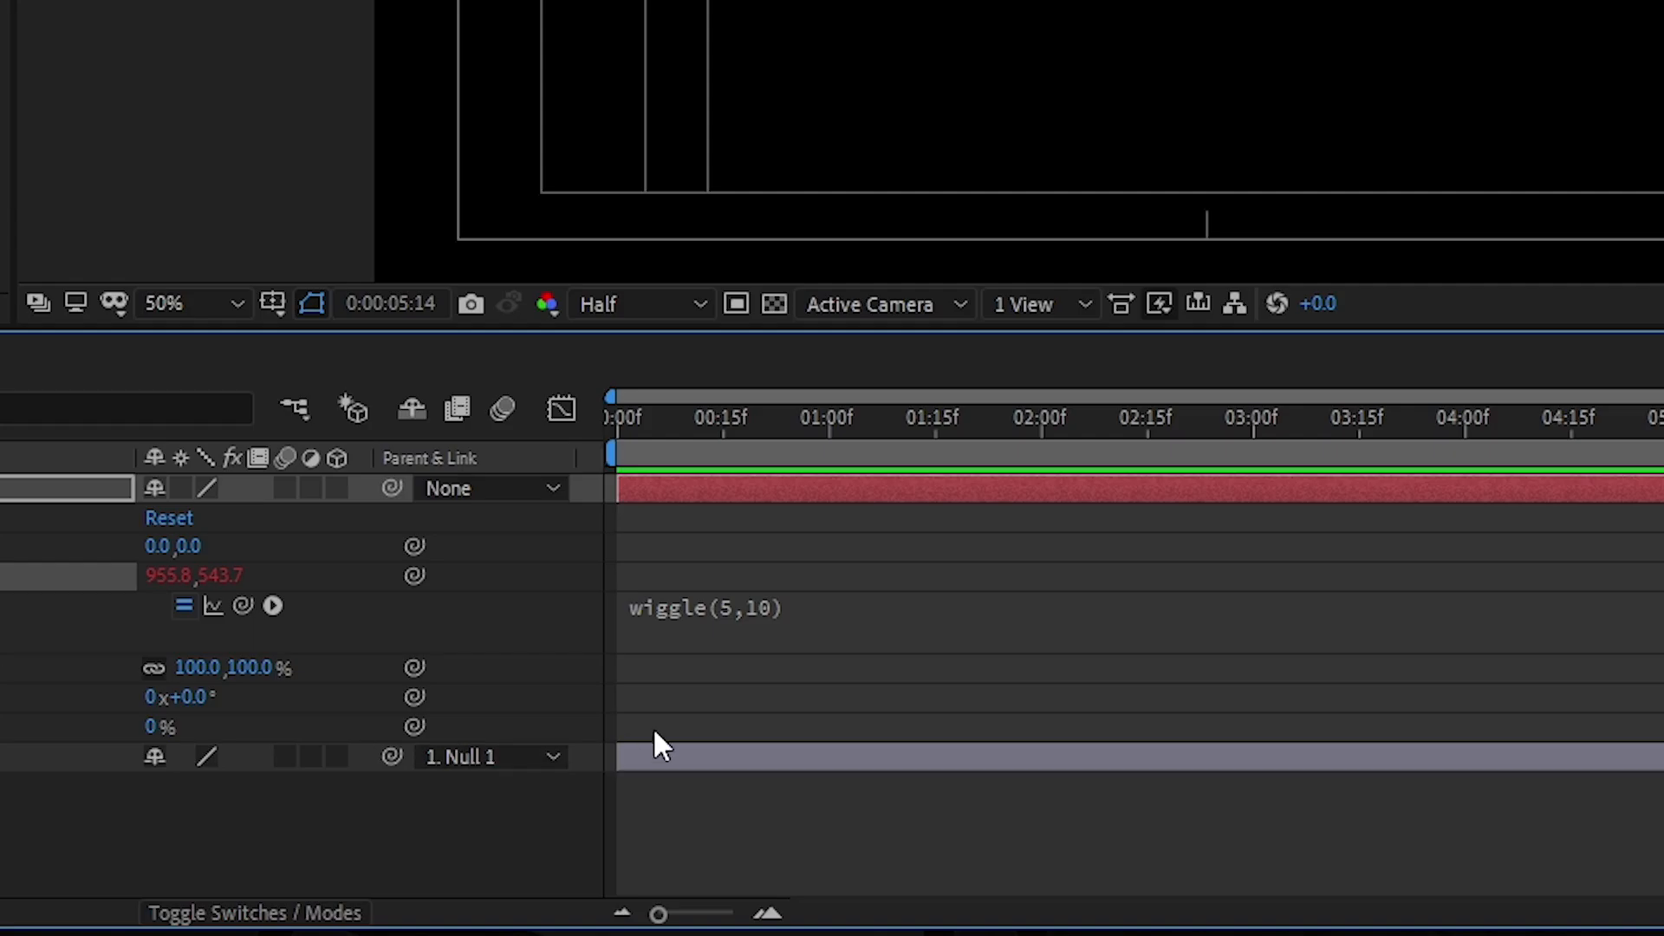
# Step: Change the null's Position expression to wiggle(8,80) for a faster and stronger wiggle
pyautogui.click(751, 612)
pyautogui.click(751, 605)
pyautogui.doubleClick(803, 602)
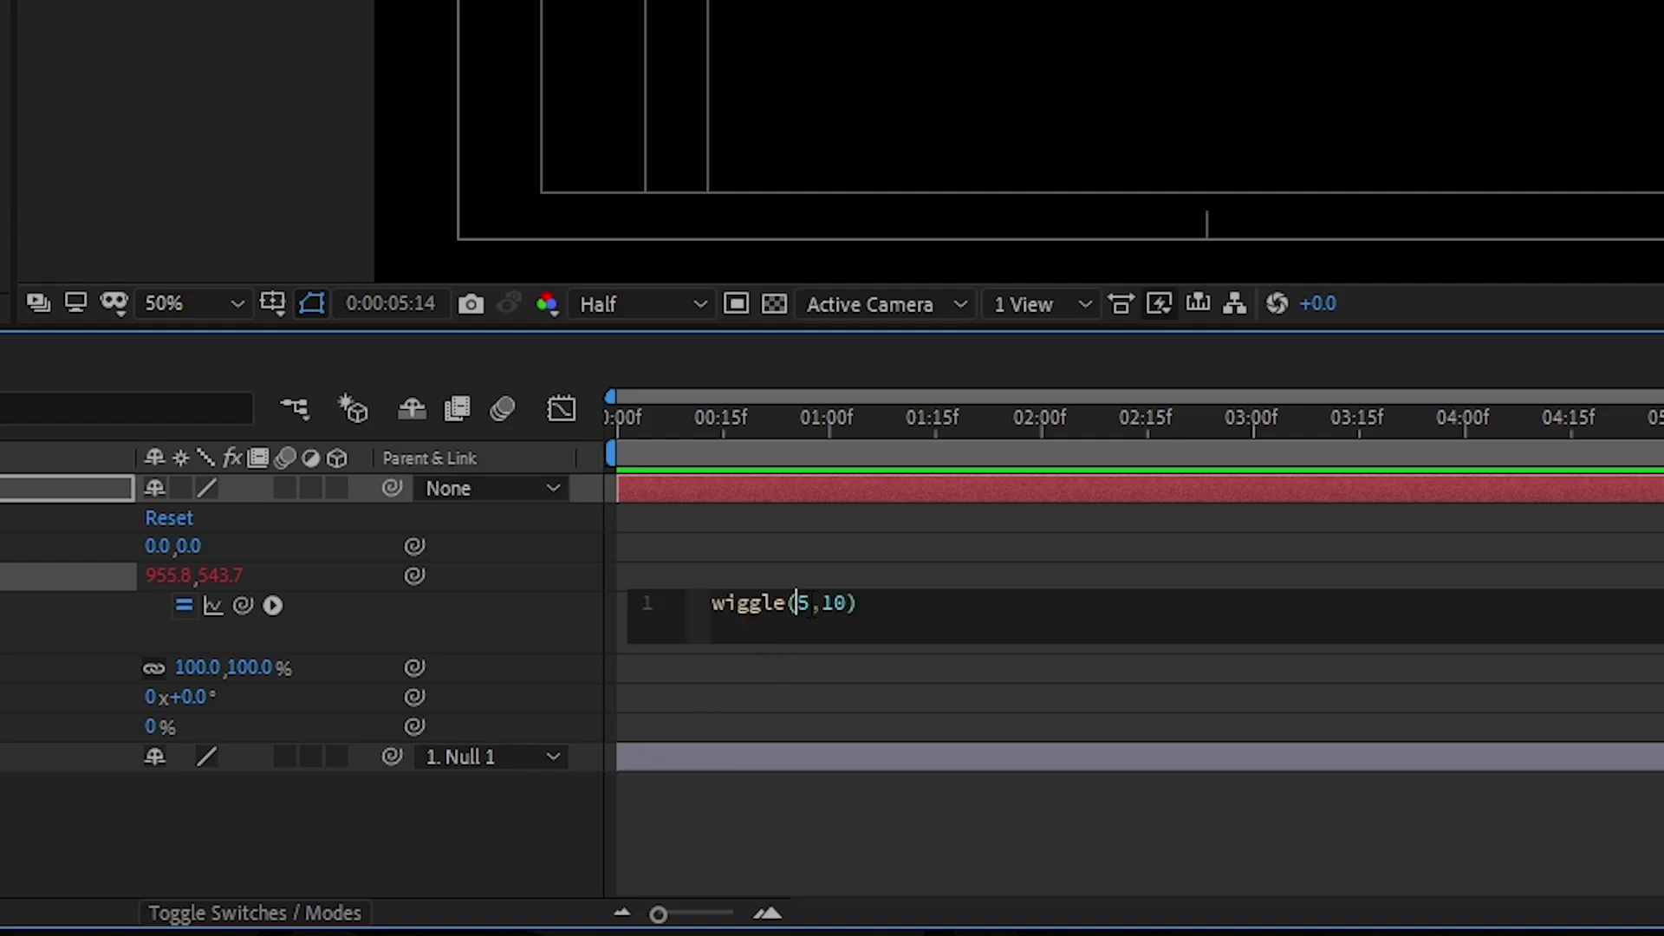
pyautogui.write('8')
pyautogui.doubleClick(834, 603)
pyautogui.write('80')
pyautogui.click(1032, 661)
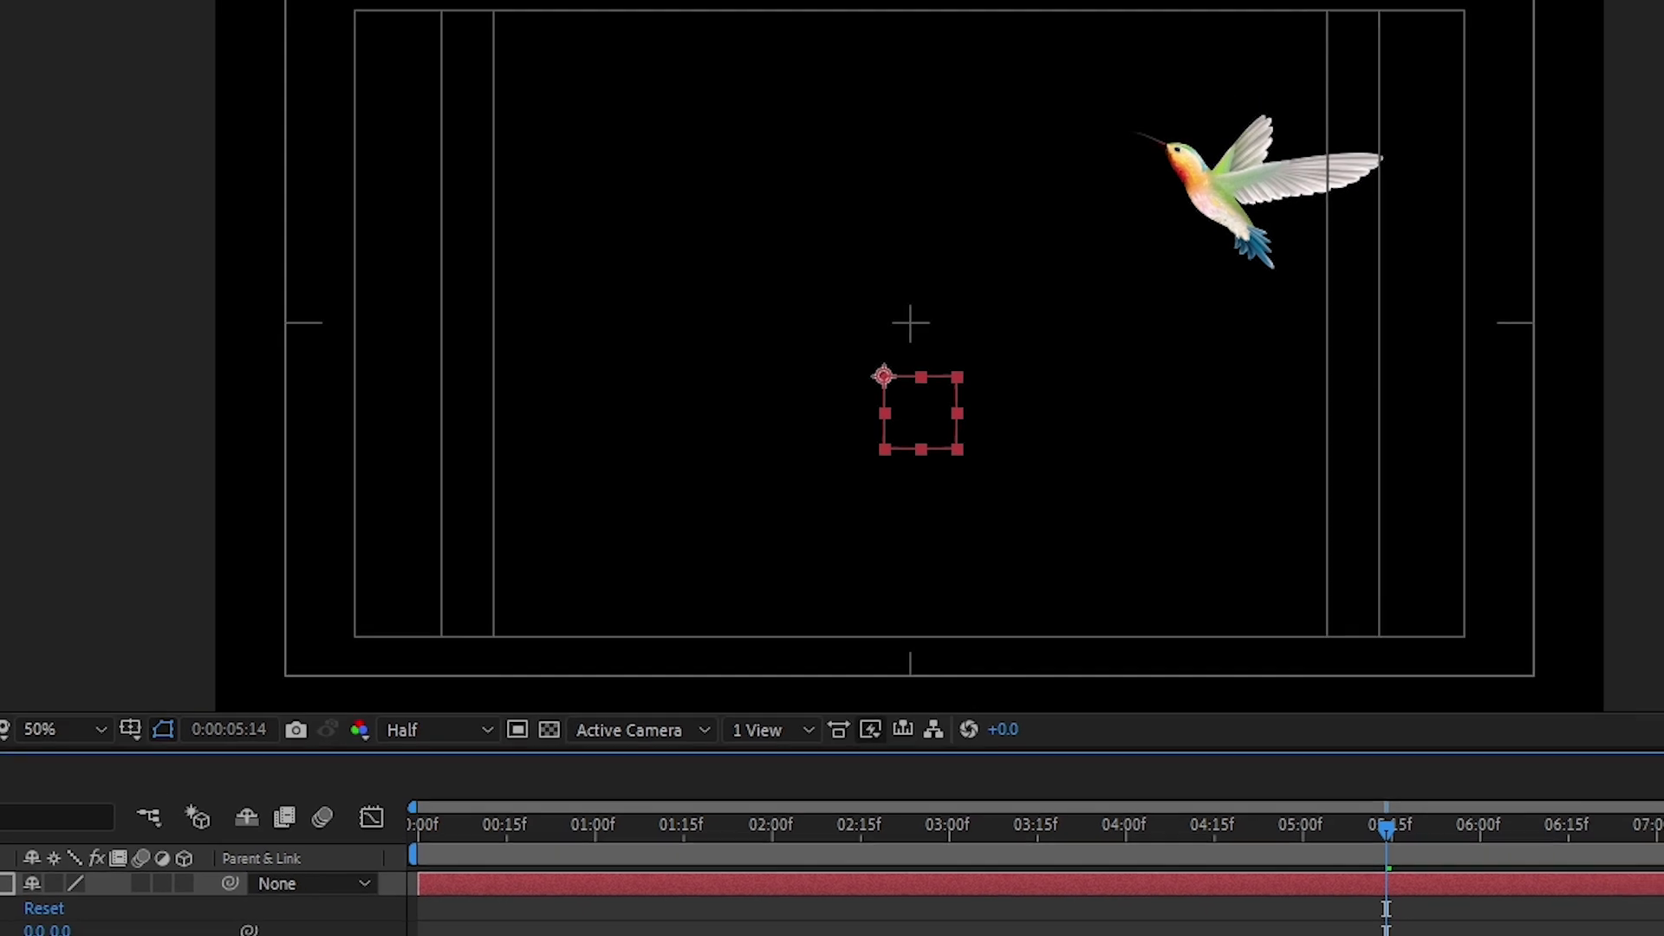
# Step: Preview the stronger wiggle from the first frame, and deselect the layers
pyautogui.click(414, 833)
pyautogui.press('space')
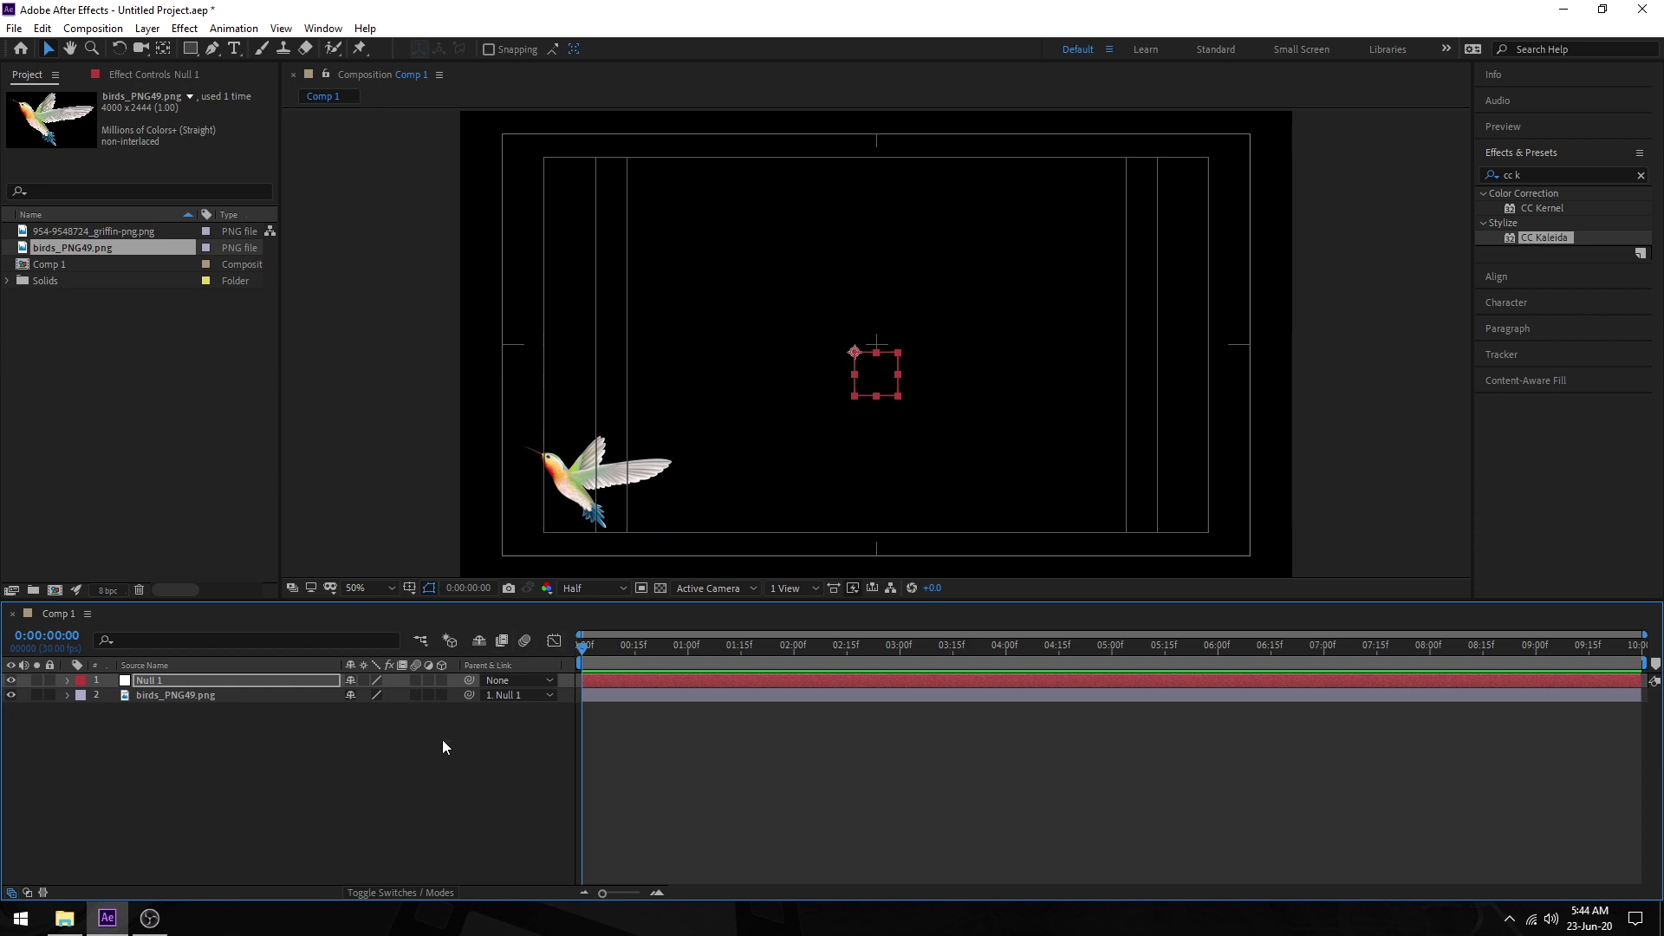
pyautogui.click(239, 684)
pyautogui.click(280, 710)
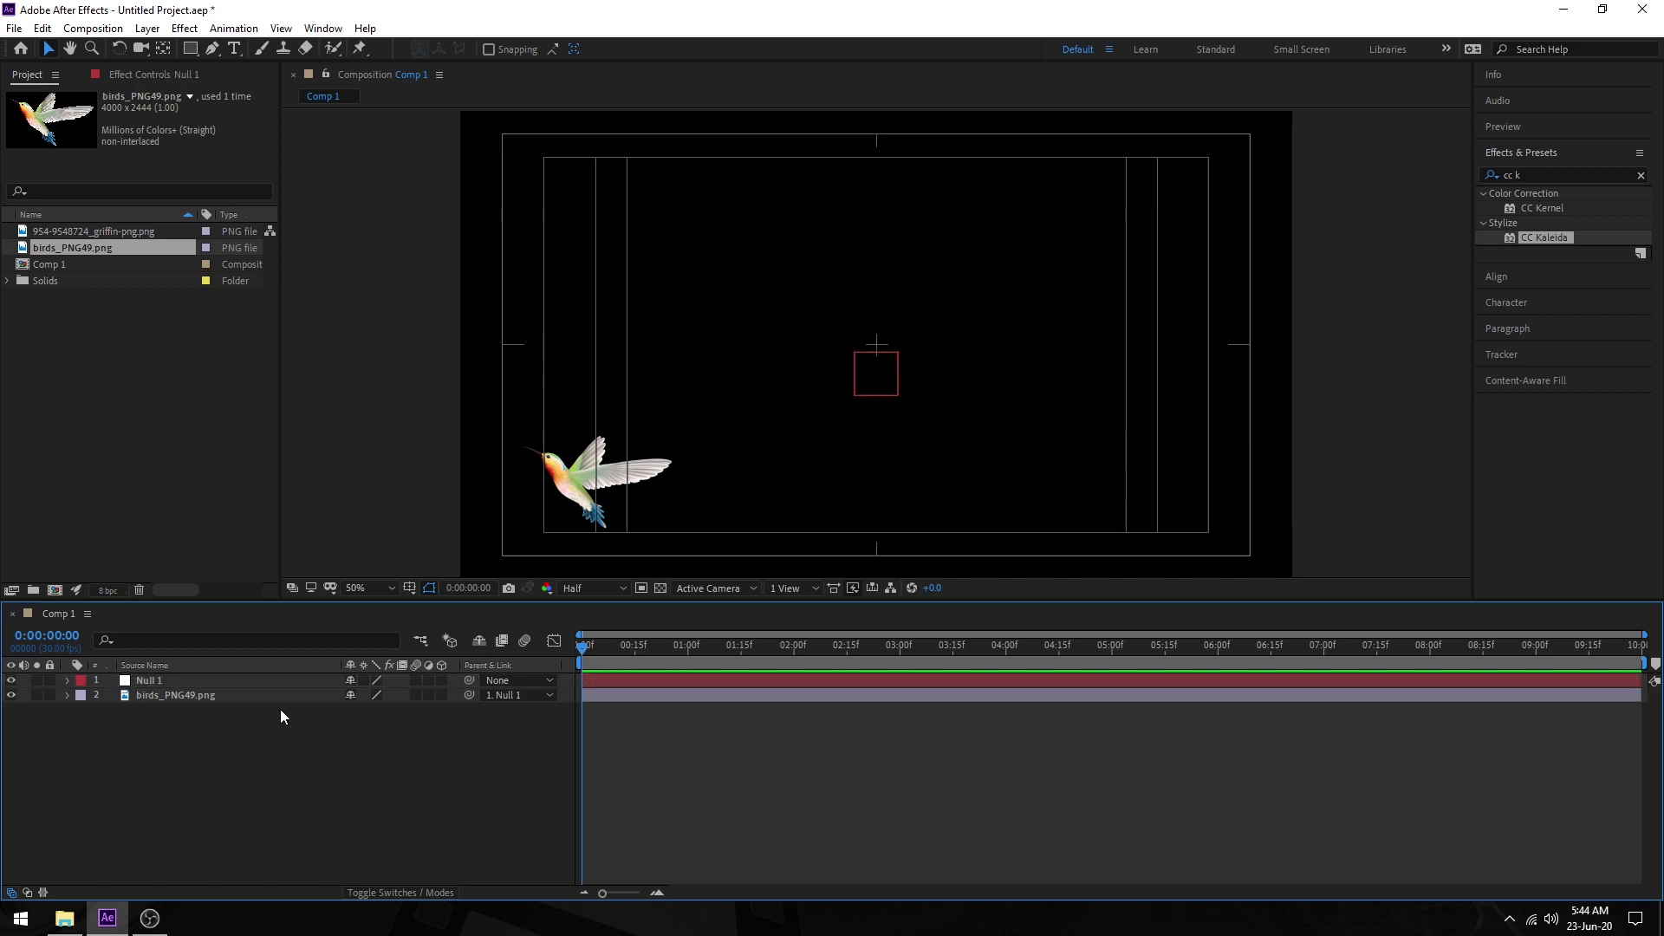